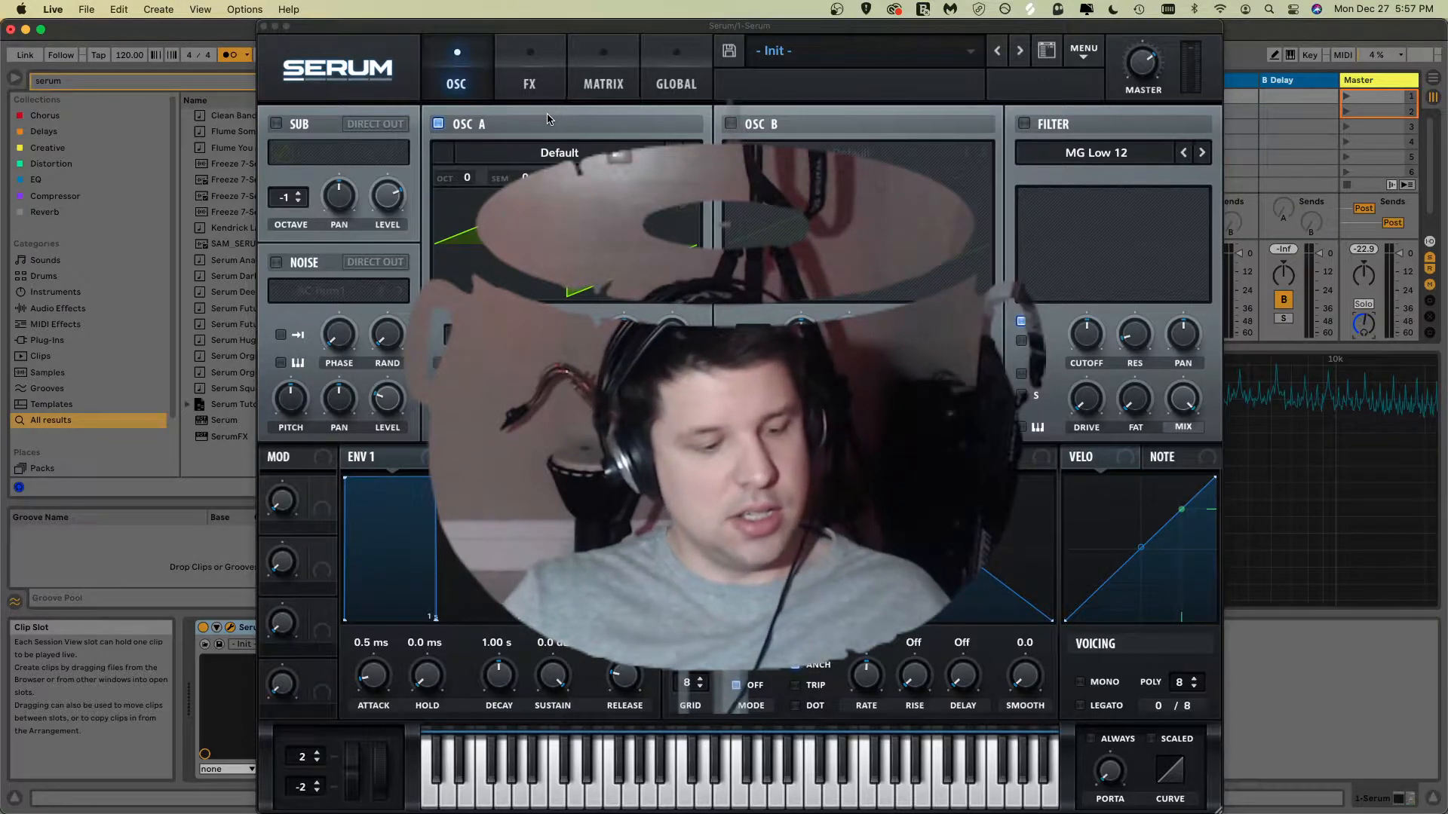
Step: Toggle the sub oscillator on and off, and switch Oscillator A off
{"action": "left_click", "coordinate": [280, 126]}
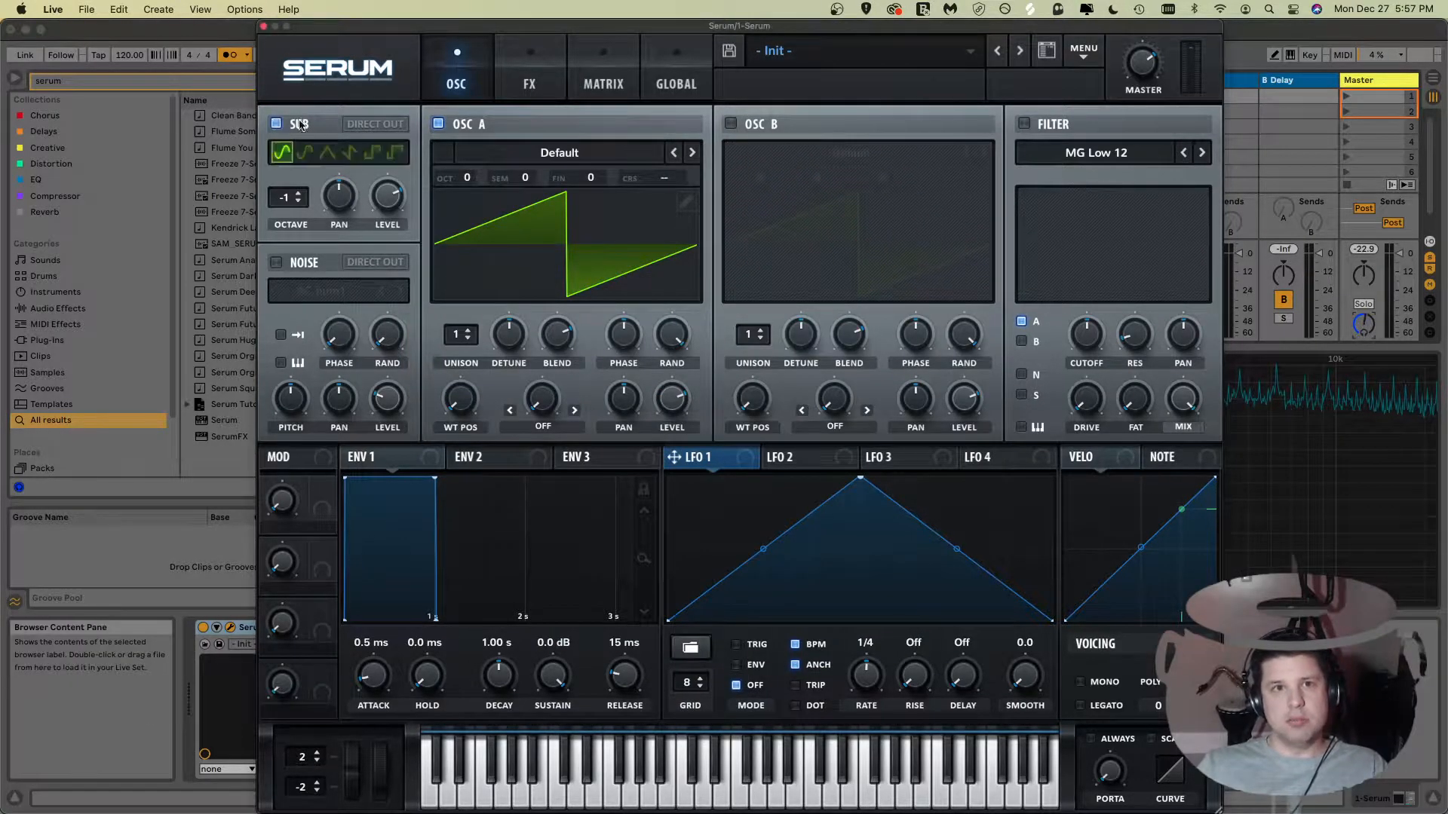
{"action": "left_click", "coordinate": [437, 126]}
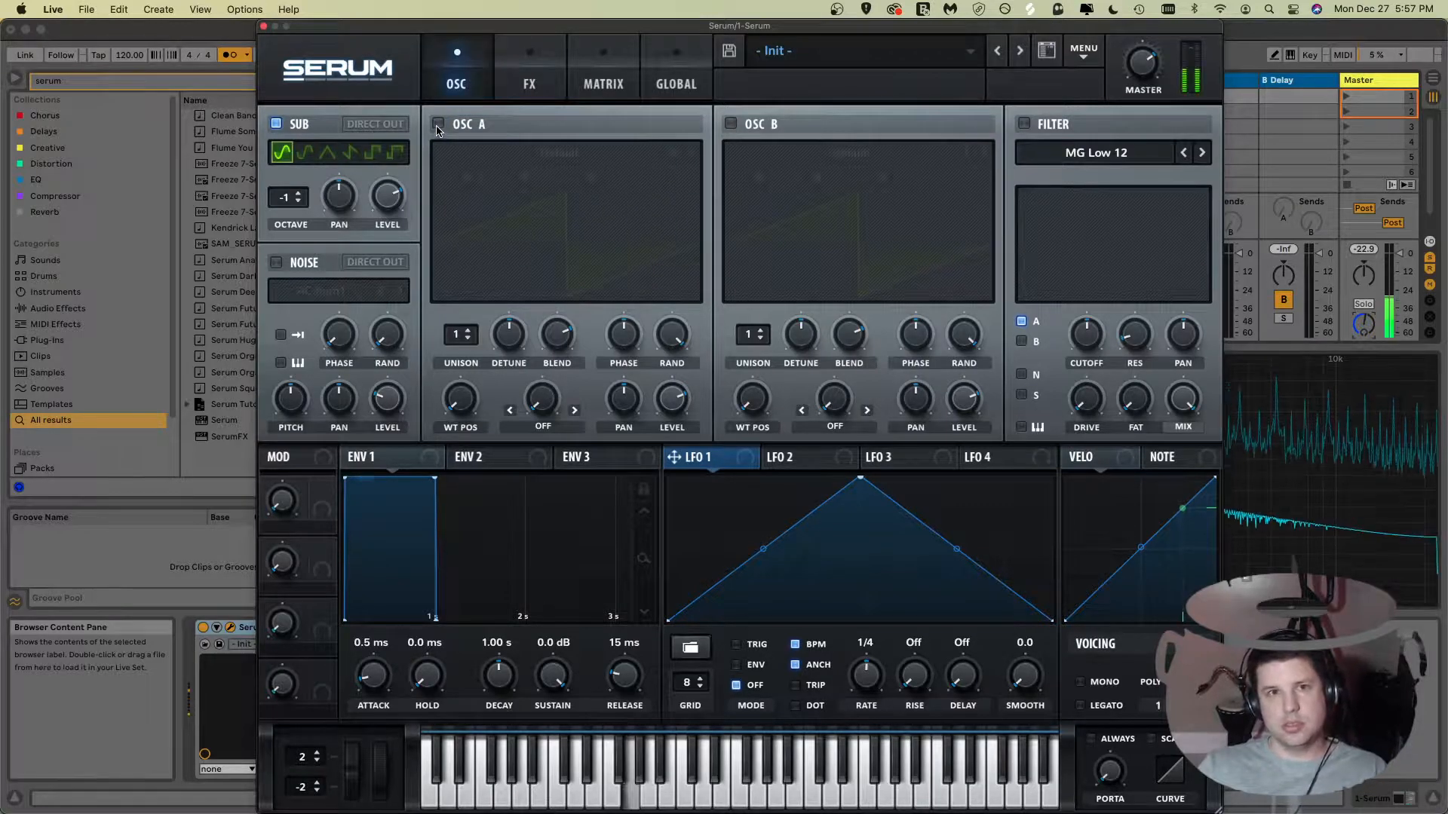
{"action": "left_click", "coordinate": [276, 124]}
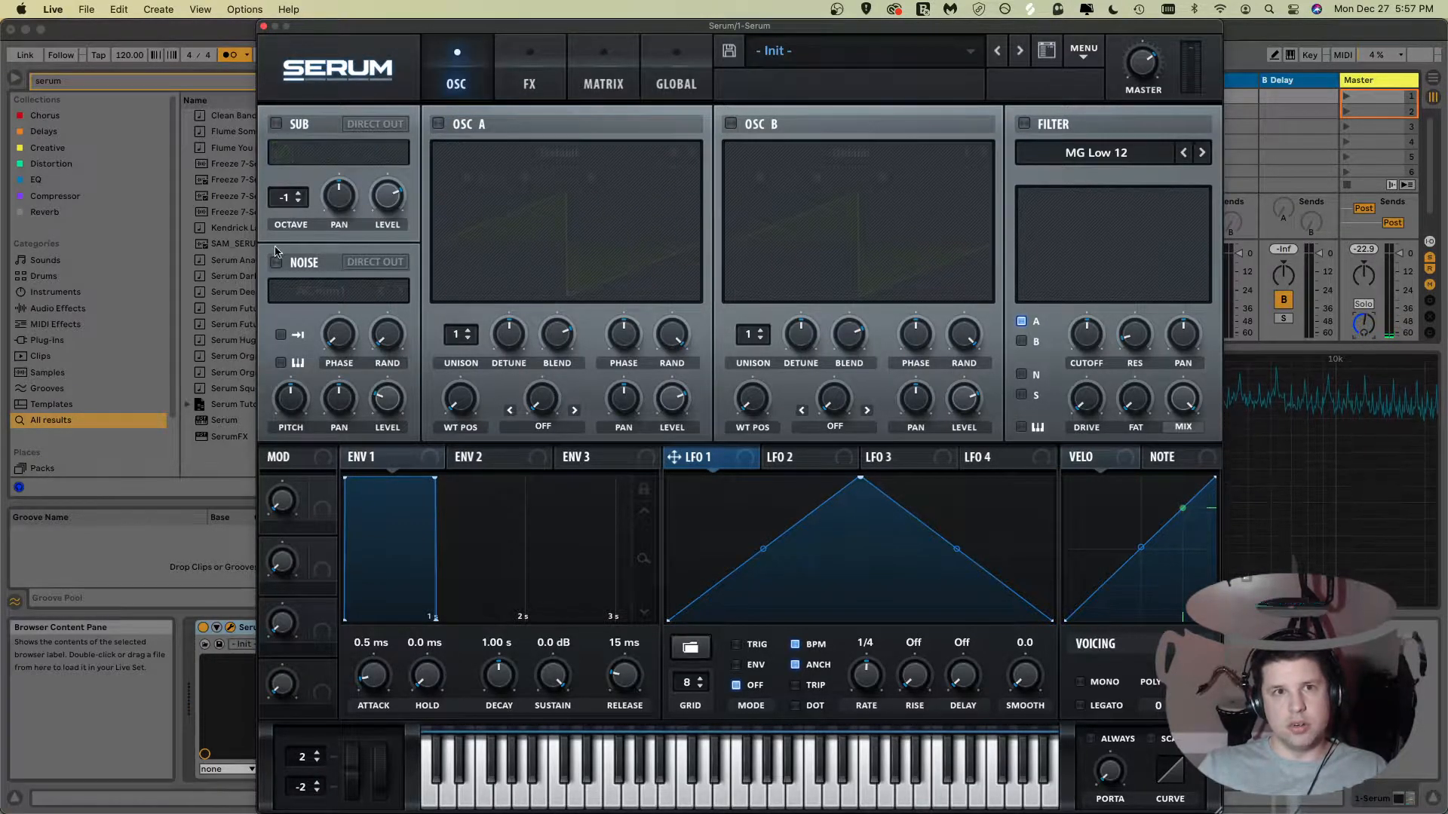
Step: Toggle the noise oscillator on and off, and switch Oscillator A back on
{"action": "left_click", "coordinate": [276, 263]}
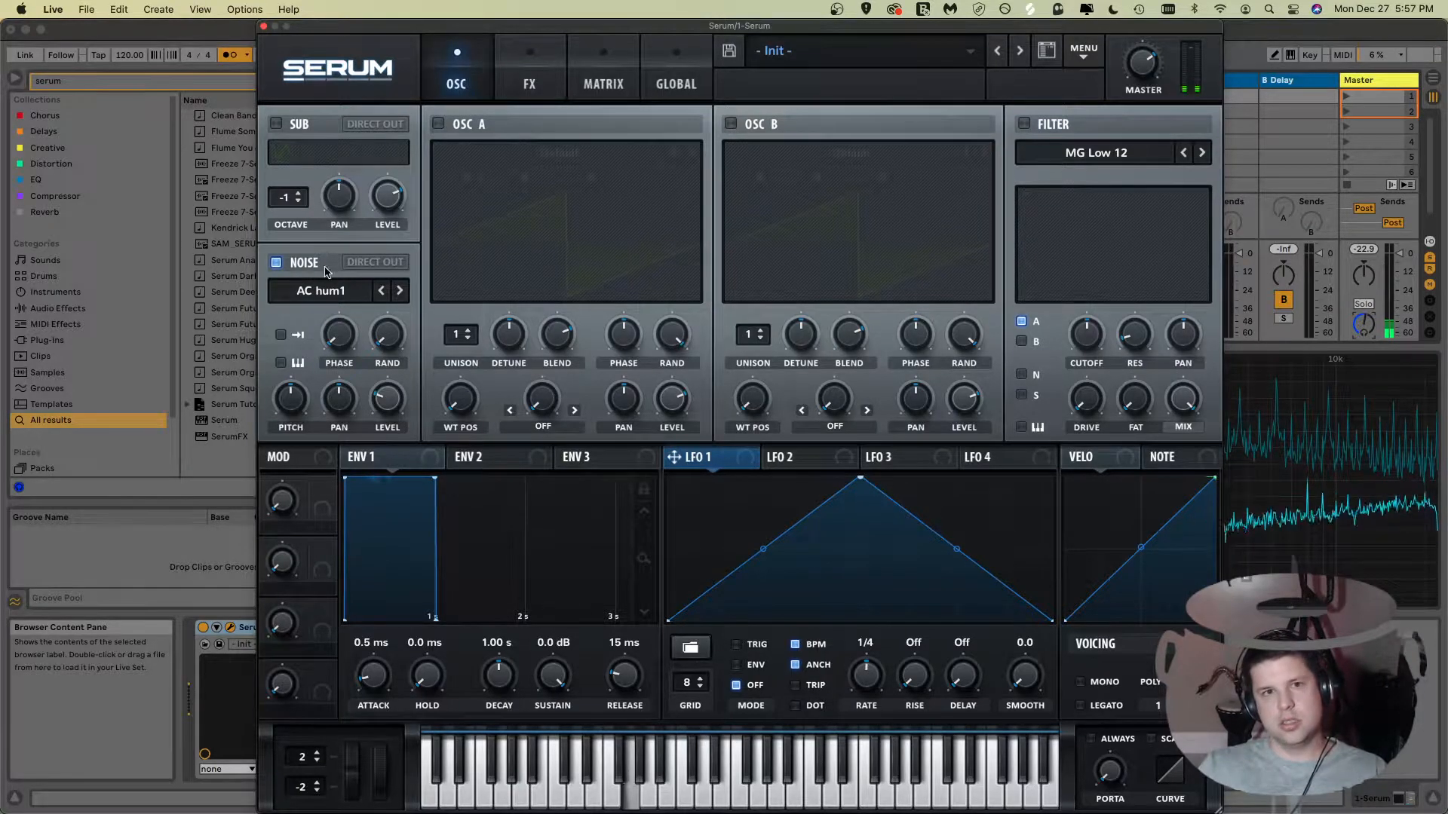
{"action": "left_click", "coordinate": [276, 262]}
{"action": "left_click", "coordinate": [437, 124]}
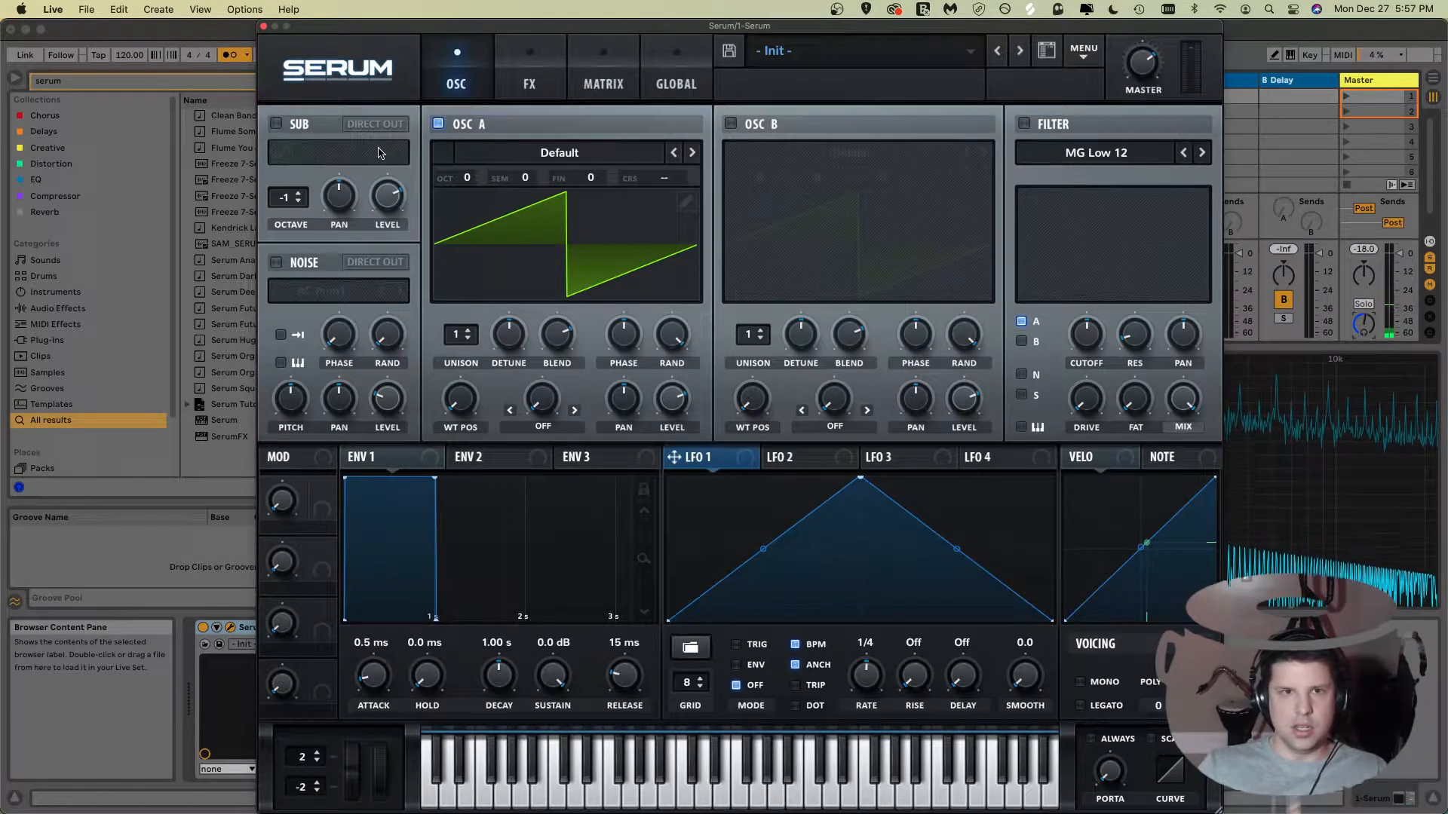
Step: Switch Oscillator A off, toggle Oscillator B on and off, and re-enable Oscillator A
{"action": "left_click", "coordinate": [438, 124]}
{"action": "left_click", "coordinate": [731, 123]}
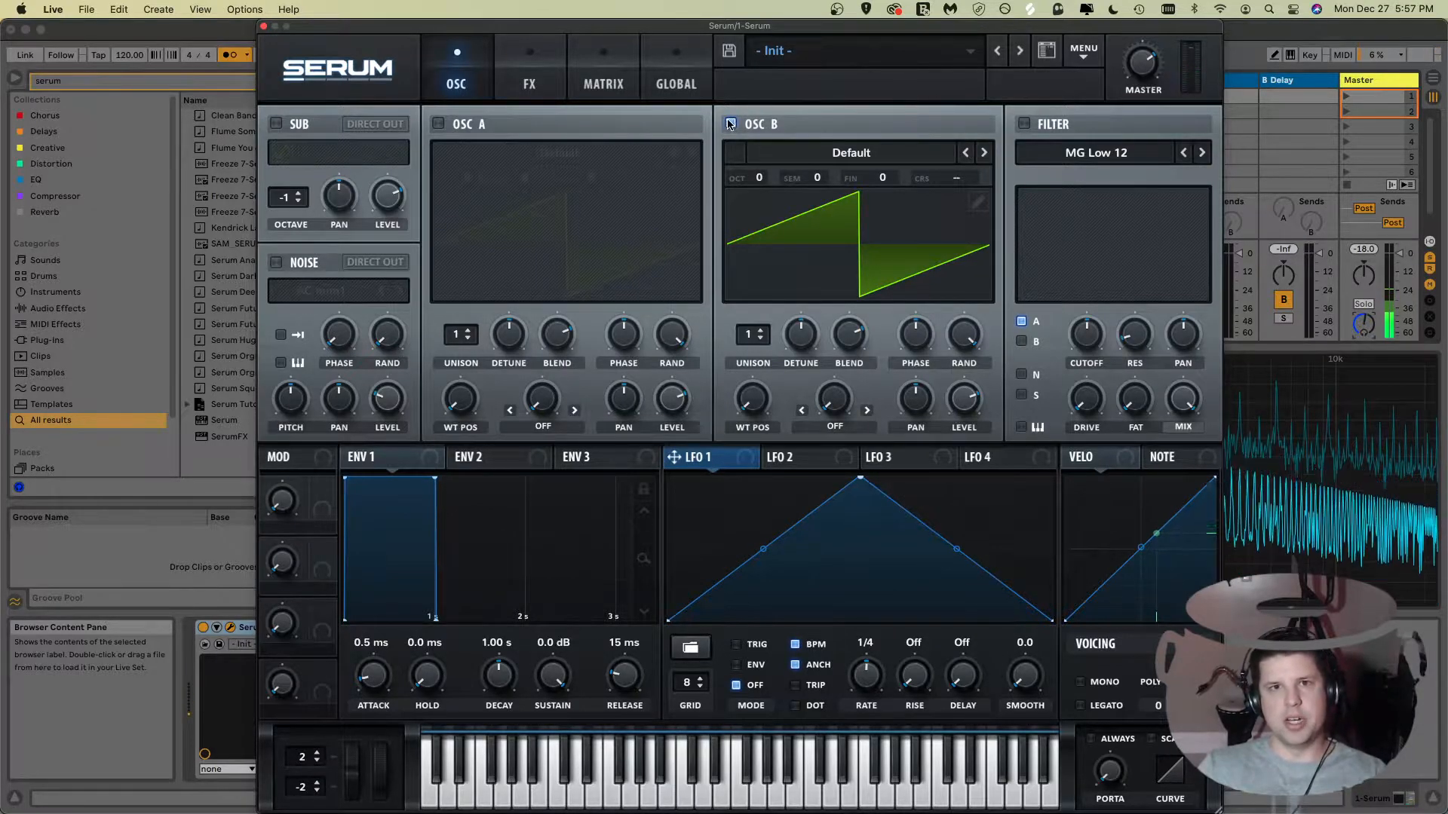
{"action": "left_click", "coordinate": [730, 124]}
{"action": "left_click", "coordinate": [437, 124]}
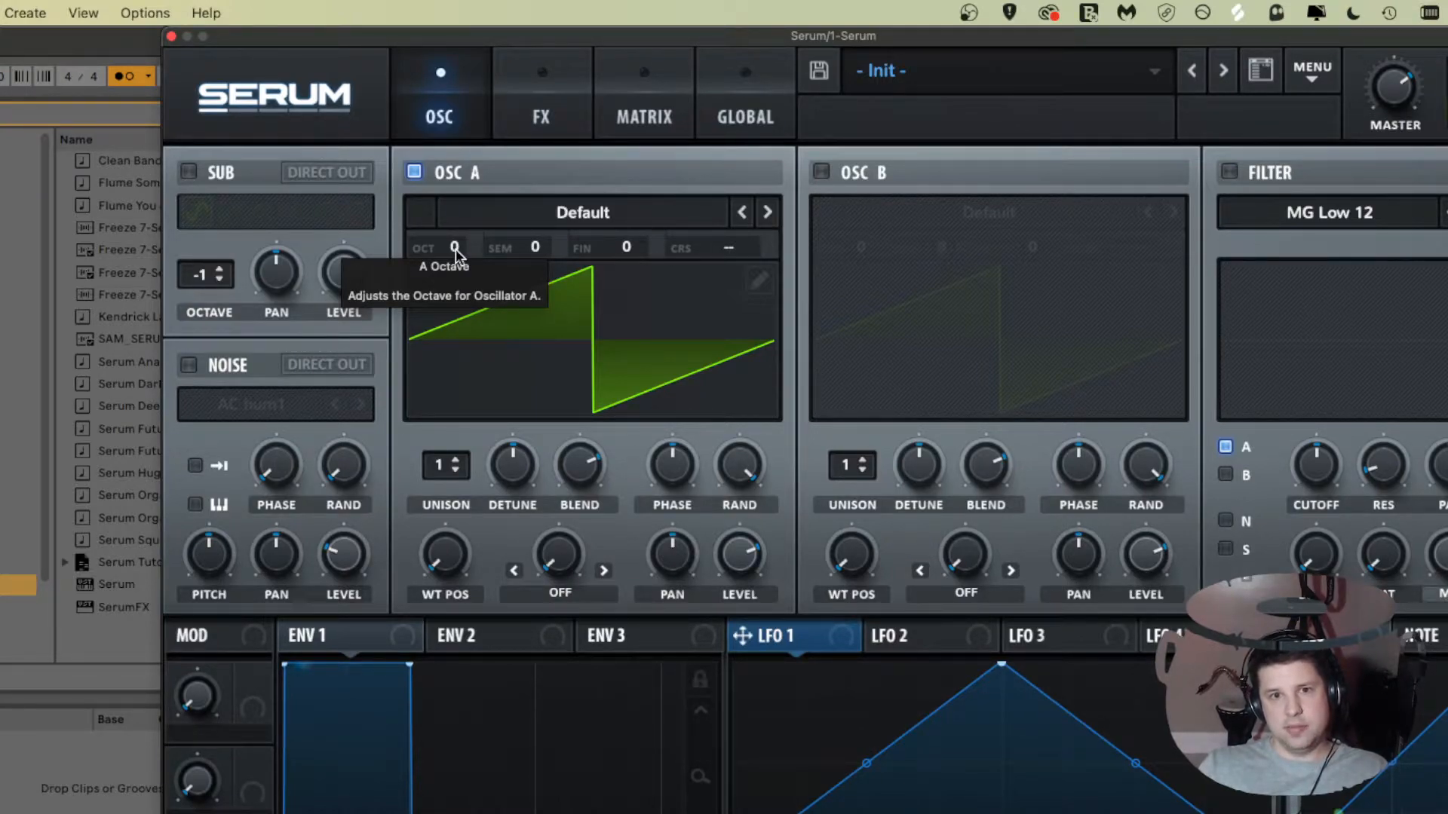
Step: Raise Oscillator A's octave to +1 and return it to 0
{"action": "left_click_drag", "start_coordinate": [456, 249], "coordinate": [461, 233]}
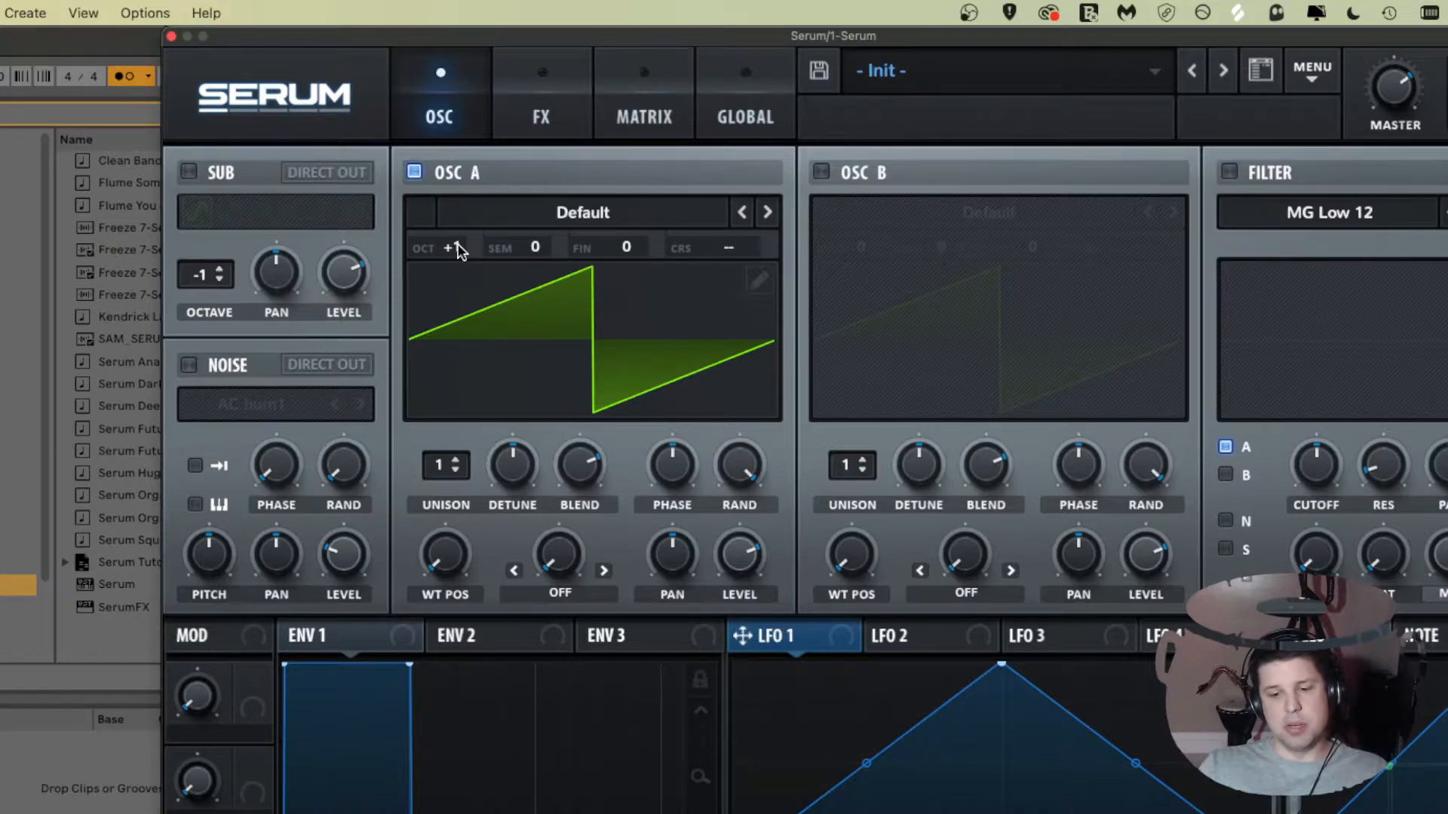
{"action": "left_click_drag", "start_coordinate": [458, 250], "coordinate": [451, 301]}
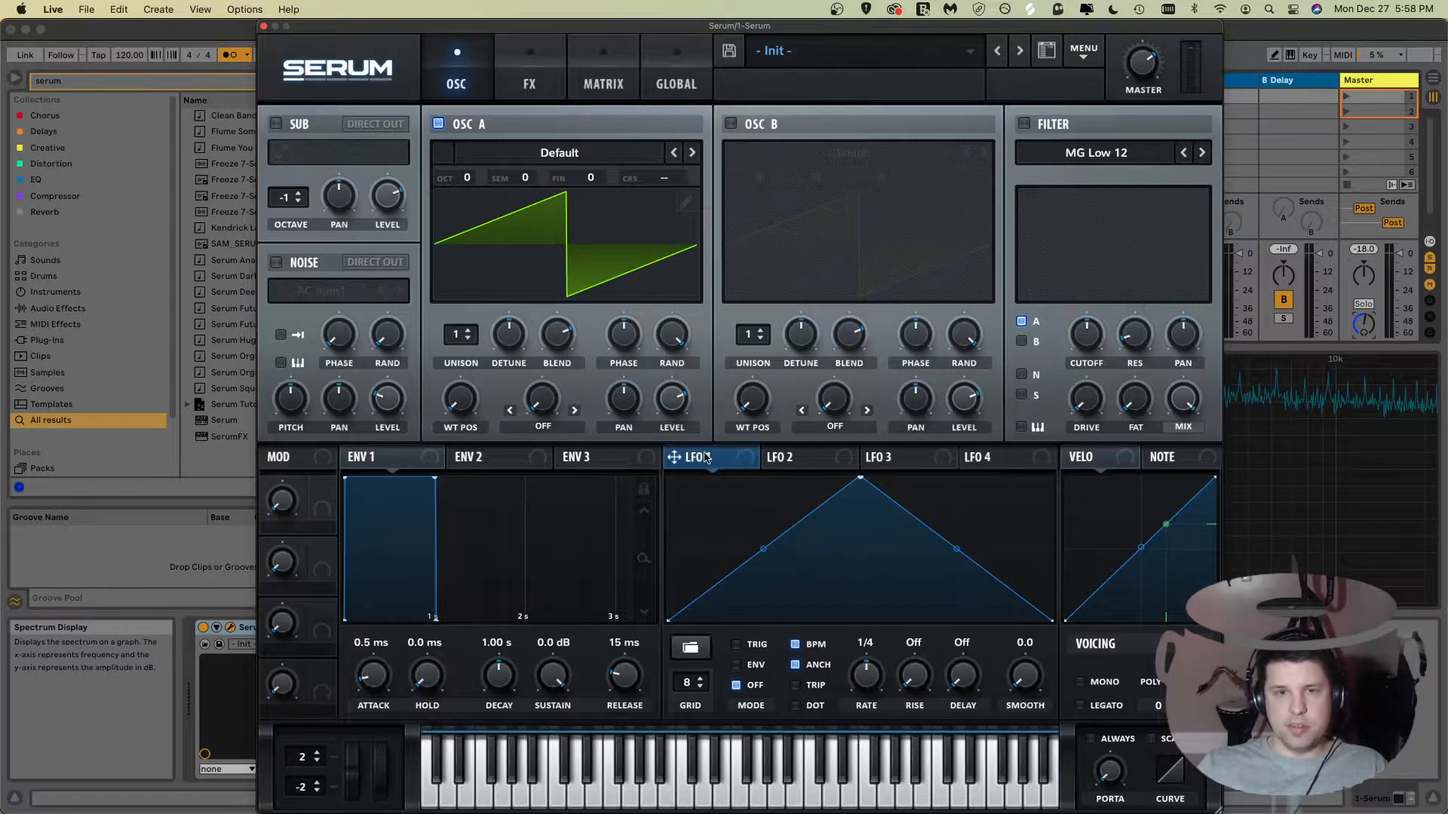
Step: Assign LFO 1 as a modulator of Oscillator A's octave
{"action": "left_click_drag", "start_coordinate": [707, 458], "coordinate": [468, 178]}
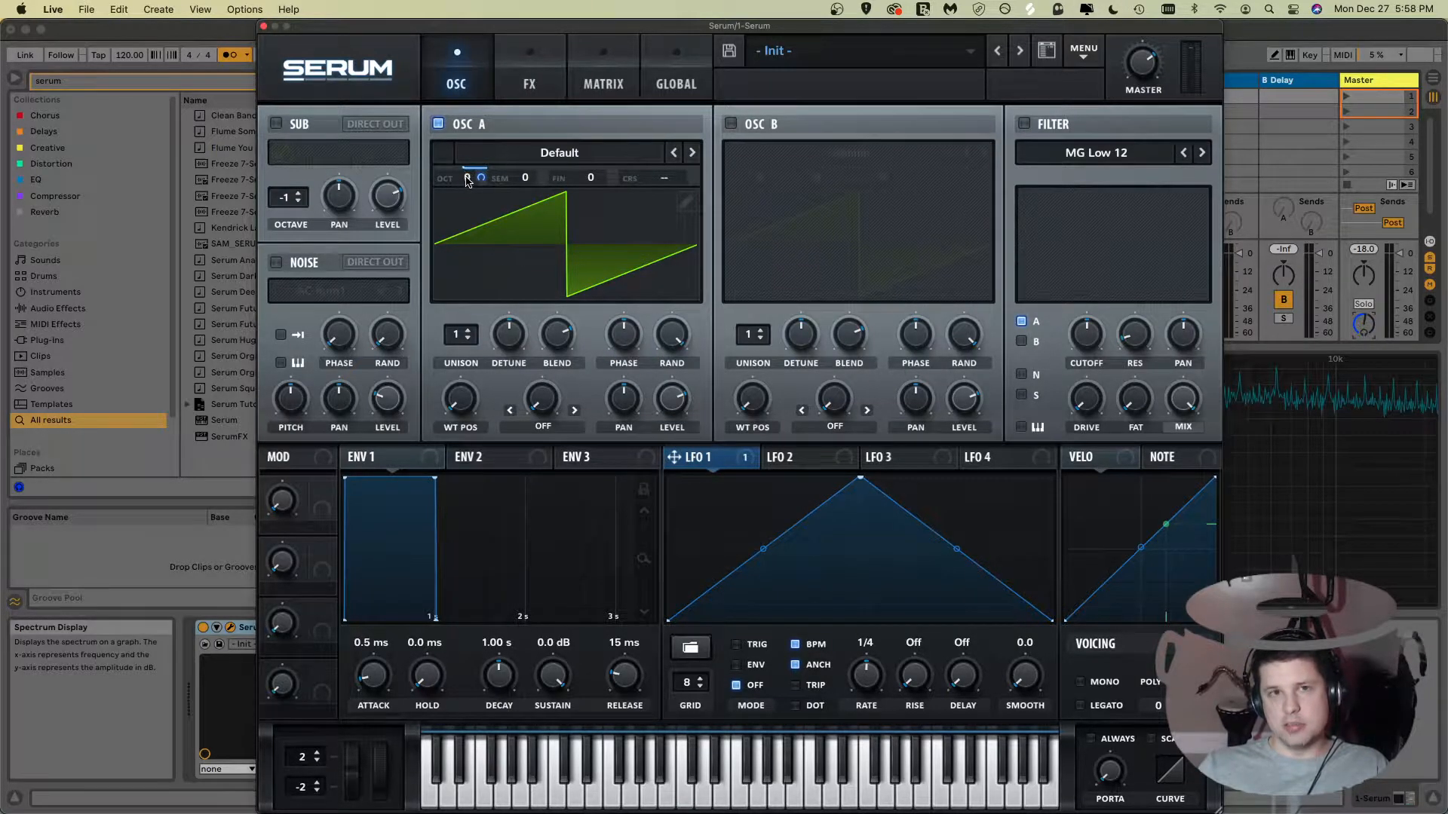
{"action": "mouse_move", "coordinate": [467, 181]}
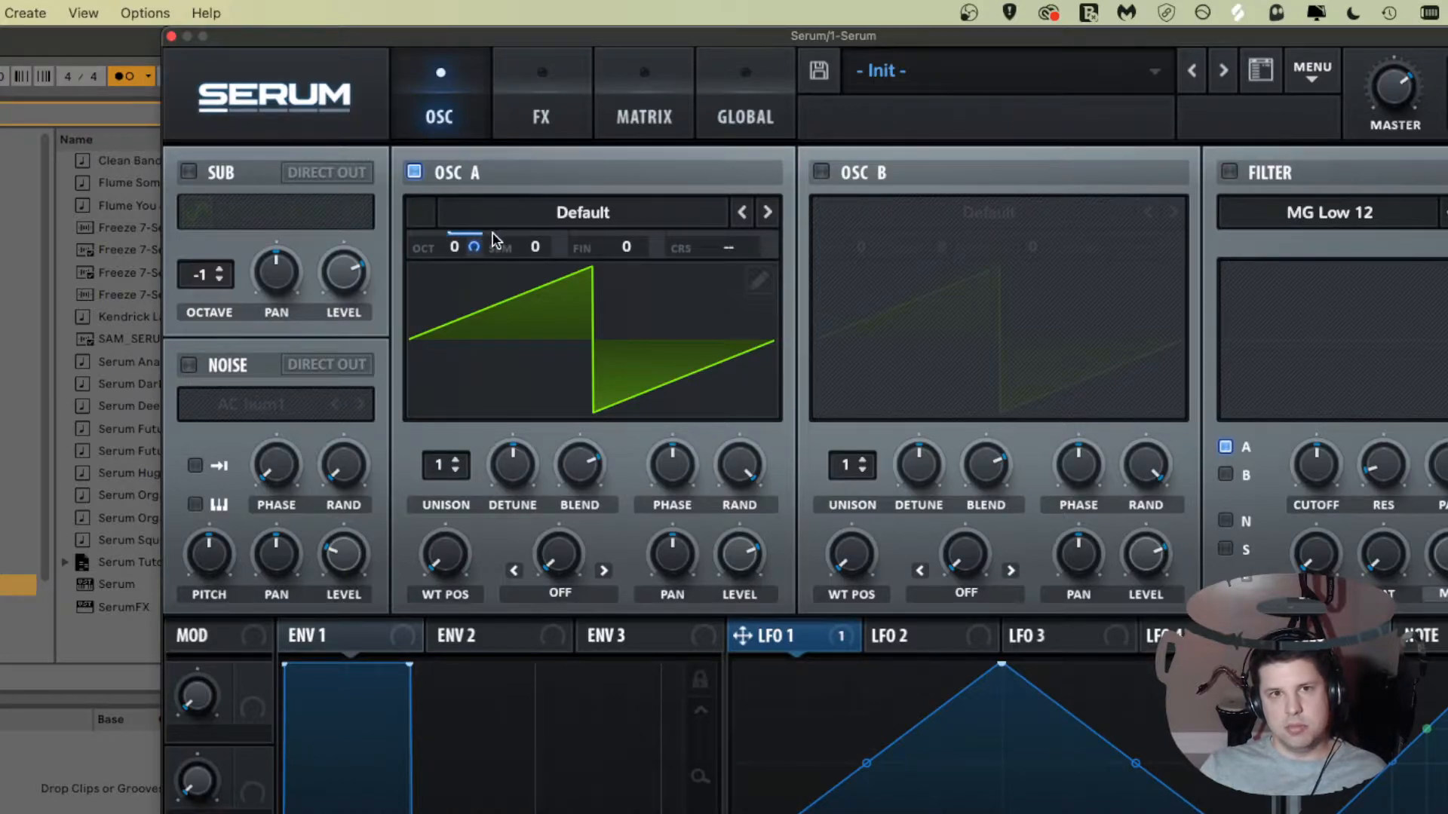
{"action": "mouse_move", "coordinate": [481, 232]}
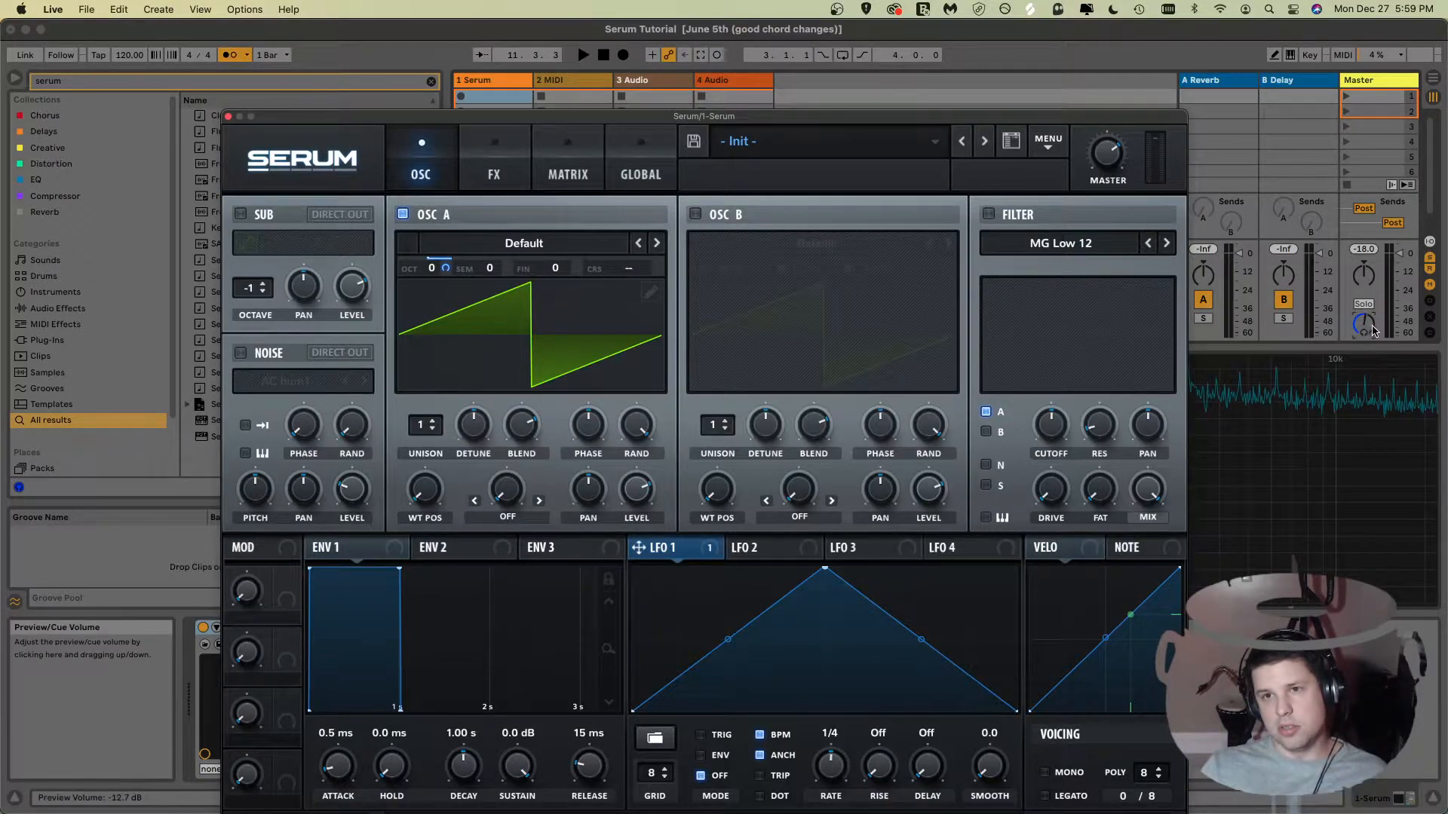
Step: Reshape LFO 1's rising slope by bending its curve and moving its start point
{"action": "left_click_drag", "start_coordinate": [710, 119], "coordinate": [743, 29]}
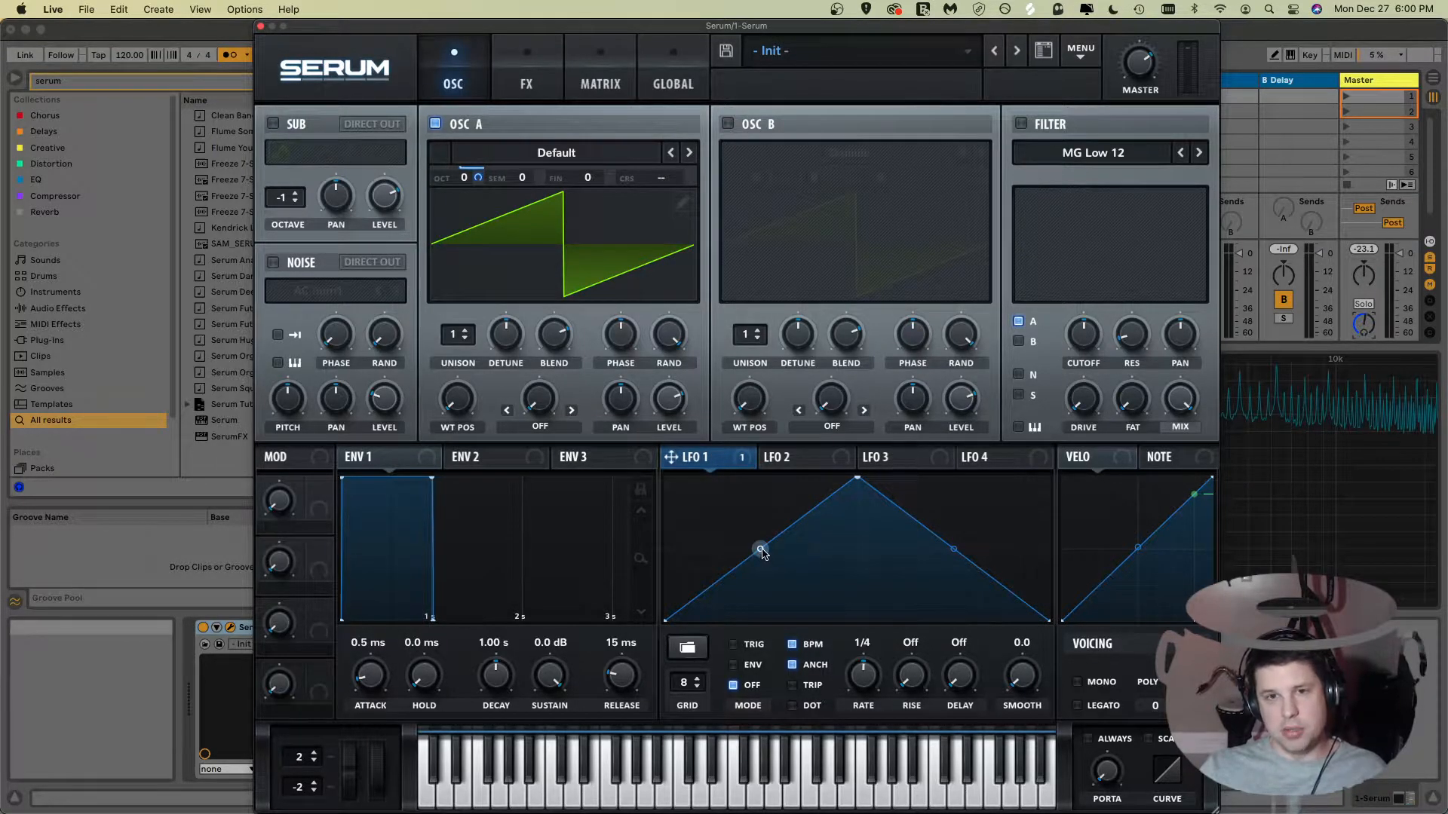
{"action": "left_click_drag", "start_coordinate": [760, 548], "coordinate": [760, 612]}
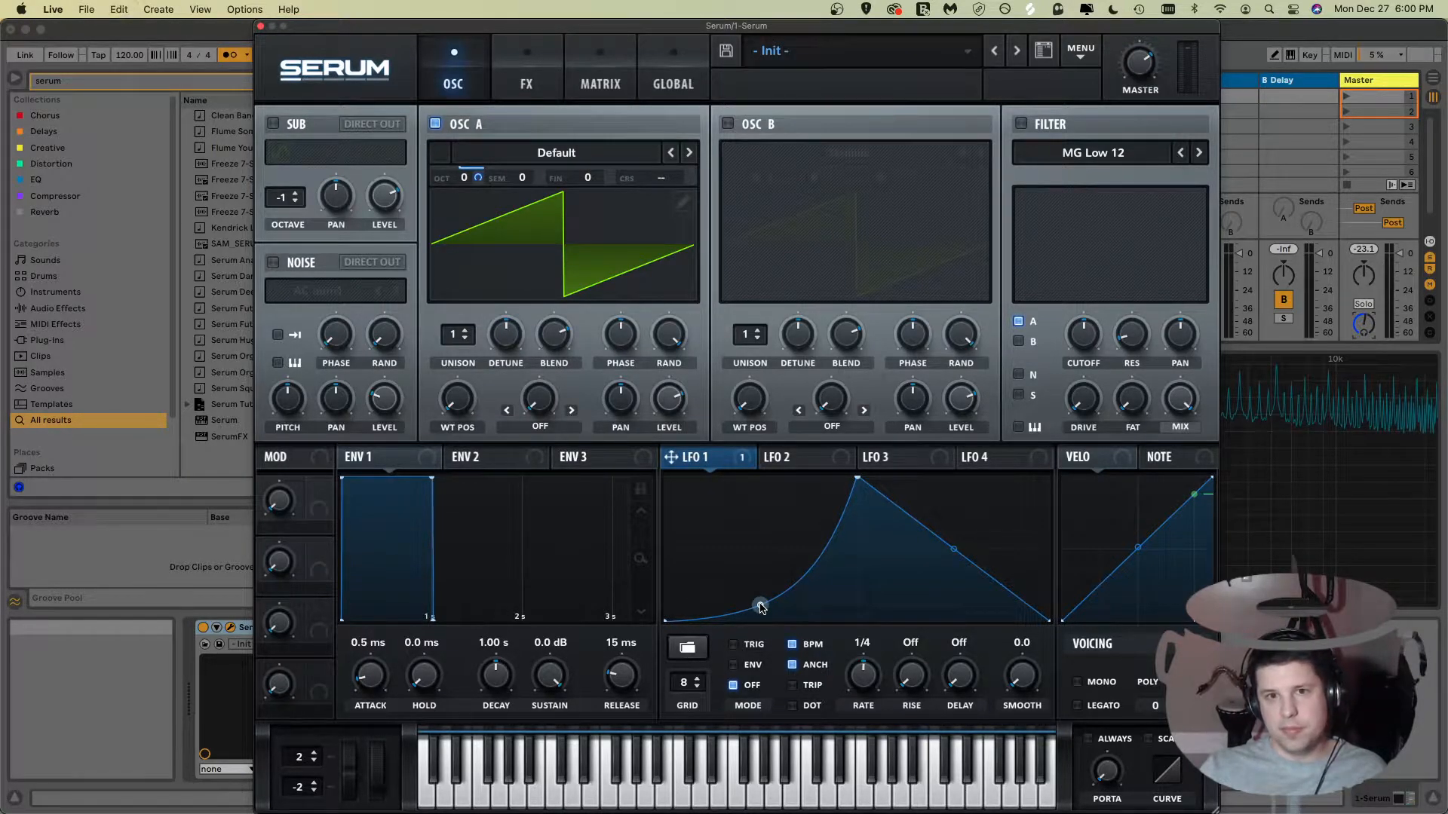
{"action": "left_click_drag", "start_coordinate": [760, 603], "coordinate": [745, 630]}
{"action": "double_click", "coordinate": [760, 503]}
{"action": "double_click", "coordinate": [779, 534]}
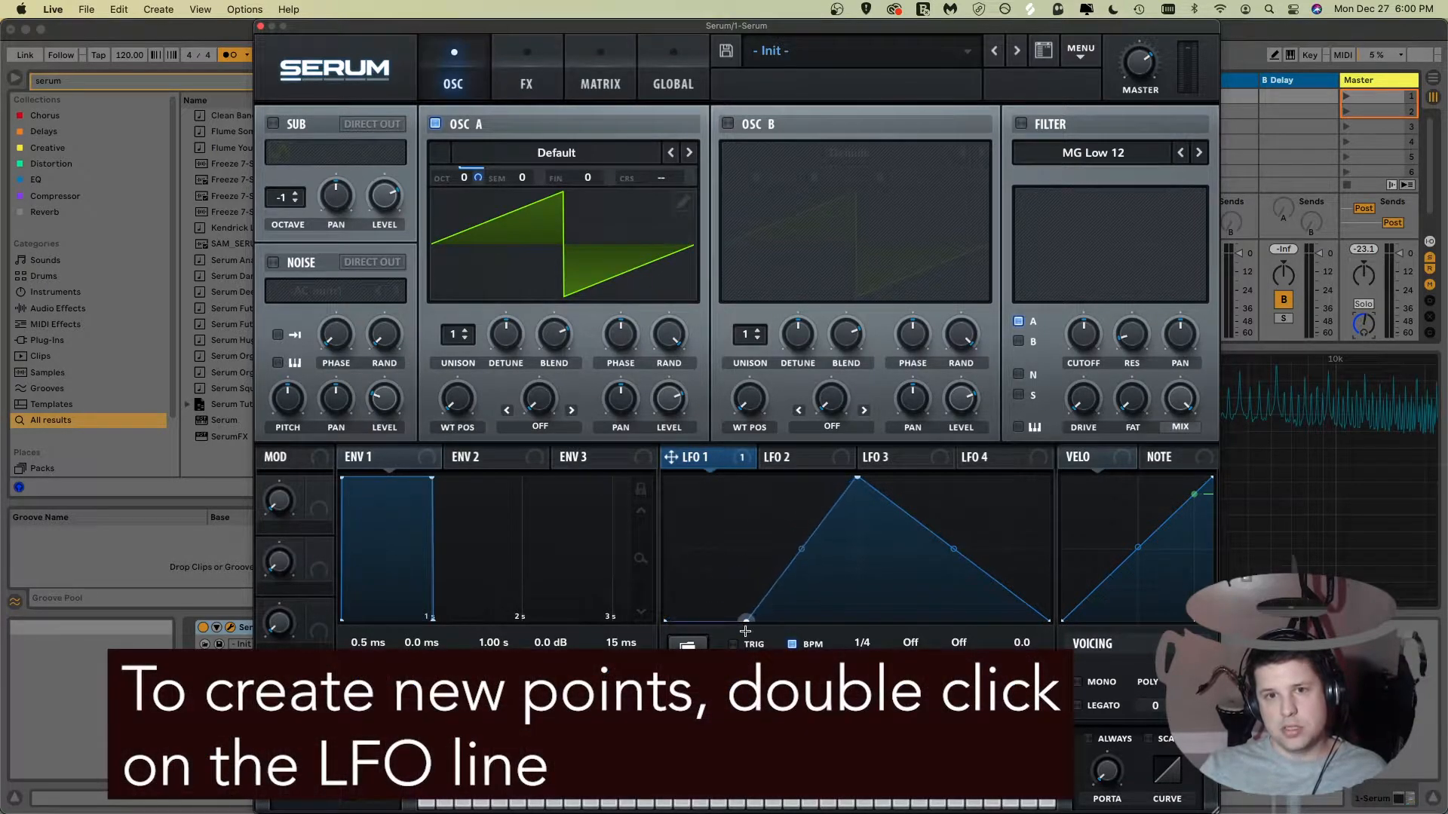
Step: Add new points to the LFO 1 line and drag them to form a multi-peak shape
{"action": "double_click", "coordinate": [816, 530]}
{"action": "left_click_drag", "start_coordinate": [816, 531], "coordinate": [764, 478]}
{"action": "double_click", "coordinate": [905, 513]}
{"action": "left_click_drag", "start_coordinate": [905, 513], "coordinate": [1001, 499]}
{"action": "double_click", "coordinate": [975, 596]}
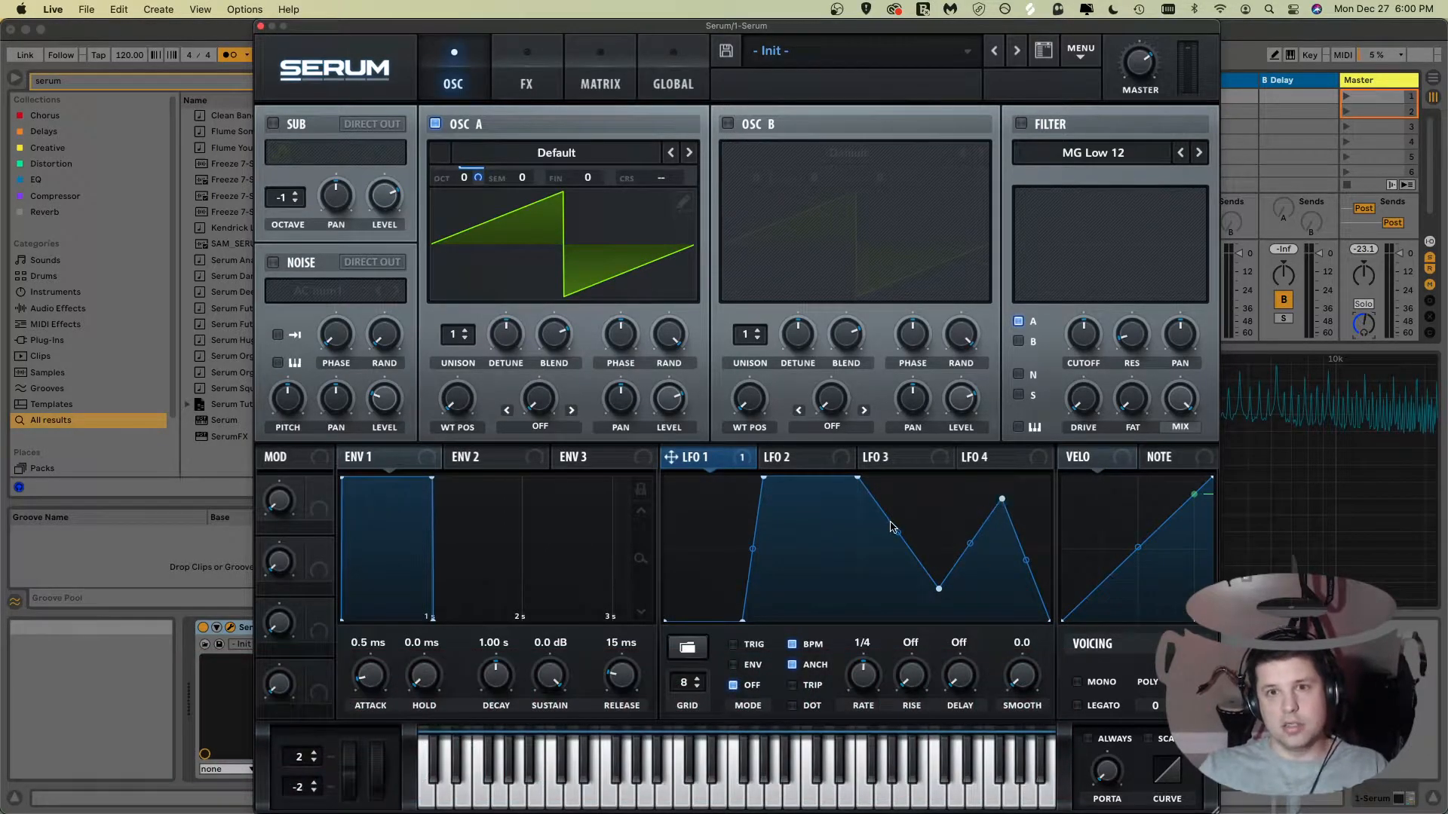
{"action": "double_click", "coordinate": [826, 479]}
{"action": "left_click_drag", "start_coordinate": [825, 478], "coordinate": [816, 601]}
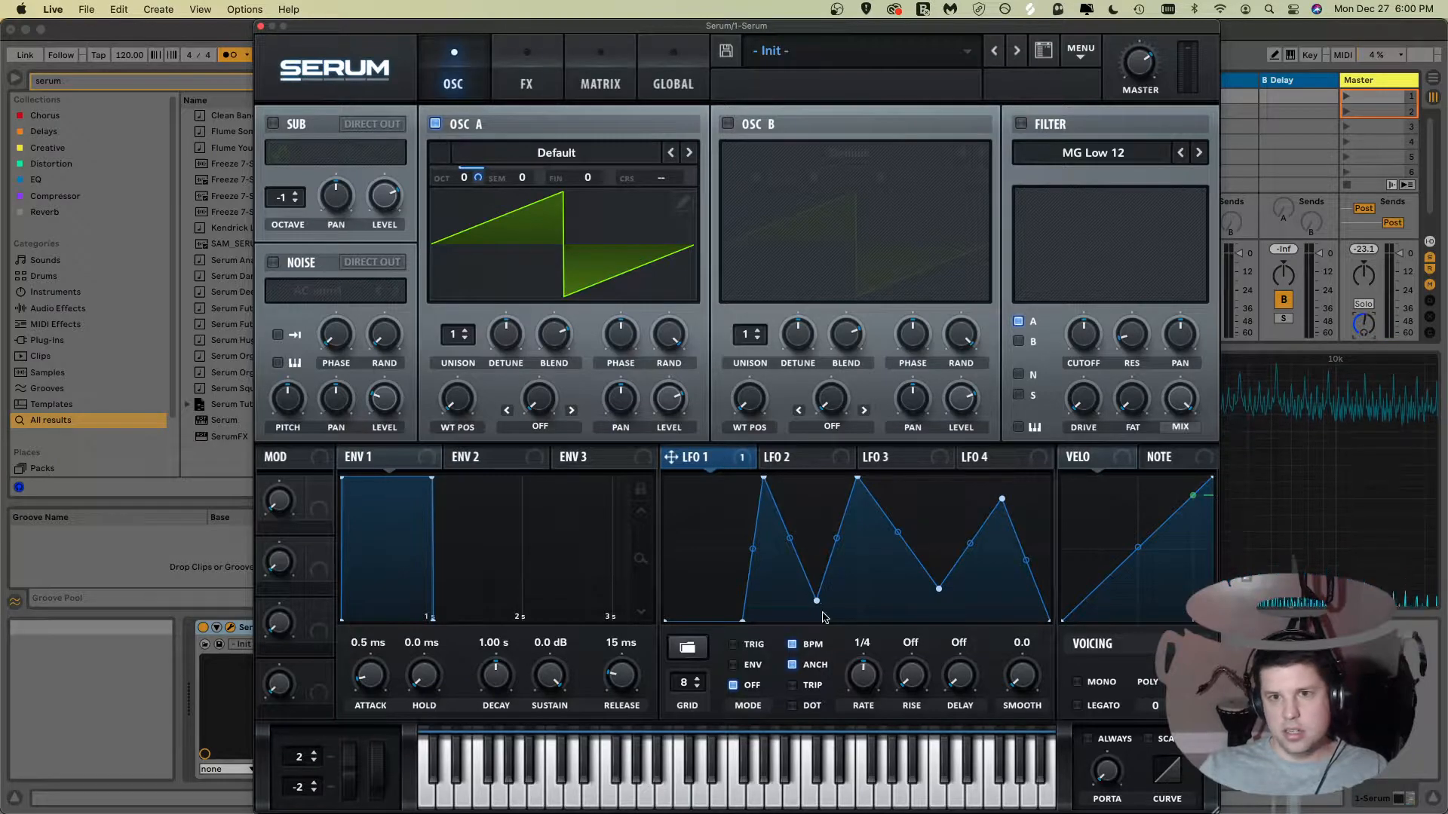
Step: Inspect LFO 1's destinations and browse its preset shape folders, including User
{"action": "right_click", "coordinate": [709, 463]}
{"action": "left_click", "coordinate": [709, 463]}
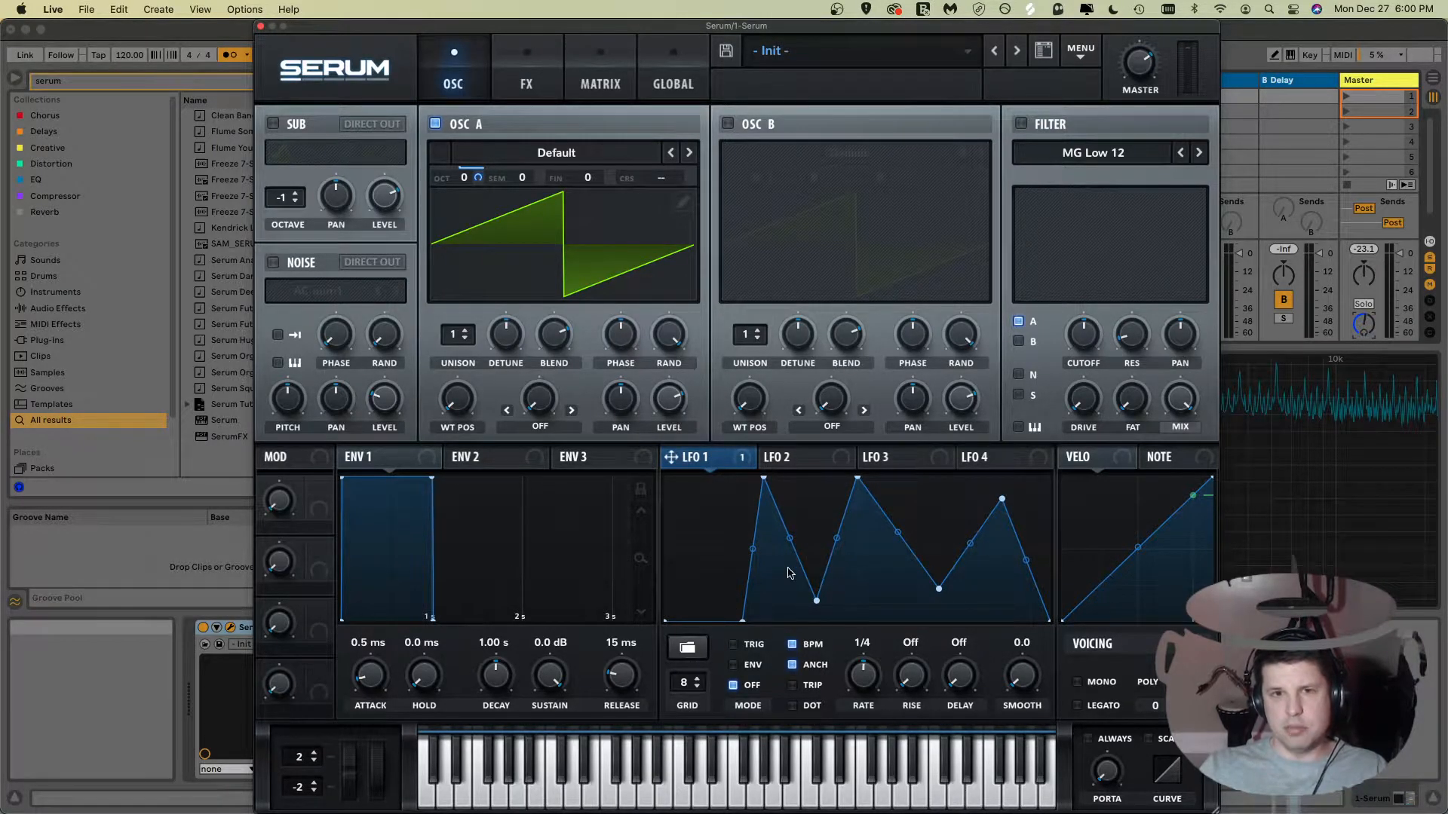
{"action": "left_click", "coordinate": [690, 652]}
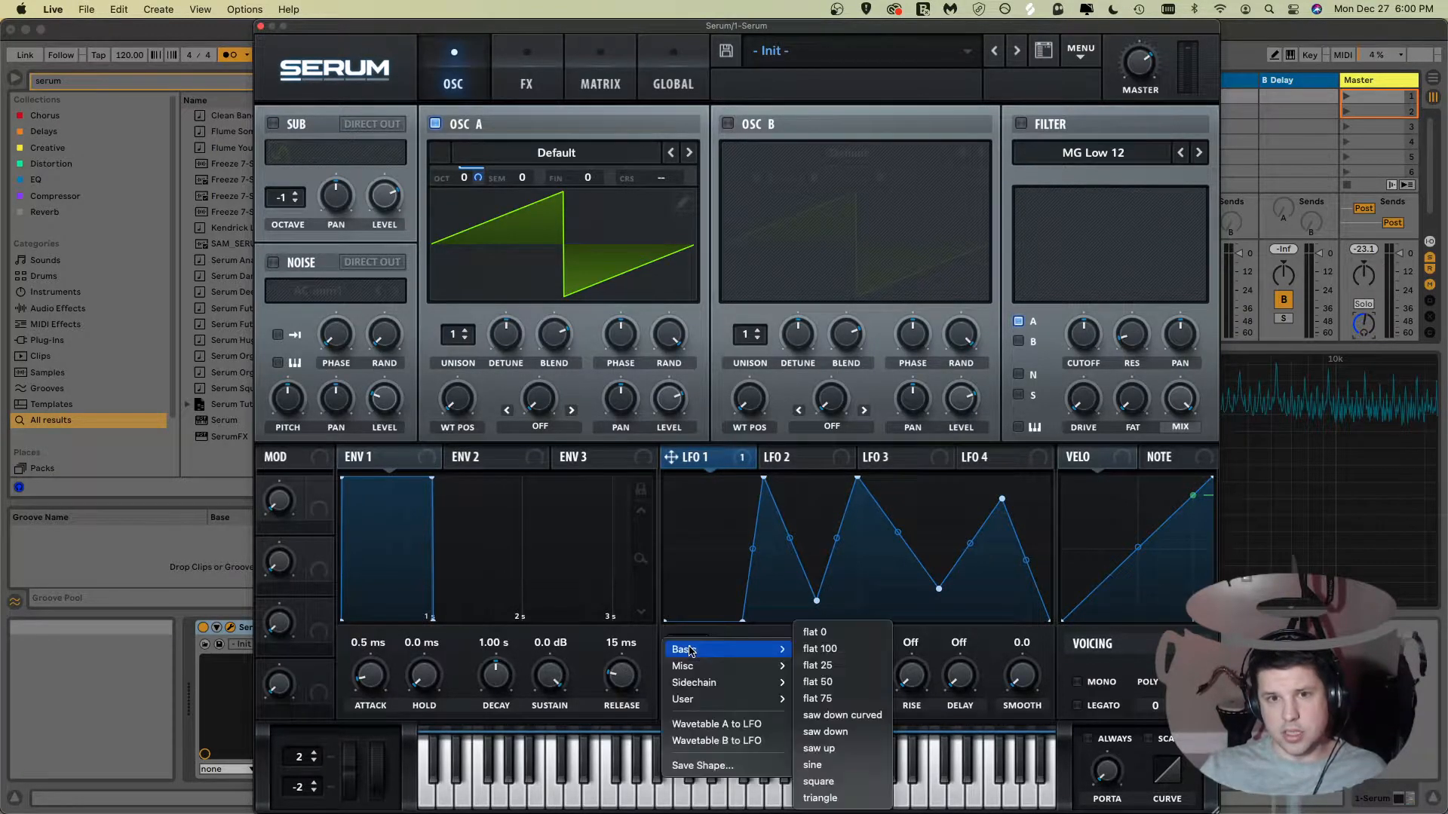
{"action": "mouse_move", "coordinate": [724, 702]}
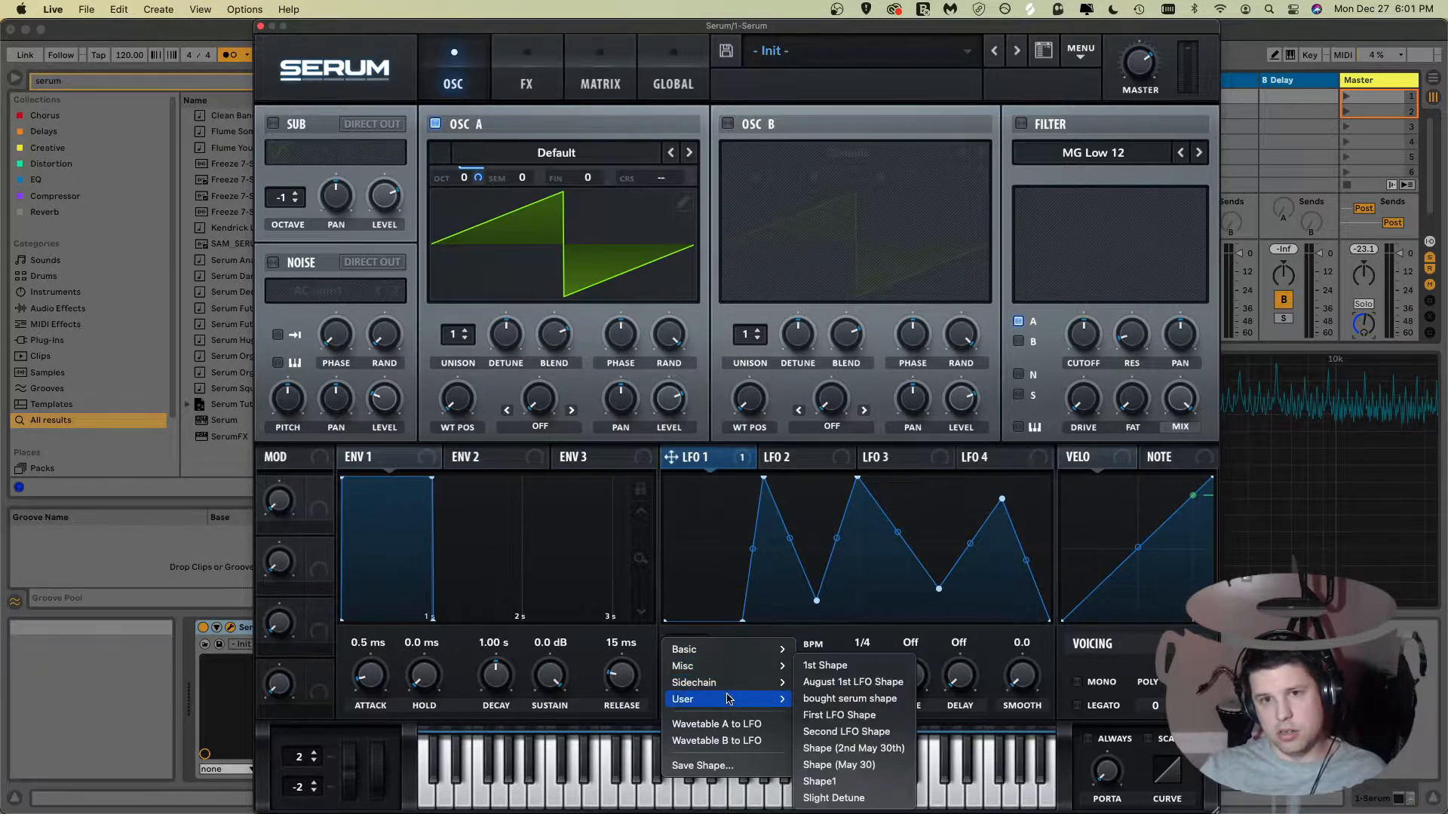
{"action": "mouse_move", "coordinate": [742, 650]}
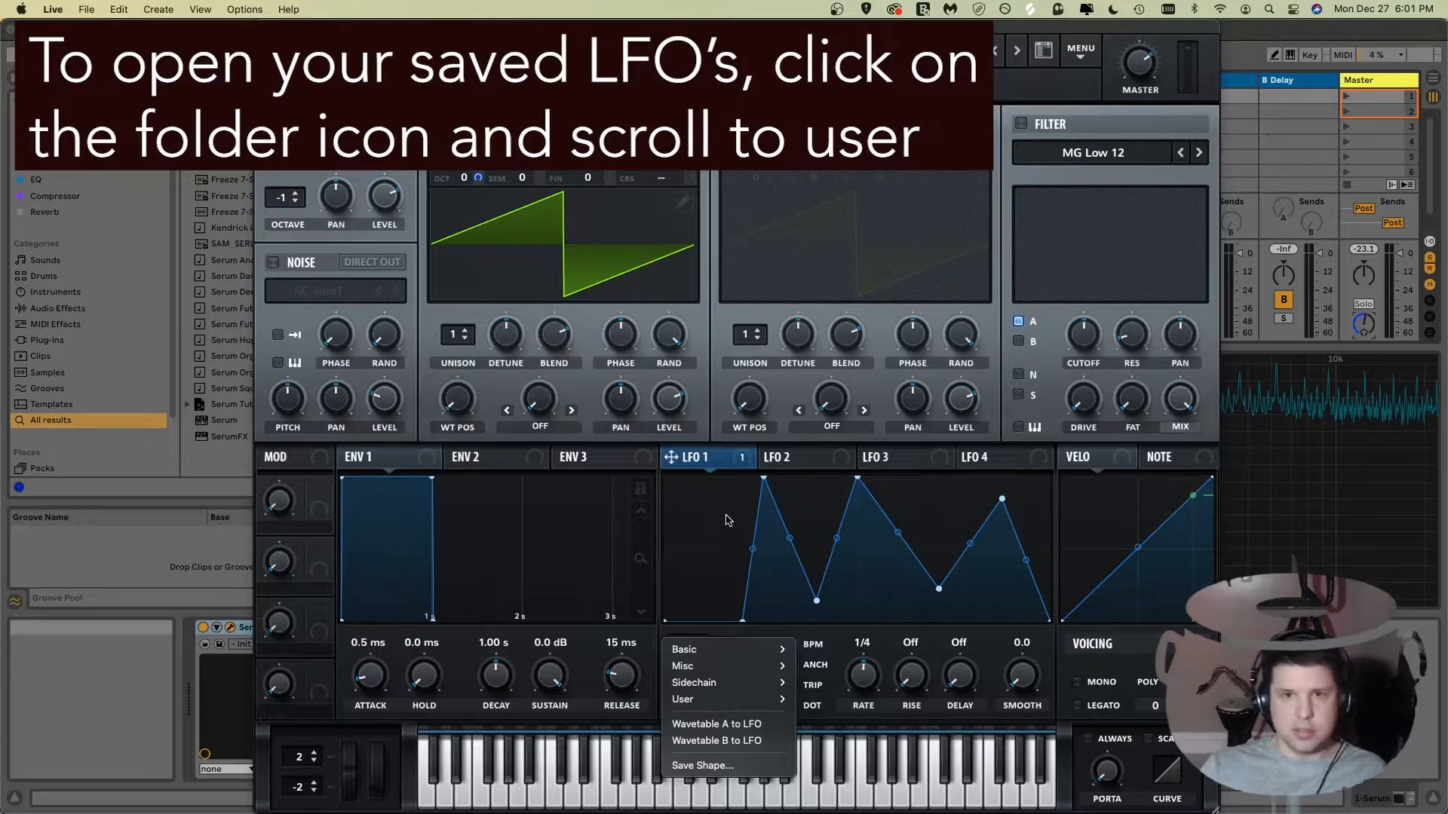
{"action": "left_click", "coordinate": [728, 520]}
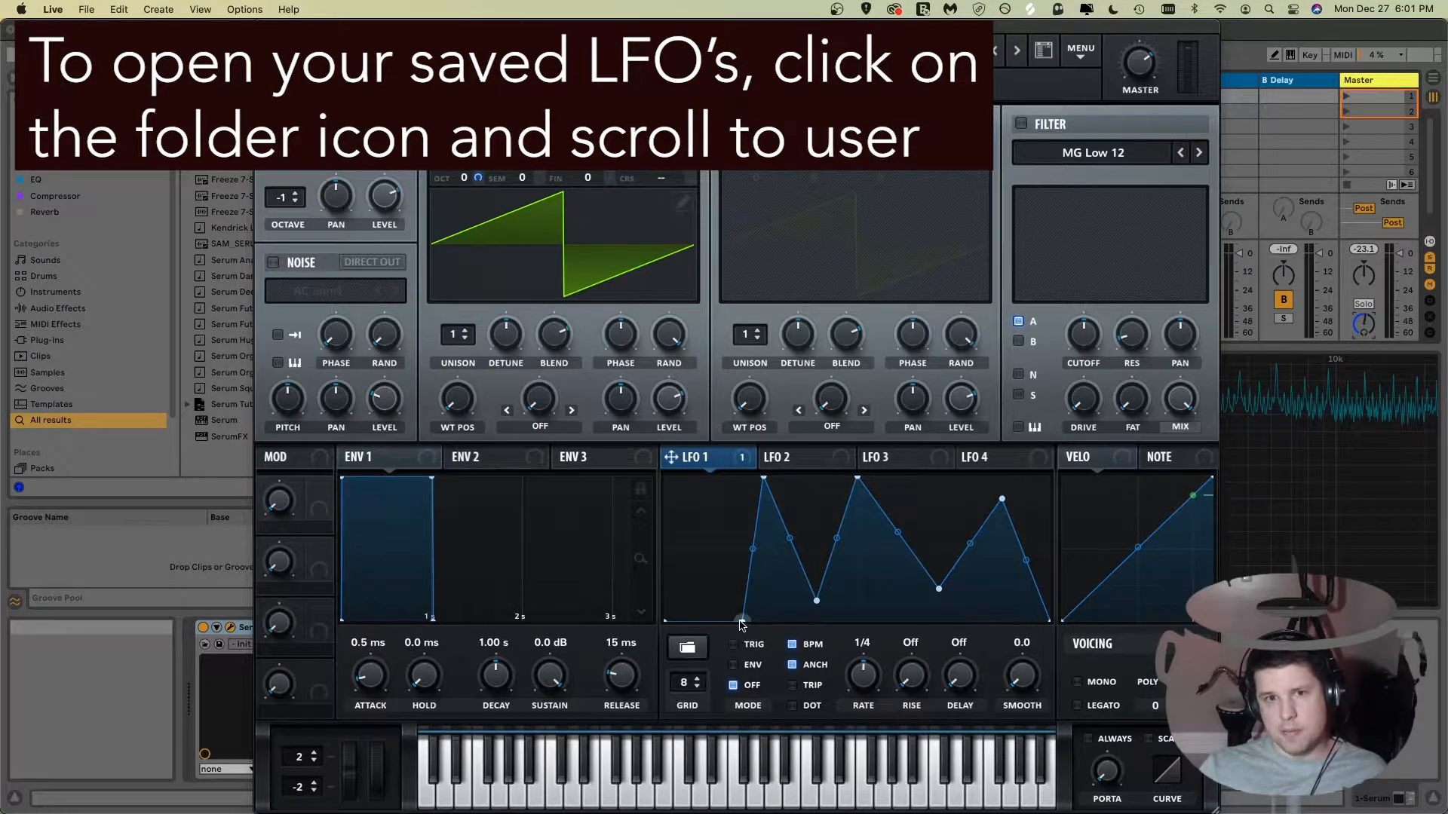
Step: Load the Basic triangle preset shape into LFO 1
{"action": "left_click", "coordinate": [687, 647]}
{"action": "mouse_move", "coordinate": [694, 654]}
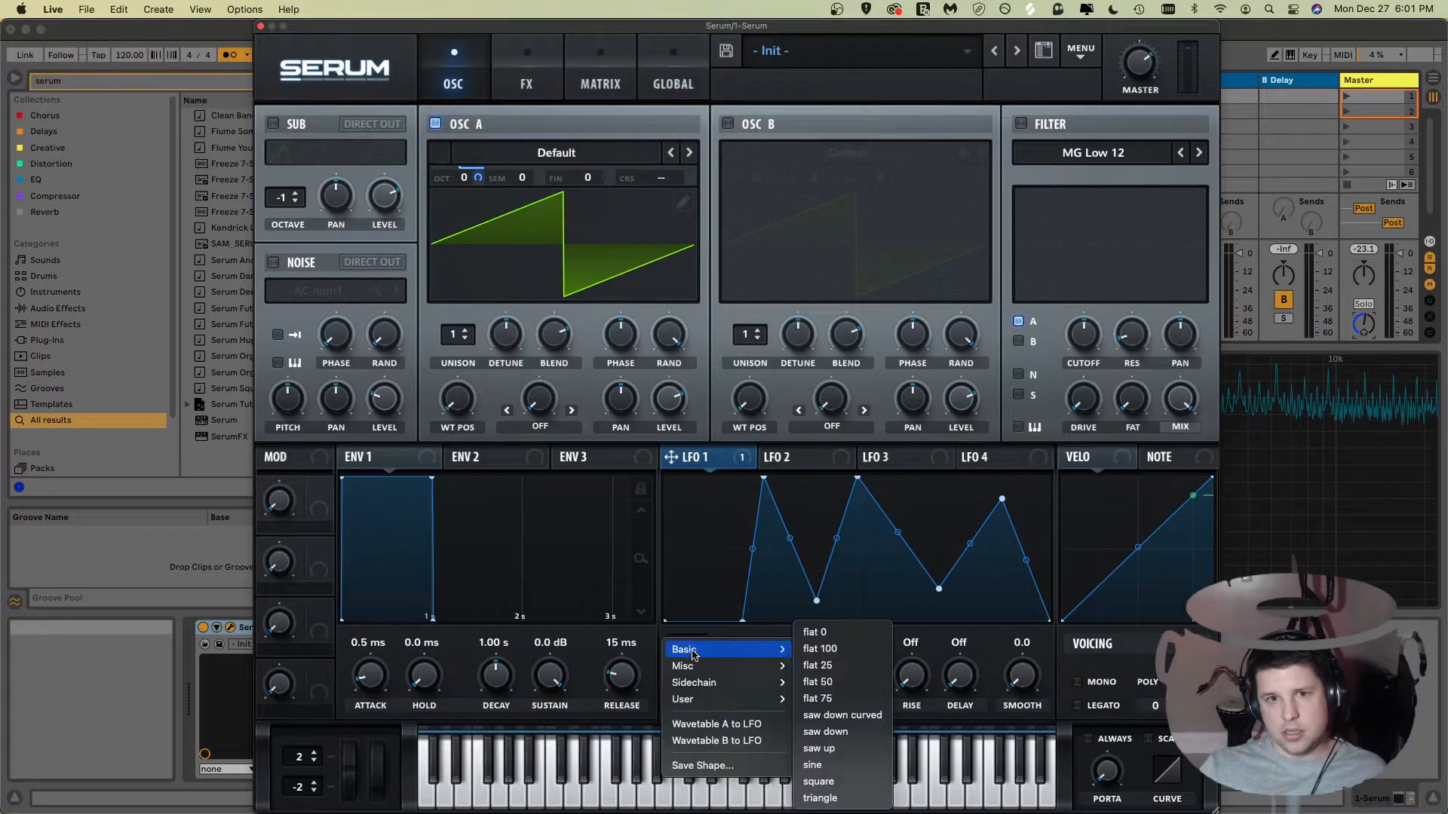
{"action": "left_click", "coordinate": [868, 798]}
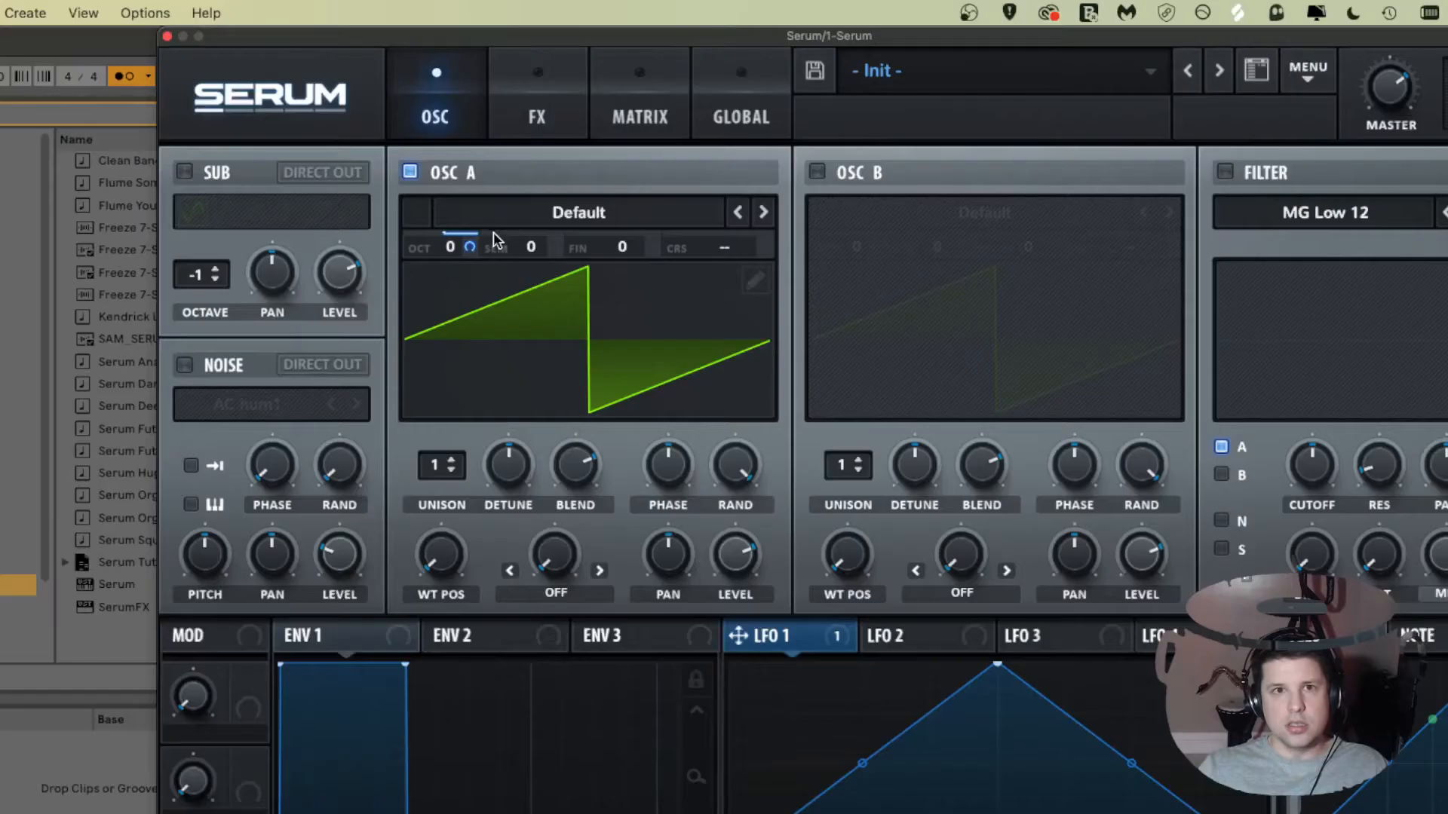
Step: Remove the LFO 1 modulator from Oscillator A's octave
{"action": "mouse_move", "coordinate": [450, 243]}
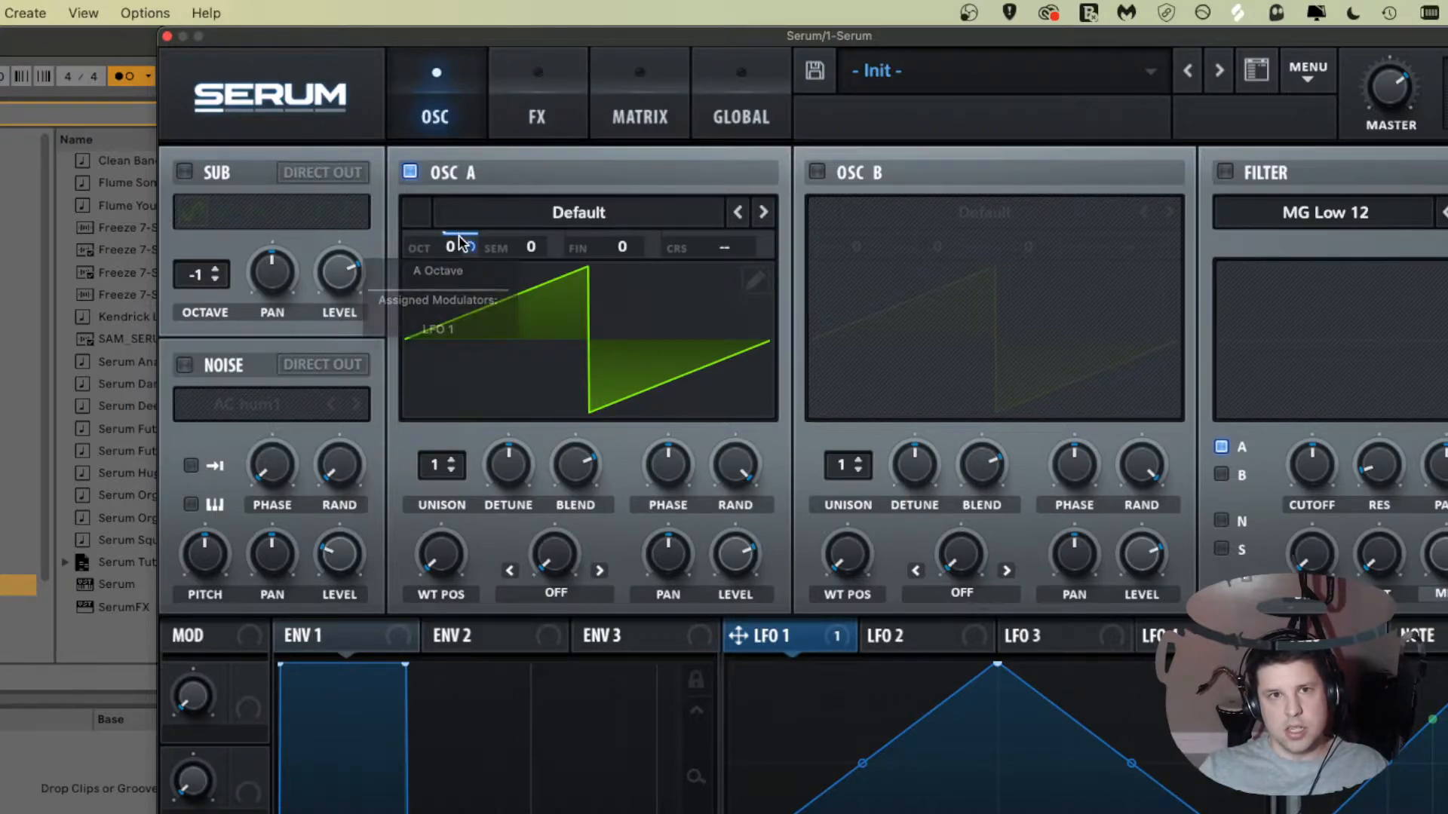
{"action": "right_click", "coordinate": [458, 243]}
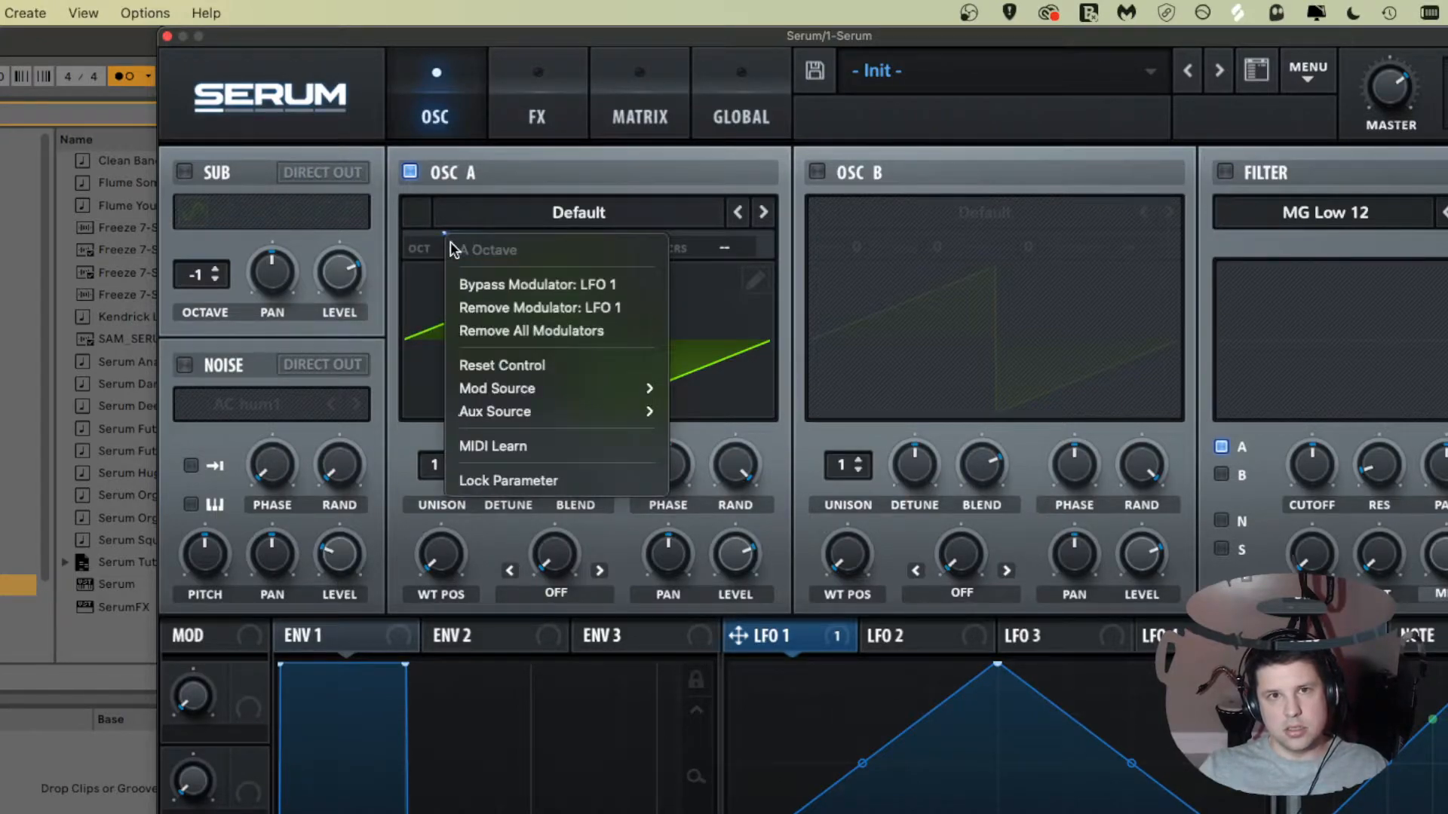
{"action": "left_click", "coordinate": [505, 309]}
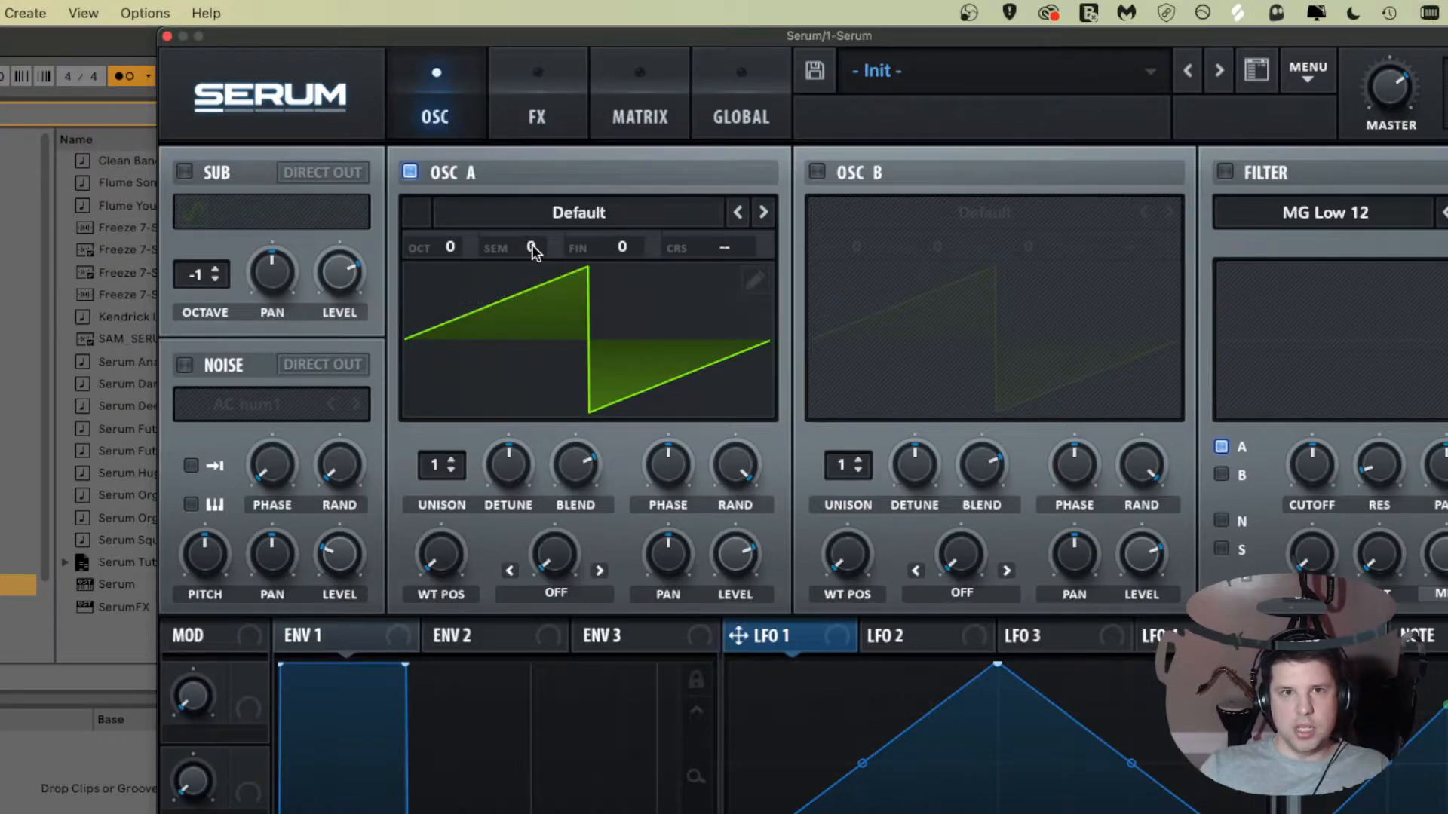
Step: Shift Oscillator A's semitone setting up to +3 and back to 0
{"action": "scroll", "coordinate": [529, 249], "scroll_direction": "up", "scroll_amount": 1}
{"action": "scroll", "coordinate": [528, 252], "scroll_direction": "down", "scroll_amount": 1}
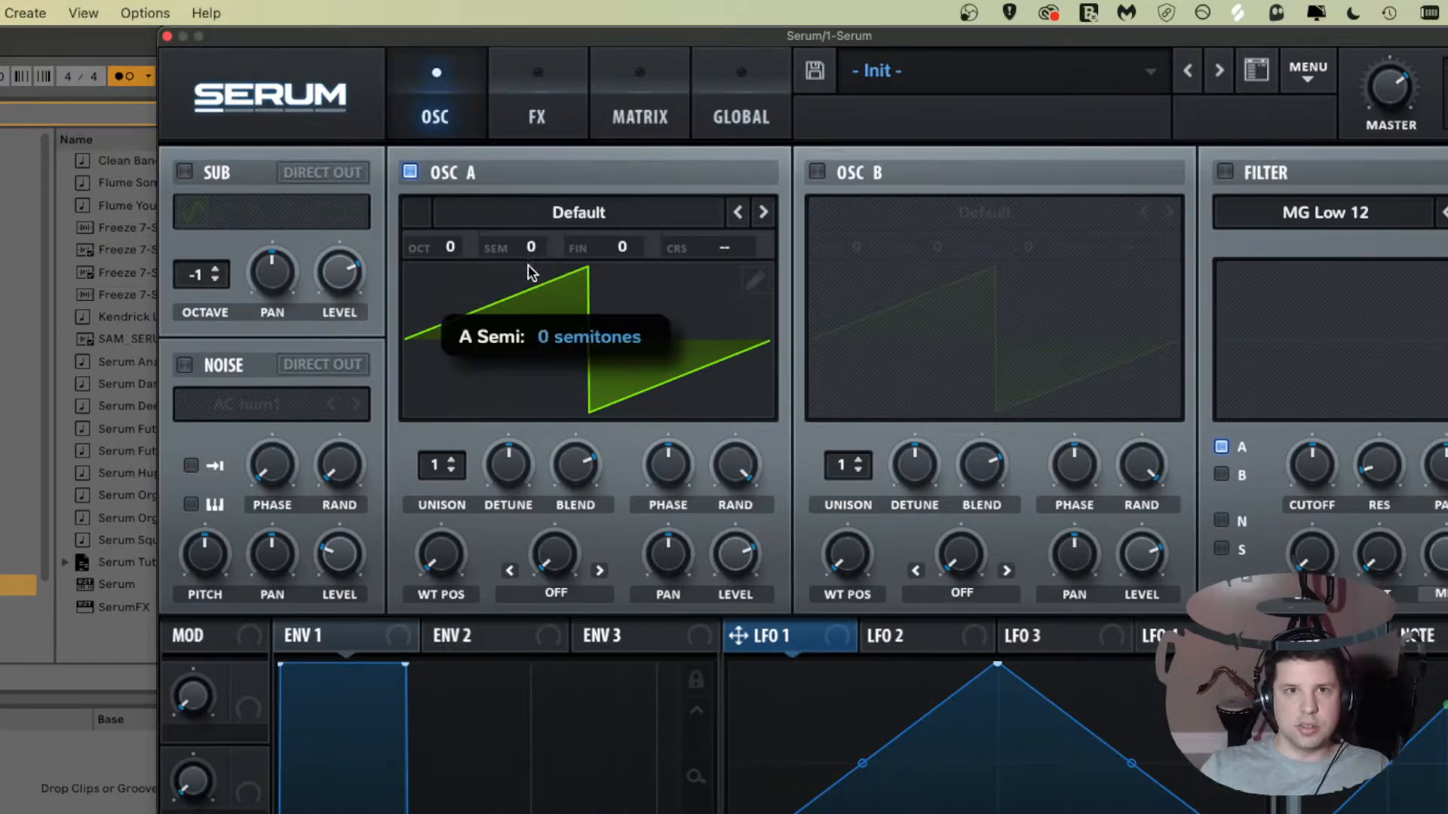
{"action": "scroll", "coordinate": [533, 242], "scroll_direction": "up", "scroll_amount": 1}
{"action": "left_click_drag", "start_coordinate": [536, 235], "coordinate": [543, 207]}
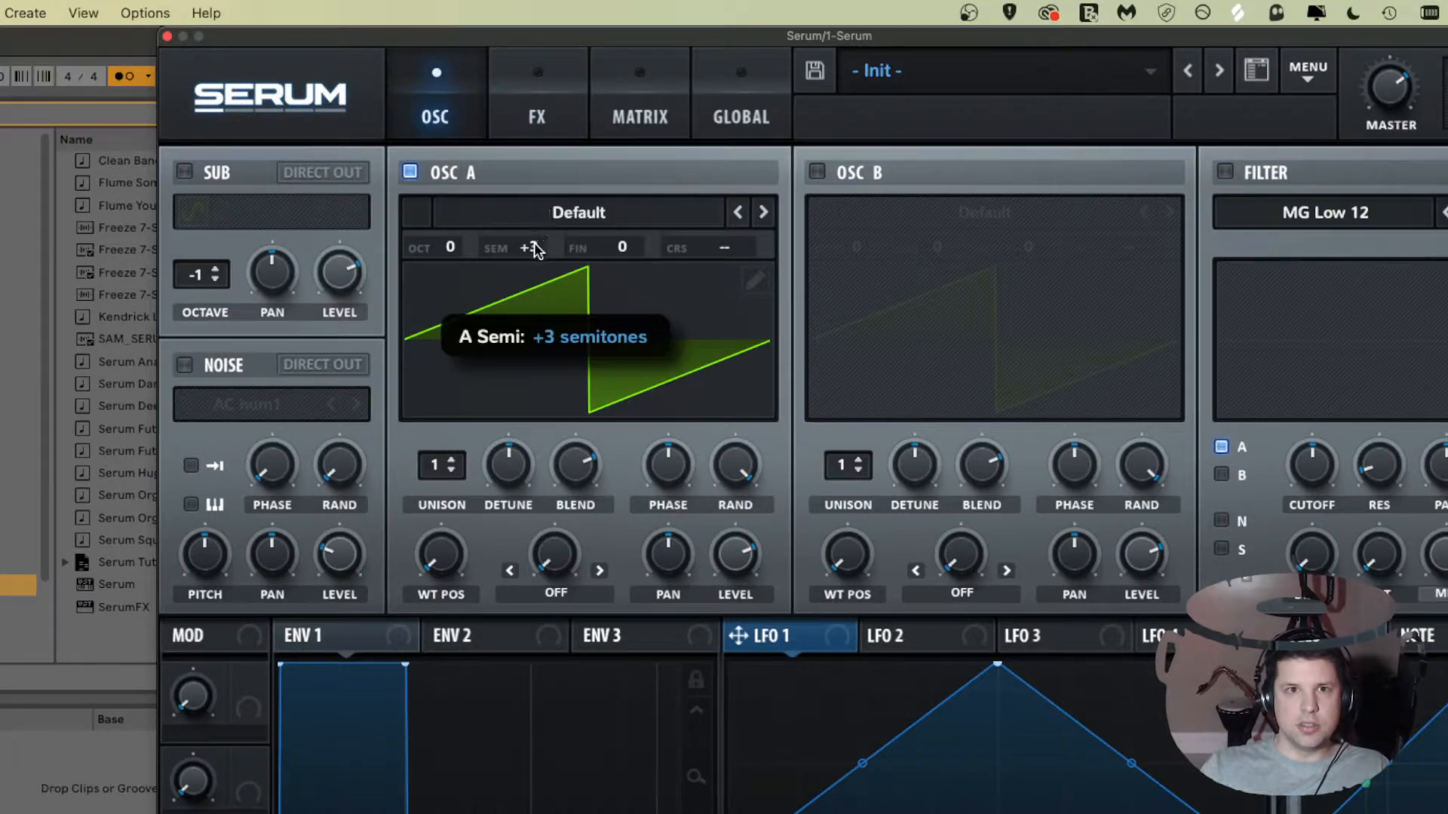
{"action": "left_click_drag", "start_coordinate": [534, 269], "coordinate": [532, 296]}
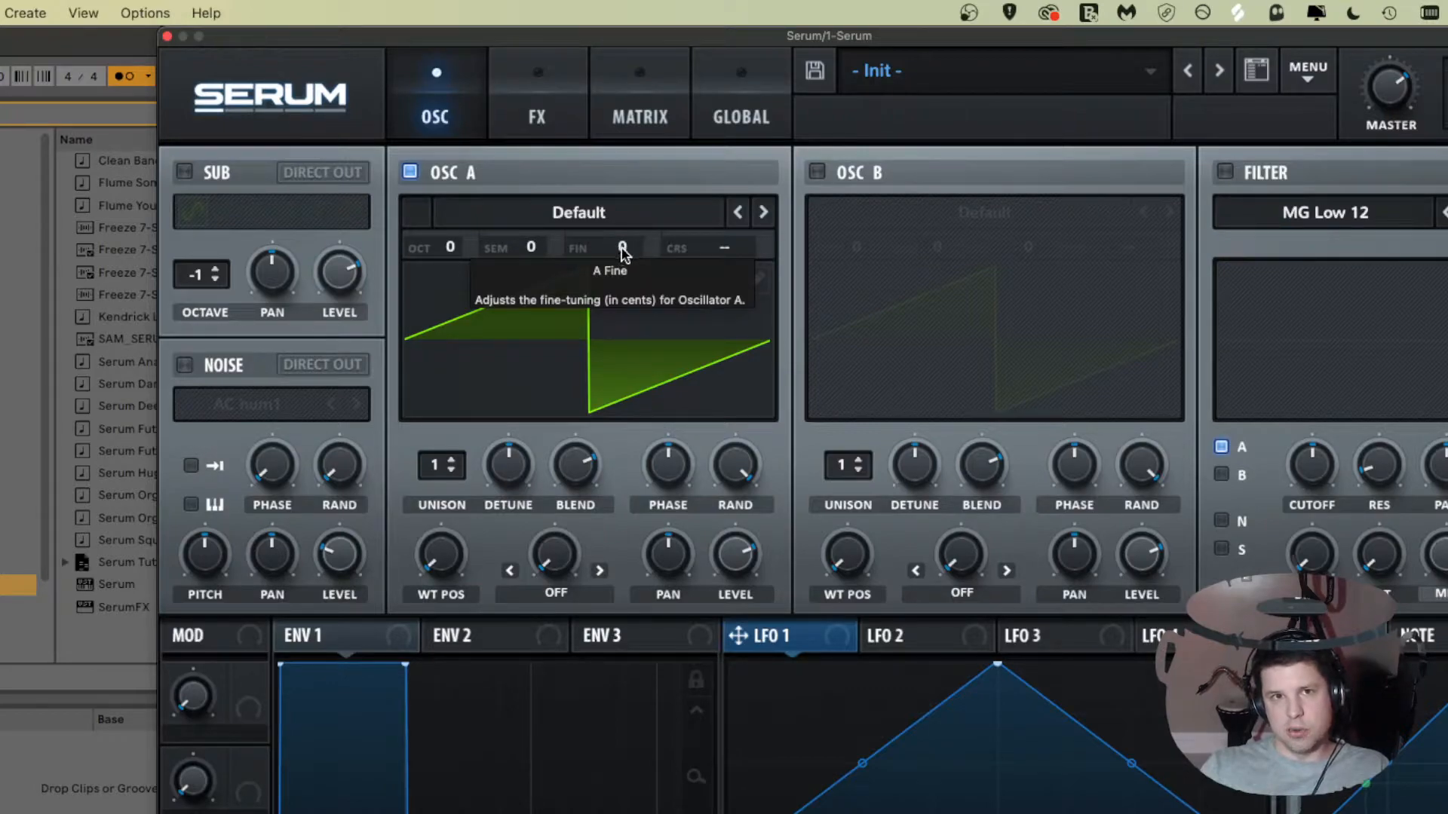
Step: Set Oscillator A's fine tuning to -3 cents and reset it to 0
{"action": "scroll", "coordinate": [622, 251], "scroll_direction": "up", "scroll_amount": 3}
{"action": "scroll", "coordinate": [623, 250], "scroll_direction": "down", "scroll_amount": 3}
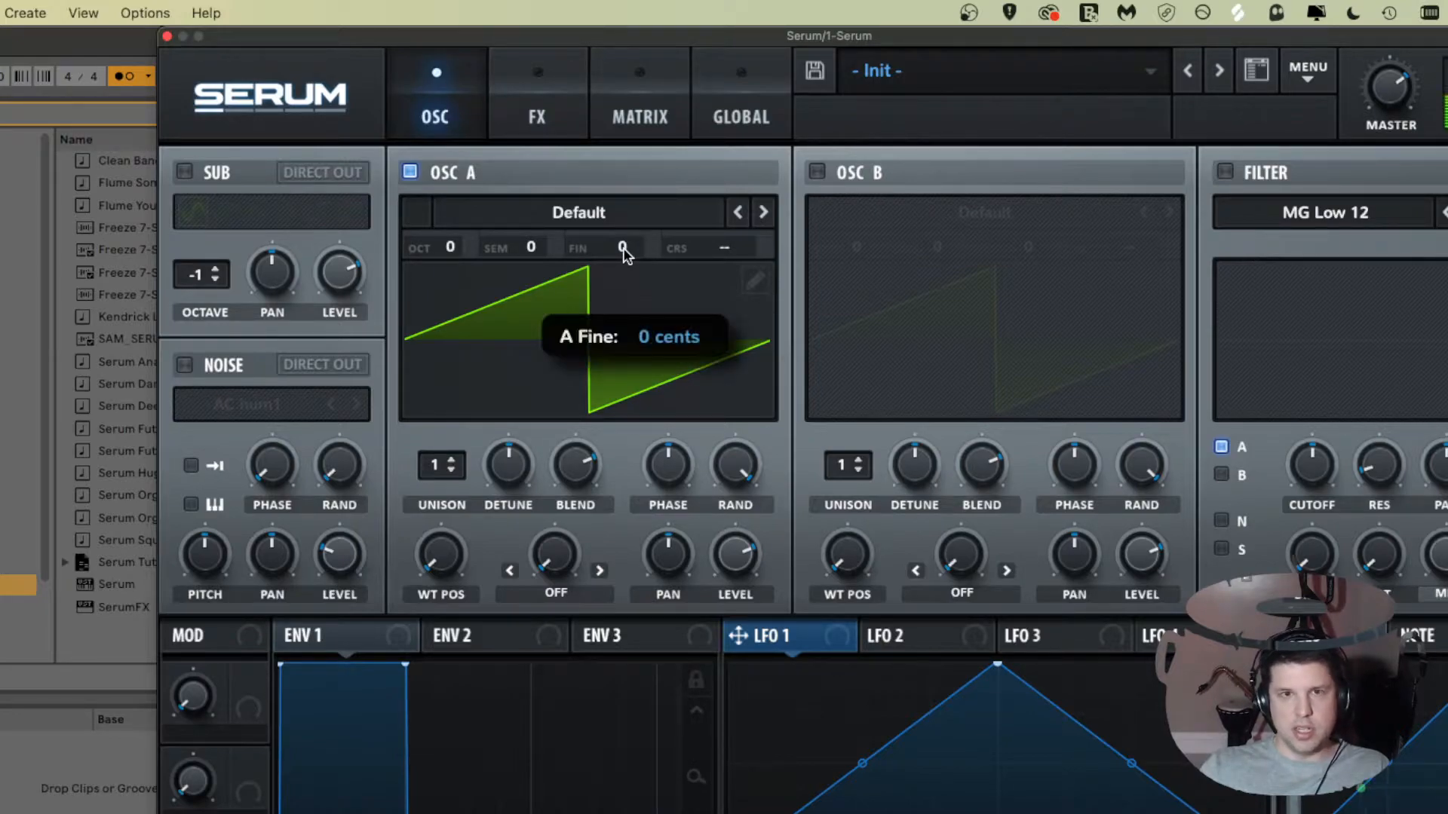
{"action": "left_click_drag", "start_coordinate": [623, 251], "coordinate": [646, 278]}
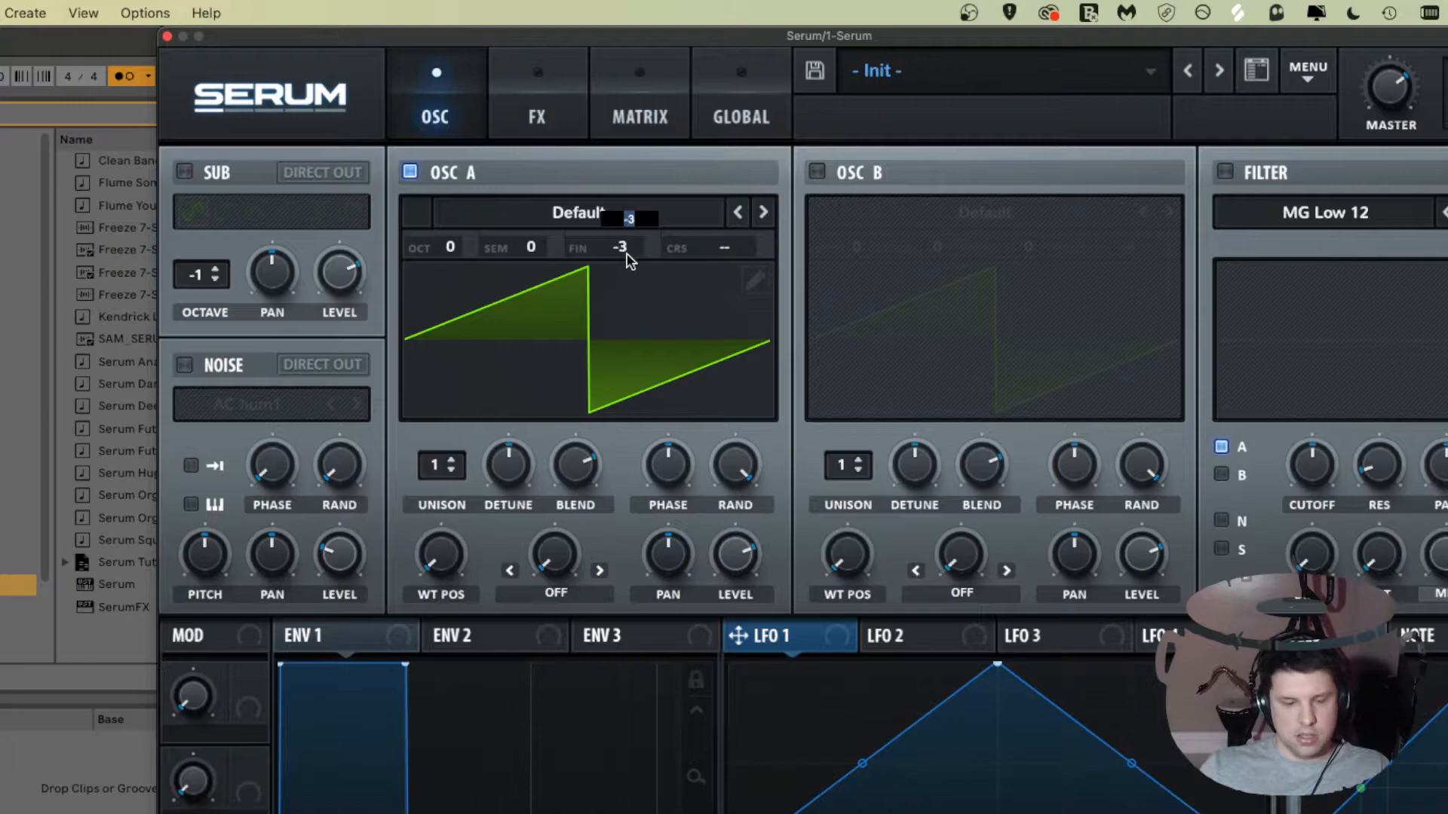
{"action": "double_click", "coordinate": [626, 249]}
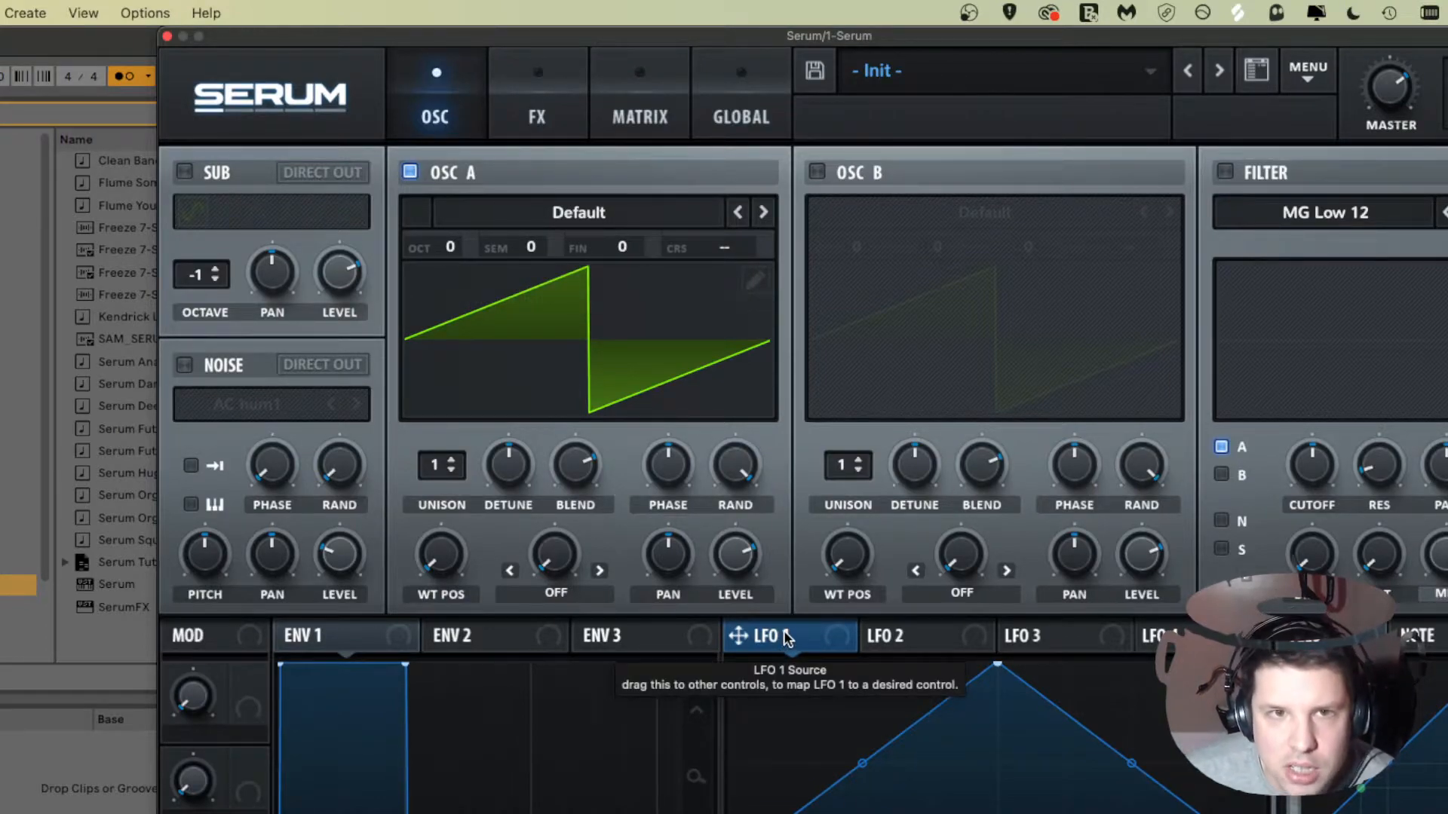
Step: Assign LFO 1 to Oscillator A's fine tuning and adjust its modulation amount
{"action": "left_click_drag", "start_coordinate": [785, 635], "coordinate": [620, 249]}
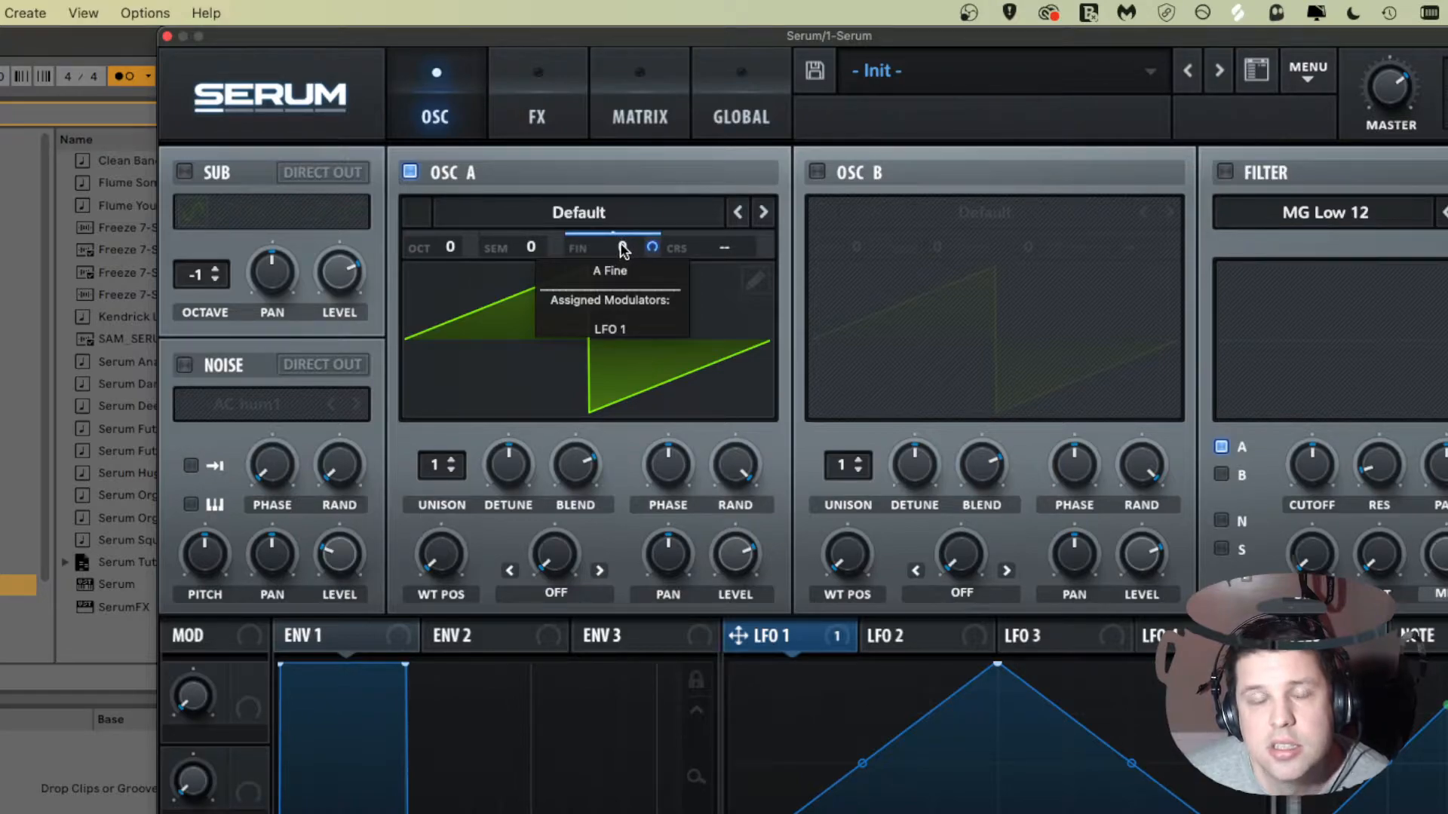
{"action": "left_click_drag", "start_coordinate": [621, 235], "coordinate": [602, 368]}
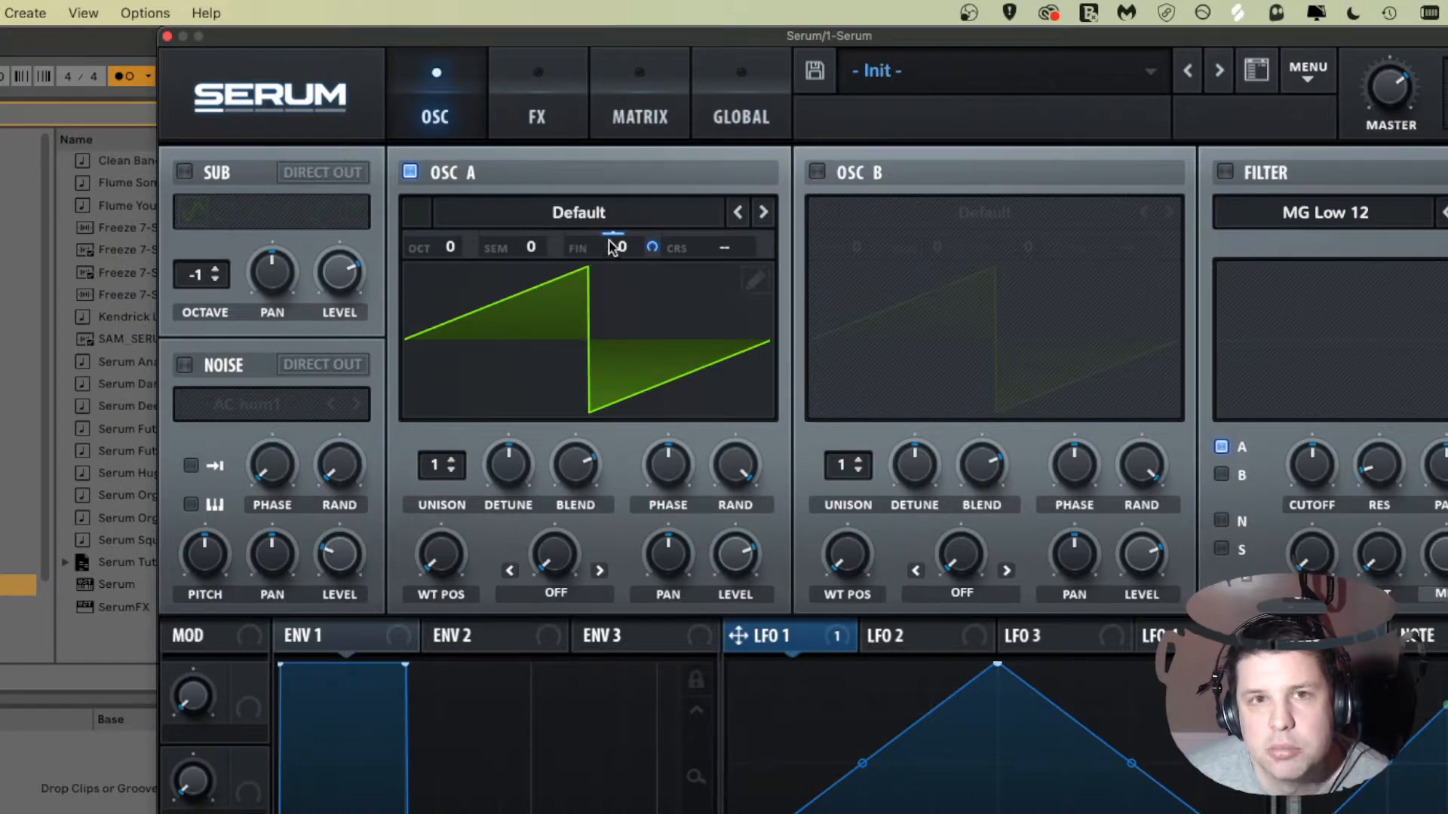
Step: Remove the LFO 1 modulator from Oscillator A's fine tuning
{"action": "mouse_move", "coordinate": [618, 247]}
{"action": "left_mouse_down"}
{"action": "mouse_move", "coordinate": [623, 75]}
{"action": "mouse_move", "coordinate": [601, 348]}
{"action": "mouse_move", "coordinate": [607, 246]}
{"action": "left_mouse_up"}
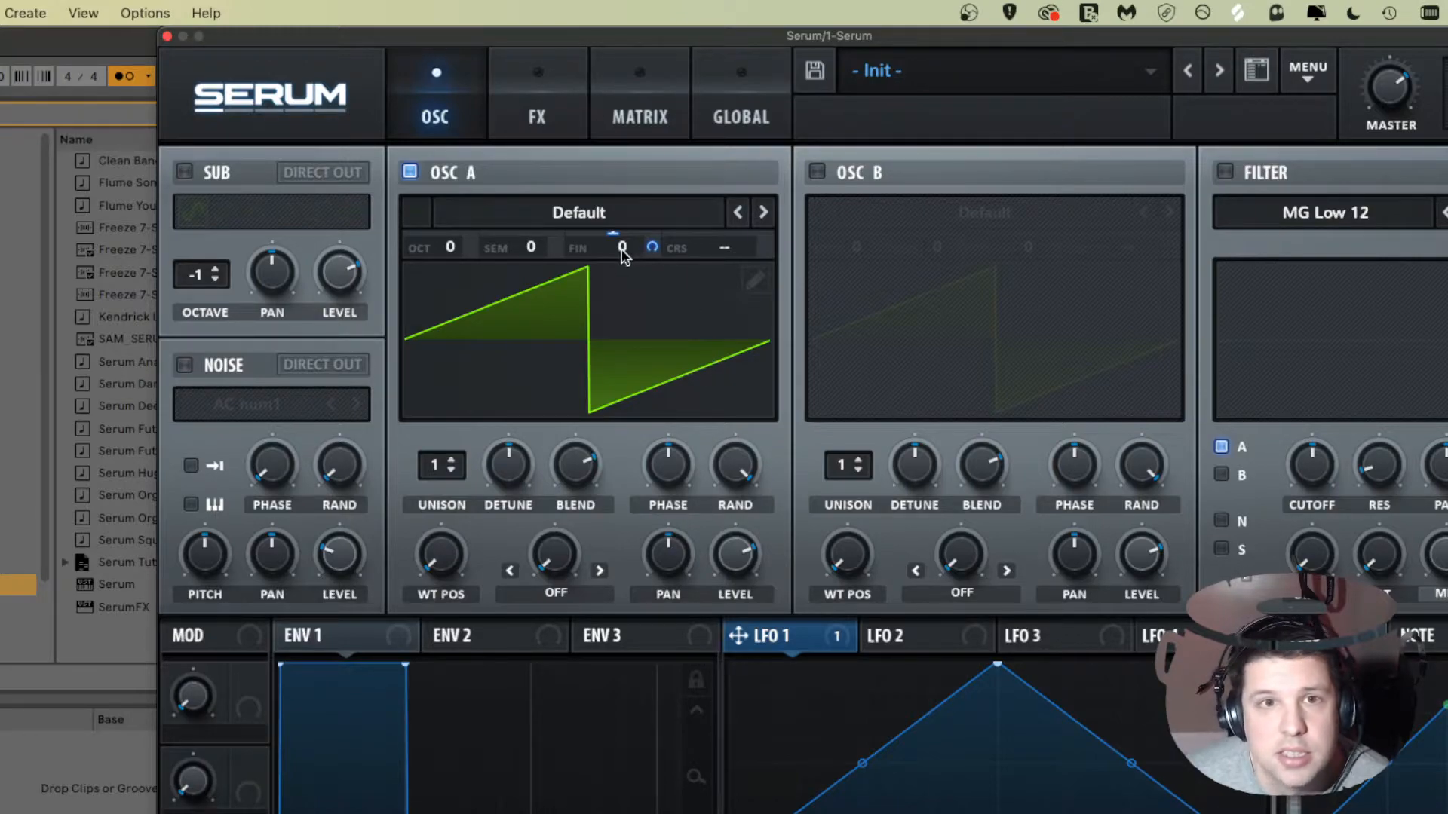
{"action": "mouse_move", "coordinate": [633, 254]}
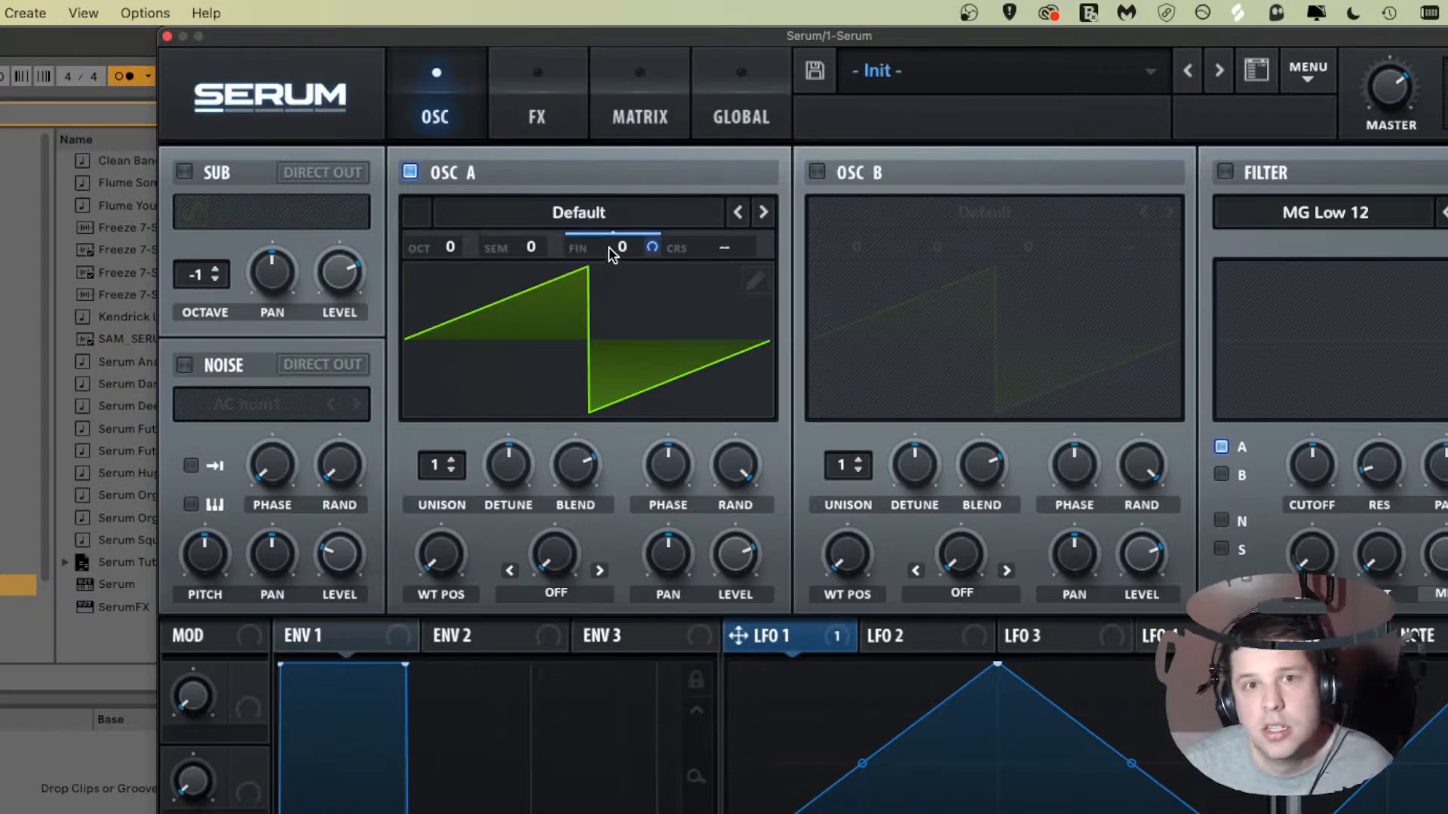
{"action": "right_click", "coordinate": [609, 248]}
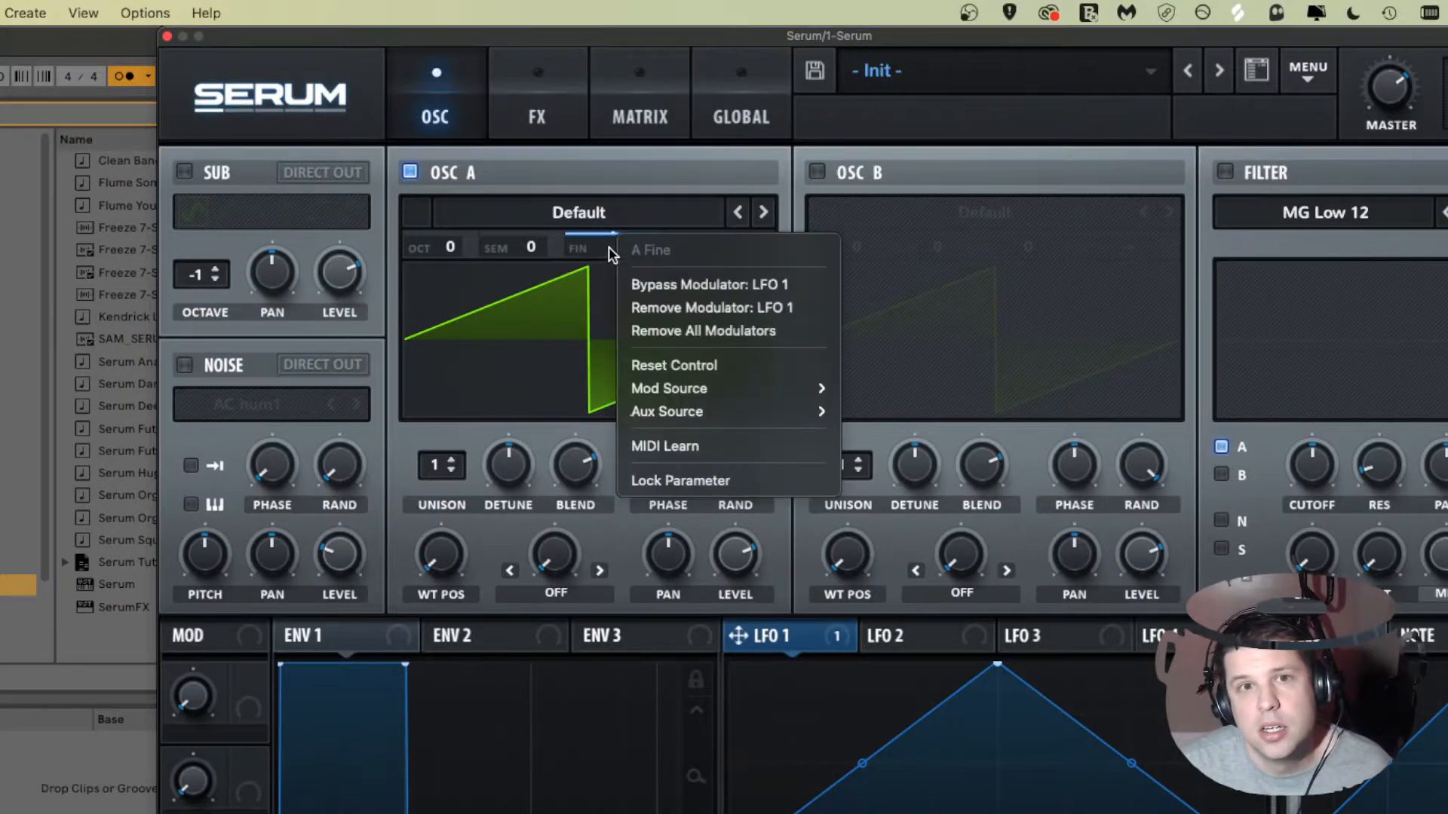
{"action": "left_click", "coordinate": [735, 306]}
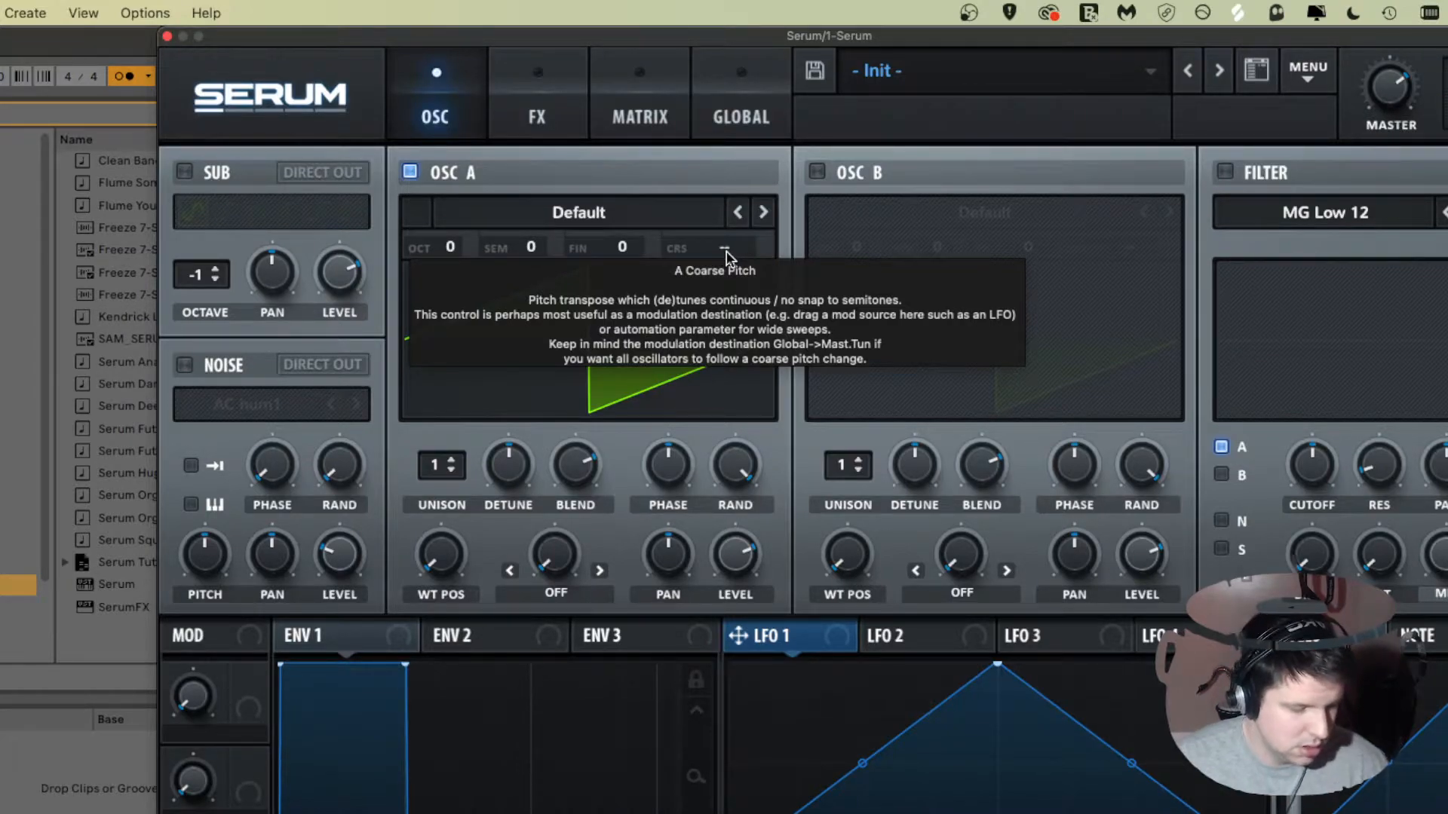
Step: Assign LFO 1 to Oscillator A's coarse pitch and adjust its modulation amount
{"action": "left_click_drag", "start_coordinate": [720, 255], "coordinate": [806, 343]}
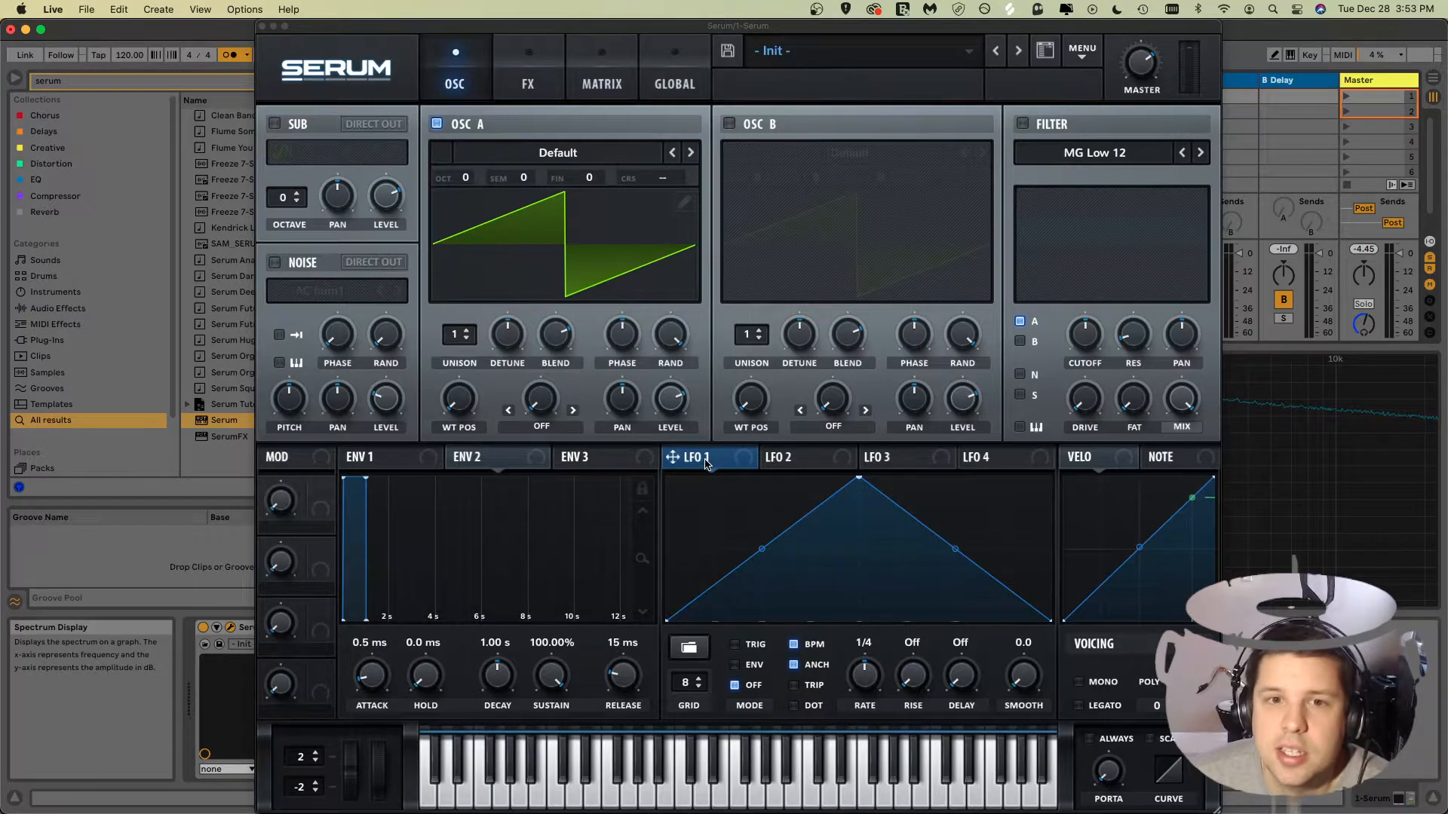
{"action": "left_click_drag", "start_coordinate": [705, 463], "coordinate": [659, 182]}
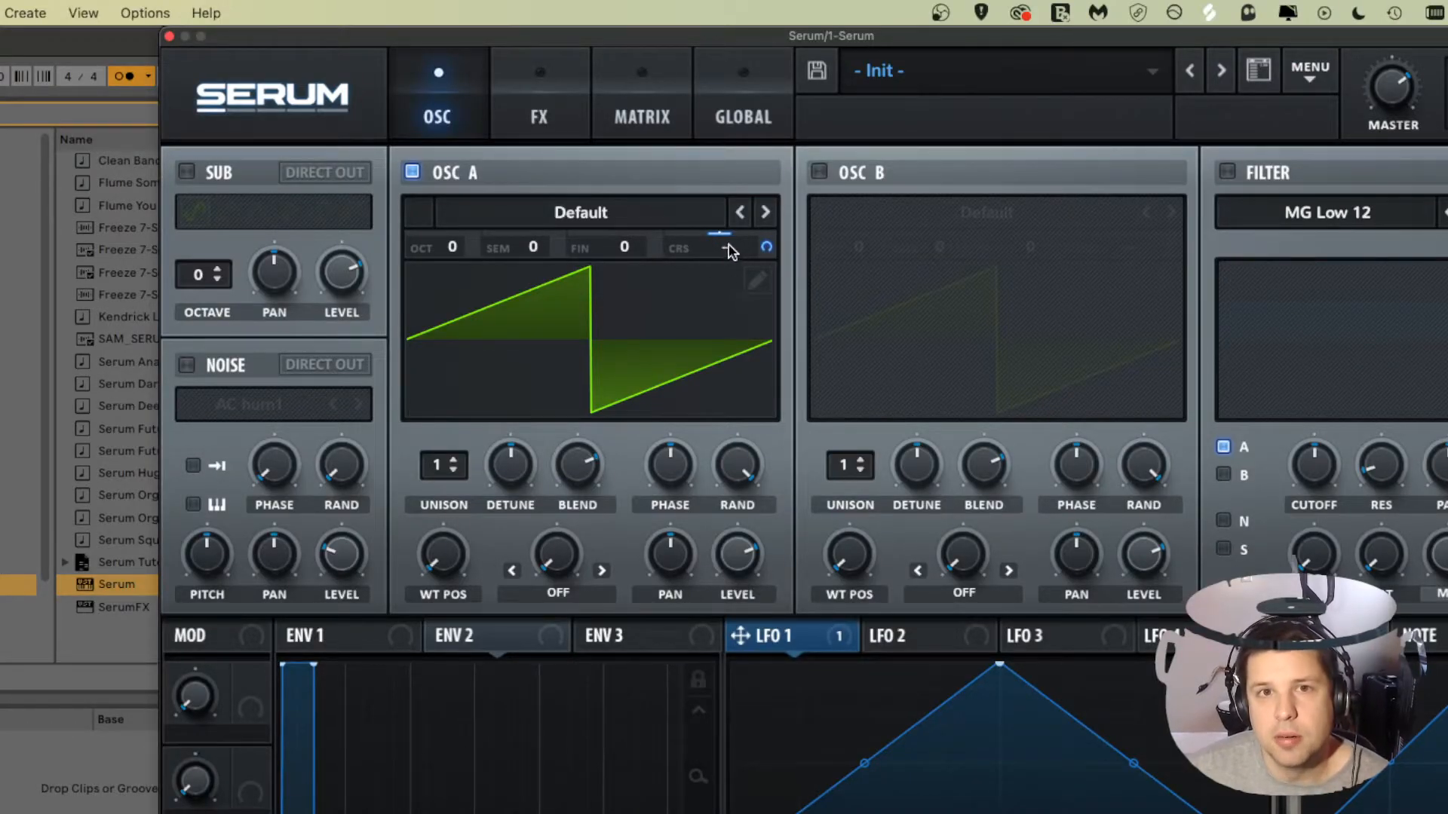
{"action": "mouse_move", "coordinate": [725, 247]}
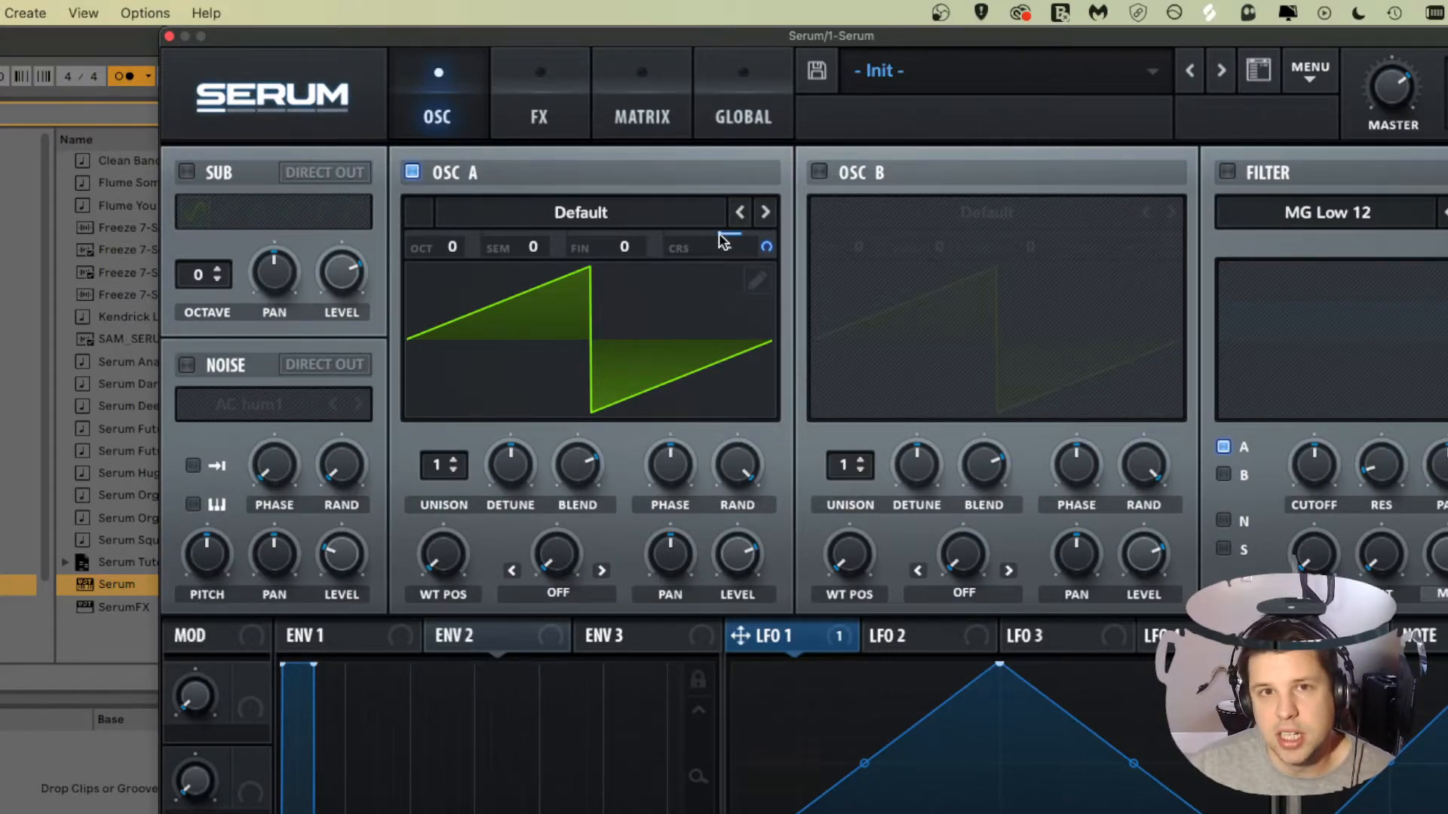
{"action": "left_click_drag", "start_coordinate": [736, 233], "coordinate": [657, 231]}
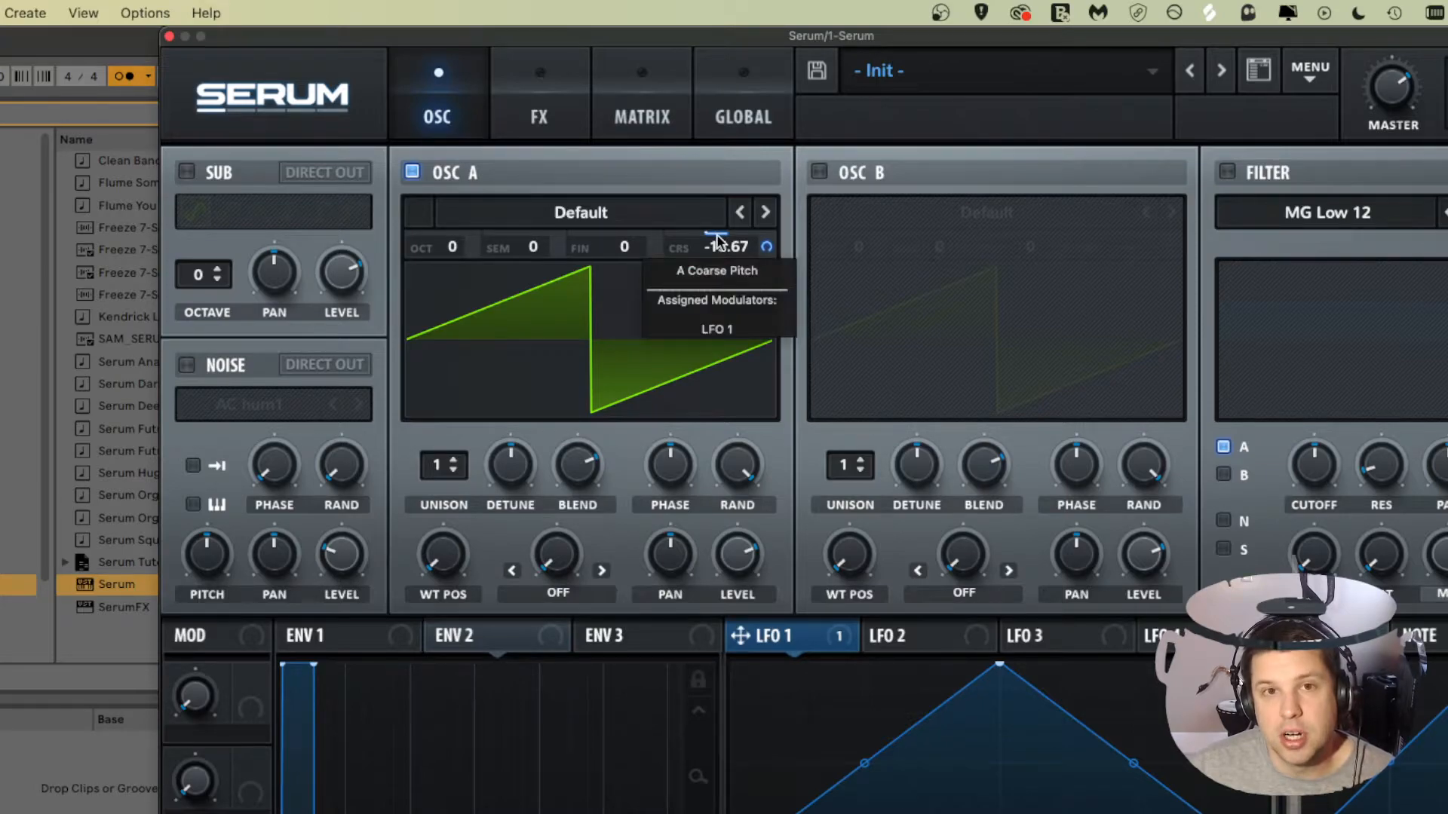
{"action": "mouse_move", "coordinate": [703, 237]}
{"action": "left_mouse_down"}
{"action": "mouse_move", "coordinate": [735, 243]}
{"action": "mouse_move", "coordinate": [709, 238]}
{"action": "left_mouse_up"}
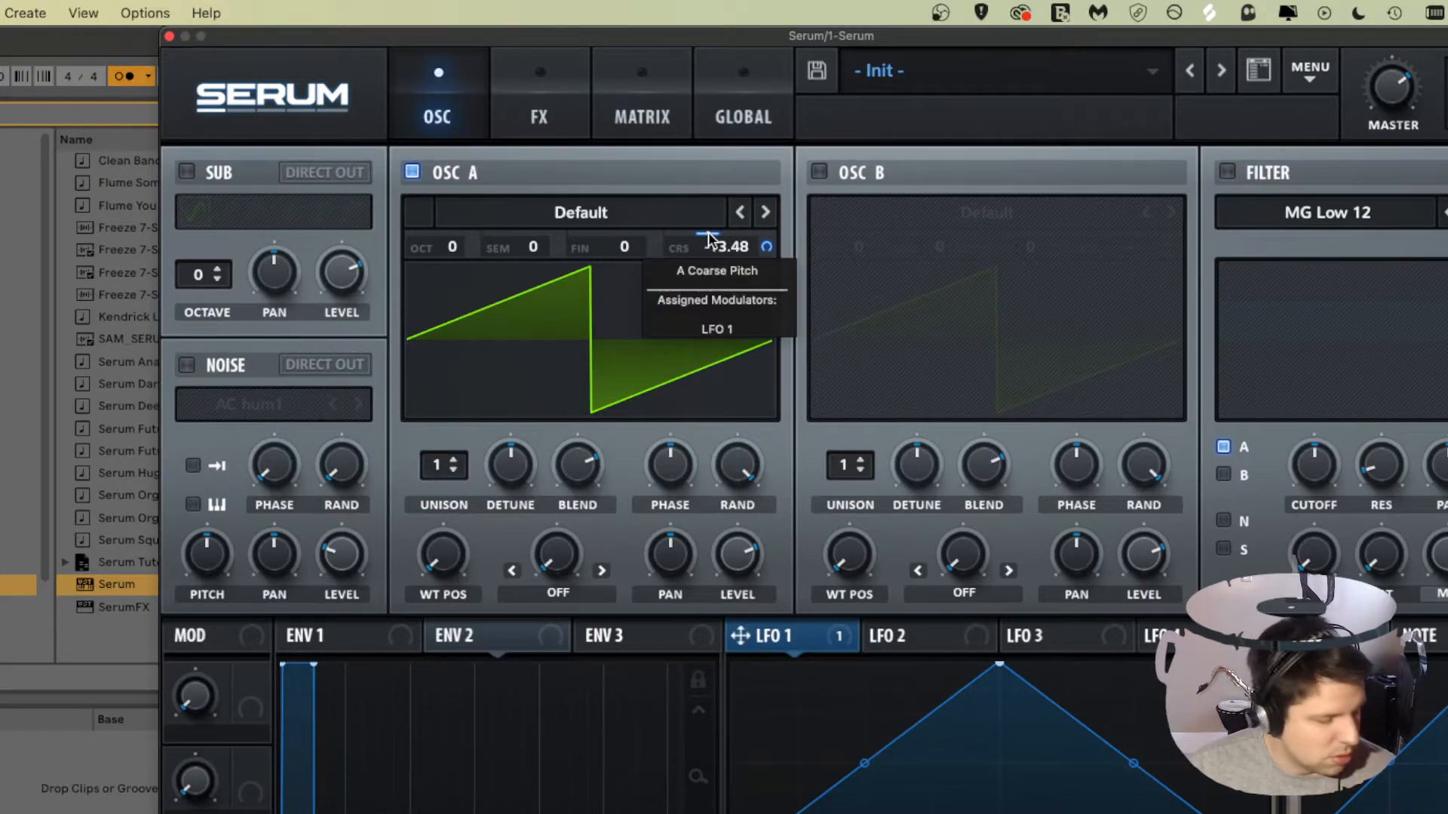
{"action": "left_click_drag", "start_coordinate": [709, 239], "coordinate": [736, 250]}
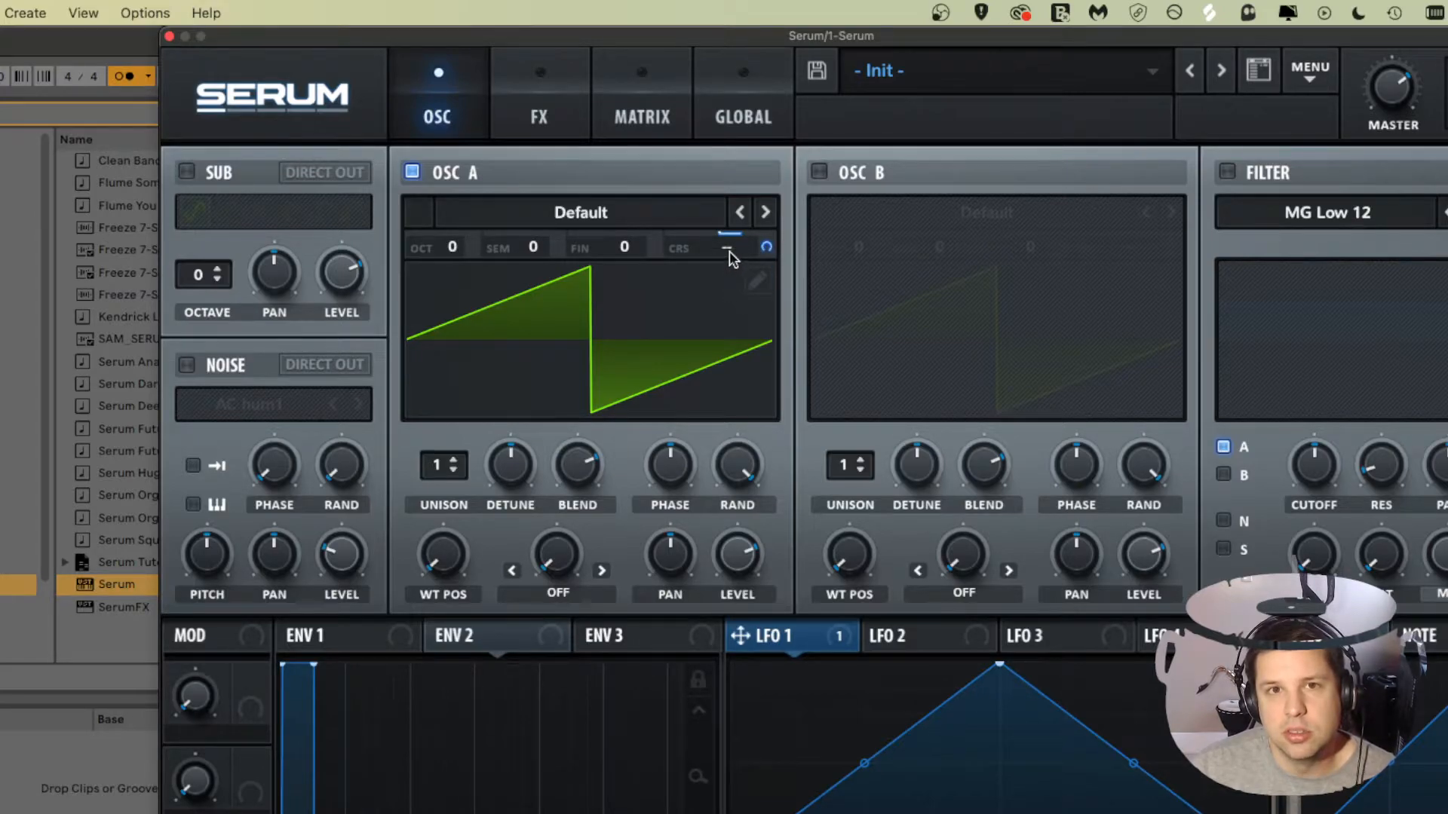
{"action": "right_click", "coordinate": [729, 255]}
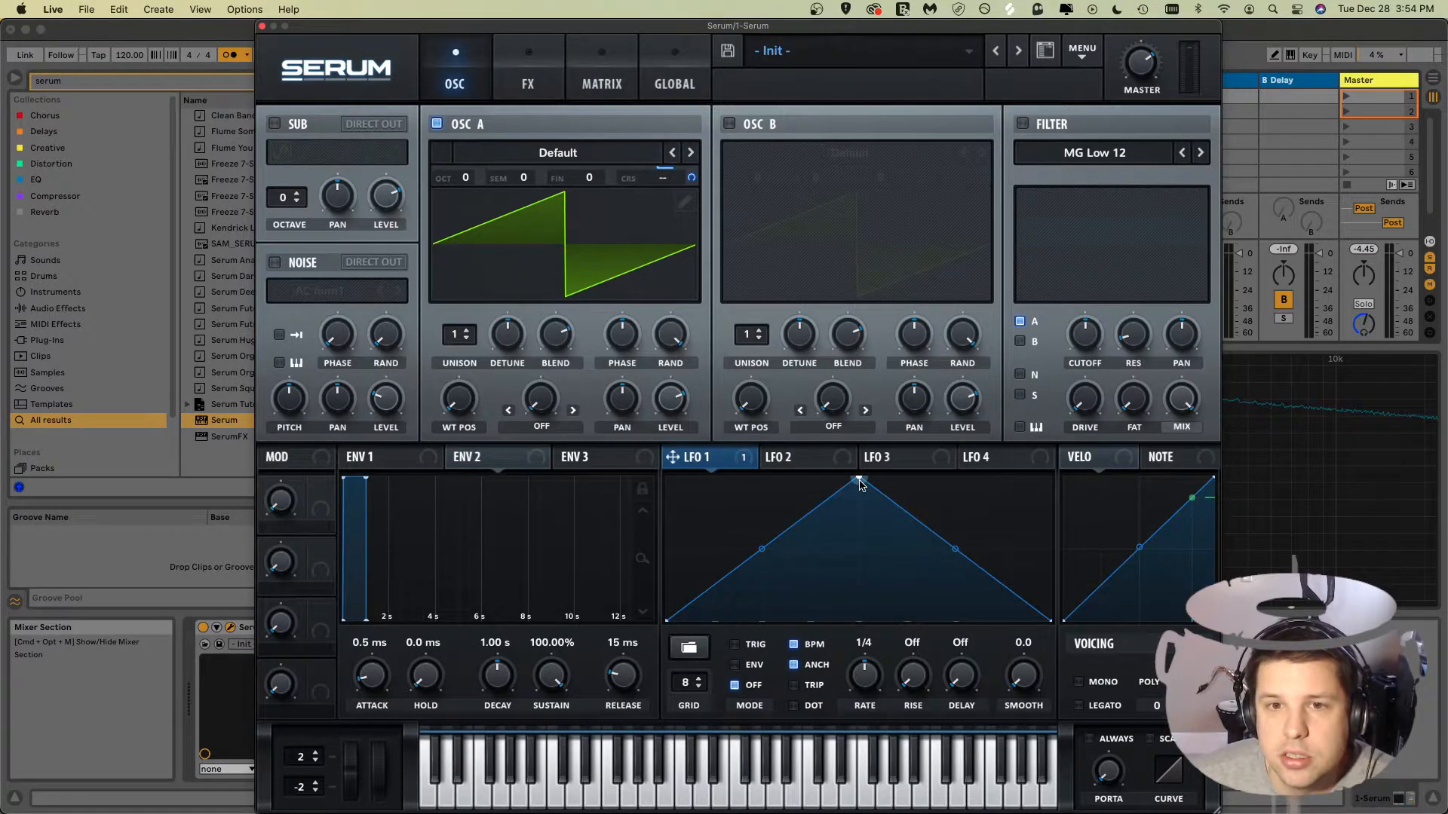
Step: Reshape LFO 1 into a rising ramp by moving its peak point to the end
{"action": "left_click_drag", "start_coordinate": [860, 483], "coordinate": [1100, 353]}
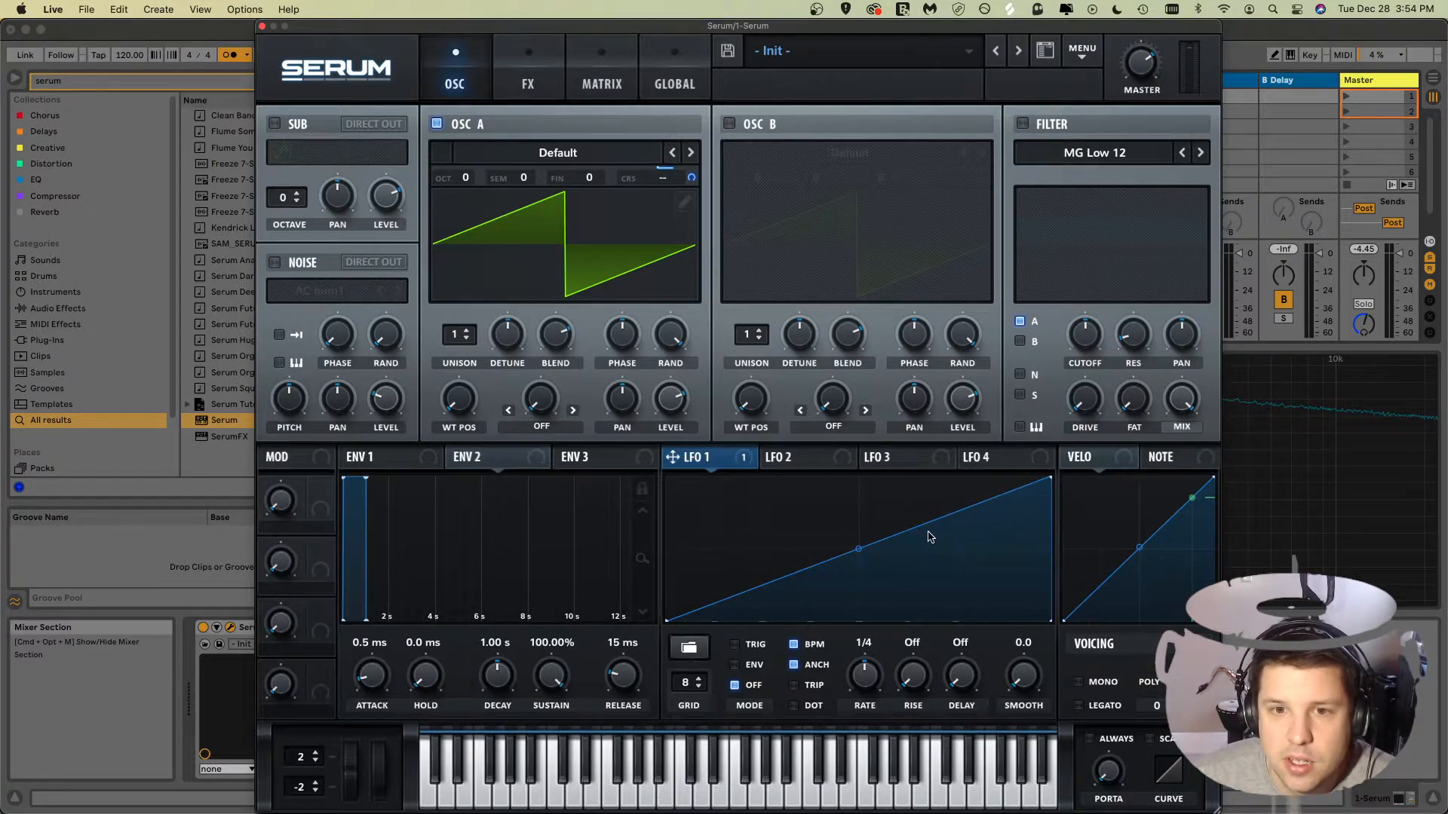
Step: Set LFO 1's rate to 8 bar and switch its mode to Trig
{"action": "left_click_drag", "start_coordinate": [868, 670], "coordinate": [865, 705]}
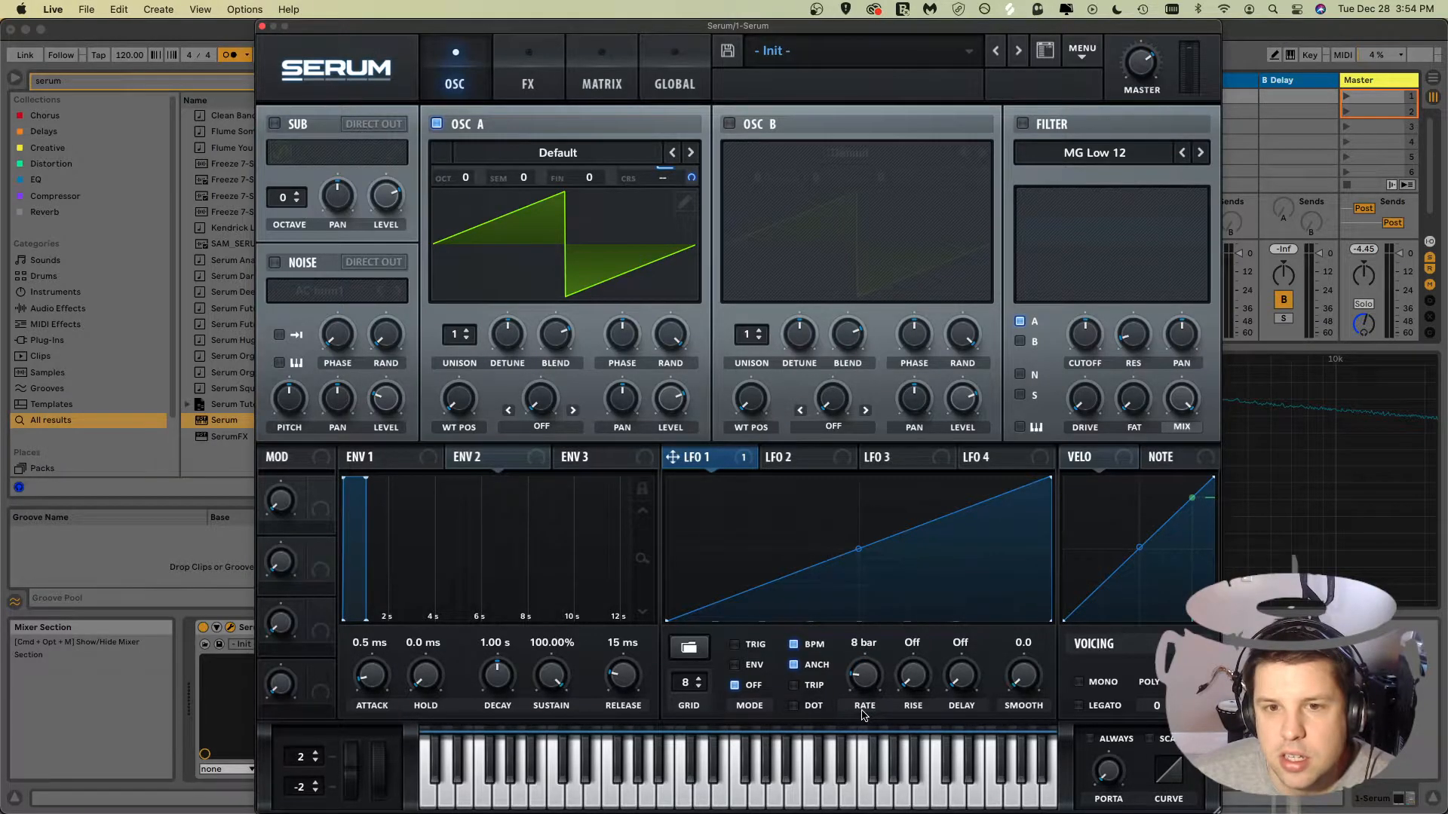
{"action": "left_click", "coordinate": [752, 647]}
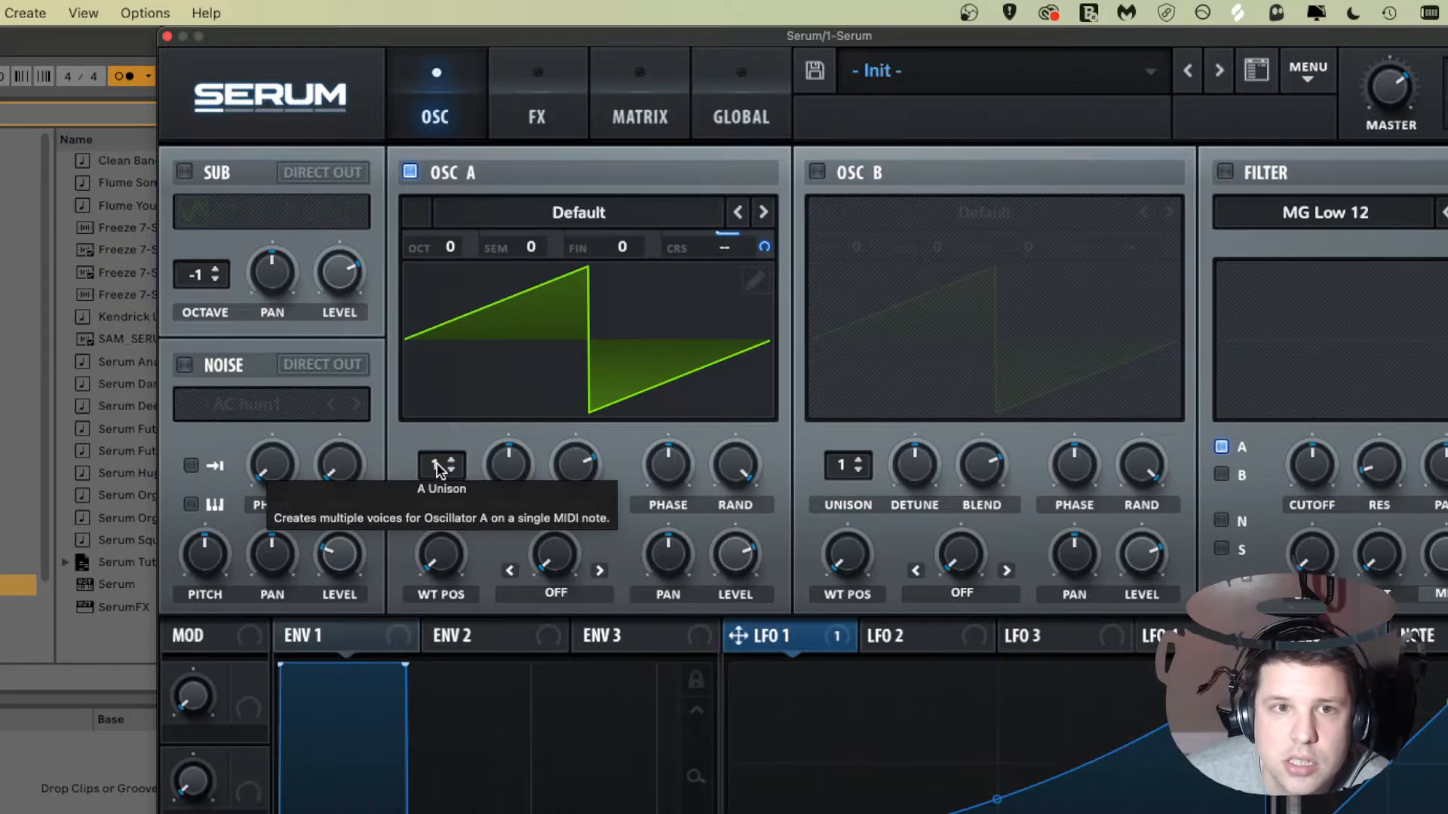
Step: Set Oscillator A's unison to 4 voices
{"action": "left_click_drag", "start_coordinate": [437, 463], "coordinate": [453, 378]}
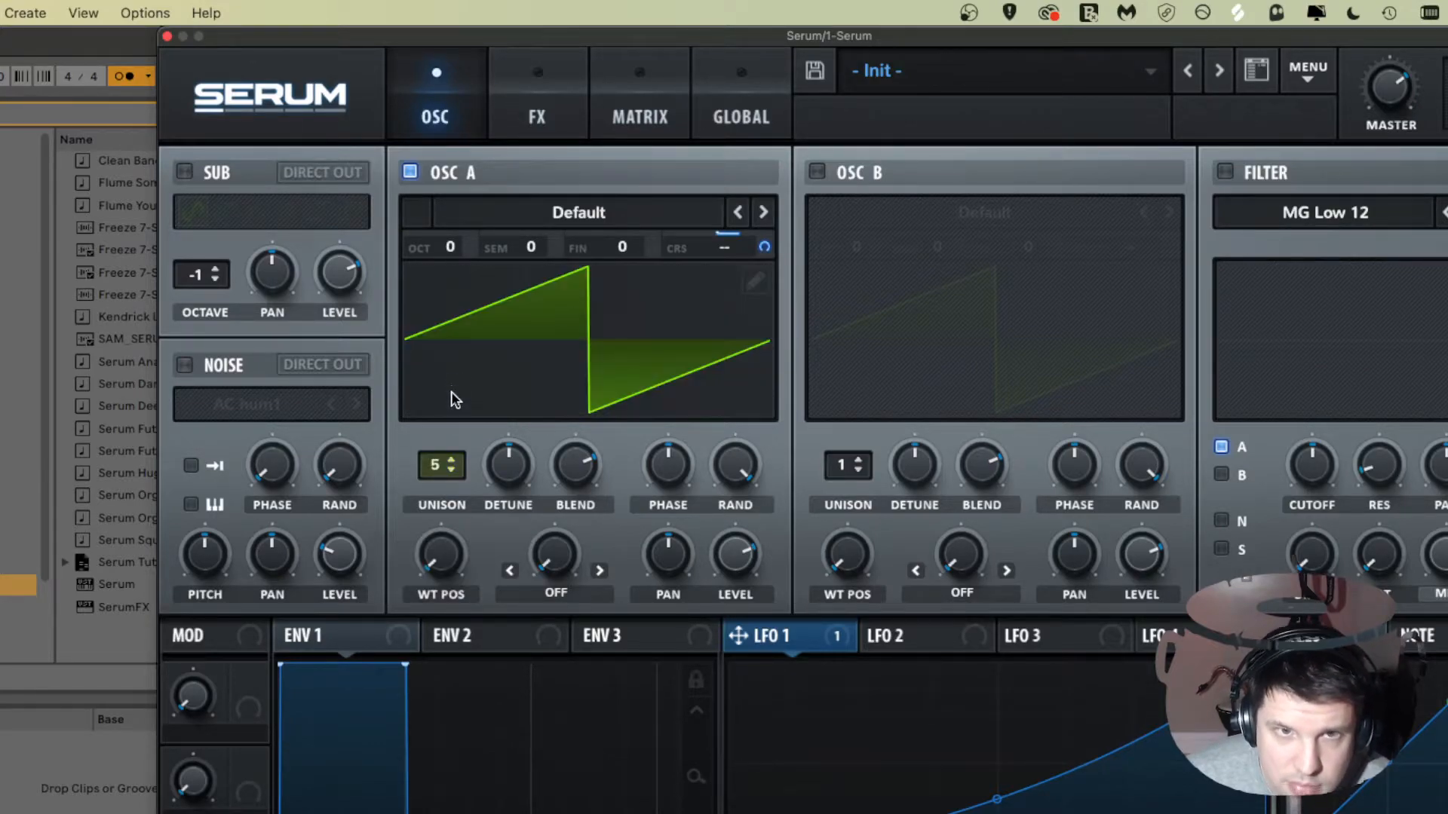
{"action": "left_click", "coordinate": [444, 468]}
{"action": "left_click_drag", "start_coordinate": [445, 469], "coordinate": [436, 469]}
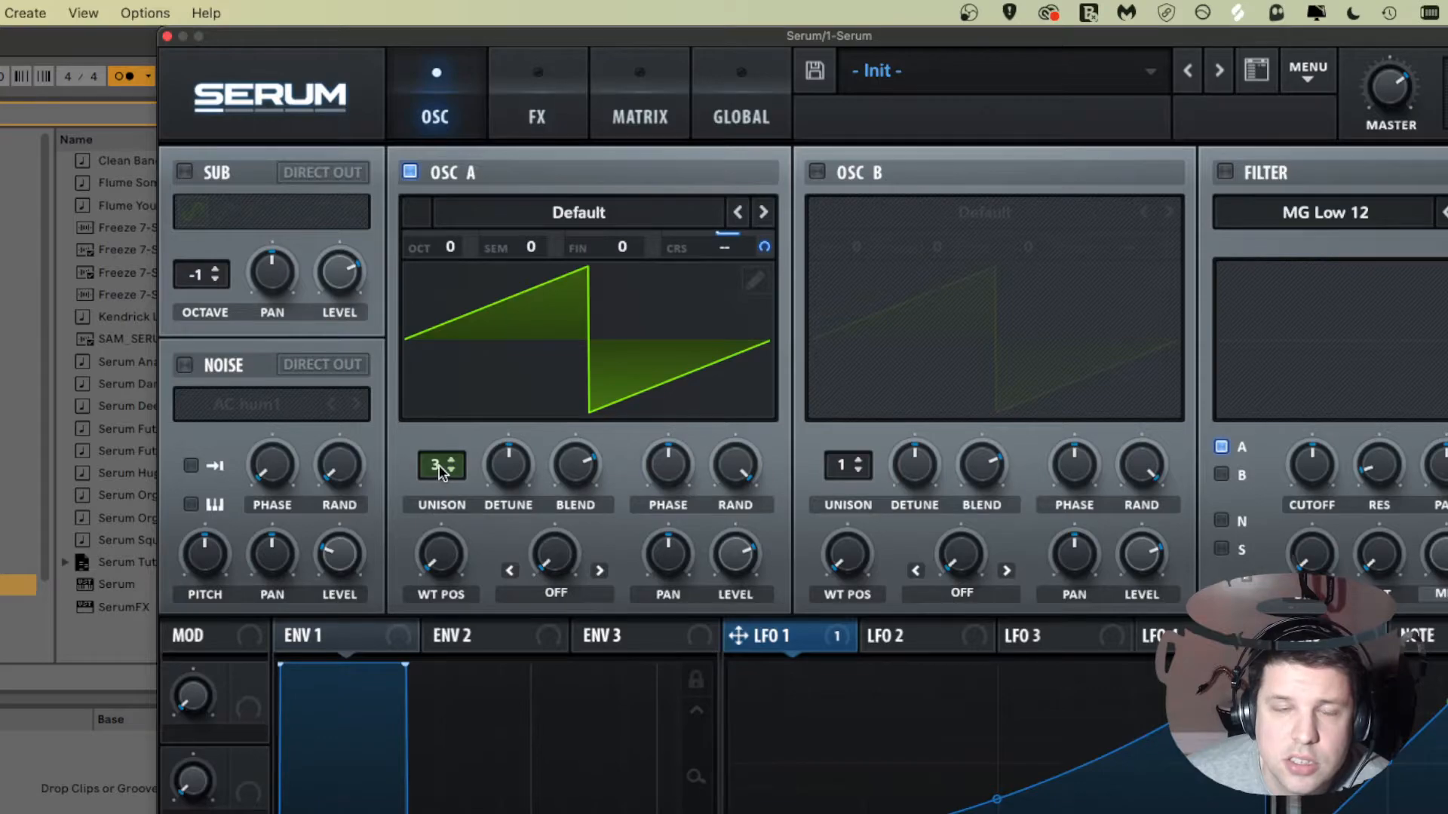
{"action": "left_click", "coordinate": [441, 471]}
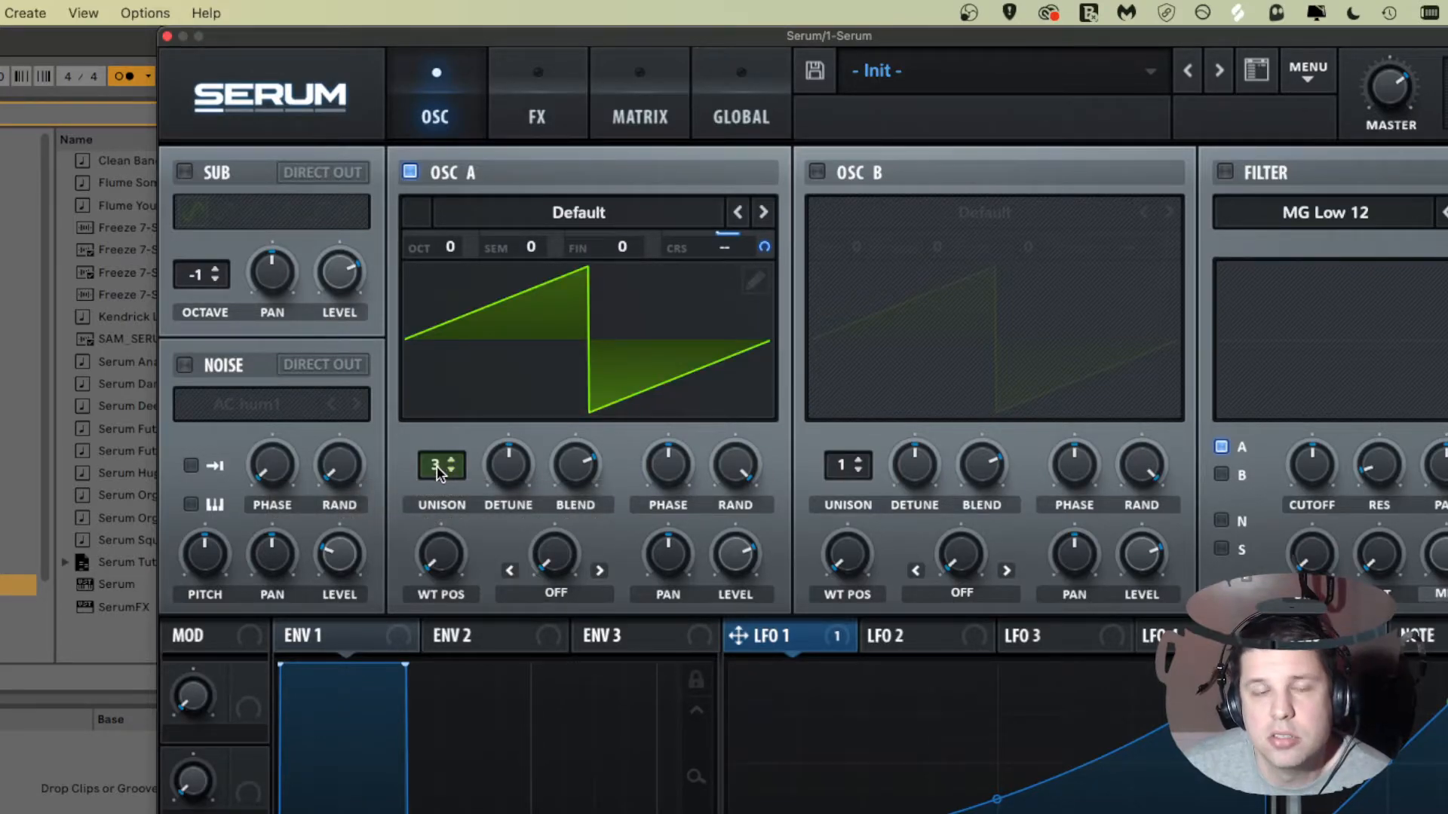
{"action": "left_click", "coordinate": [437, 466]}
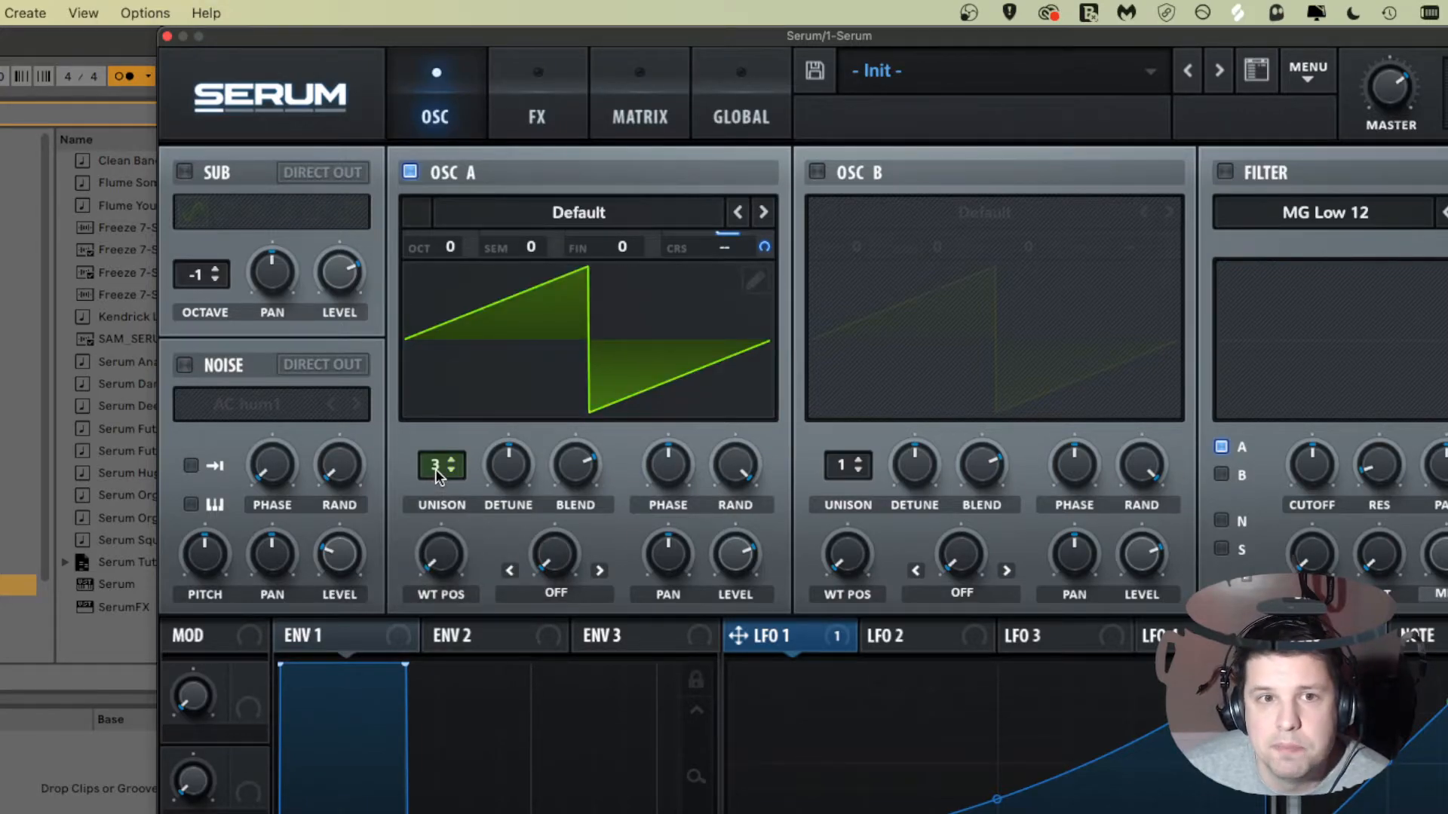
{"action": "left_click", "coordinate": [436, 467]}
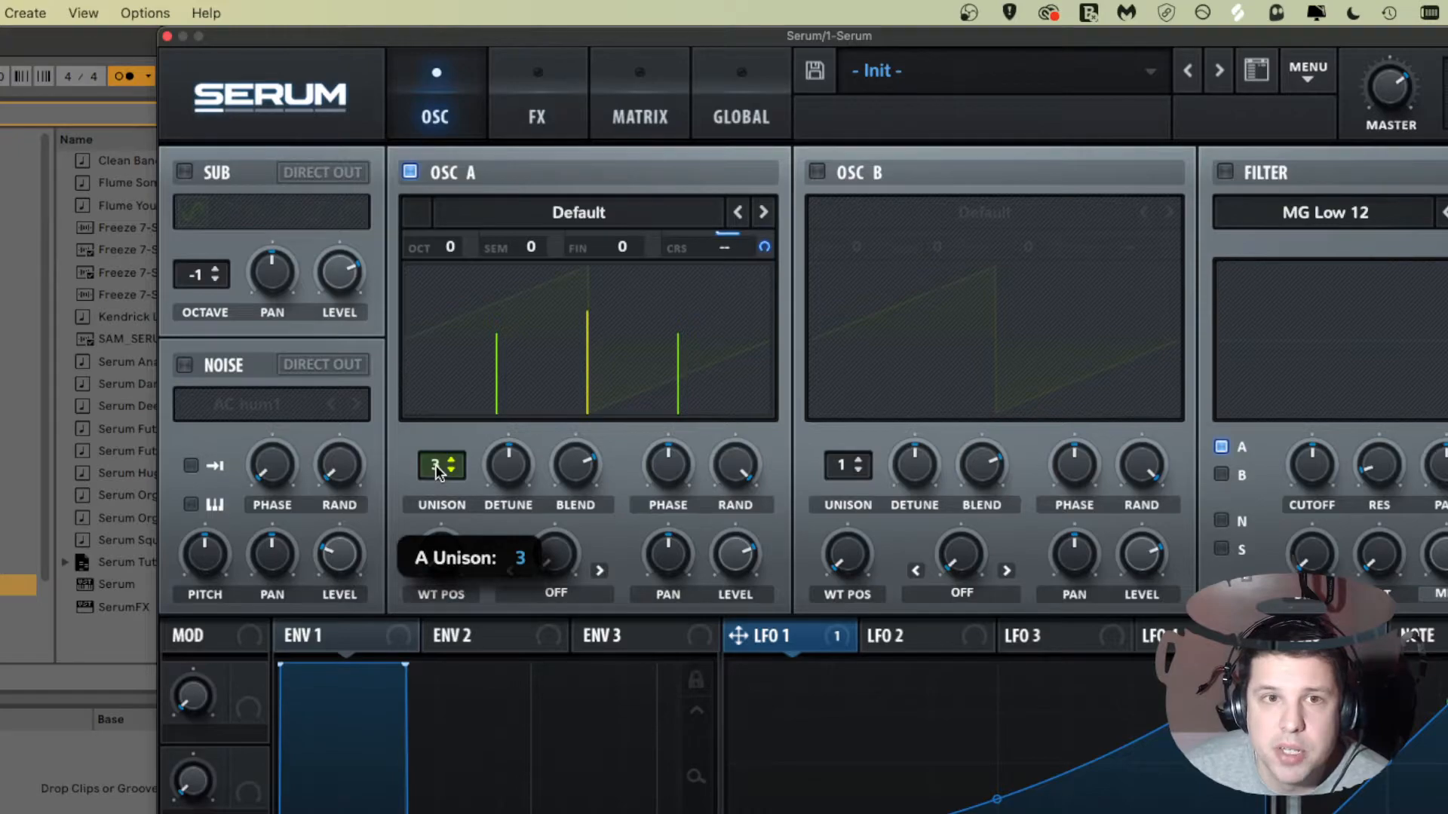
{"action": "left_click_drag", "start_coordinate": [436, 464], "coordinate": [437, 462]}
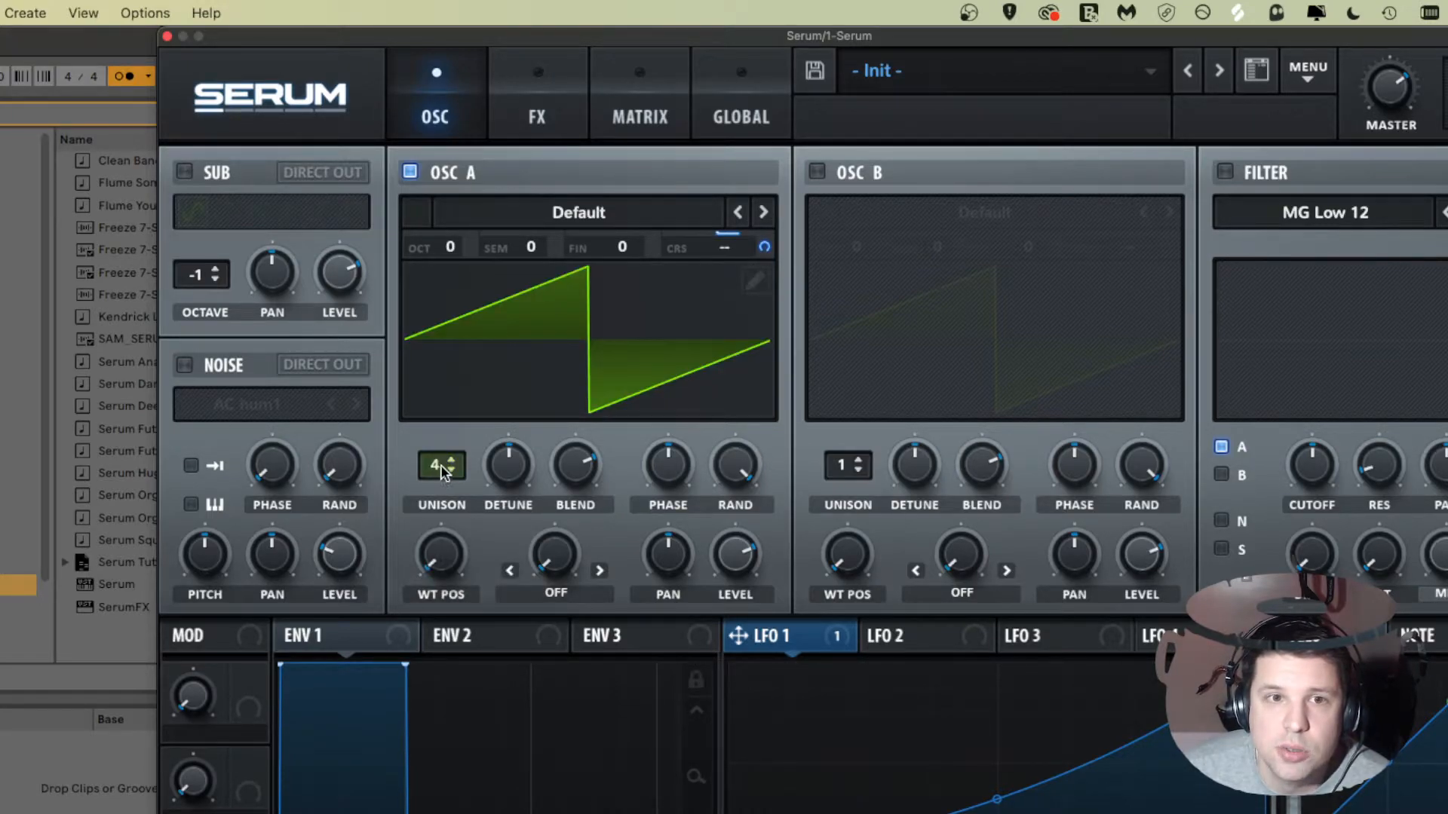
Step: Turn Oscillator A's unison blend down to 0
{"action": "left_click", "coordinate": [580, 486]}
{"action": "left_click_drag", "start_coordinate": [579, 486], "coordinate": [558, 579]}
{"action": "left_click_drag", "start_coordinate": [589, 481], "coordinate": [605, 626]}
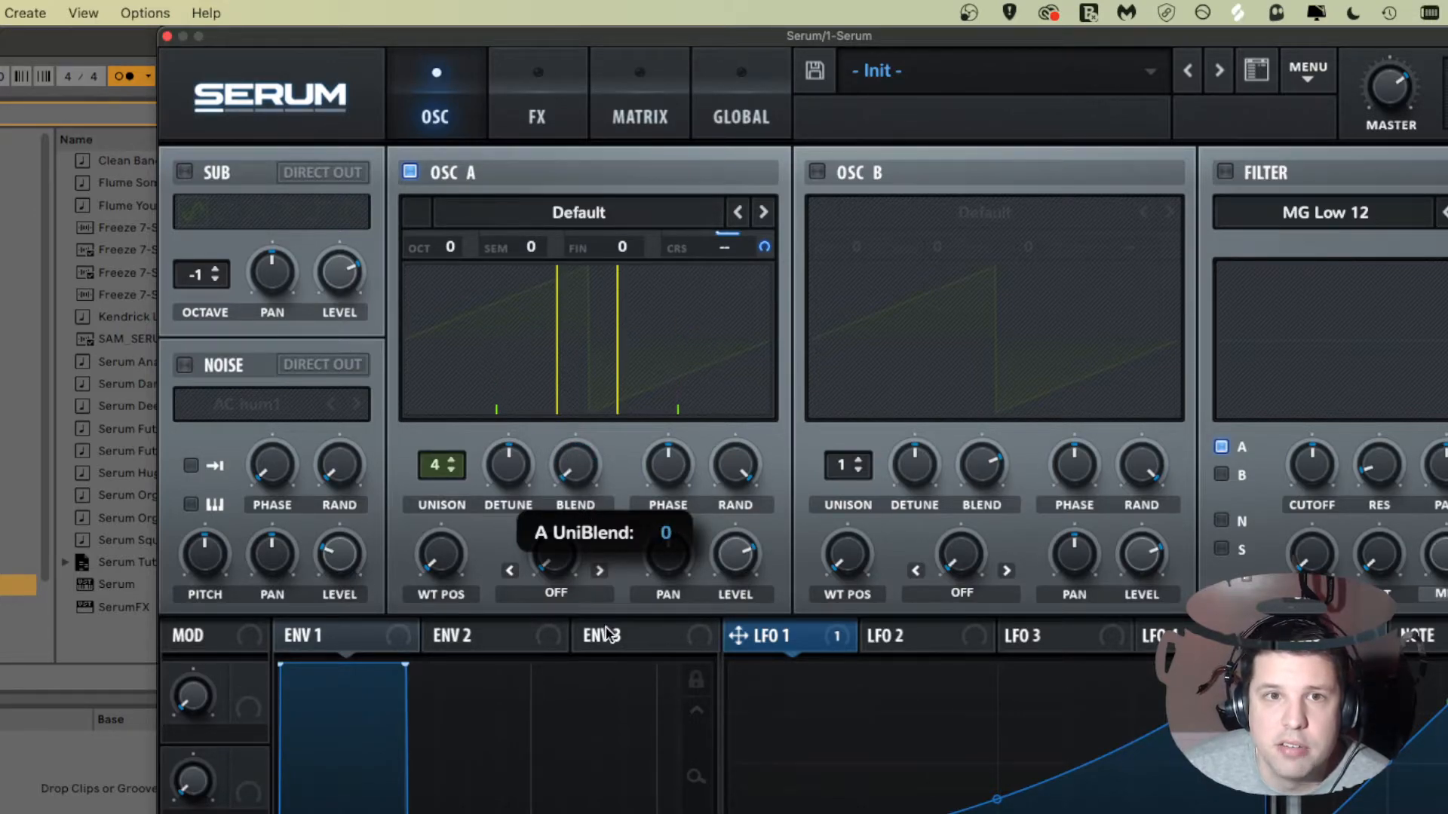
{"action": "left_click", "coordinate": [581, 453]}
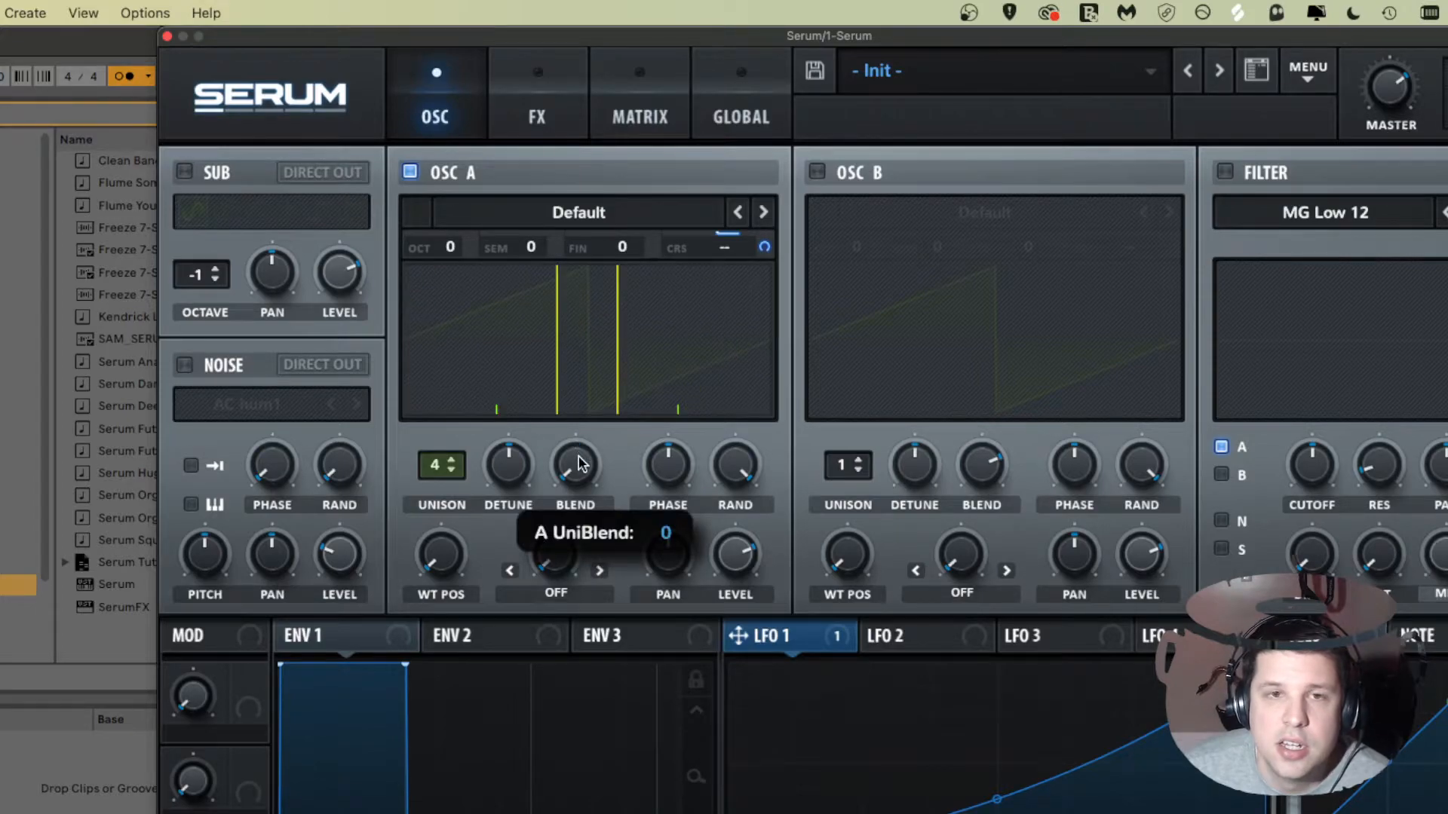
{"action": "mouse_move", "coordinate": [579, 463]}
{"action": "left_mouse_down"}
{"action": "mouse_move", "coordinate": [579, 495]}
{"action": "mouse_move", "coordinate": [583, 469]}
{"action": "left_mouse_up"}
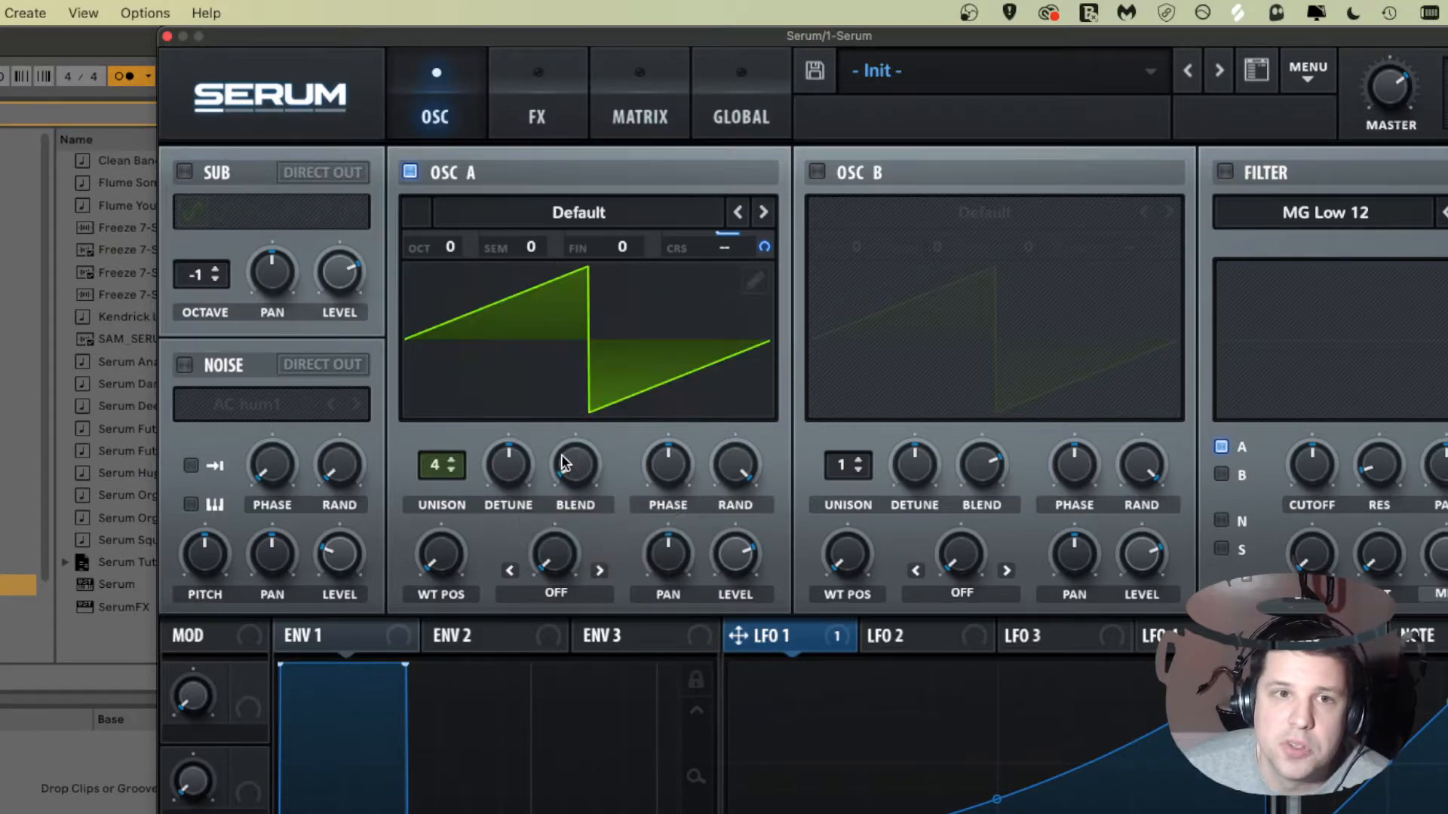
Step: Set Oscillator A's unison to 5 voices and adjust the unison blend amount
{"action": "left_click", "coordinate": [441, 467]}
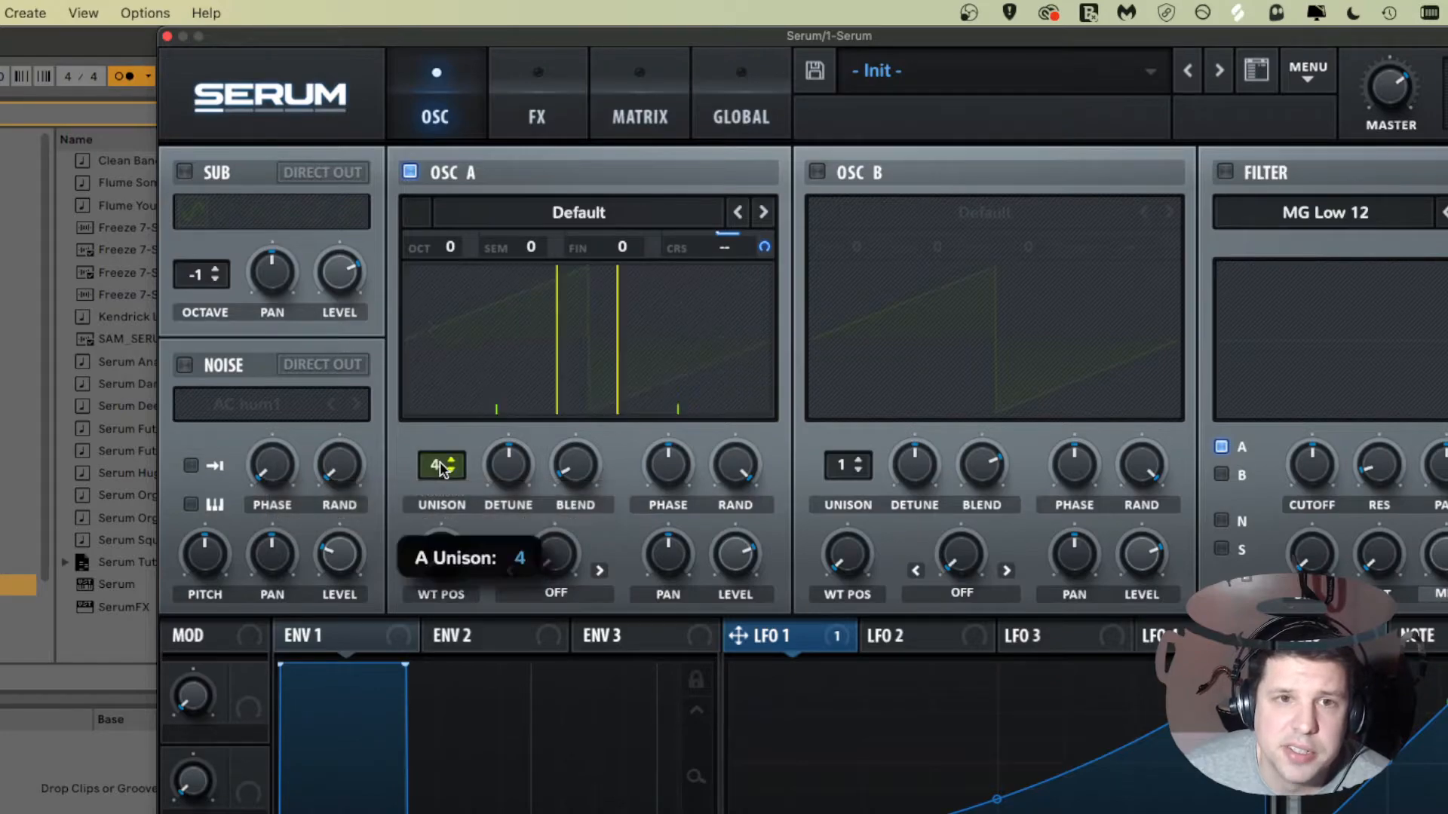
{"action": "left_click_drag", "start_coordinate": [441, 467], "coordinate": [449, 436]}
{"action": "left_click", "coordinate": [585, 452]}
{"action": "left_click_drag", "start_coordinate": [584, 453], "coordinate": [577, 484]}
{"action": "left_click_drag", "start_coordinate": [577, 421], "coordinate": [563, 509]}
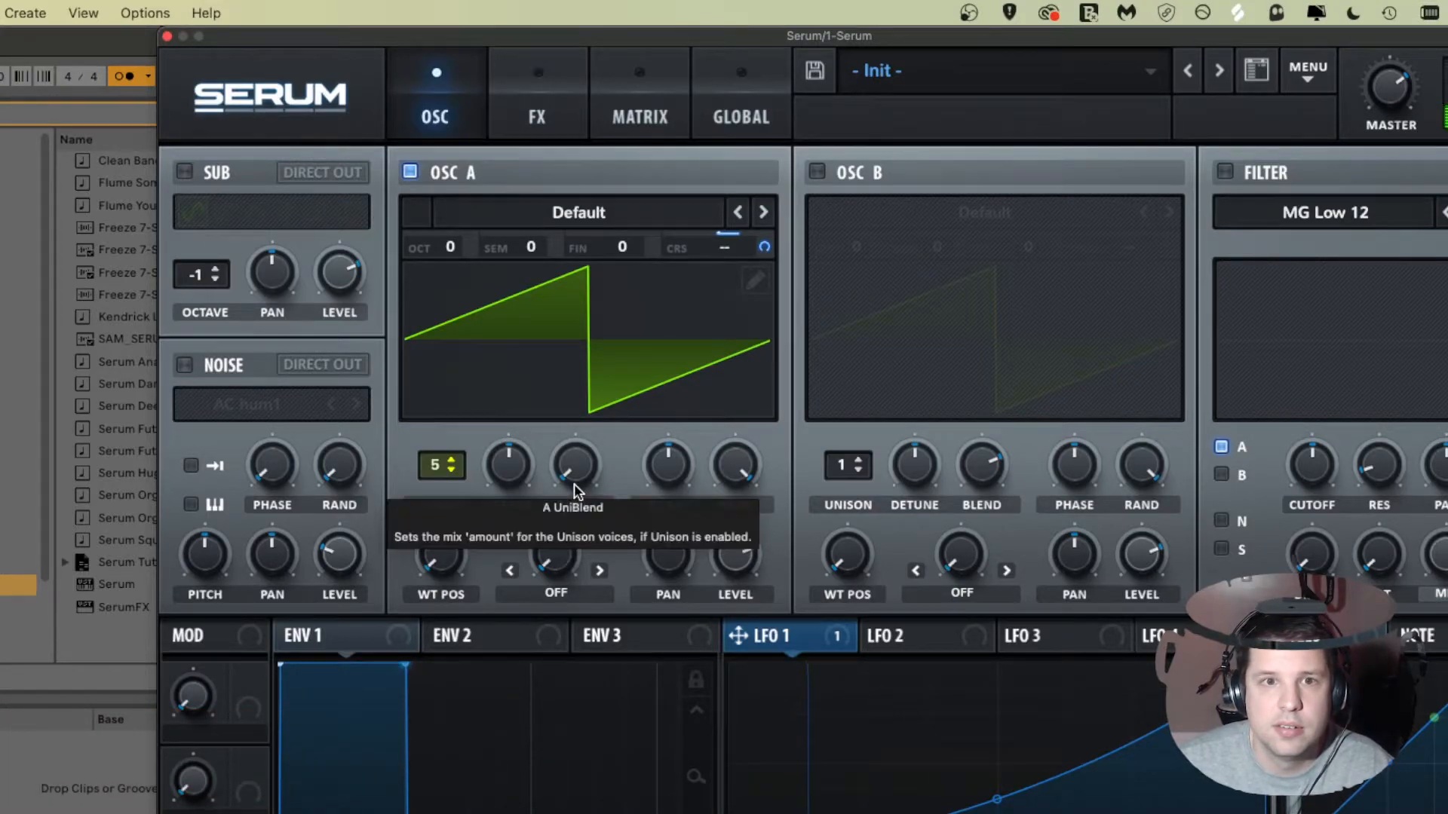
{"action": "left_click_drag", "start_coordinate": [576, 469], "coordinate": [579, 468]}
{"action": "left_click_drag", "start_coordinate": [577, 411], "coordinate": [577, 344]}
{"action": "mouse_move", "coordinate": [578, 436]}
{"action": "left_mouse_down"}
{"action": "mouse_move", "coordinate": [576, 457]}
{"action": "mouse_move", "coordinate": [576, 428]}
{"action": "mouse_move", "coordinate": [579, 445]}
{"action": "left_mouse_up"}
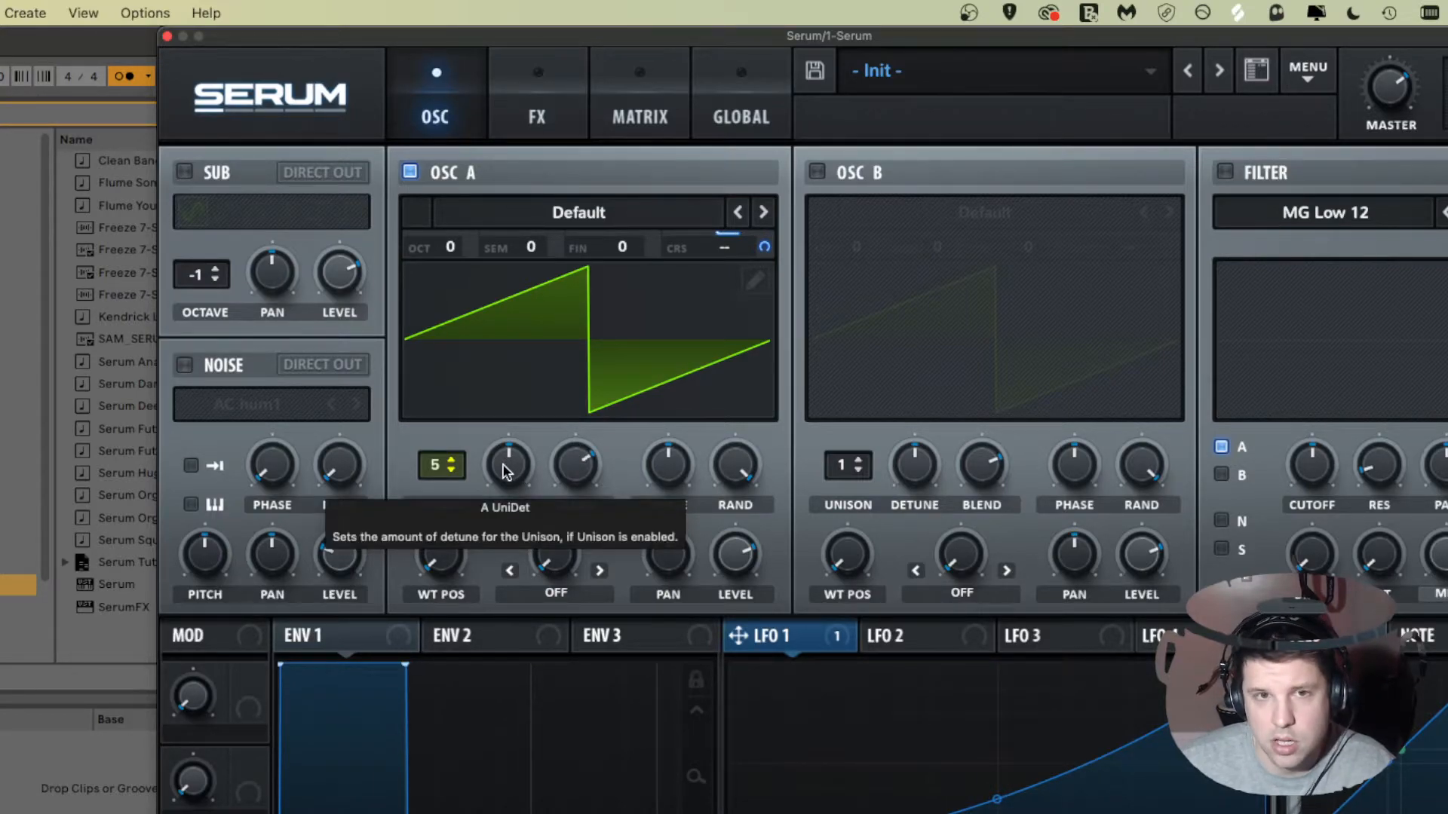
Step: Adjust Oscillator A's unison detune amount
{"action": "mouse_move", "coordinate": [504, 469]}
{"action": "left_mouse_down"}
{"action": "mouse_move", "coordinate": [504, 397]}
{"action": "mouse_move", "coordinate": [507, 442]}
{"action": "left_mouse_up"}
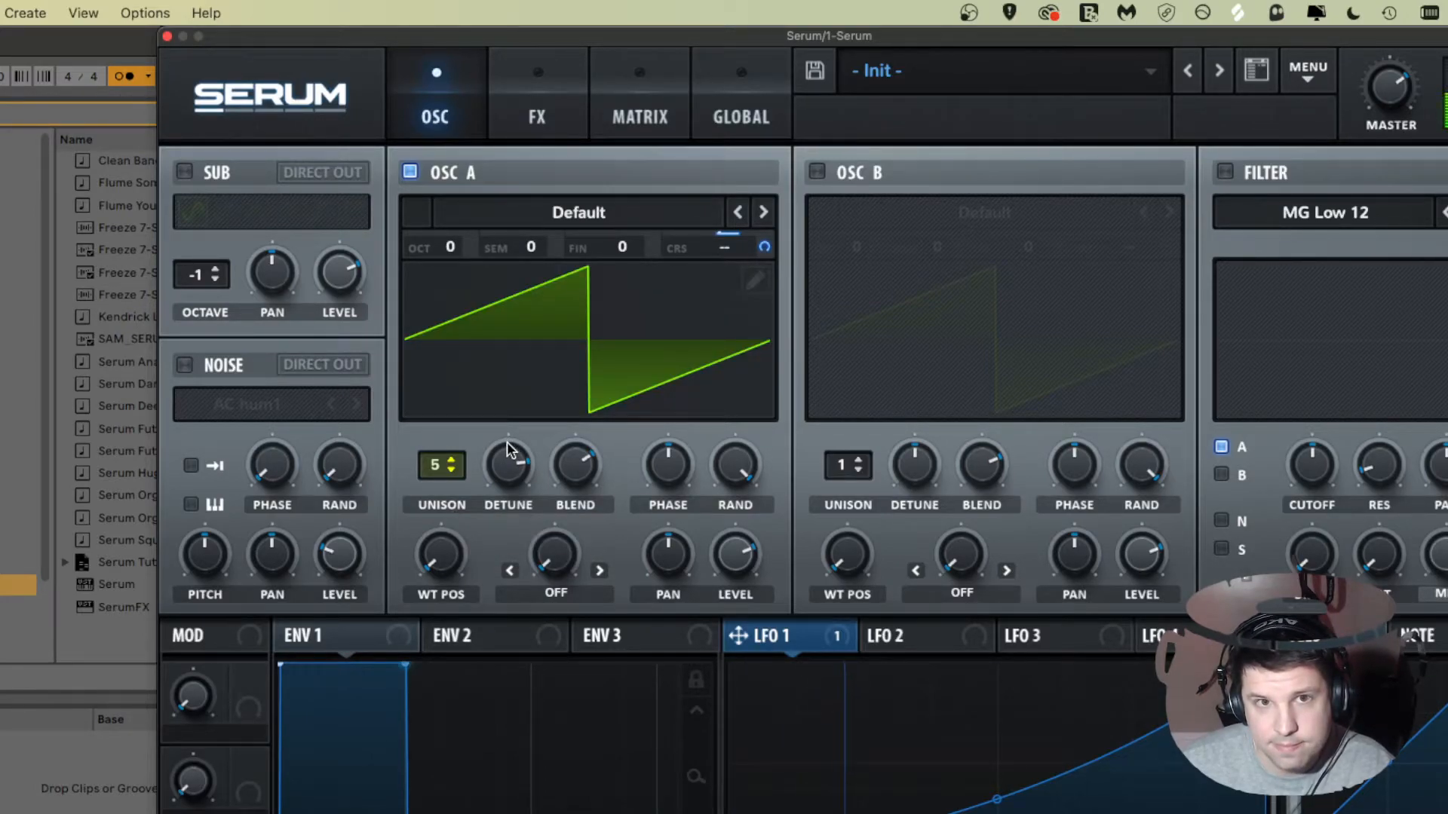
{"action": "left_click_drag", "start_coordinate": [507, 451], "coordinate": [469, 499]}
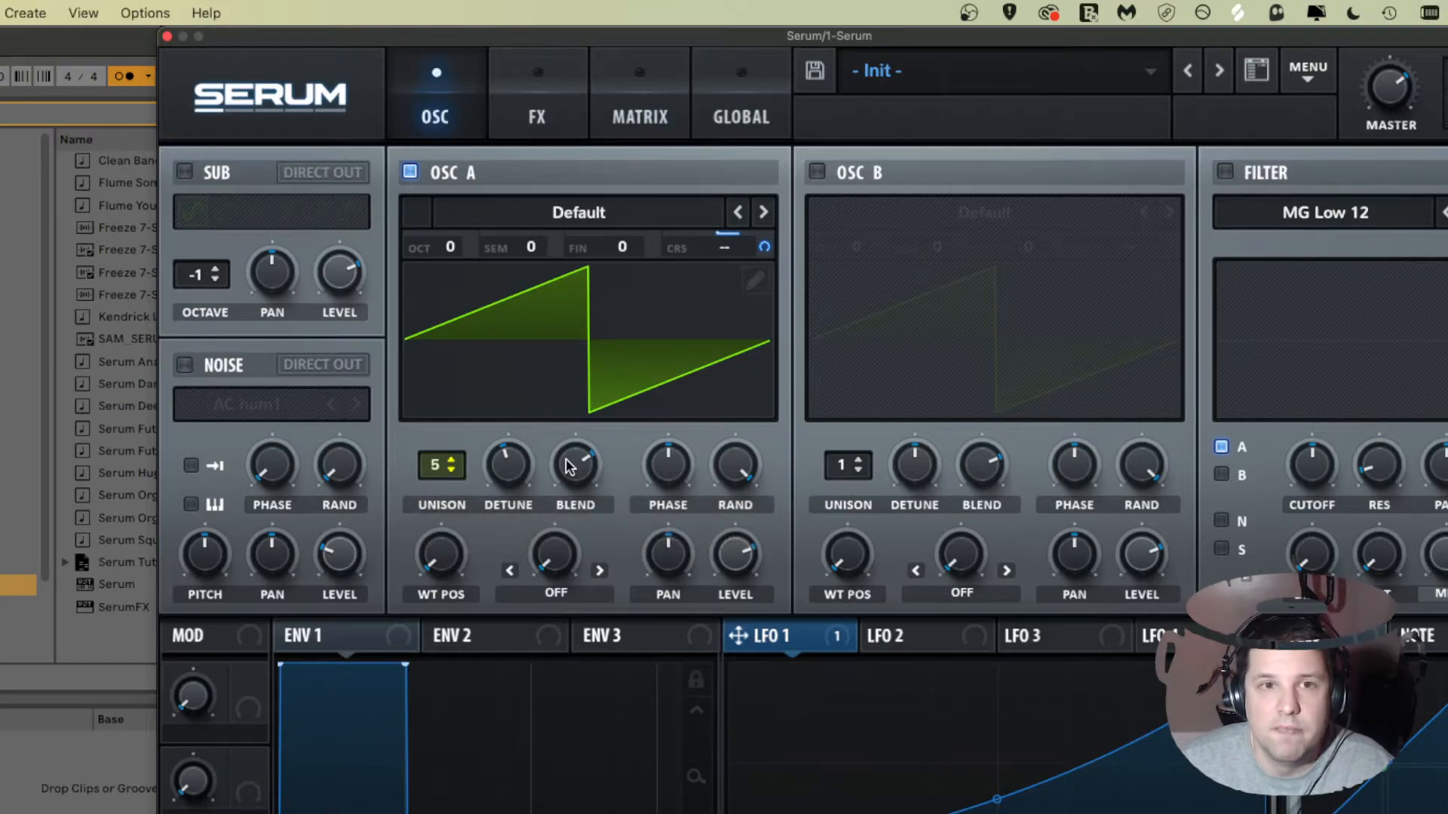
Step: Lower Oscillator A's unison to 4 voices and return it to 5
{"action": "mouse_move", "coordinate": [427, 469]}
{"action": "left_mouse_down"}
{"action": "mouse_move", "coordinate": [450, 142]}
{"action": "mouse_move", "coordinate": [414, 457]}
{"action": "left_mouse_up"}
{"action": "left_click", "coordinate": [439, 463]}
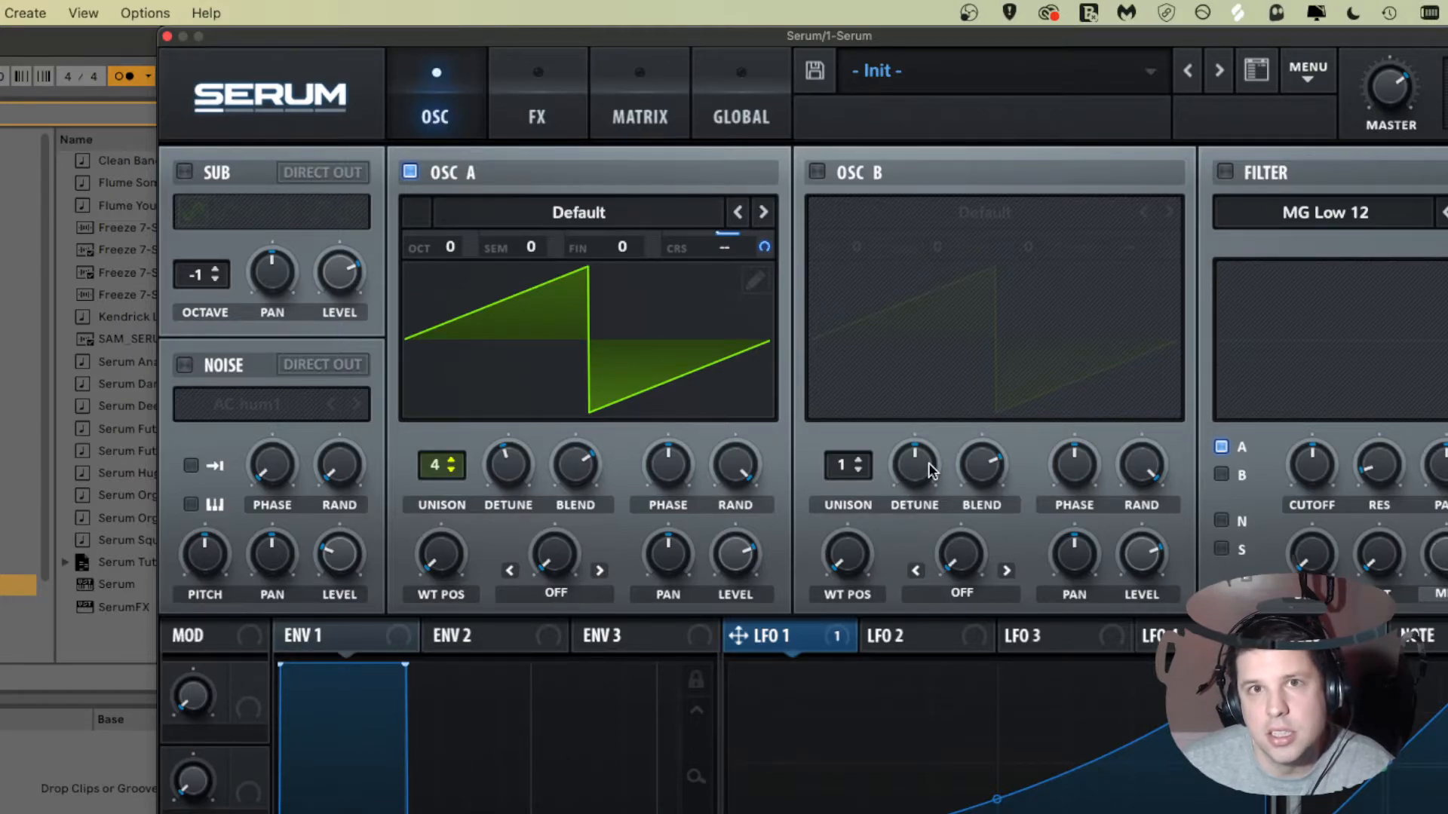
{"action": "left_click", "coordinate": [436, 465]}
{"action": "left_click_drag", "start_coordinate": [436, 456], "coordinate": [437, 449]}
Step: Adjust Oscillator A's initial phase and random phase knobs
{"action": "mouse_move", "coordinate": [672, 469]}
{"action": "left_mouse_down"}
{"action": "mouse_move", "coordinate": [673, 407]}
{"action": "mouse_move", "coordinate": [682, 609]}
{"action": "mouse_move", "coordinate": [700, 474]}
{"action": "left_mouse_up"}
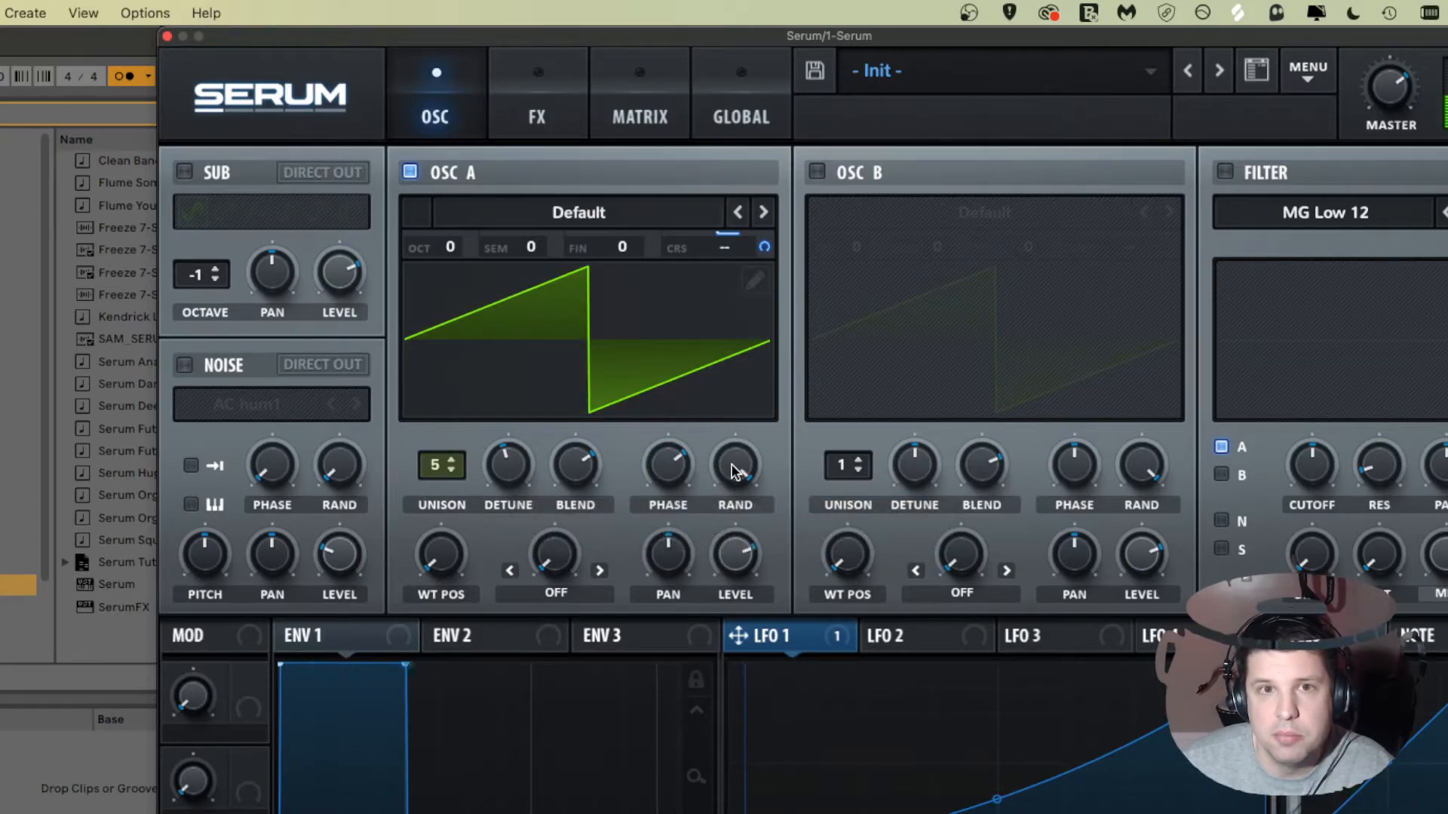
{"action": "left_click_drag", "start_coordinate": [701, 473], "coordinate": [687, 476]}
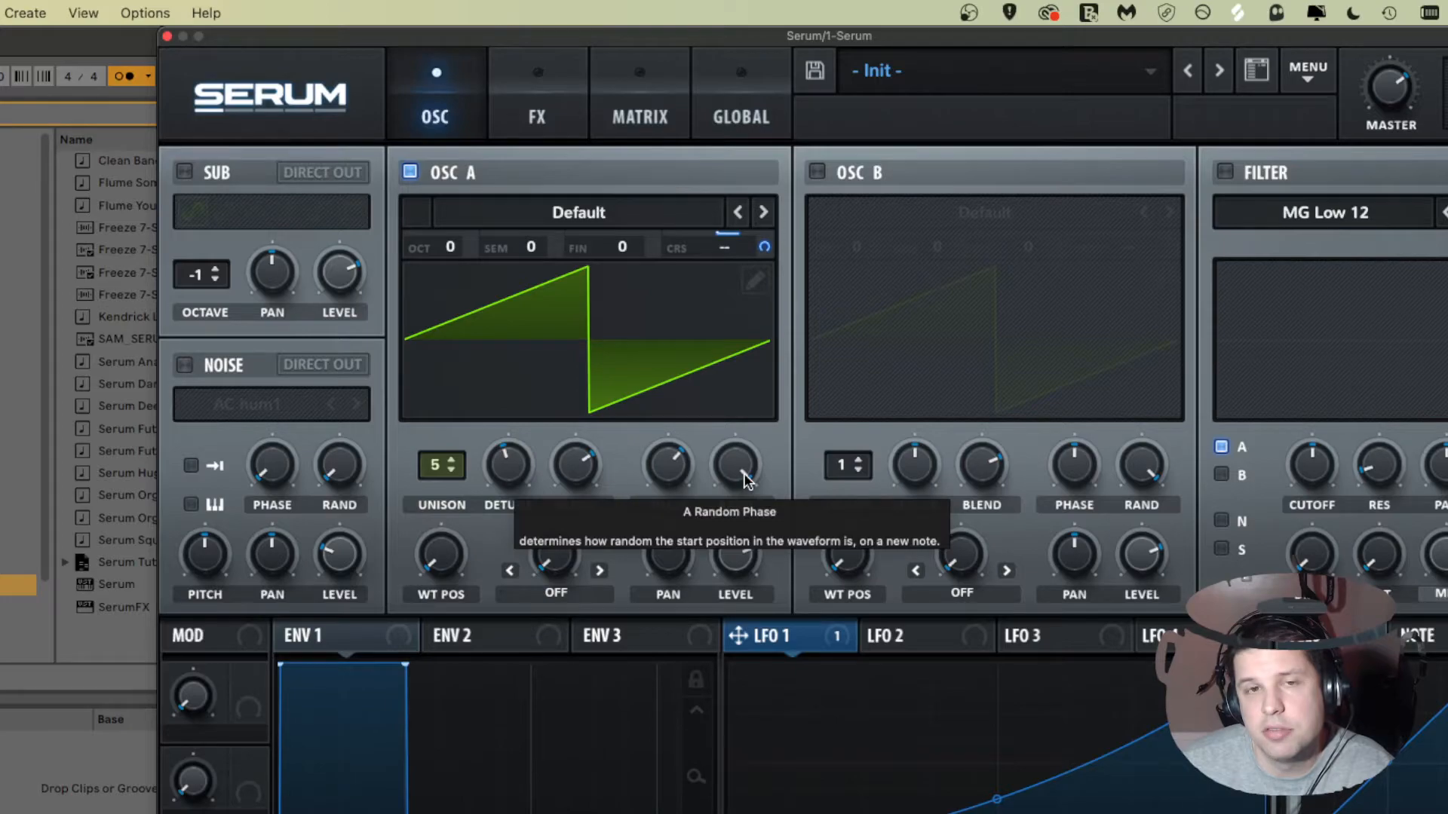
{"action": "left_click_drag", "start_coordinate": [743, 475], "coordinate": [715, 583]}
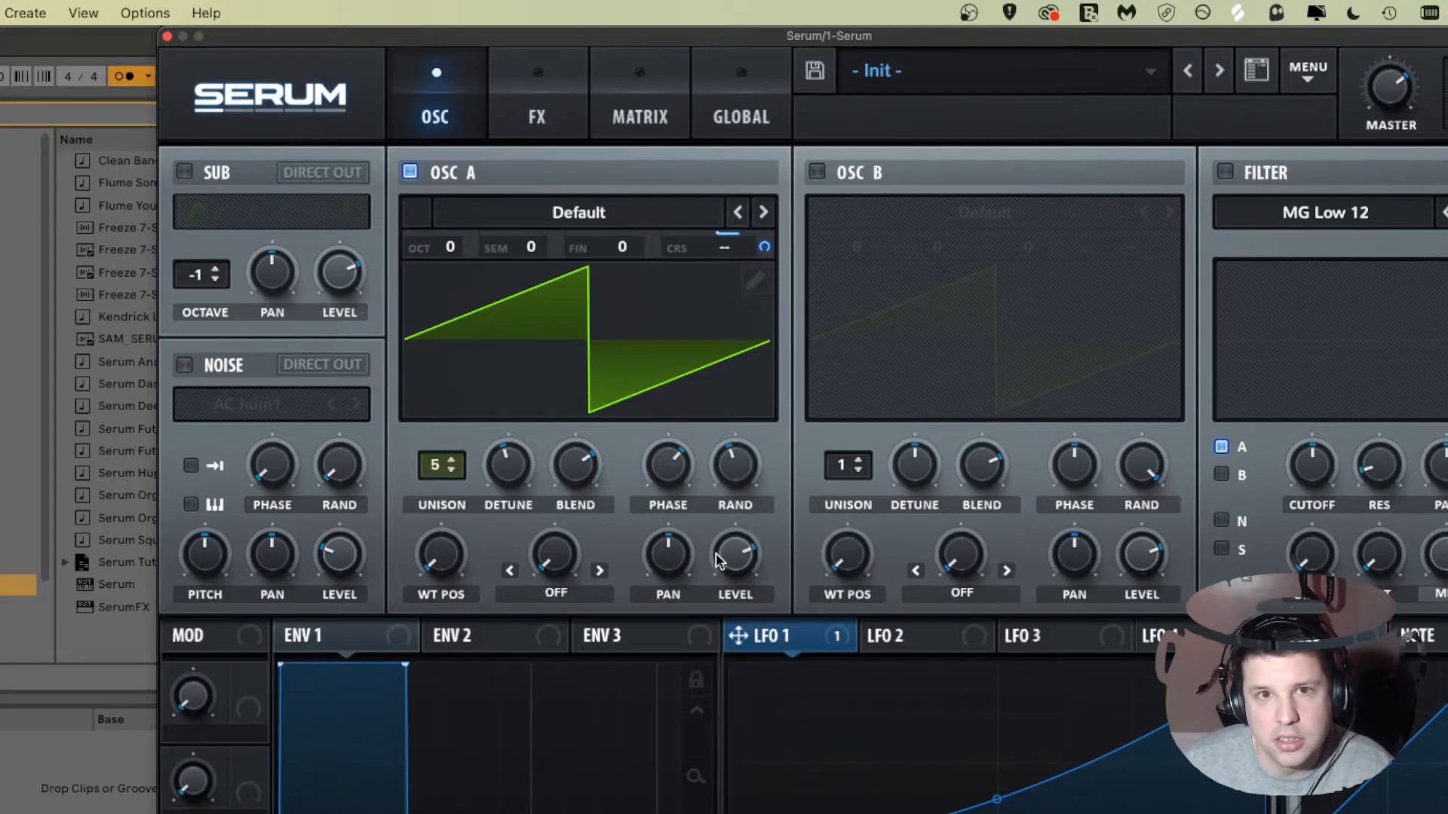
{"action": "left_click_drag", "start_coordinate": [726, 460], "coordinate": [716, 442]}
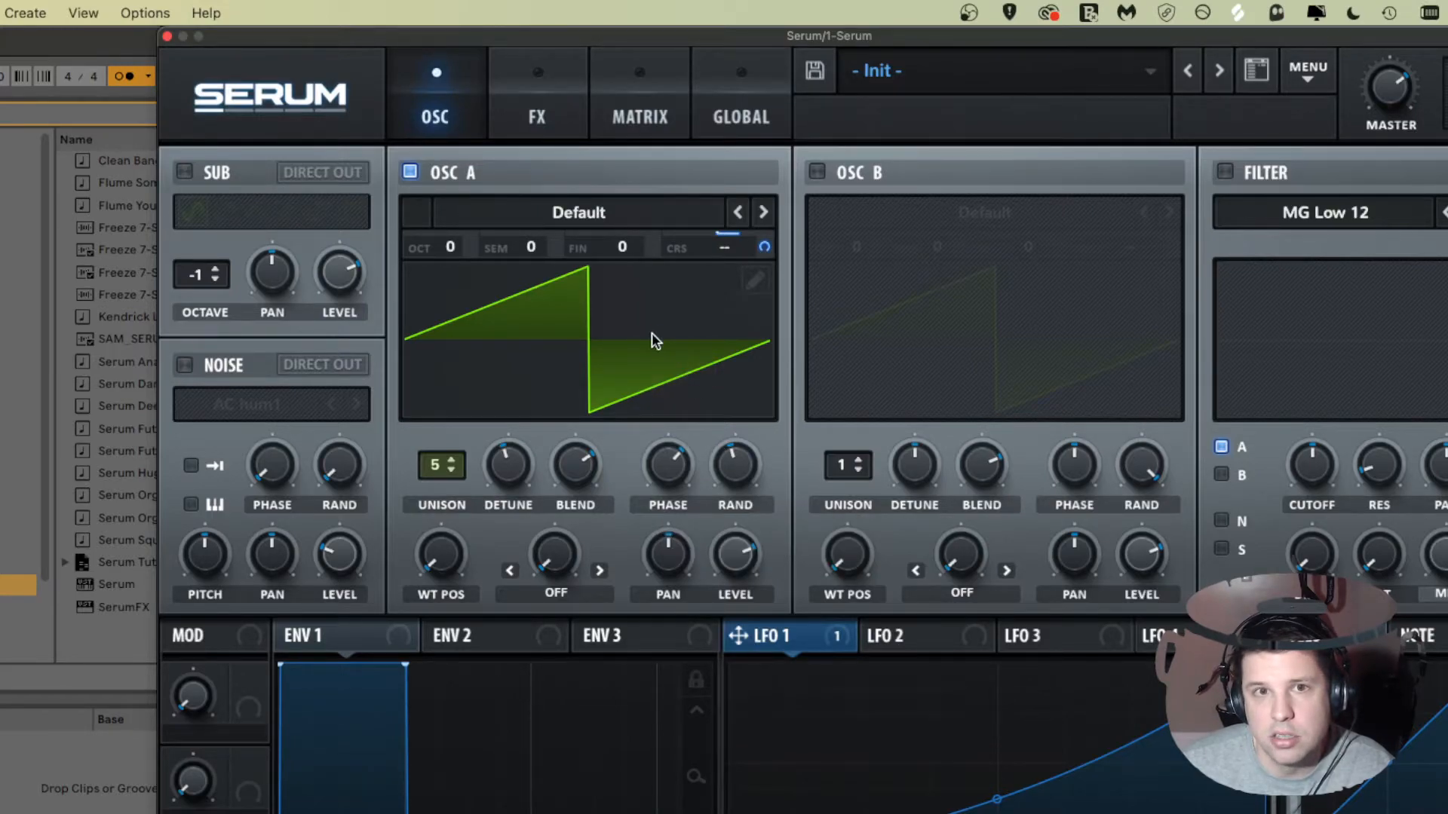
{"action": "mouse_move", "coordinate": [734, 463]}
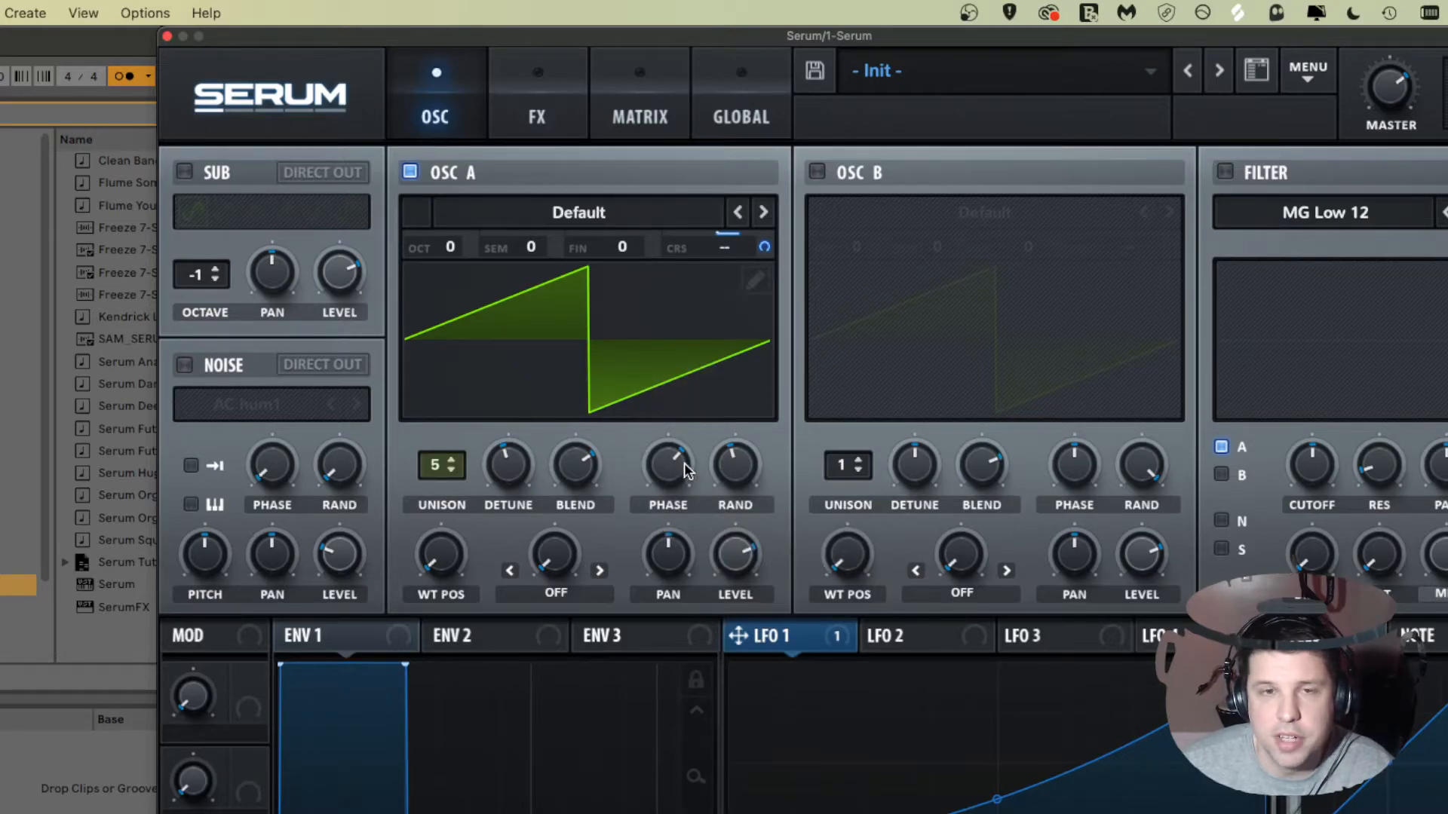
{"action": "mouse_move", "coordinate": [685, 473]}
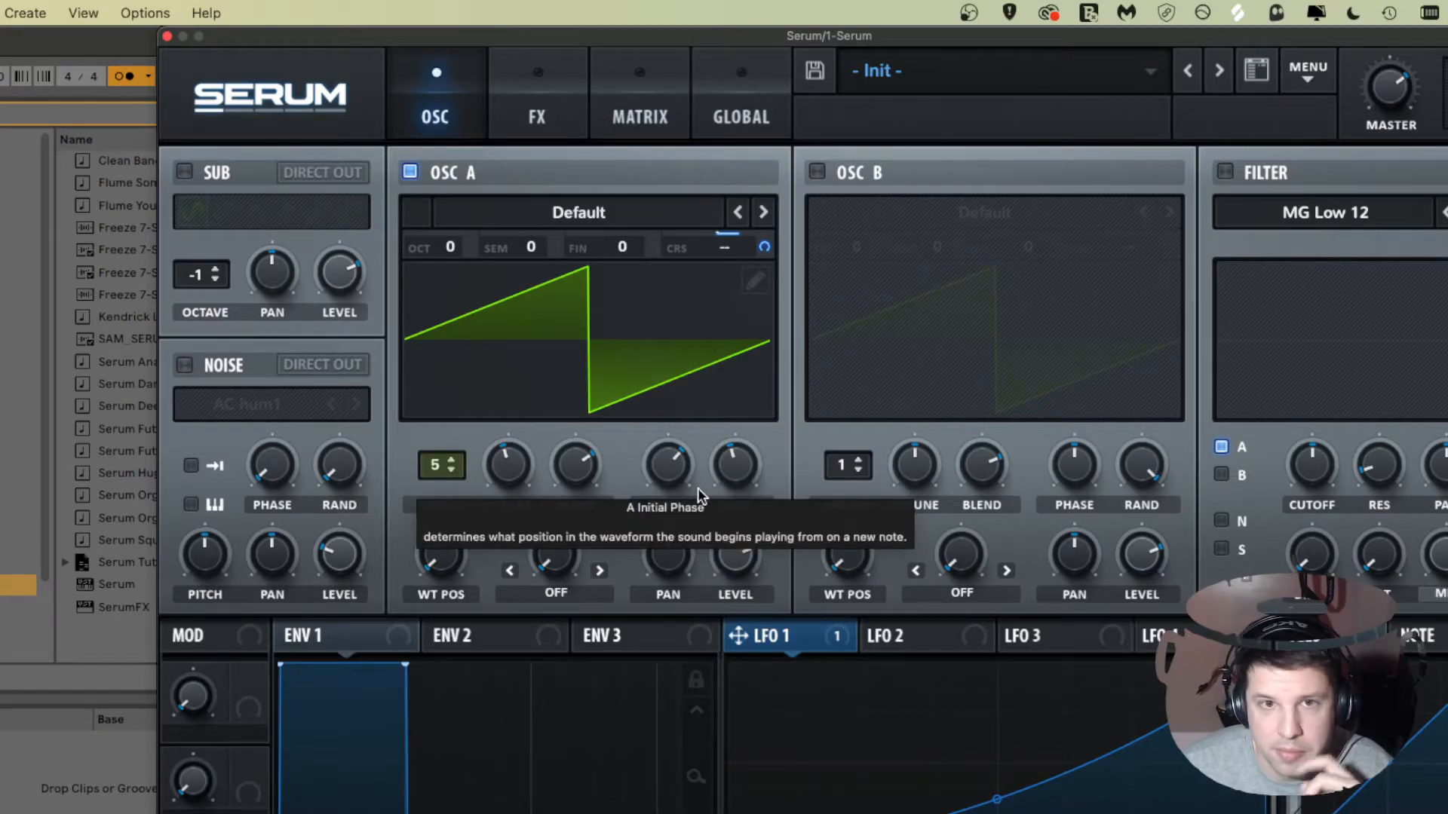
Step: Lower Oscillator A's random phase knob and reset the initial phase control to its default
{"action": "left_click_drag", "start_coordinate": [734, 460], "coordinate": [722, 582]}
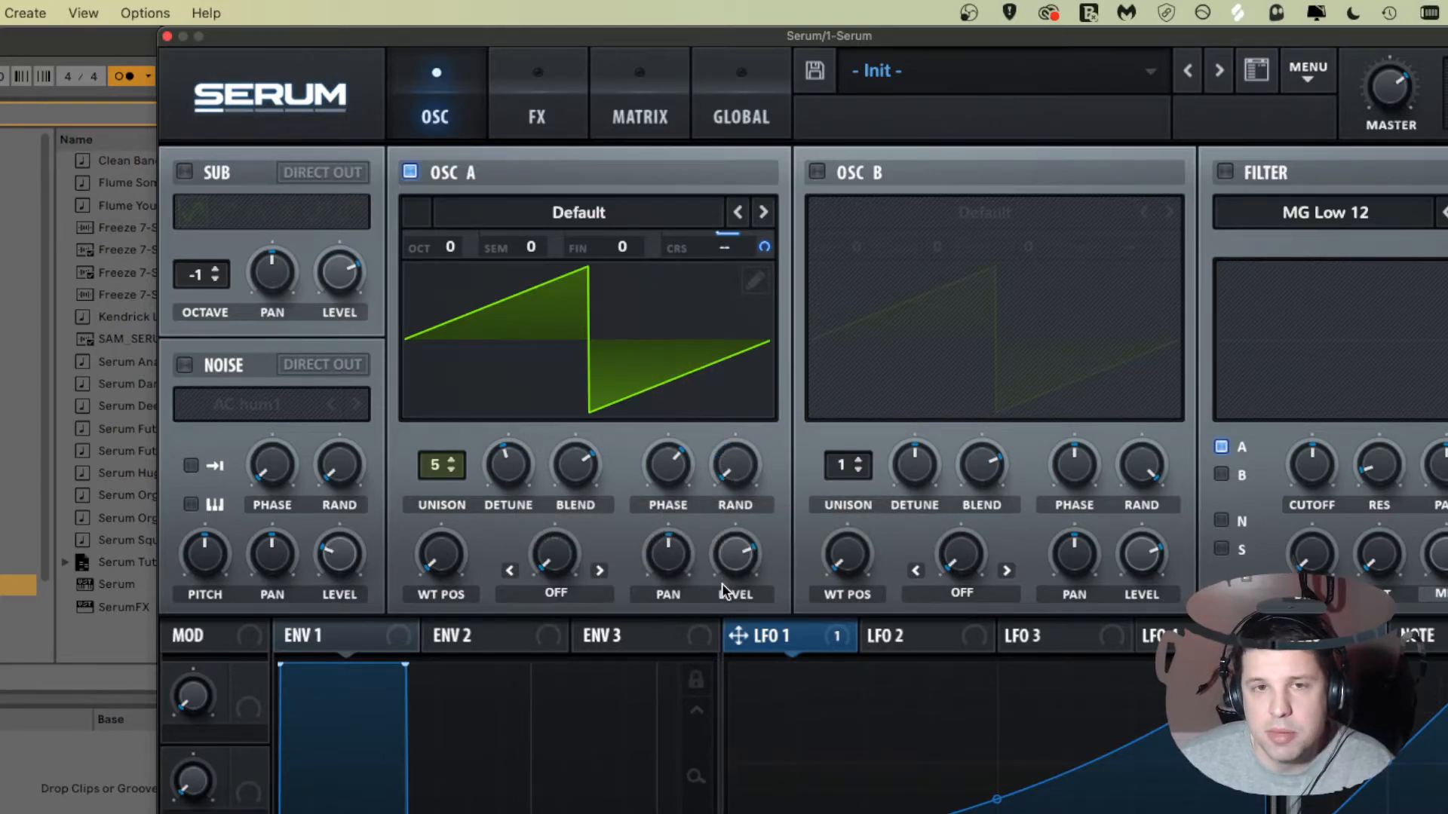
{"action": "mouse_move", "coordinate": [661, 467]}
{"action": "left_mouse_down"}
{"action": "mouse_move", "coordinate": [660, 490]}
{"action": "mouse_move", "coordinate": [659, 465]}
{"action": "mouse_move", "coordinate": [667, 474]}
{"action": "left_mouse_up"}
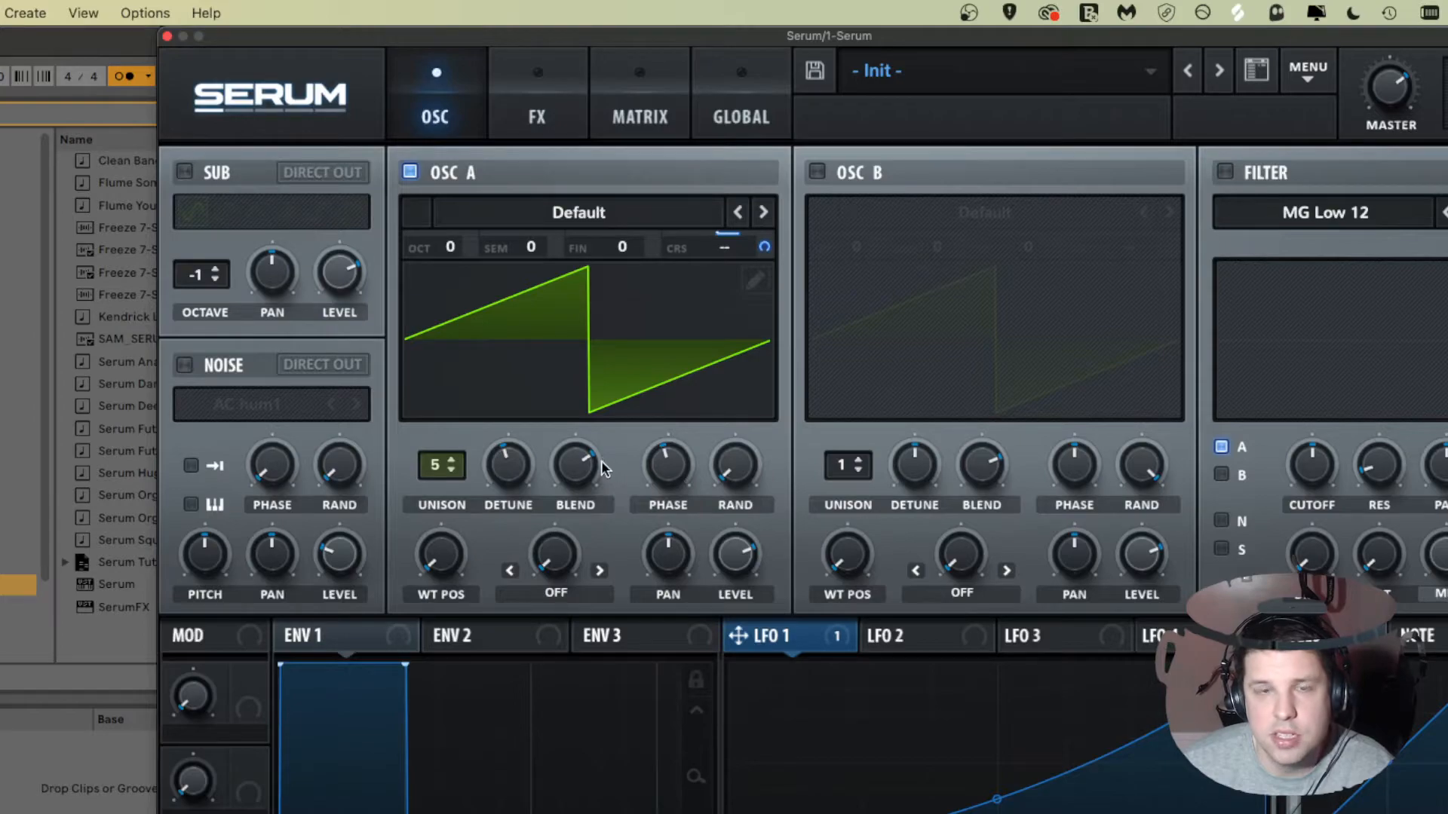
{"action": "right_click", "coordinate": [662, 462]}
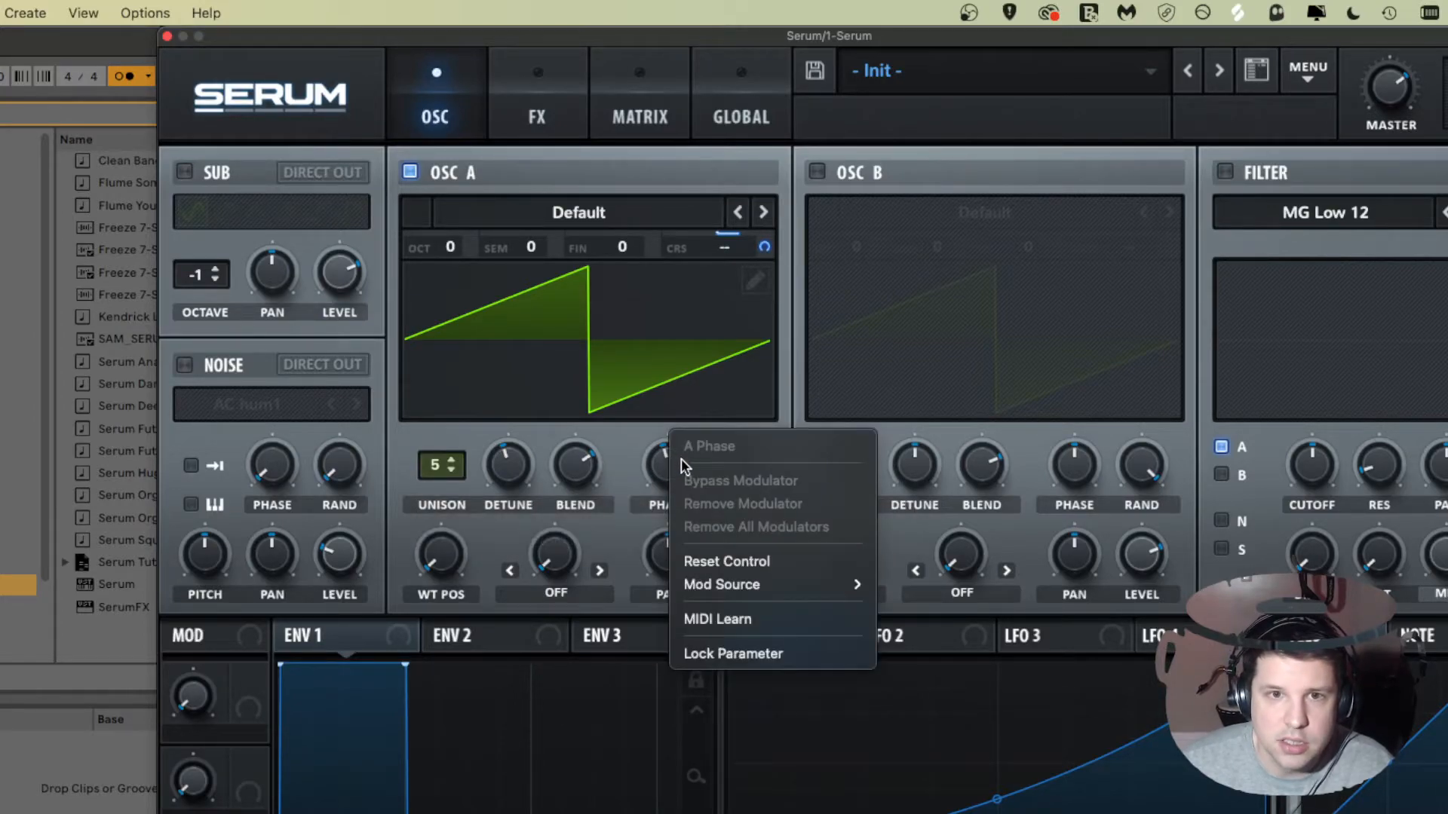
{"action": "left_click", "coordinate": [713, 552]}
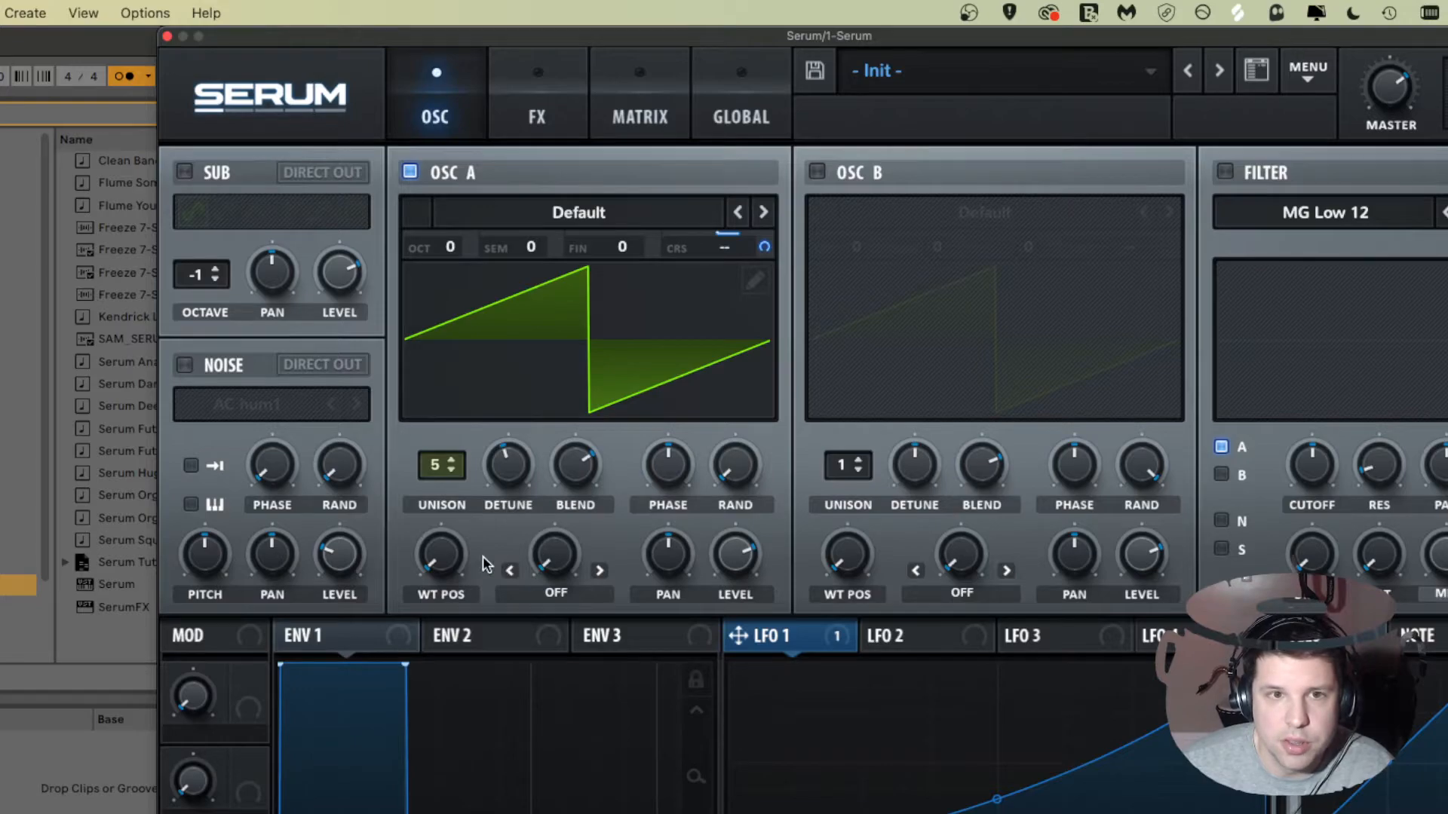
Step: Adjust Oscillator A's wavetable position knob up and down
{"action": "left_click_drag", "start_coordinate": [442, 559], "coordinate": [458, 586]}
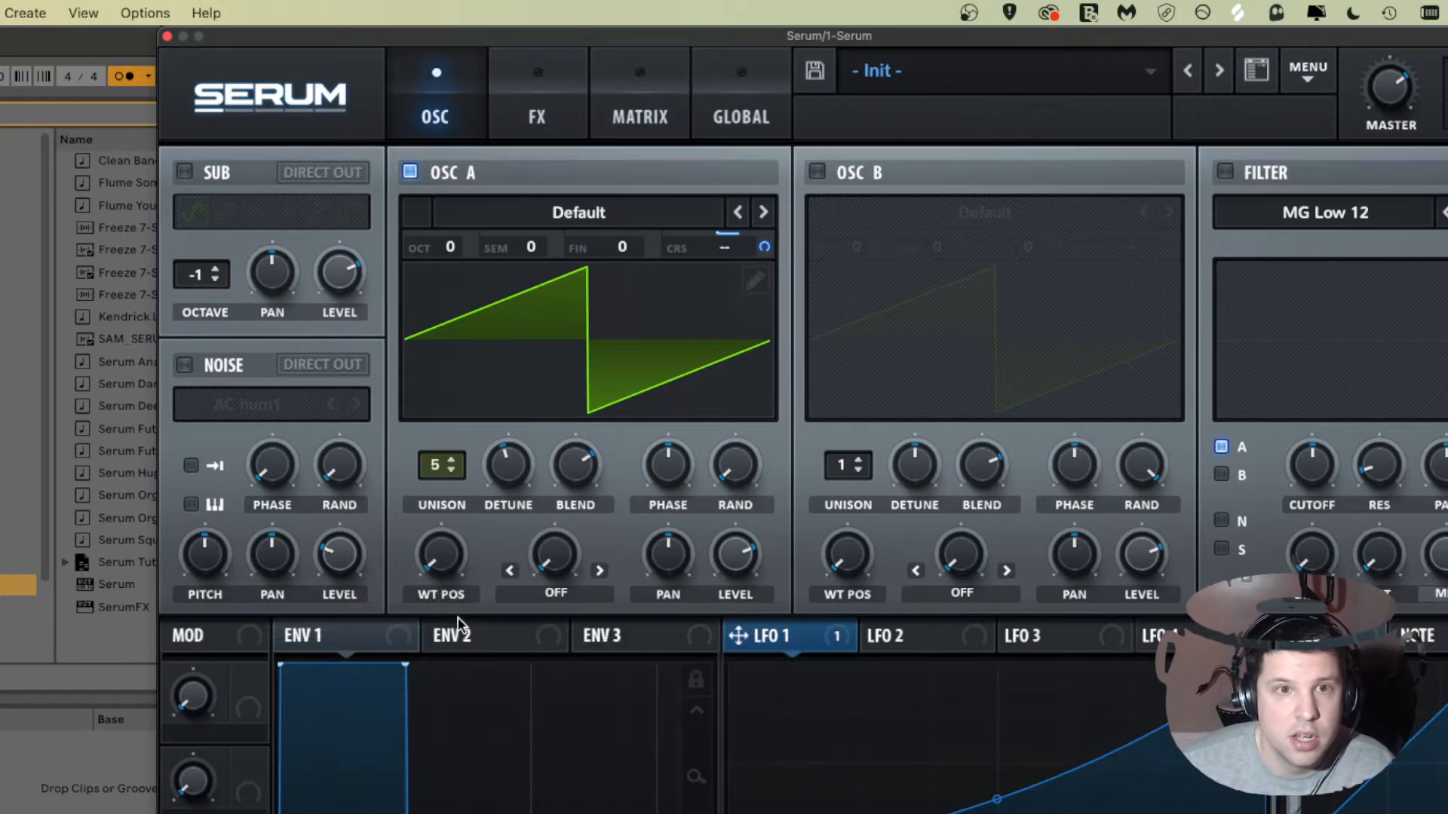
{"action": "left_click_drag", "start_coordinate": [442, 556], "coordinate": [462, 511]}
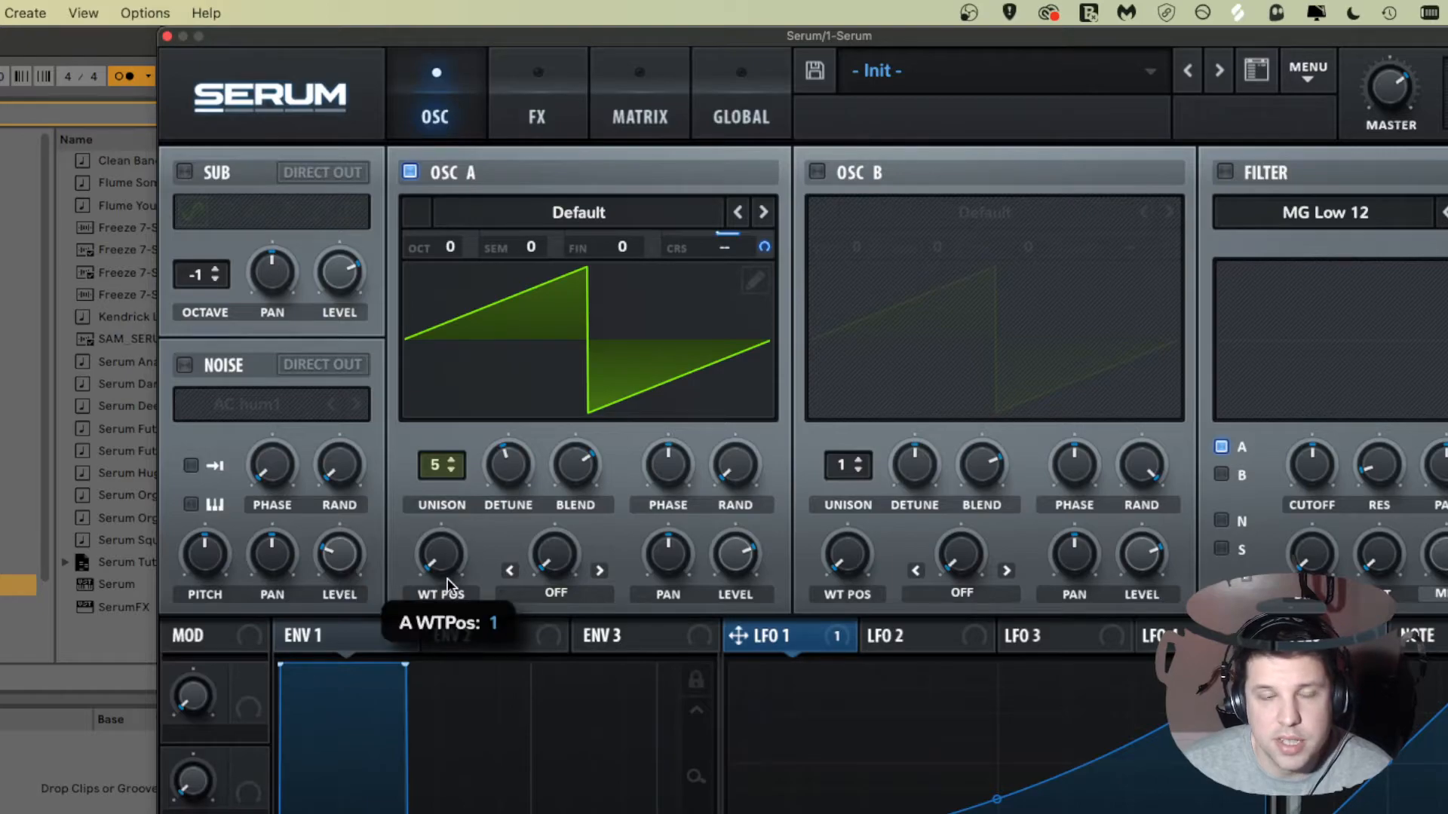
{"action": "left_click_drag", "start_coordinate": [446, 564], "coordinate": [451, 617]}
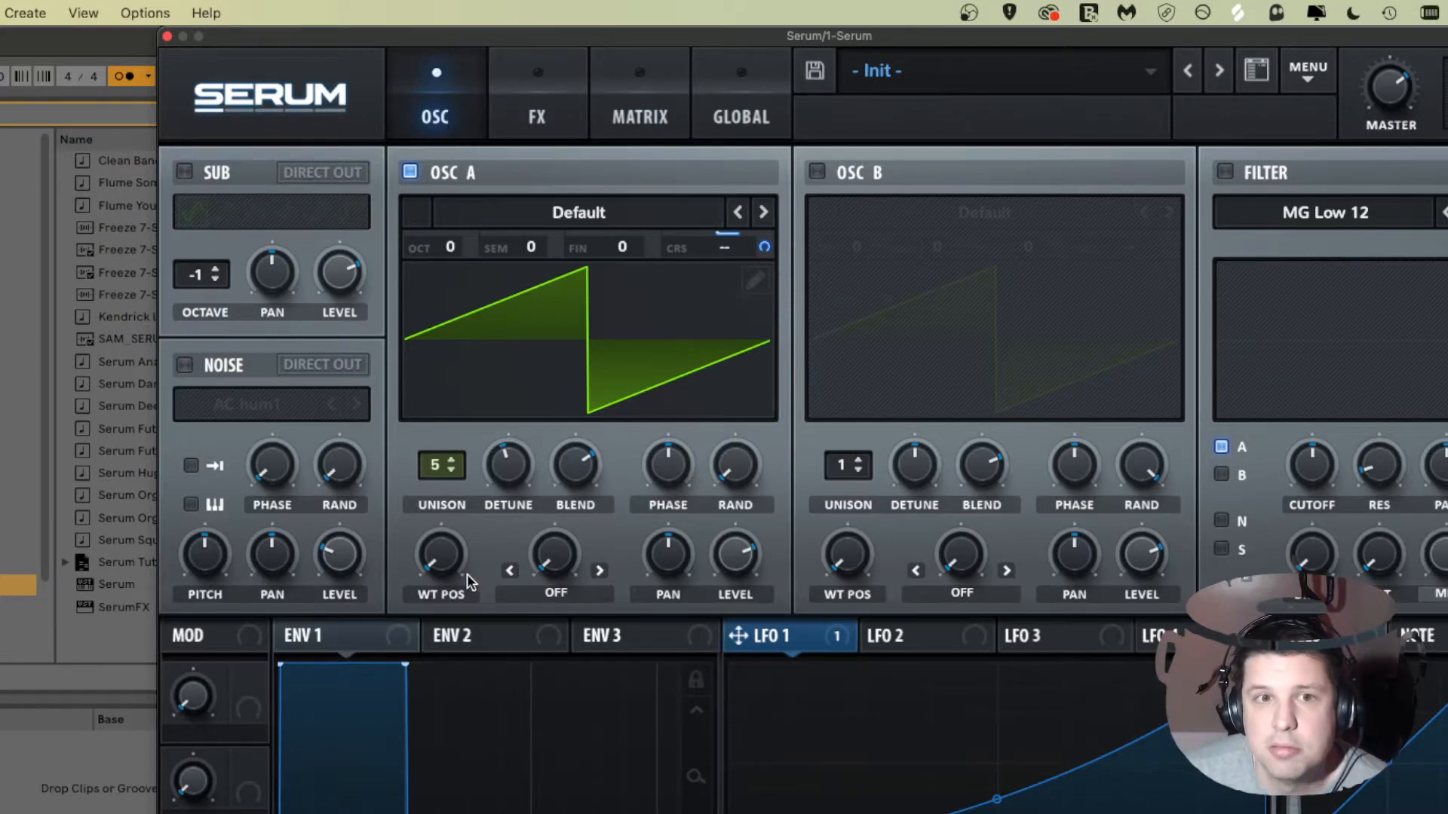
{"action": "left_click_drag", "start_coordinate": [450, 562], "coordinate": [389, 469]}
{"action": "left_click_drag", "start_coordinate": [434, 534], "coordinate": [417, 569]}
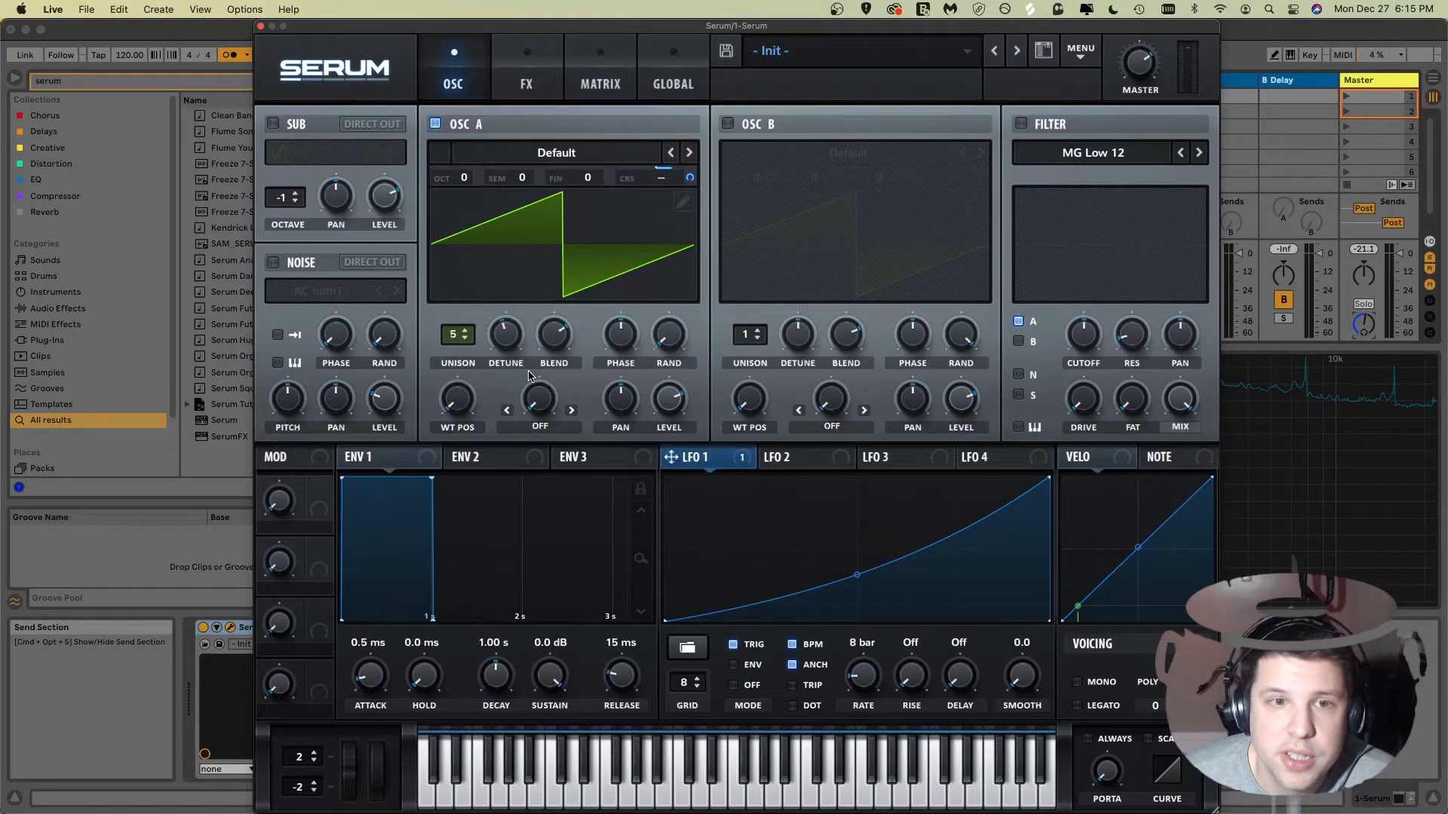
Step: Open Oscillator A's wavetable editor and draw stepped flat segments across the grid cells
{"action": "left_click", "coordinate": [682, 202]}
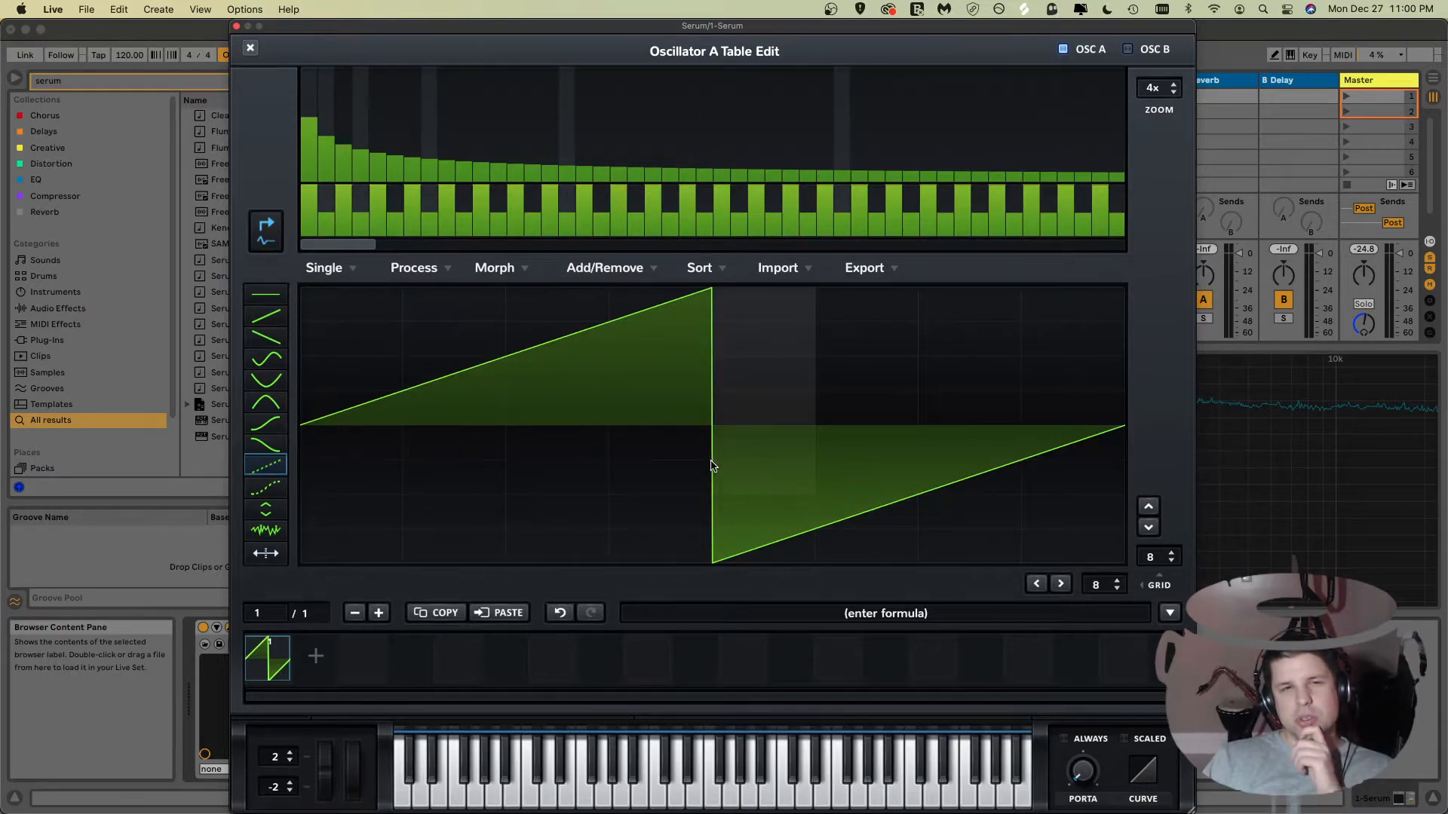
{"action": "left_click", "coordinate": [255, 301]}
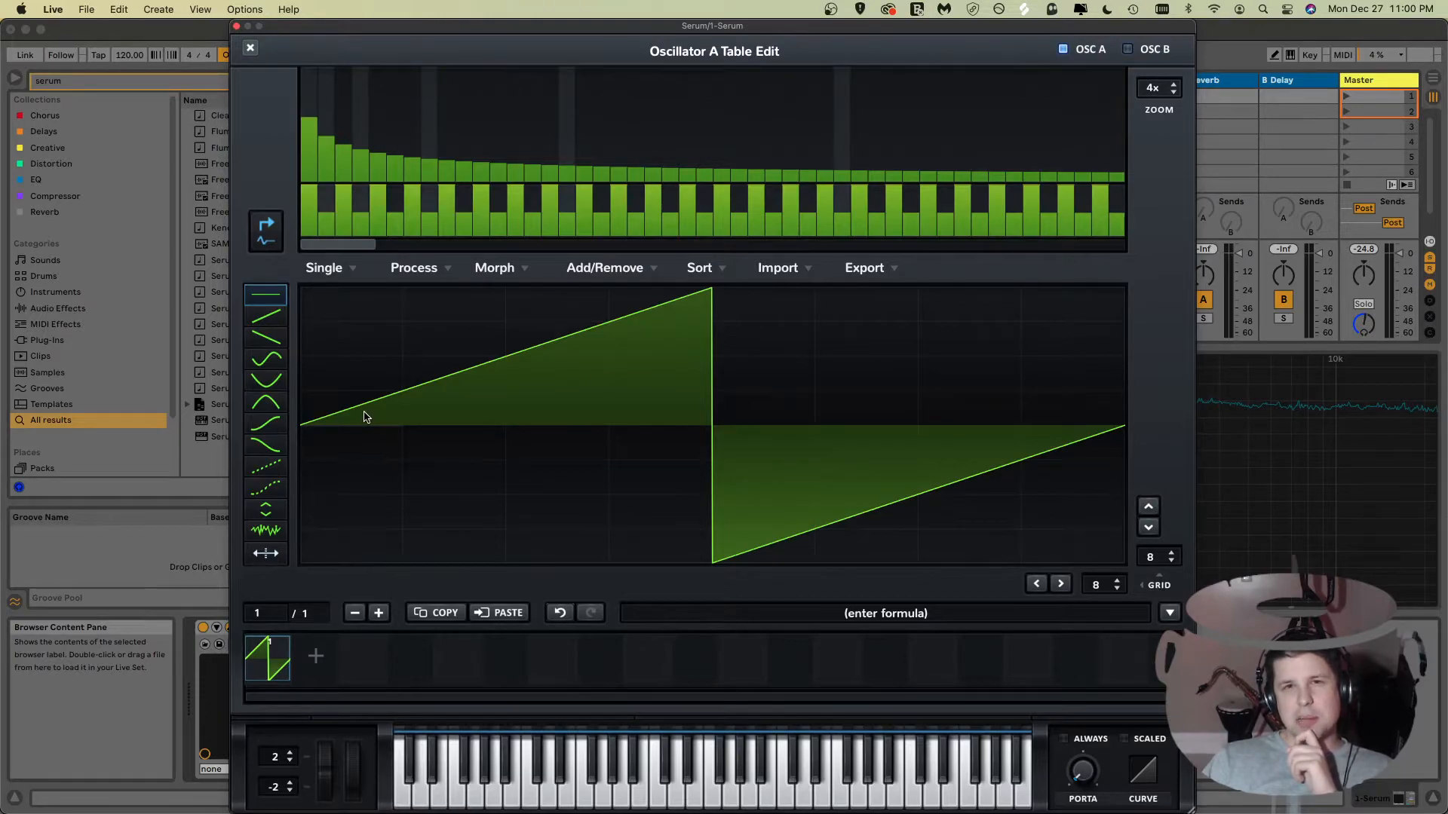
{"action": "left_click", "coordinate": [363, 386]}
{"action": "left_click", "coordinate": [469, 324]}
{"action": "left_click", "coordinate": [586, 391]}
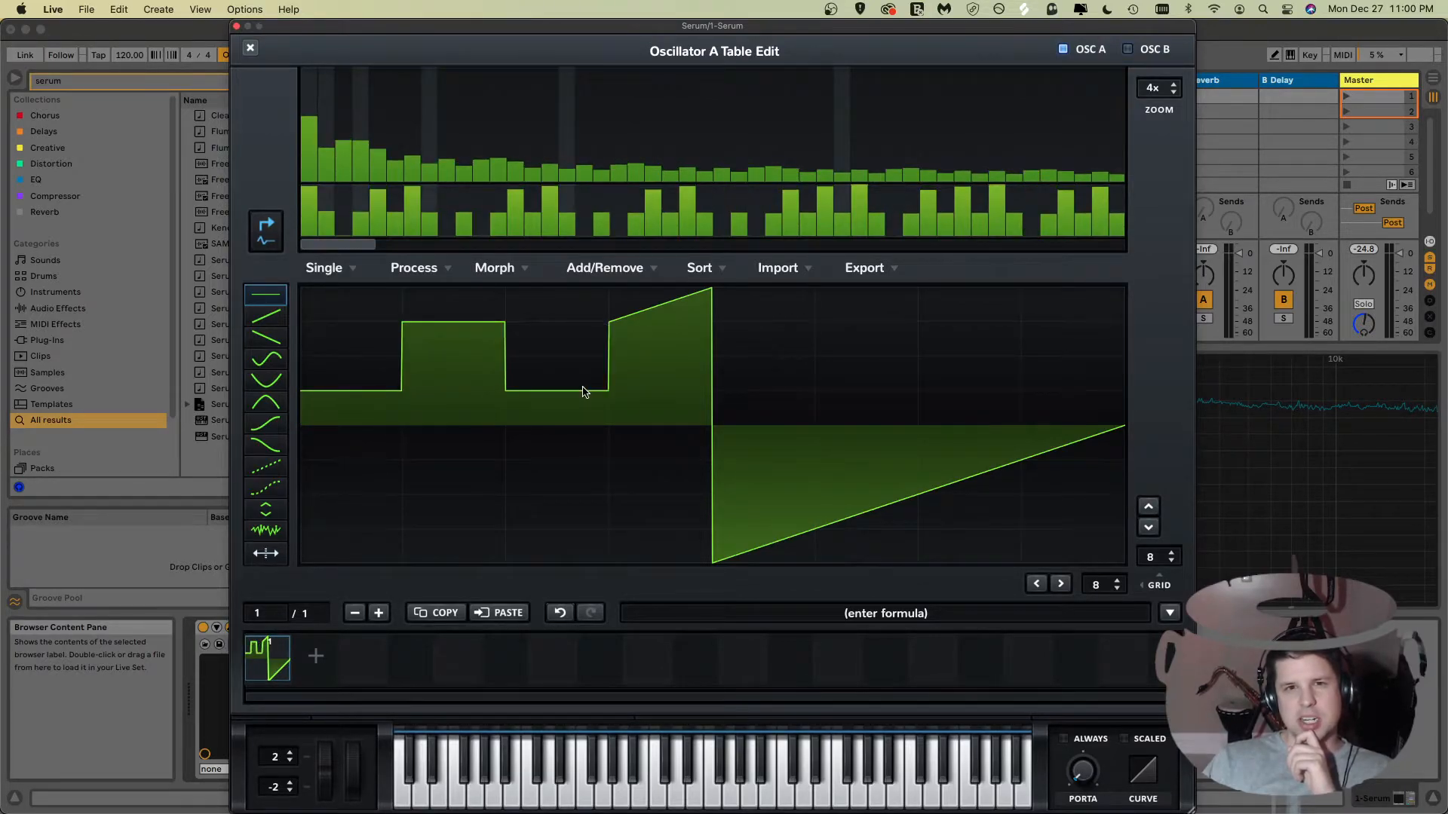
{"action": "left_click", "coordinate": [658, 460]}
{"action": "left_click", "coordinate": [740, 530]}
{"action": "left_click", "coordinate": [866, 461]}
{"action": "left_click", "coordinate": [997, 392]}
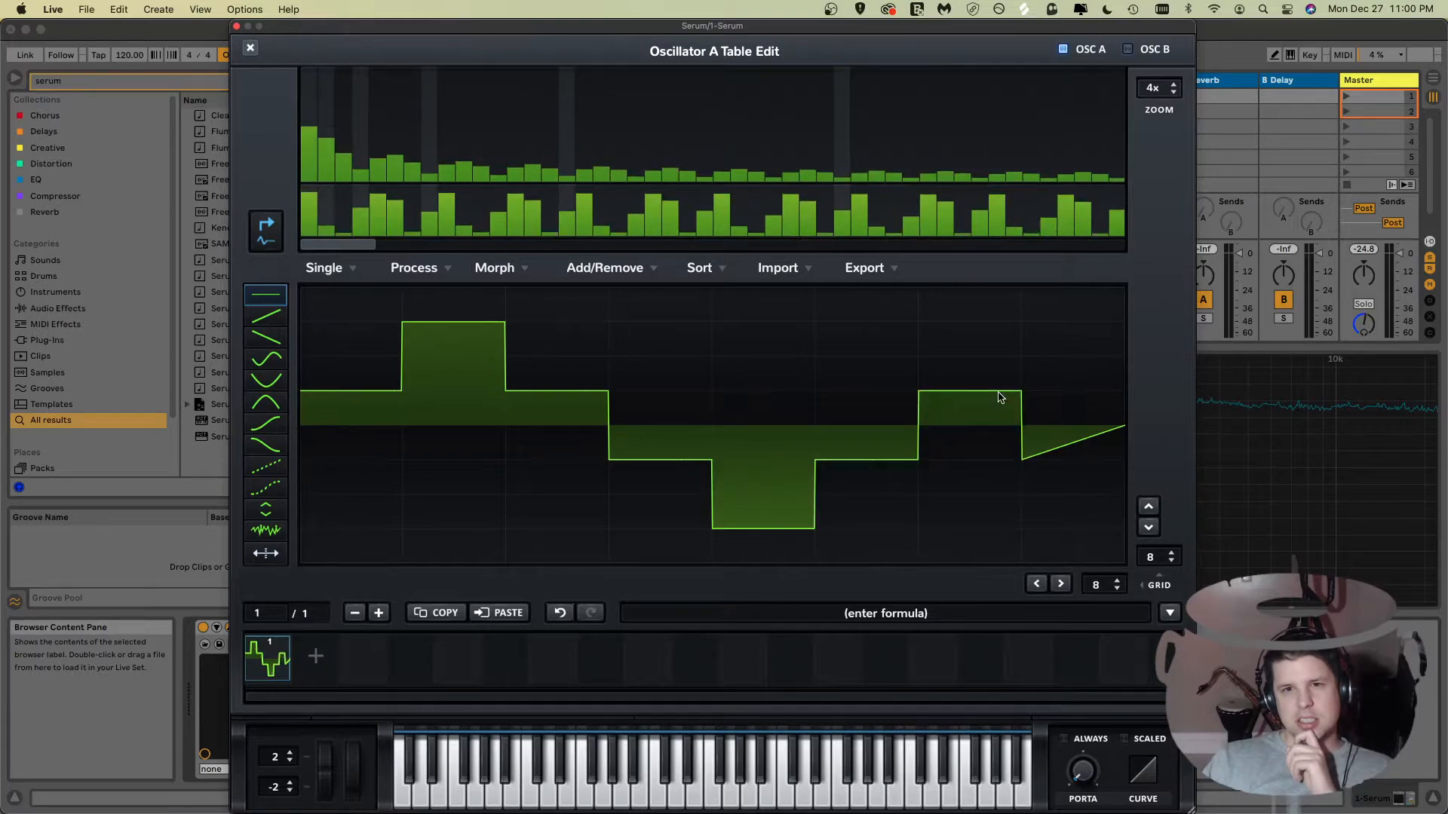
{"action": "left_click", "coordinate": [1063, 490]}
Step: Draw rising ramp segments over several waveform cells with the ramp shape tool
{"action": "left_click", "coordinate": [265, 316]}
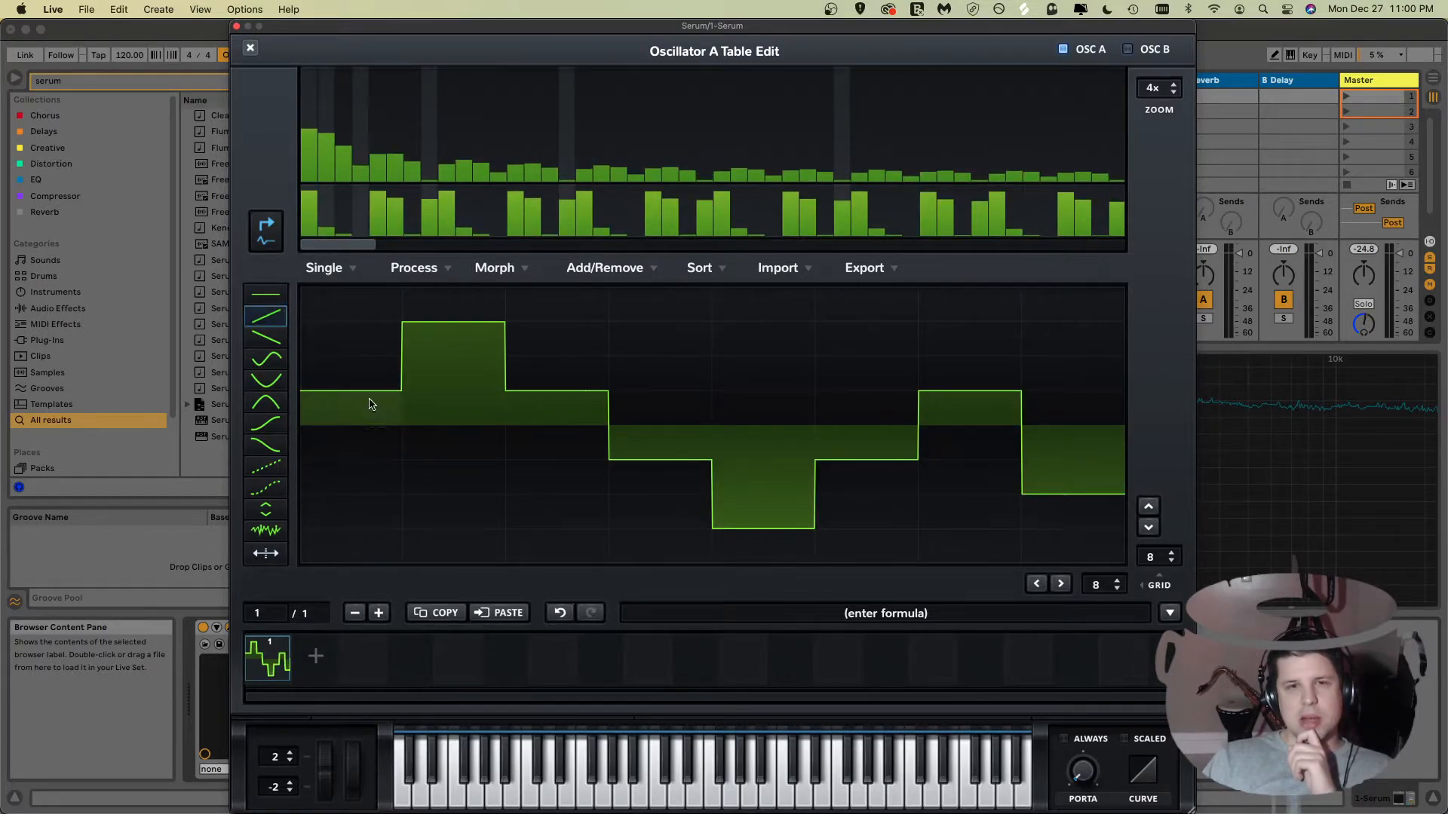
{"action": "left_click", "coordinate": [366, 441]}
{"action": "mouse_move", "coordinate": [541, 392]}
{"action": "left_mouse_down"}
{"action": "mouse_move", "coordinate": [775, 532]}
{"action": "mouse_move", "coordinate": [915, 444]}
{"action": "left_mouse_up"}
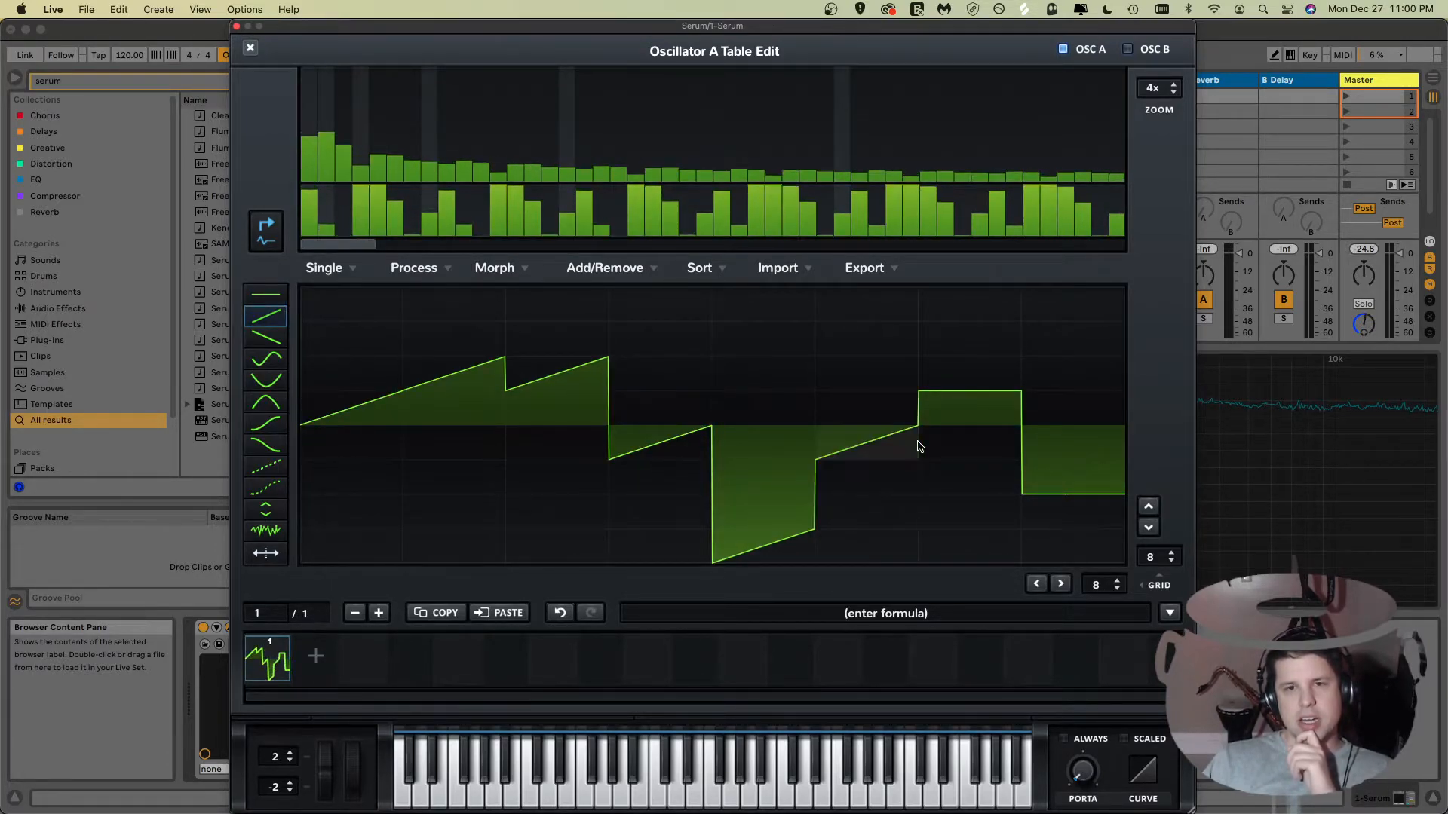
Step: Paint falling ramps, S-curves and scalloped curve shapes over the waveform cells
{"action": "left_click", "coordinate": [265, 337]}
{"action": "left_click_drag", "start_coordinate": [445, 433], "coordinate": [973, 444]}
{"action": "left_click", "coordinate": [265, 358]}
{"action": "mouse_move", "coordinate": [347, 419]}
{"action": "left_mouse_down"}
{"action": "mouse_move", "coordinate": [867, 422]}
{"action": "mouse_move", "coordinate": [903, 489]}
{"action": "mouse_move", "coordinate": [882, 498]}
{"action": "left_mouse_up"}
{"action": "left_click", "coordinate": [265, 377]}
{"action": "mouse_move", "coordinate": [340, 388]}
{"action": "left_mouse_down"}
{"action": "mouse_move", "coordinate": [705, 395]}
{"action": "mouse_move", "coordinate": [958, 472]}
{"action": "mouse_move", "coordinate": [527, 371]}
{"action": "left_mouse_up"}
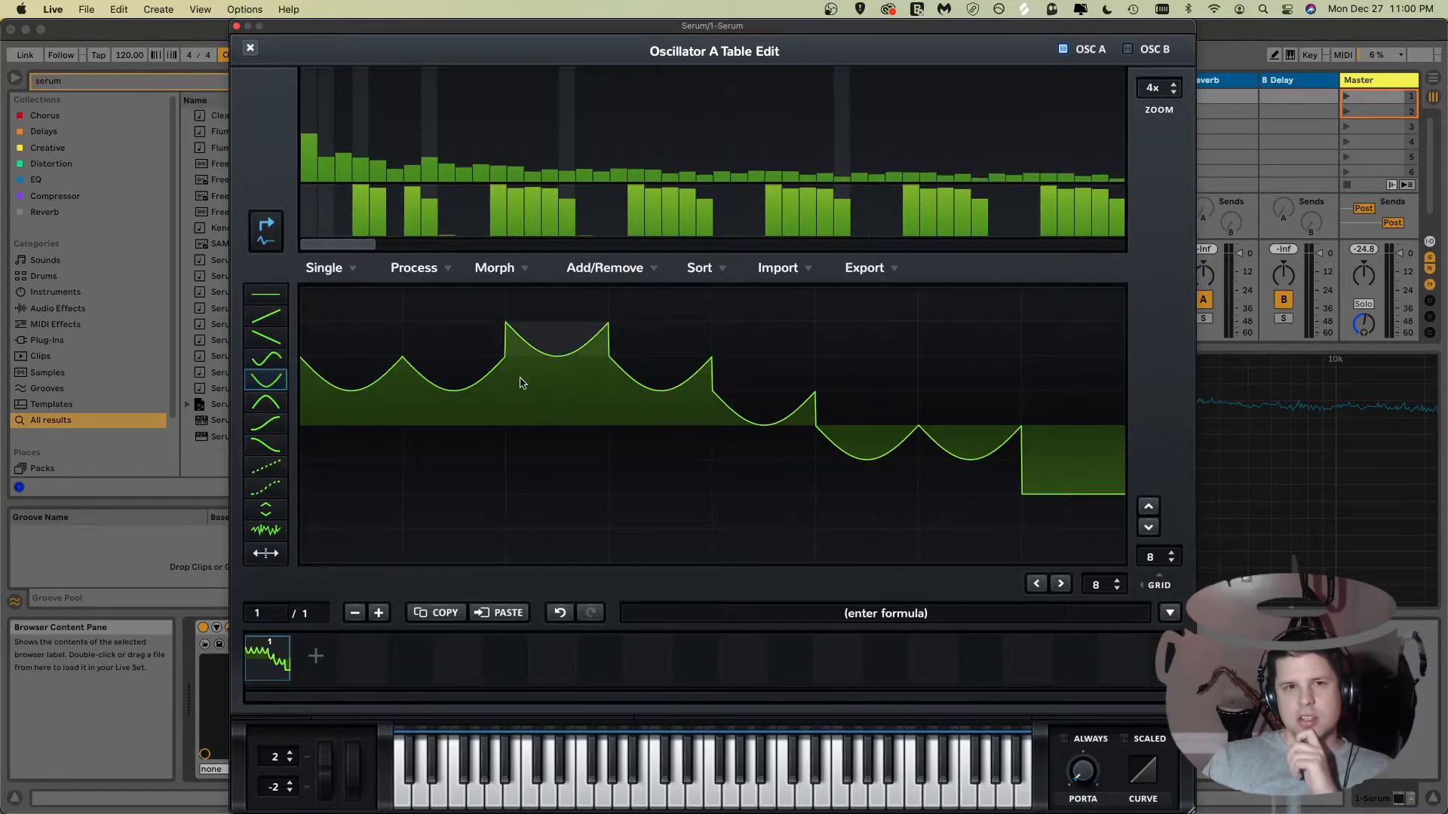
Step: Paint arch and decaying curve shapes across the waveform cells
{"action": "left_click", "coordinate": [249, 400]}
{"action": "mouse_move", "coordinate": [414, 410]}
{"action": "left_mouse_down"}
{"action": "mouse_move", "coordinate": [1034, 430]}
{"action": "mouse_move", "coordinate": [836, 418]}
{"action": "left_mouse_up"}
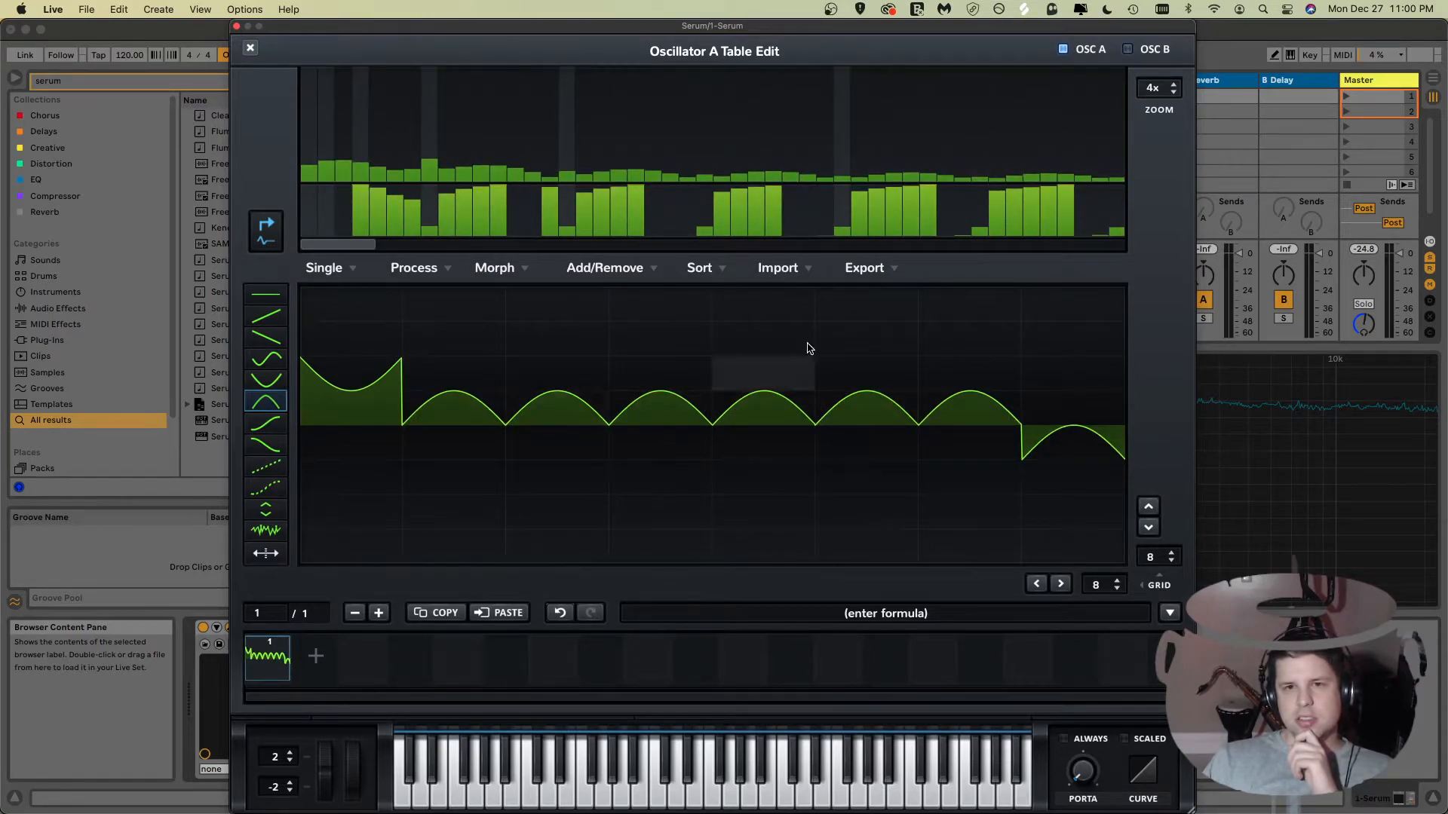
{"action": "left_click", "coordinate": [252, 429]}
{"action": "left_click_drag", "start_coordinate": [344, 431], "coordinate": [1093, 407]}
{"action": "left_click", "coordinate": [249, 444]}
{"action": "mouse_move", "coordinate": [391, 431]}
{"action": "left_mouse_down"}
{"action": "mouse_move", "coordinate": [1005, 433]}
{"action": "mouse_move", "coordinate": [679, 336]}
{"action": "mouse_move", "coordinate": [543, 414]}
{"action": "mouse_move", "coordinate": [496, 549]}
{"action": "mouse_move", "coordinate": [555, 494]}
{"action": "mouse_move", "coordinate": [1038, 446]}
{"action": "mouse_move", "coordinate": [614, 472]}
{"action": "mouse_move", "coordinate": [515, 403]}
{"action": "mouse_move", "coordinate": [382, 386]}
{"action": "mouse_move", "coordinate": [362, 358]}
{"action": "left_mouse_up"}
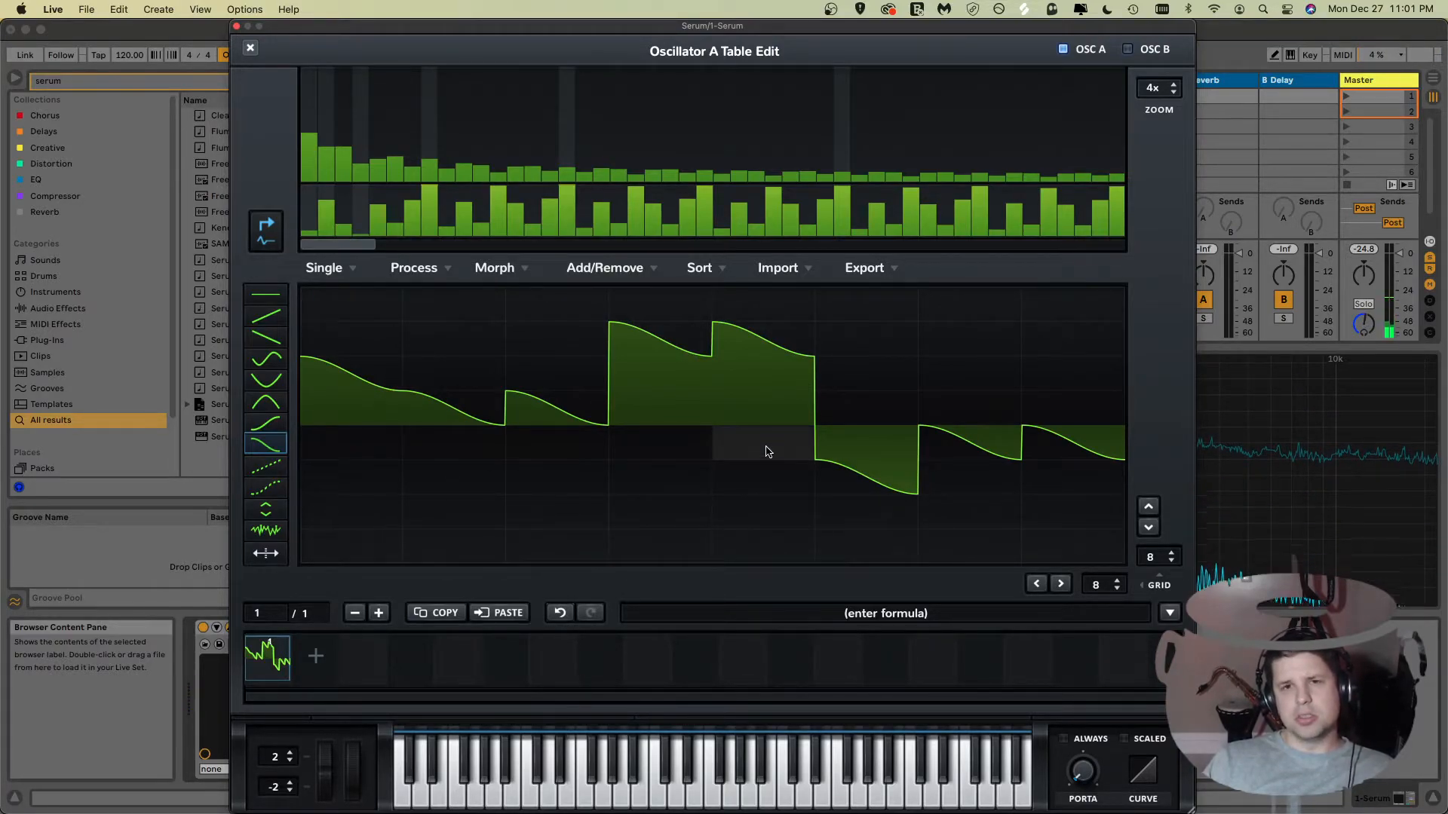
{"action": "mouse_move", "coordinate": [786, 449]}
{"action": "left_mouse_down"}
{"action": "mouse_move", "coordinate": [1099, 462]}
{"action": "mouse_move", "coordinate": [856, 437]}
{"action": "mouse_move", "coordinate": [479, 501]}
{"action": "mouse_move", "coordinate": [785, 372]}
{"action": "left_mouse_up"}
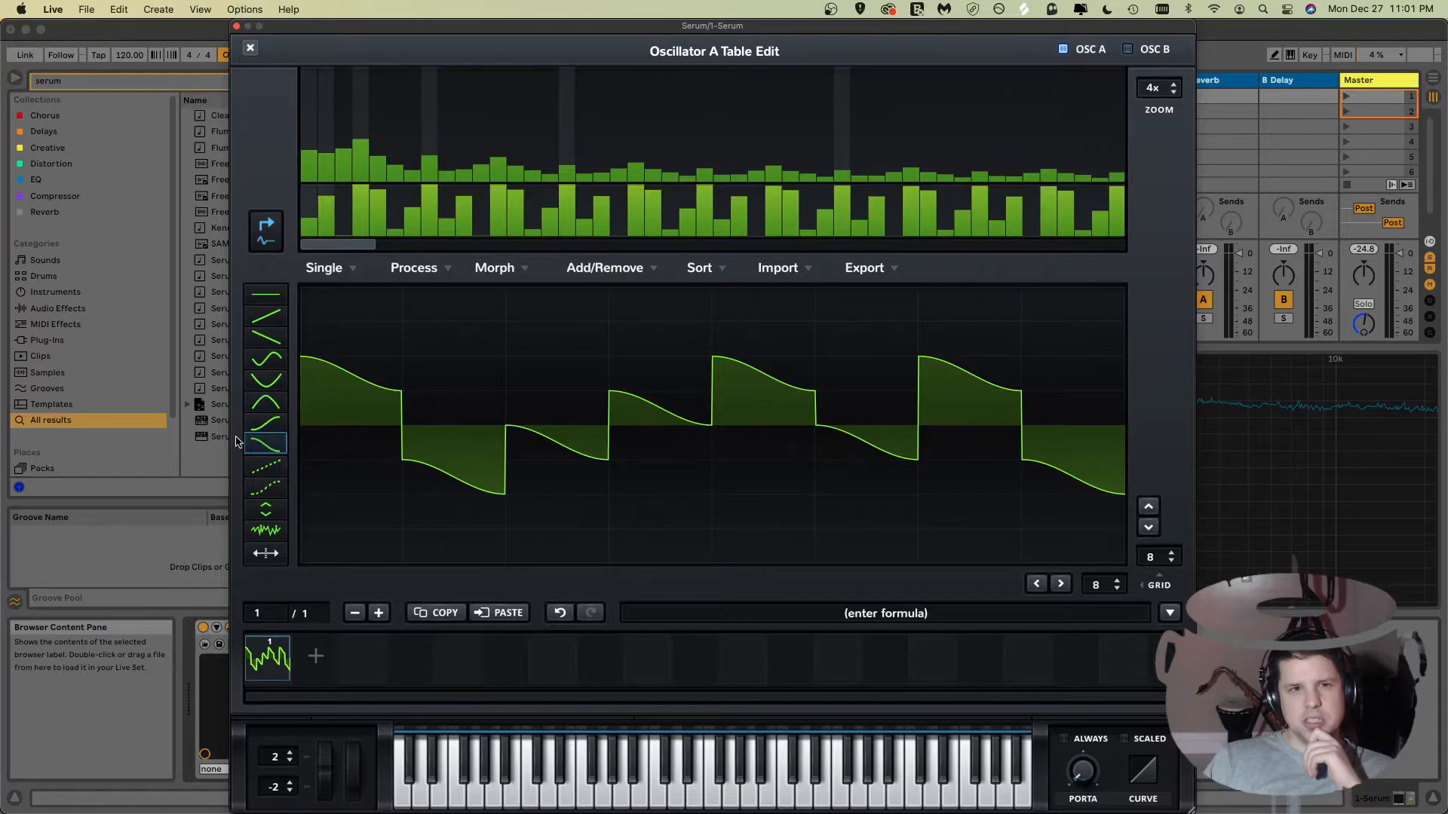
Step: Draw connected line segments across the waveform with the line tool to form a zigzag
{"action": "left_click", "coordinate": [279, 466]}
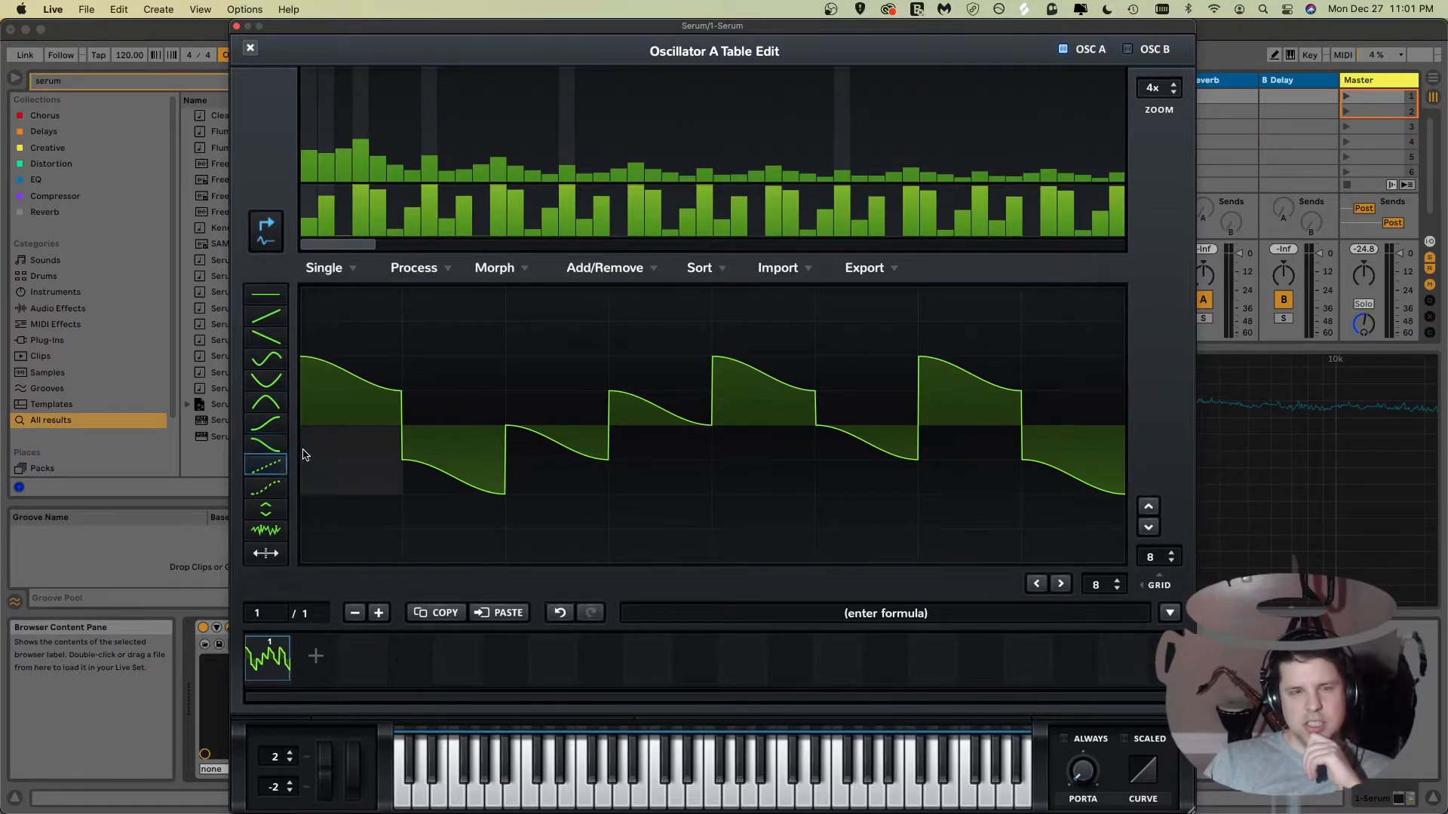
{"action": "left_click", "coordinate": [315, 377]}
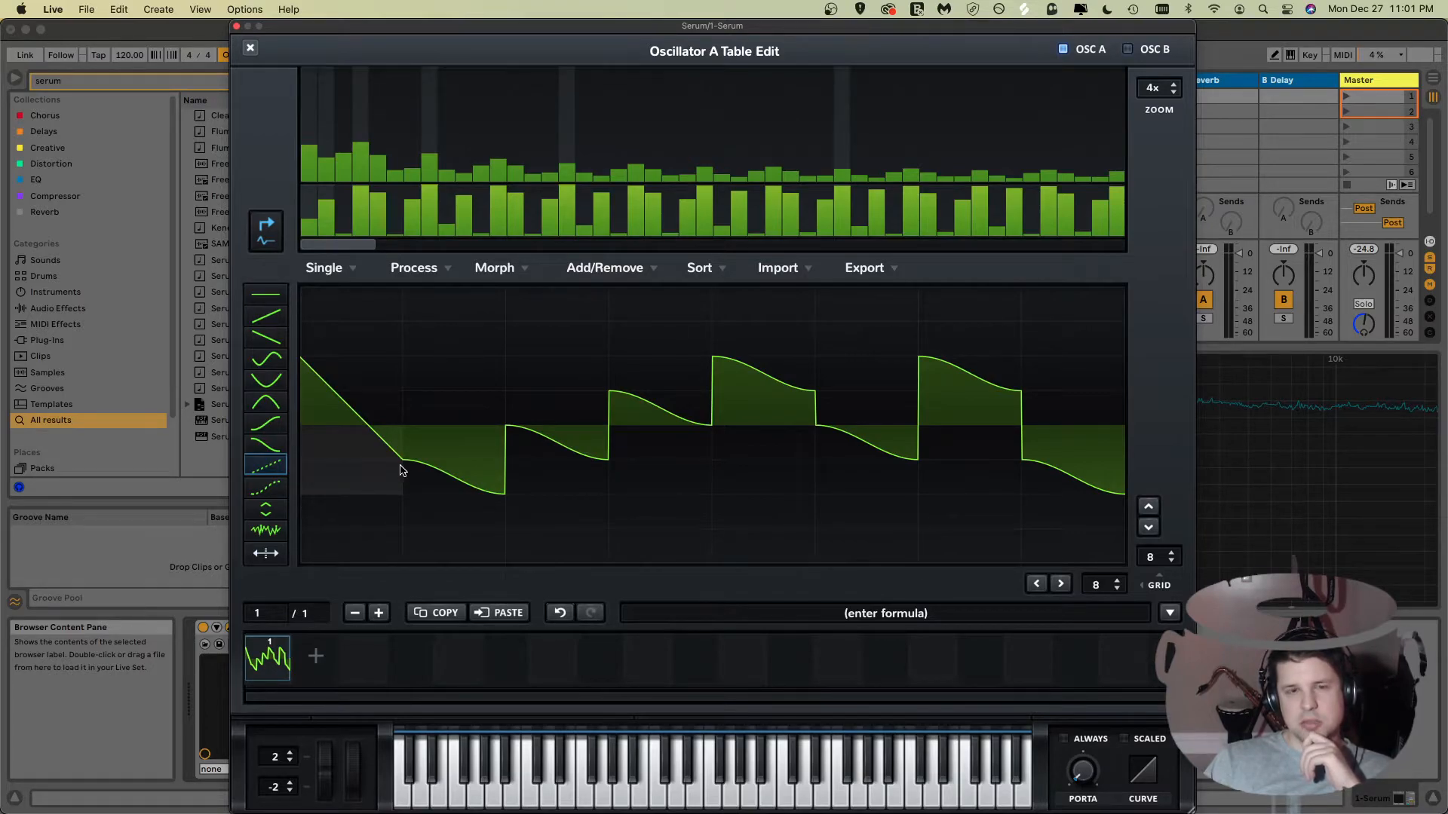
{"action": "left_click", "coordinate": [502, 445]}
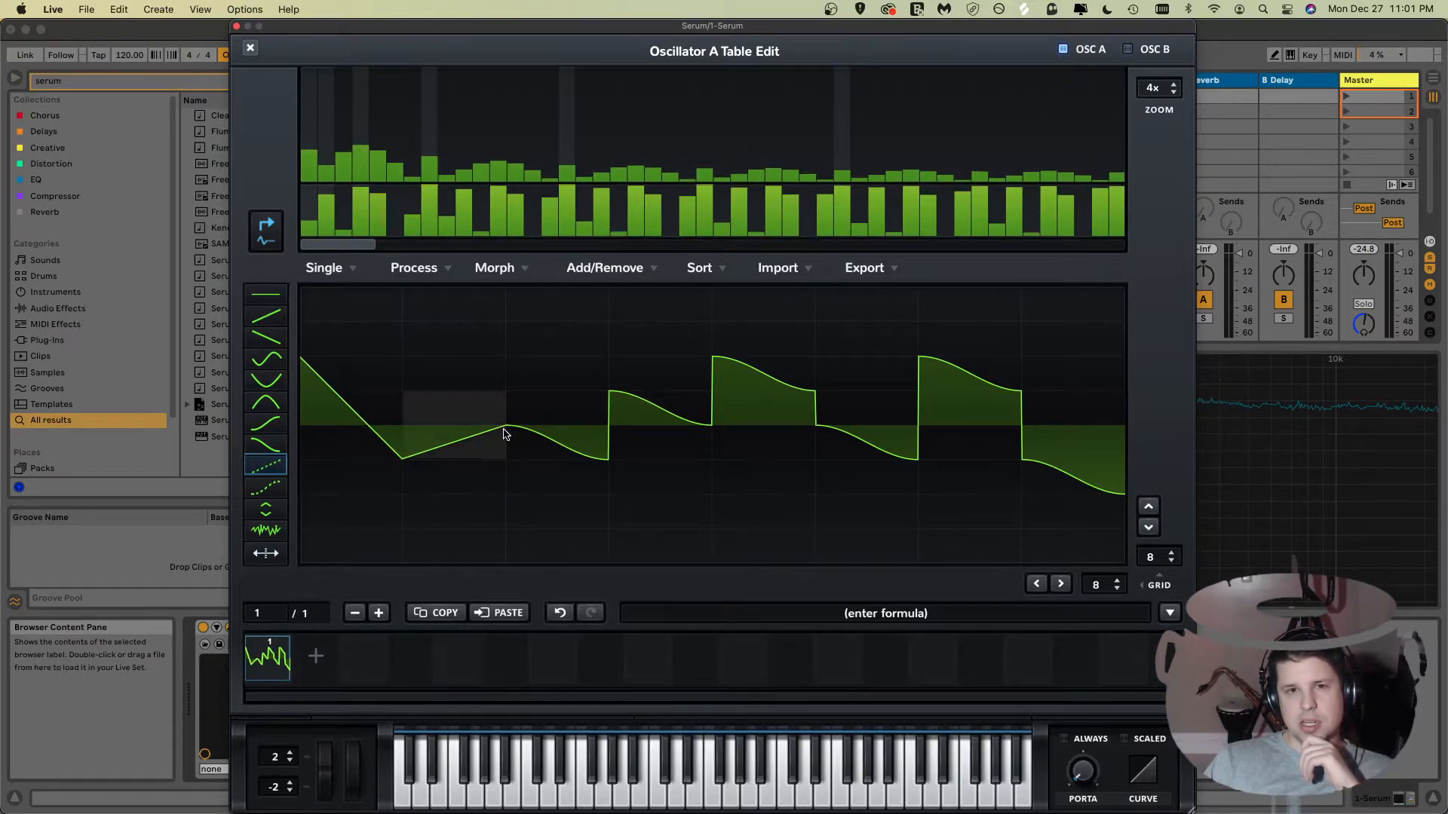
{"action": "left_click", "coordinate": [550, 446]}
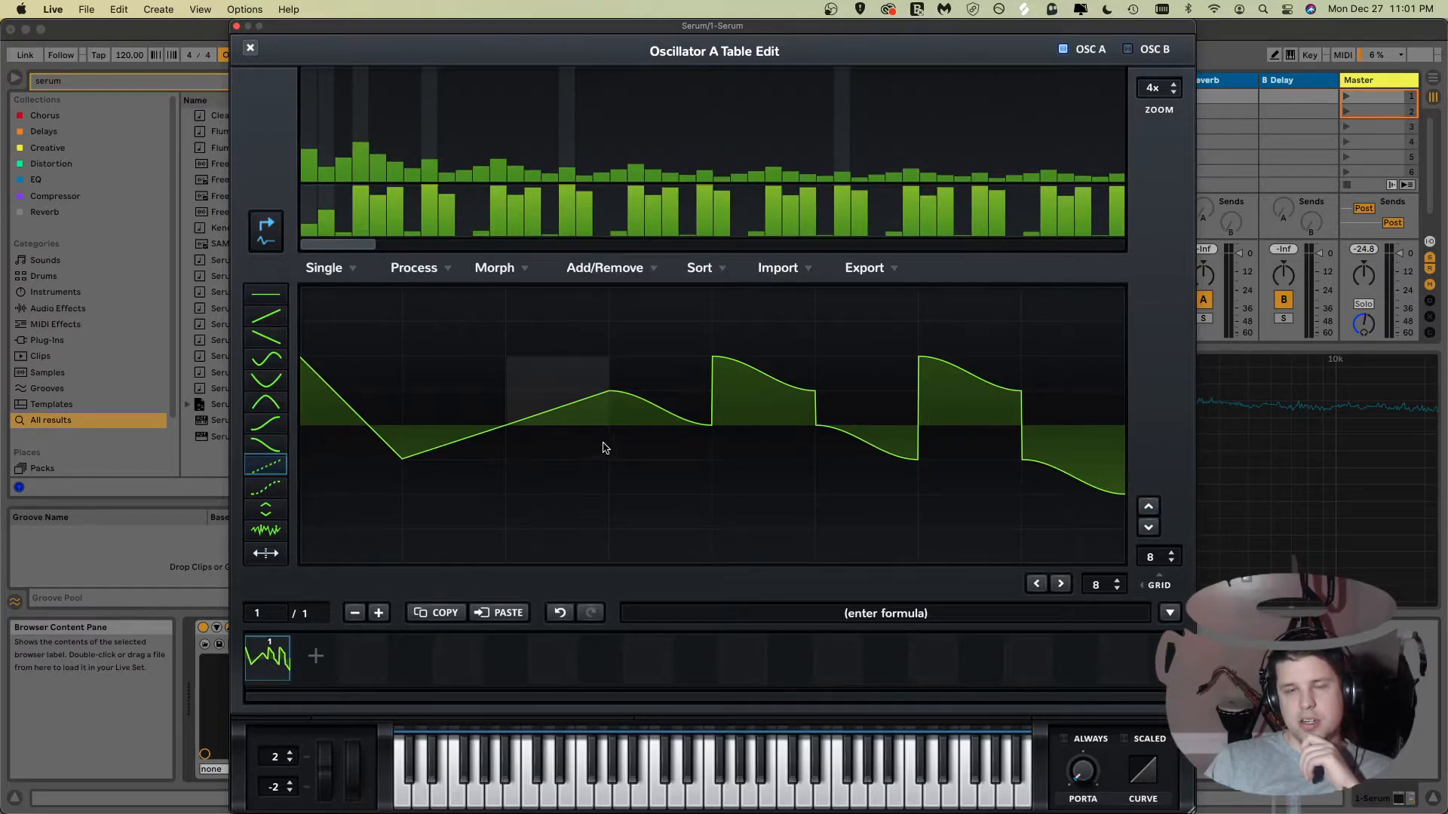
{"action": "left_click", "coordinate": [655, 434]}
{"action": "left_click", "coordinate": [769, 418]}
{"action": "left_click", "coordinate": [898, 380]}
{"action": "left_click", "coordinate": [973, 400]}
{"action": "left_click", "coordinate": [1103, 365]}
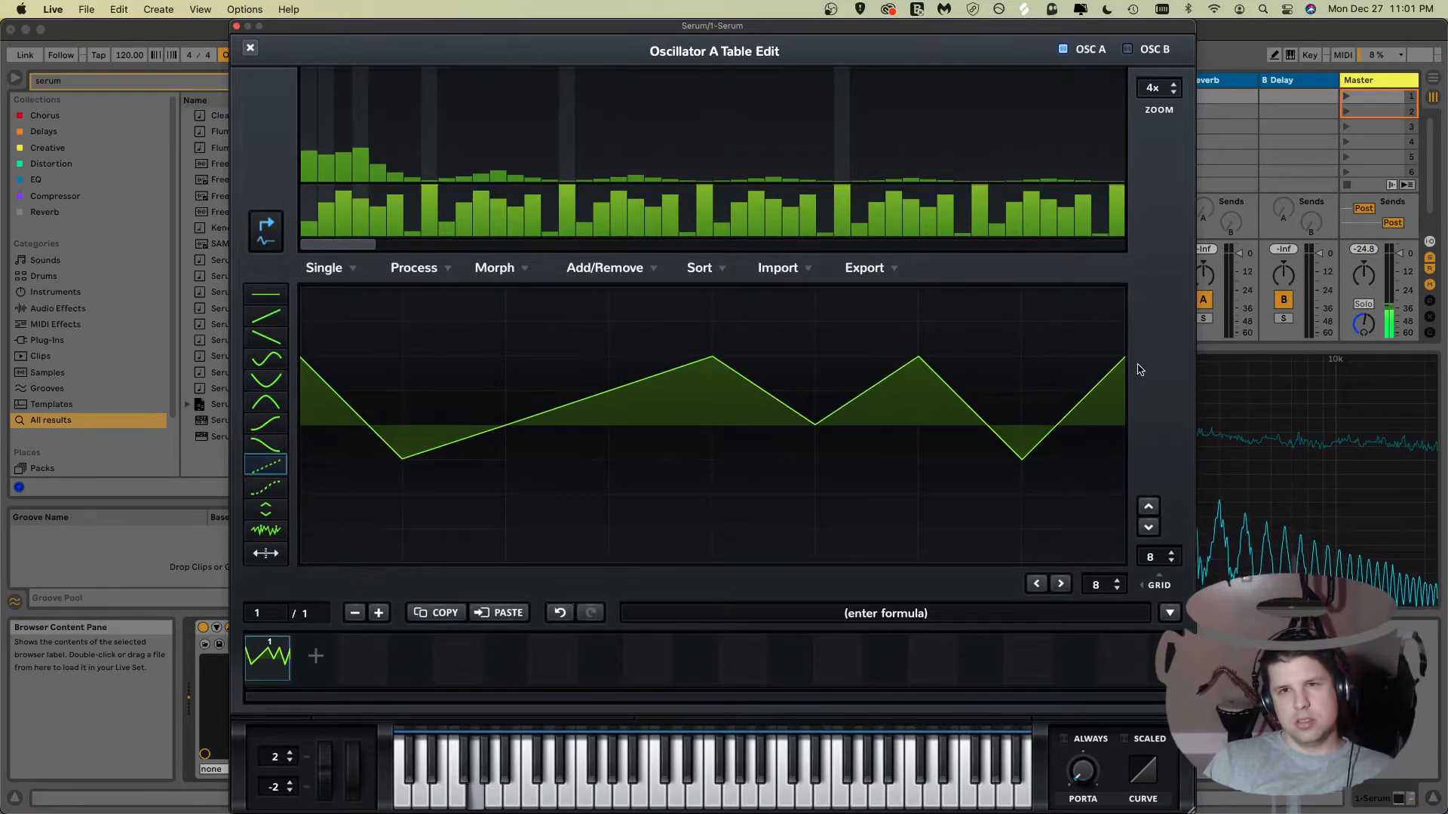
Step: Smooth the zigzag waveform with the curve tool, then restore it to straight lines
{"action": "left_click_drag", "start_coordinate": [697, 27], "coordinate": [182, 9]}
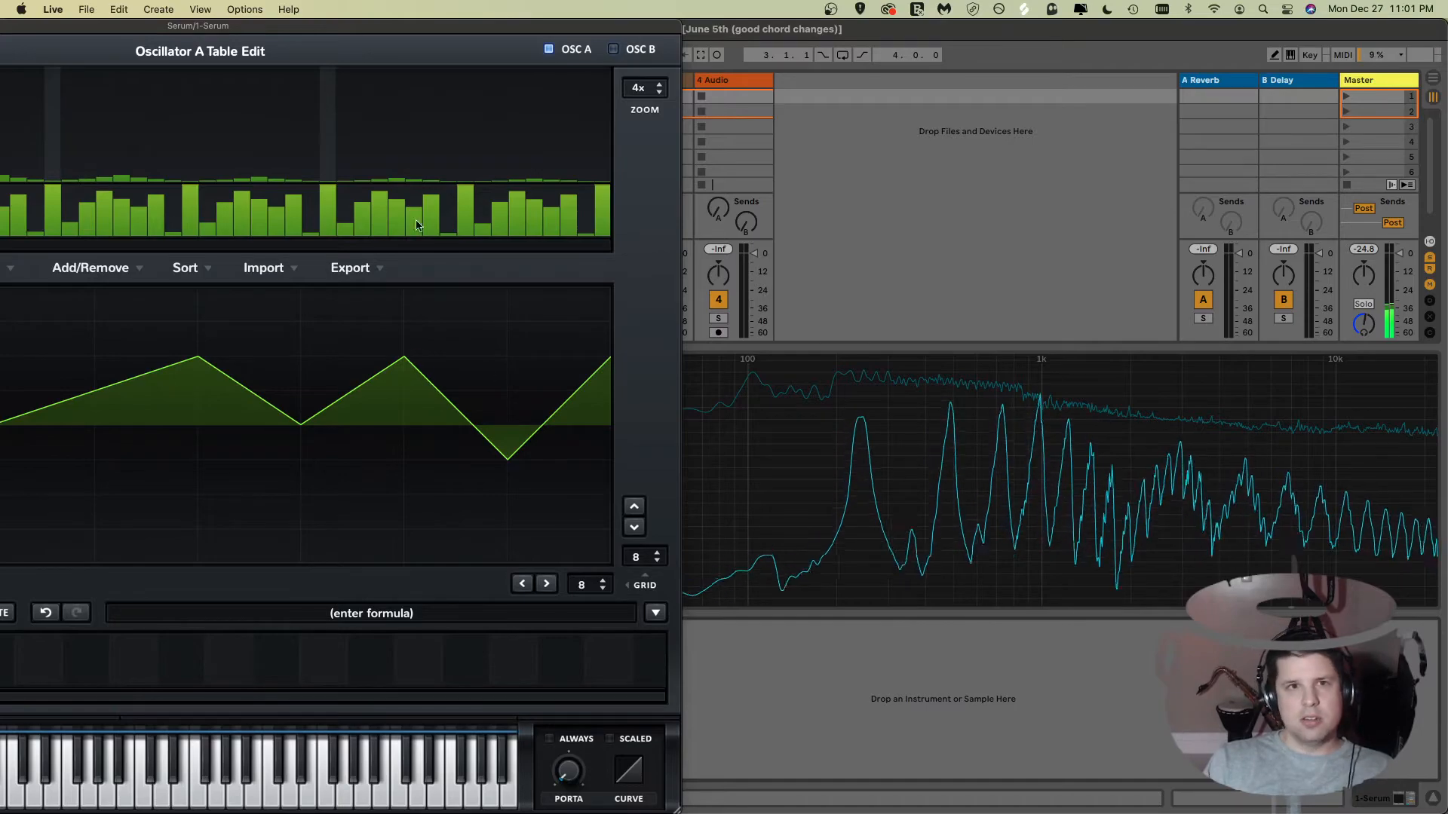
{"action": "left_click_drag", "start_coordinate": [286, 22], "coordinate": [937, 6]}
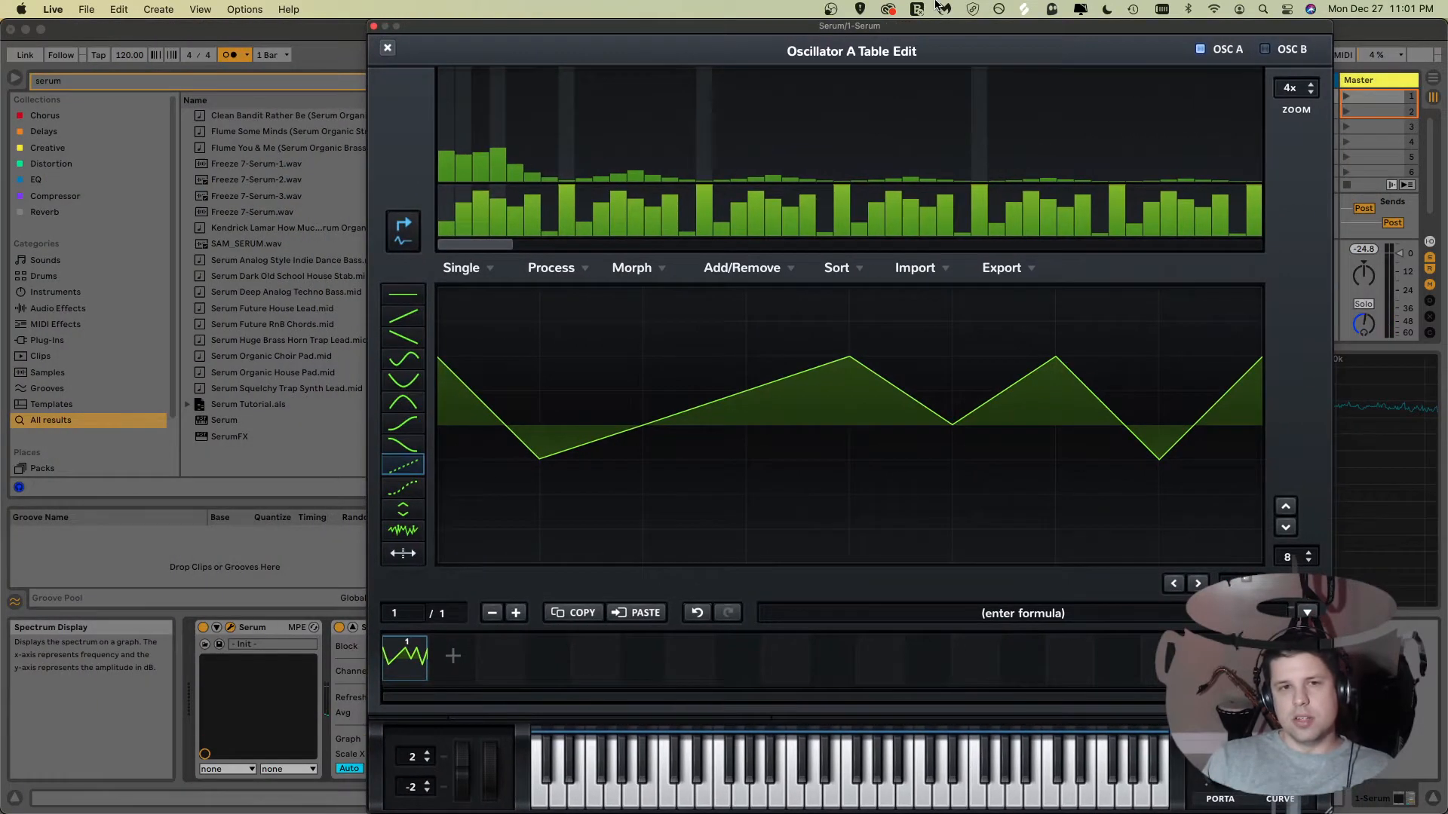
{"action": "left_click", "coordinate": [400, 481]}
{"action": "left_click_drag", "start_coordinate": [450, 382], "coordinate": [1262, 361]}
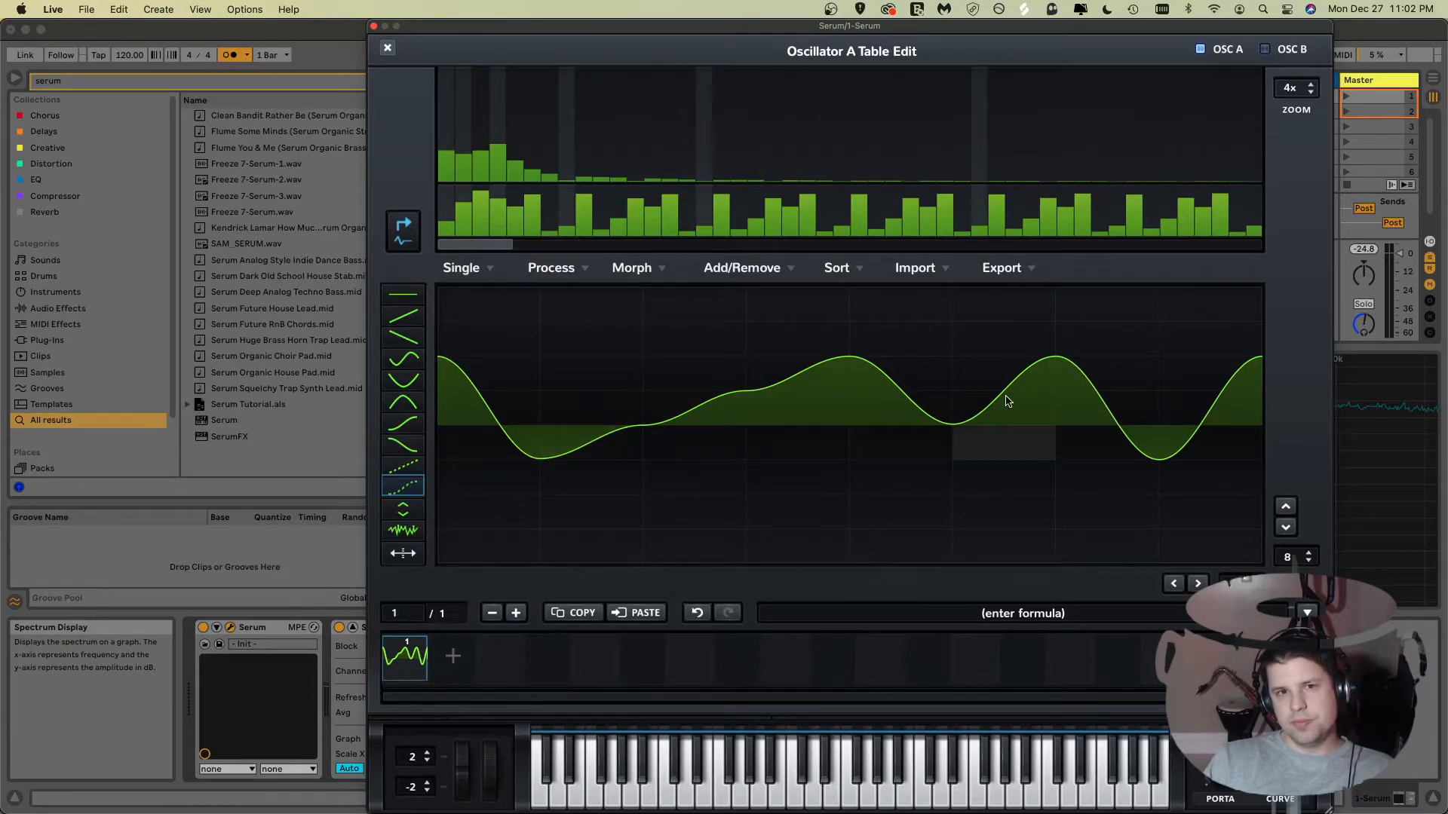
{"action": "left_click", "coordinate": [402, 465]}
{"action": "left_click_drag", "start_coordinate": [478, 414], "coordinate": [1251, 407]}
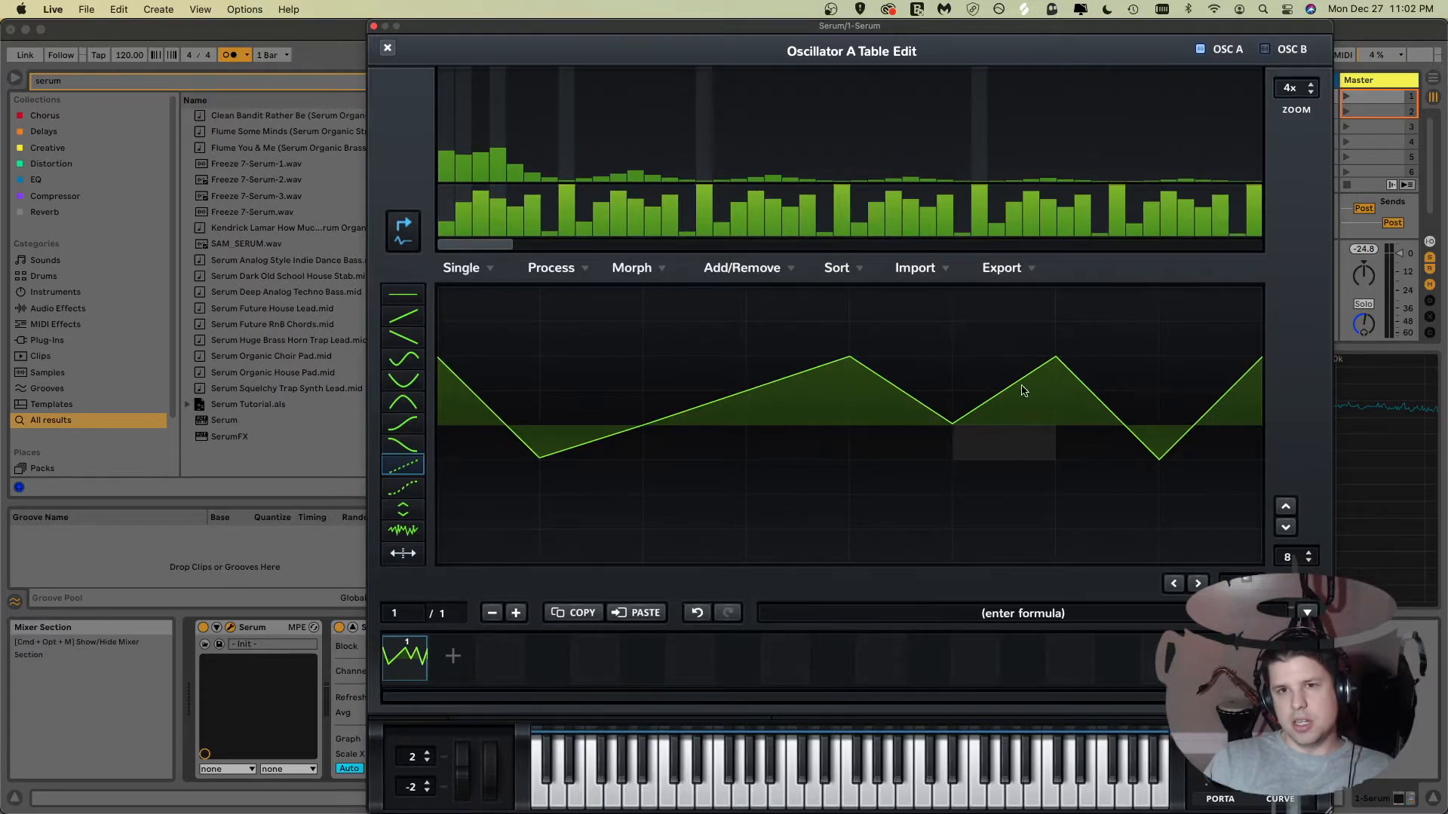
Step: Smooth the zigzag waveform into curves with the curve tool
{"action": "left_click", "coordinate": [403, 486]}
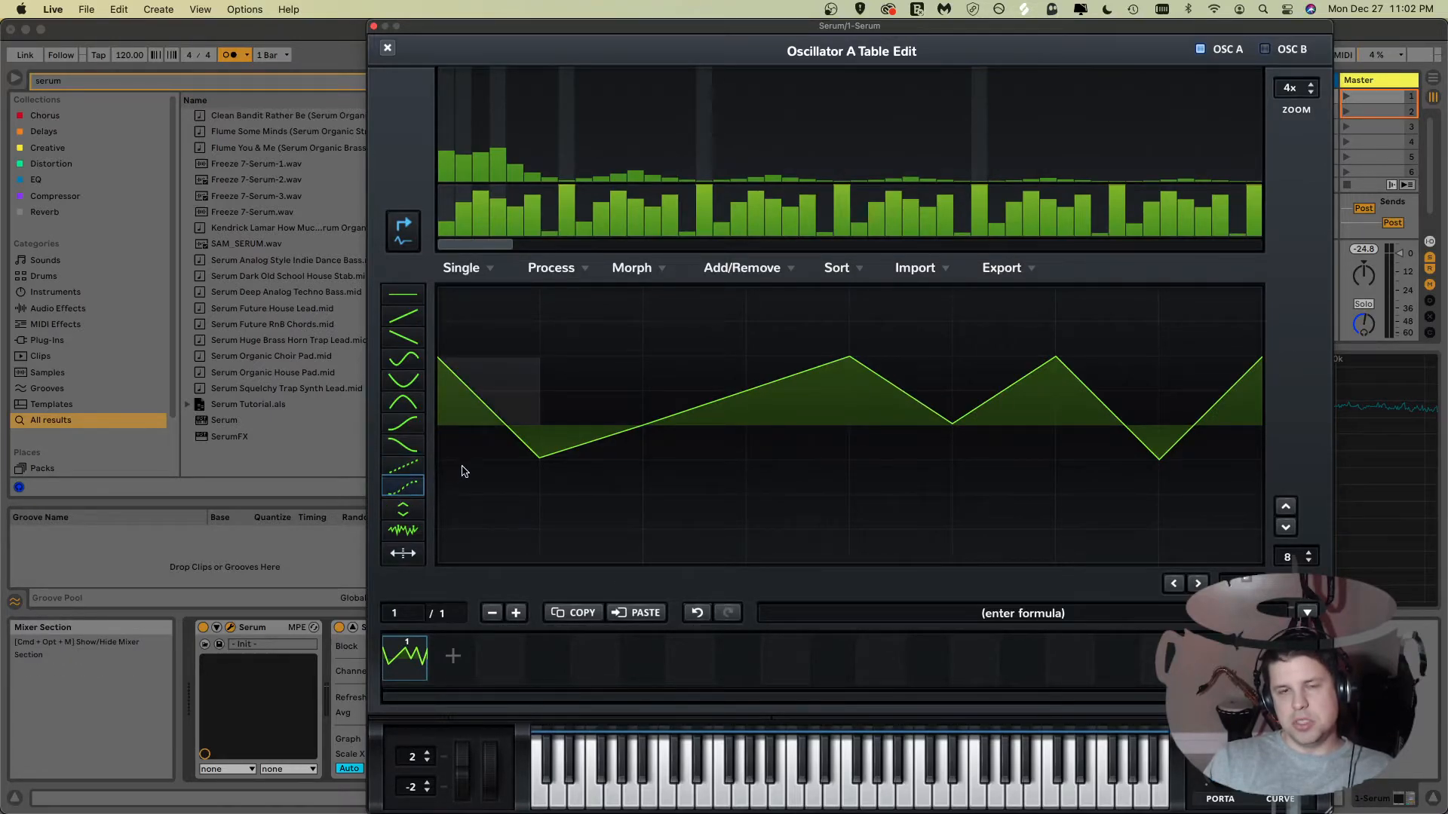
{"action": "left_click_drag", "start_coordinate": [464, 466], "coordinate": [1190, 412]}
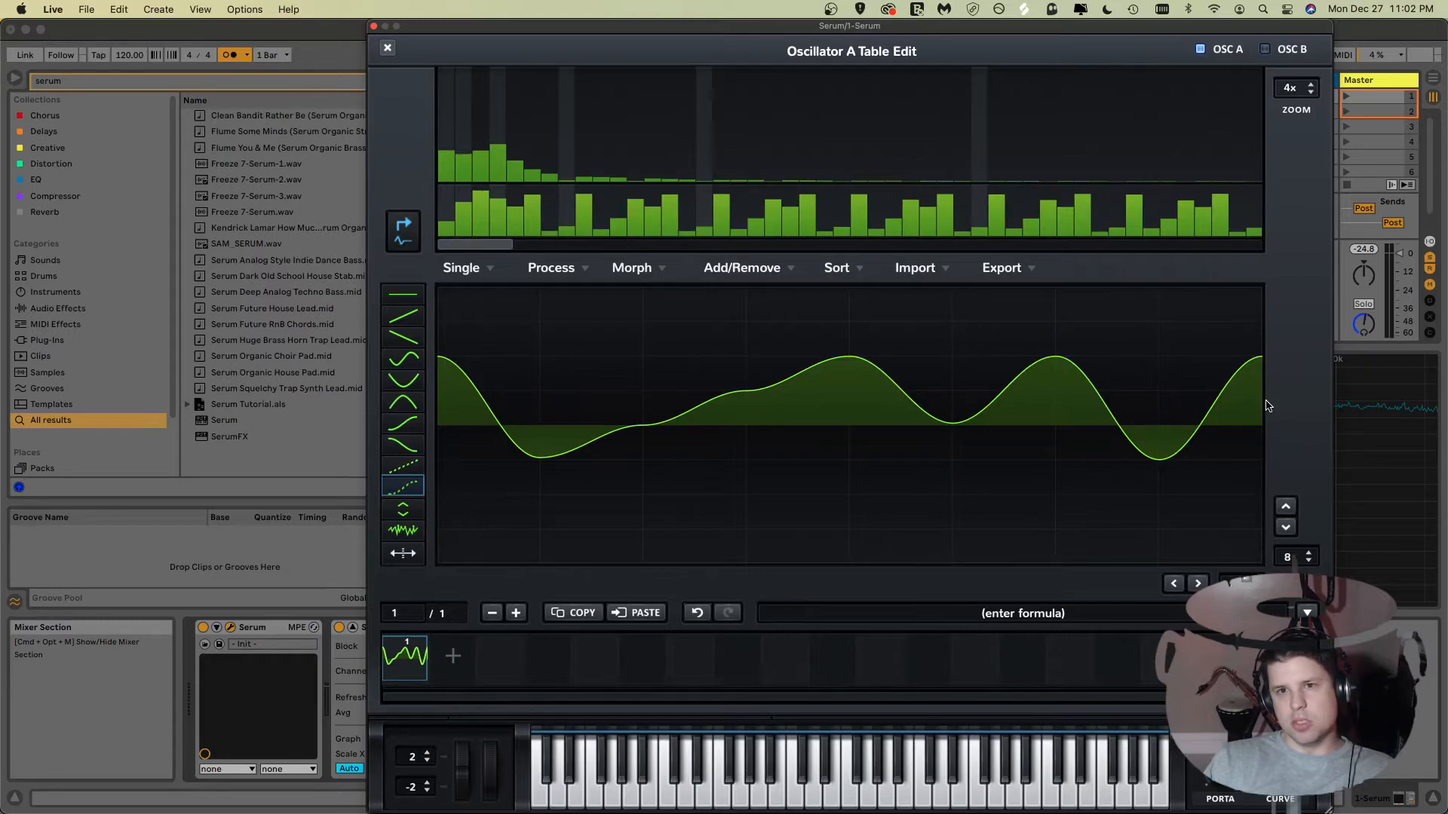
Step: Shift individual waveform cells up and down with the offset tool
{"action": "left_click", "coordinate": [404, 508]}
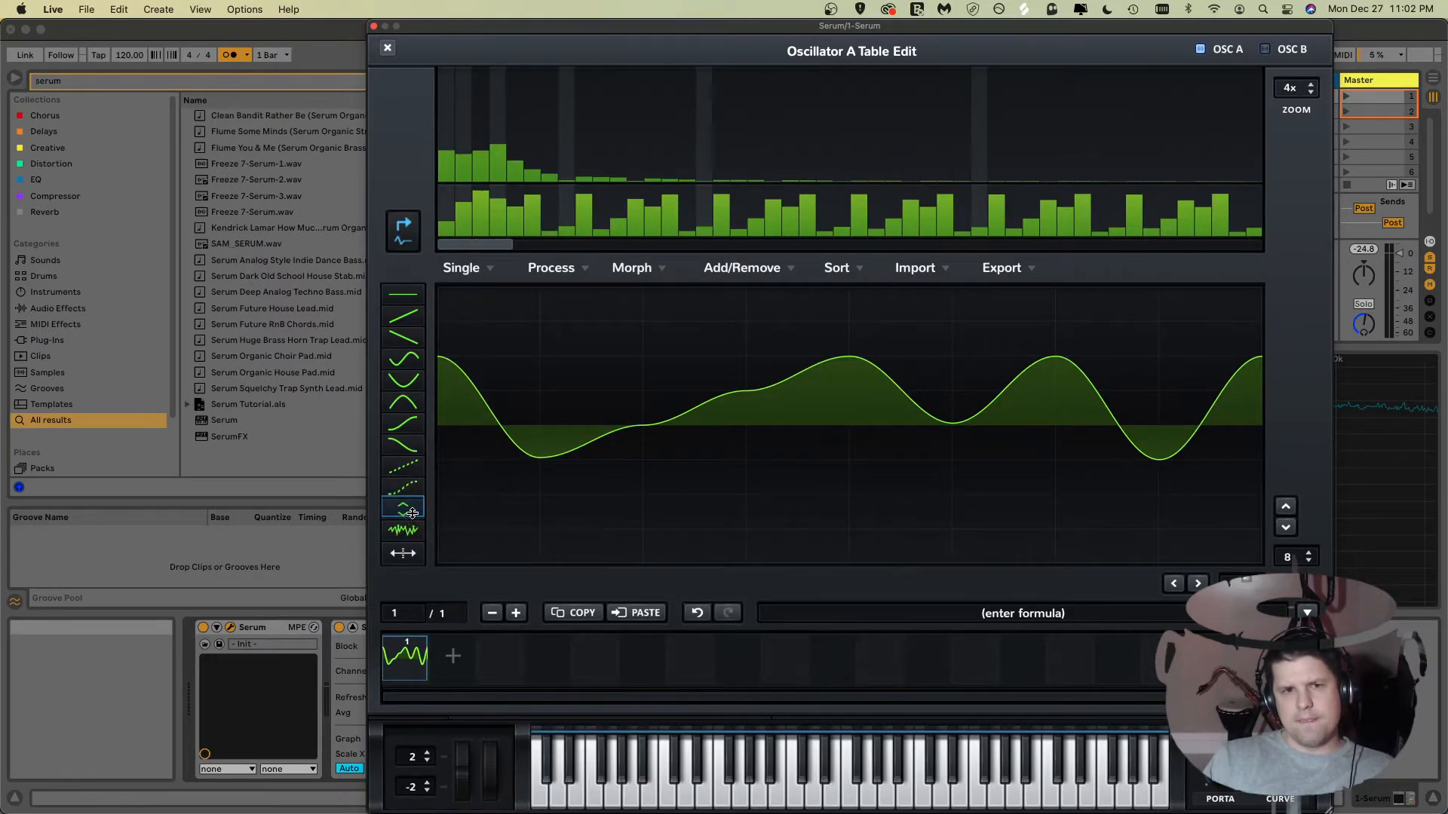
{"action": "left_click_drag", "start_coordinate": [575, 423], "coordinate": [577, 487]}
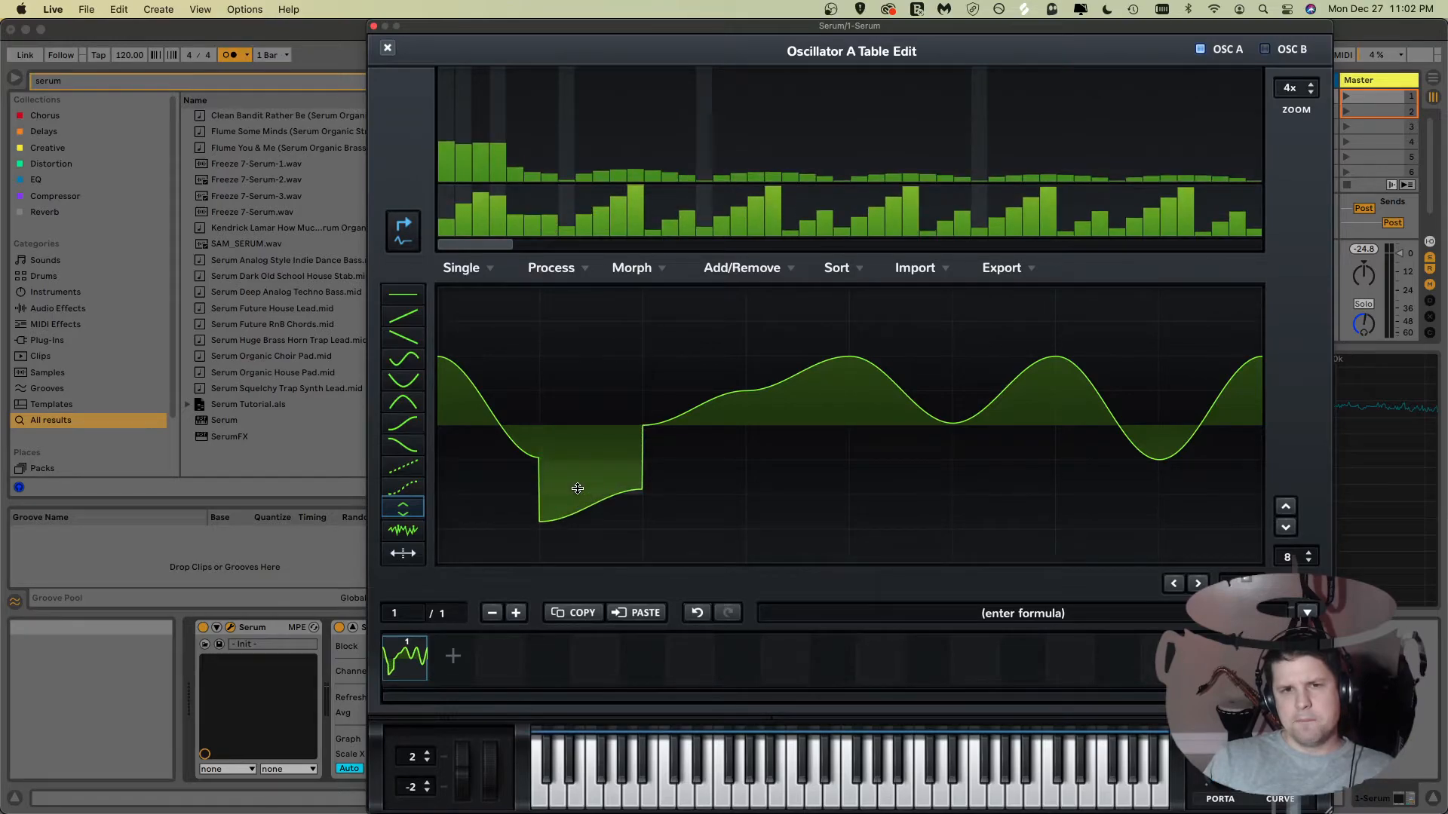
{"action": "mouse_move", "coordinate": [680, 430]}
{"action": "left_mouse_down"}
{"action": "mouse_move", "coordinate": [698, 376]}
{"action": "mouse_move", "coordinate": [769, 433]}
{"action": "mouse_move", "coordinate": [768, 478]}
{"action": "left_mouse_up"}
{"action": "left_click_drag", "start_coordinate": [852, 429], "coordinate": [888, 339]}
{"action": "mouse_move", "coordinate": [958, 408]}
{"action": "left_mouse_down"}
{"action": "mouse_move", "coordinate": [975, 495]}
{"action": "mouse_move", "coordinate": [974, 477]}
{"action": "left_mouse_up"}
{"action": "left_click_drag", "start_coordinate": [1076, 453], "coordinate": [1086, 384]}
{"action": "left_click_drag", "start_coordinate": [1177, 433], "coordinate": [1178, 525]}
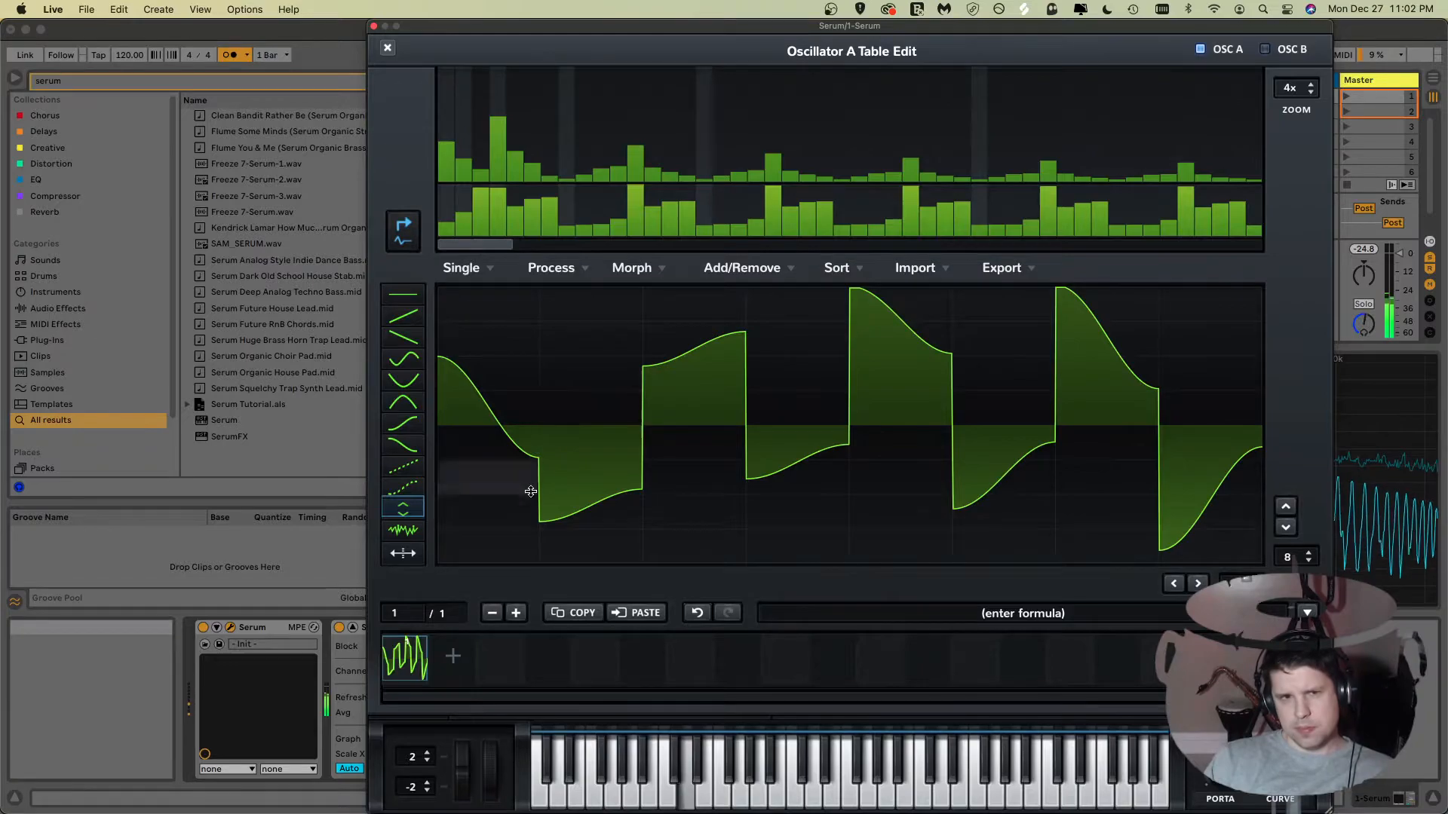
Step: Fill the waveform with noise using the noise tool and add a second wavetable frame
{"action": "left_click", "coordinate": [406, 531]}
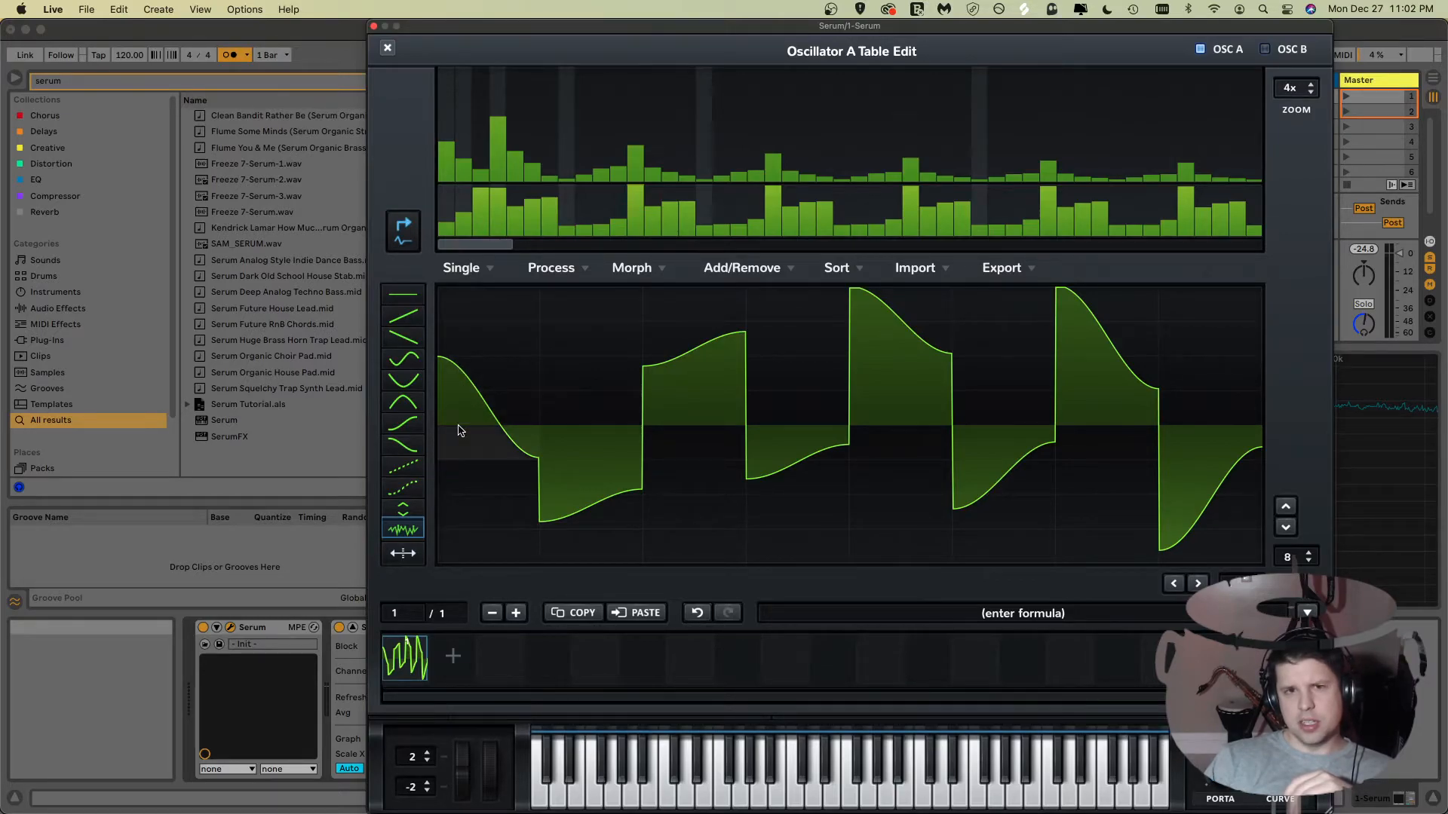
{"action": "mouse_move", "coordinate": [458, 431]}
{"action": "left_mouse_down"}
{"action": "mouse_move", "coordinate": [848, 358]}
{"action": "mouse_move", "coordinate": [1161, 332]}
{"action": "mouse_move", "coordinate": [1280, 344]}
{"action": "left_mouse_up"}
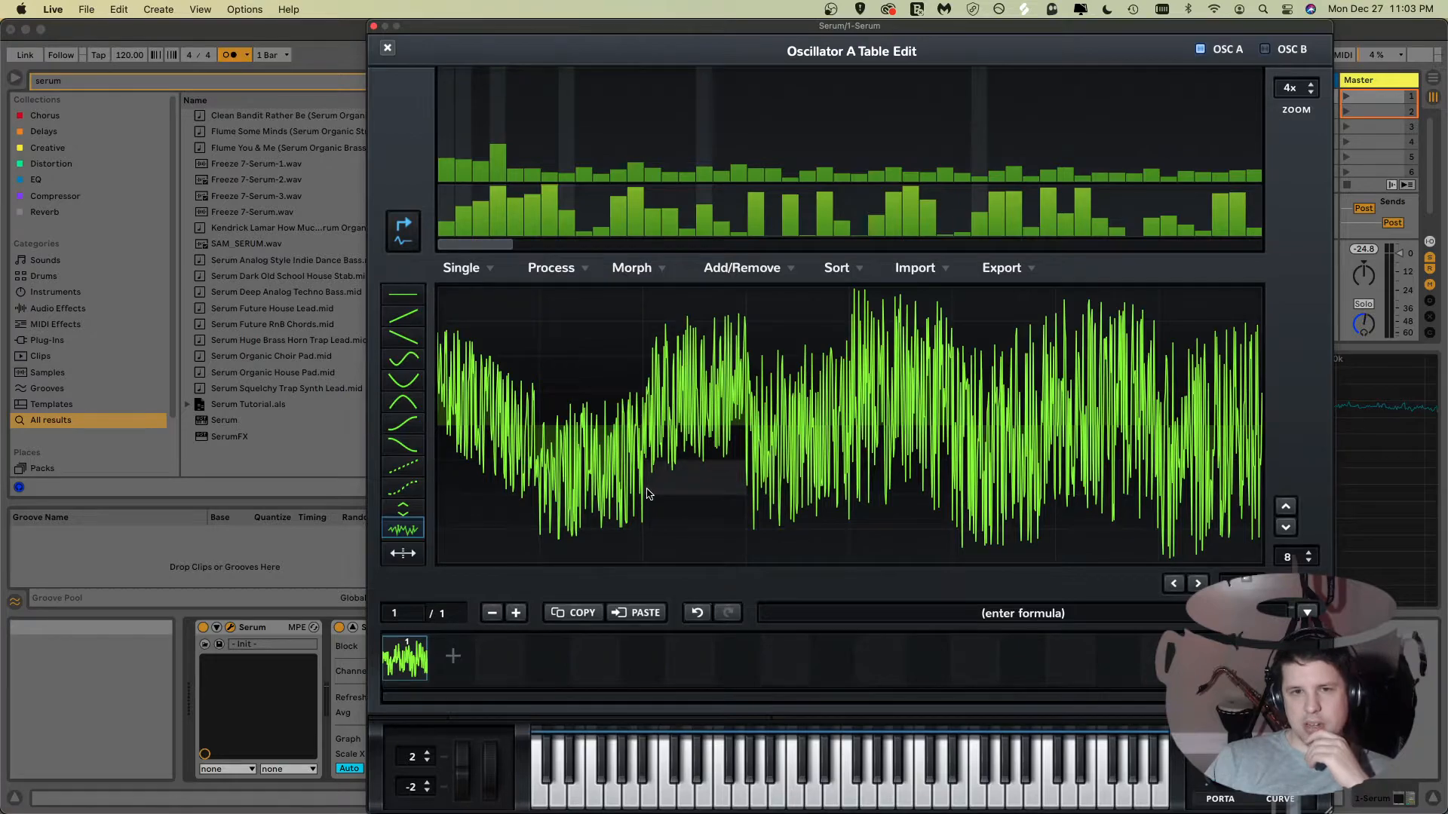
{"action": "left_click", "coordinate": [453, 642]}
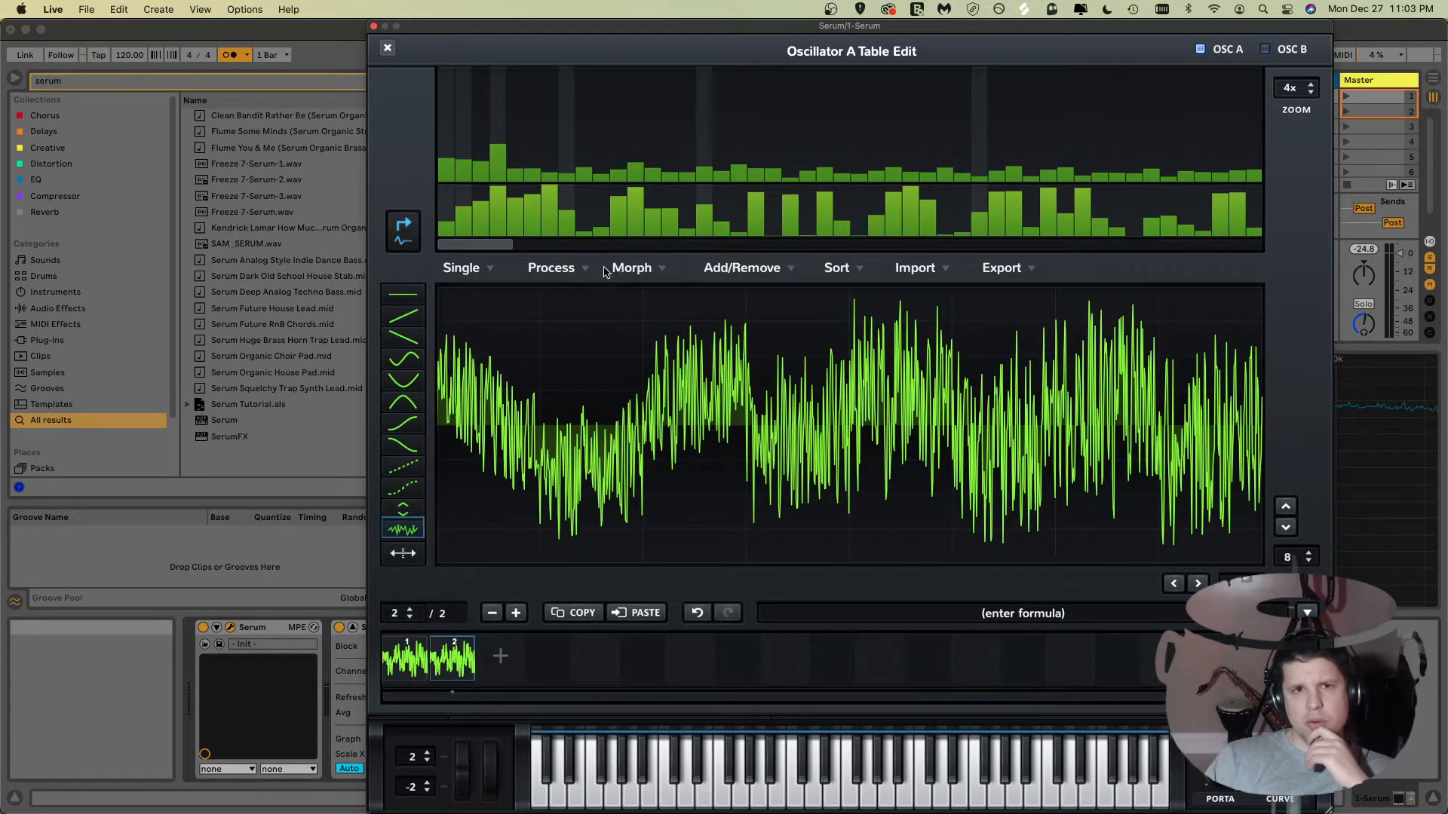
Step: Initialize the second wavetable frame to silence
{"action": "left_click", "coordinate": [472, 273]}
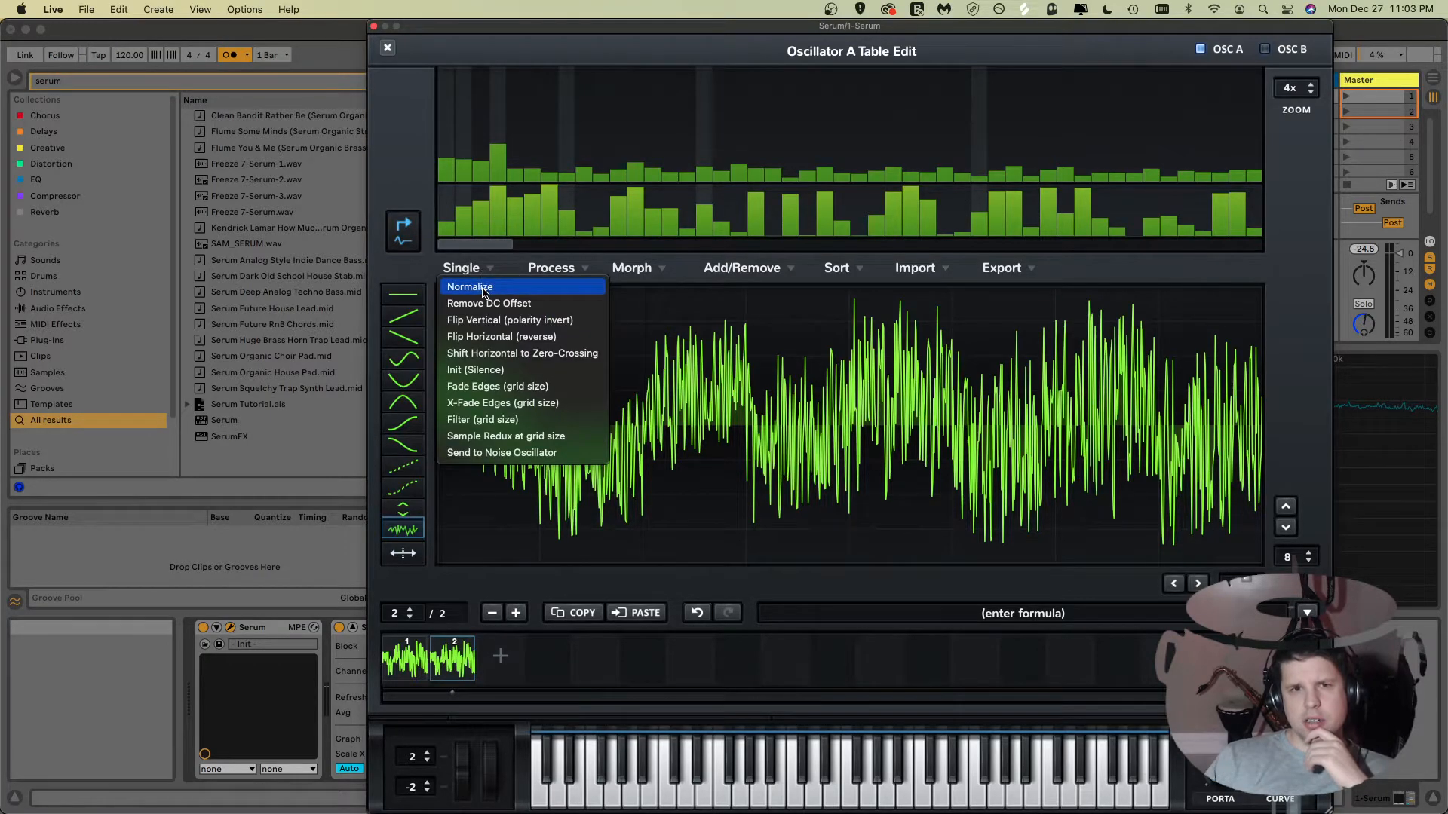
{"action": "left_click", "coordinate": [474, 369]}
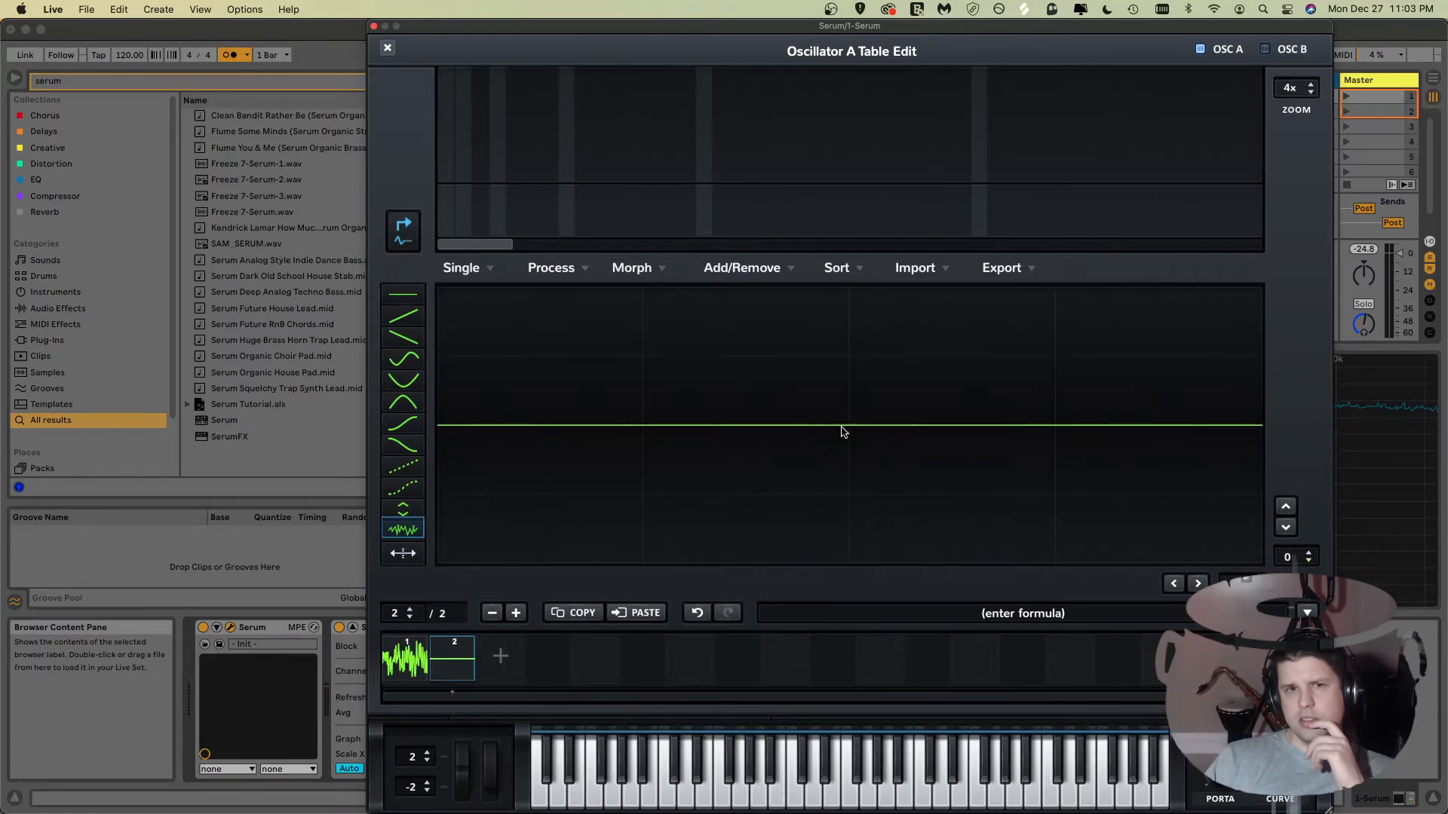
Step: Draw a smooth two-peak sine-like waveform across the second frame with the drawing tools
{"action": "left_click_drag", "start_coordinate": [459, 431], "coordinate": [537, 392]}
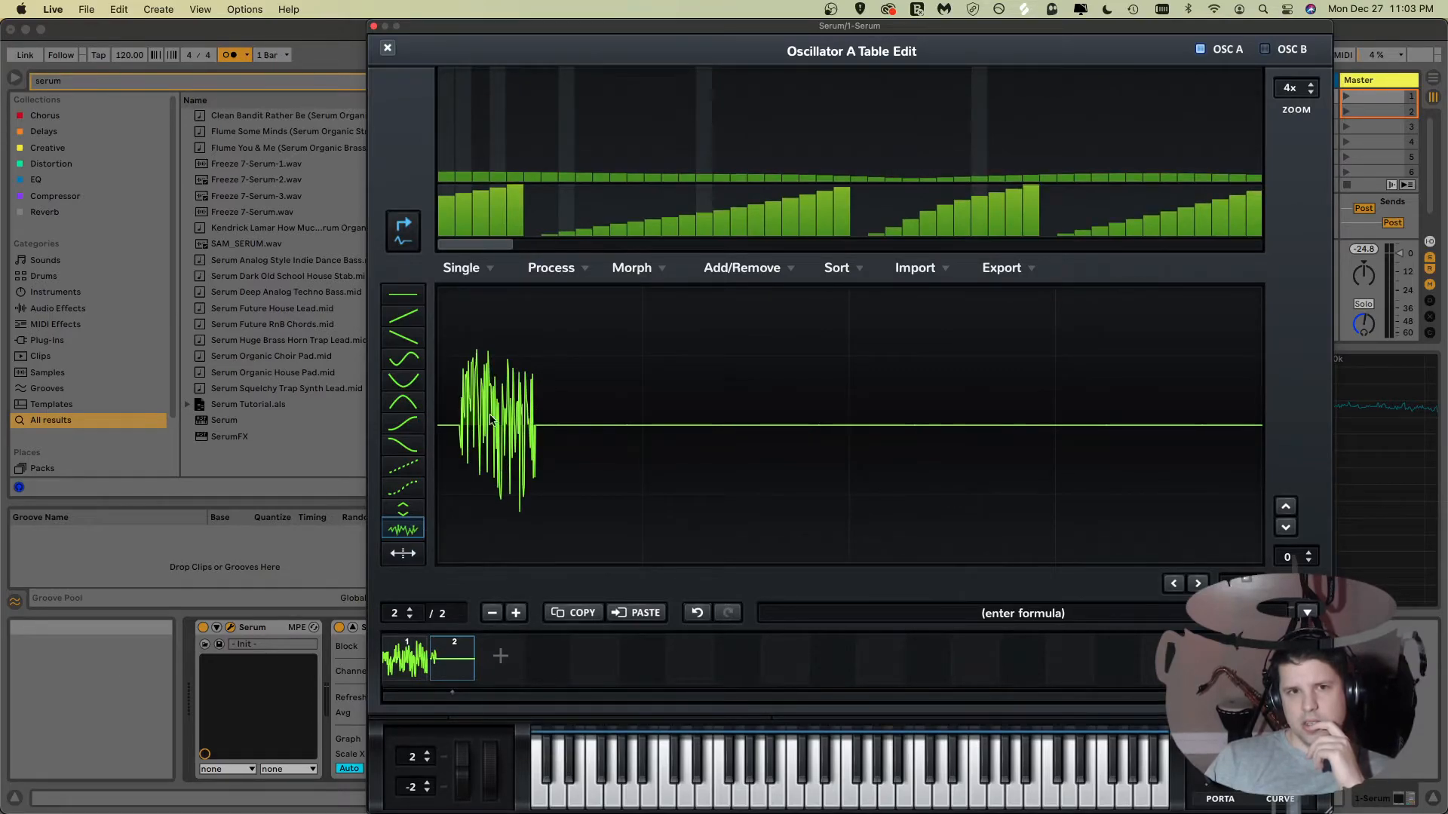
{"action": "left_click", "coordinate": [394, 320]}
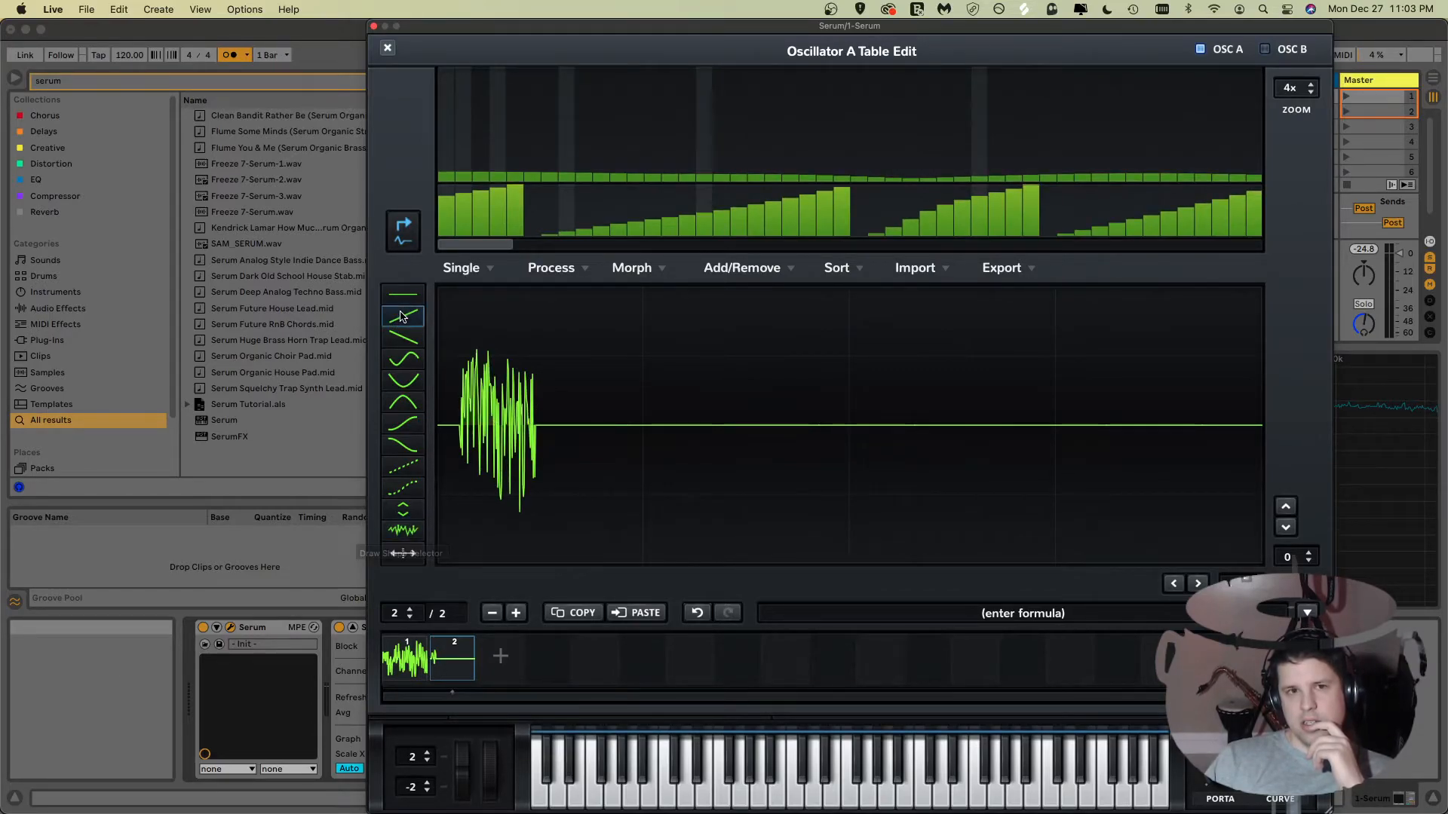
{"action": "mouse_move", "coordinate": [458, 439]}
{"action": "left_mouse_down"}
{"action": "mouse_move", "coordinate": [521, 407]}
{"action": "mouse_move", "coordinate": [612, 415]}
{"action": "mouse_move", "coordinate": [734, 462]}
{"action": "mouse_move", "coordinate": [870, 365]}
{"action": "mouse_move", "coordinate": [942, 344]}
{"action": "mouse_move", "coordinate": [990, 387]}
{"action": "mouse_move", "coordinate": [1040, 494]}
{"action": "mouse_move", "coordinate": [1187, 365]}
{"action": "mouse_move", "coordinate": [1300, 379]}
{"action": "left_mouse_up"}
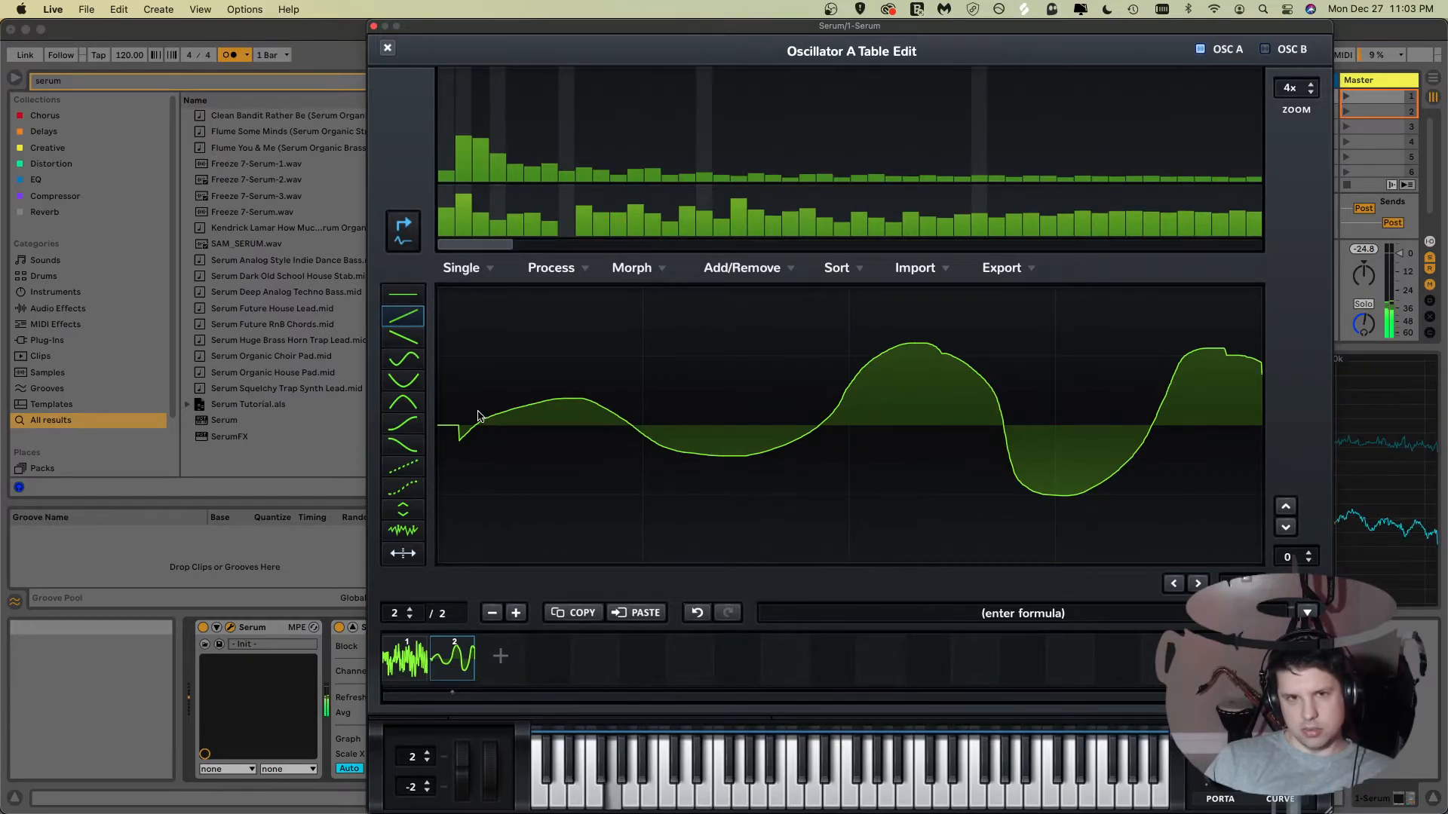
{"action": "mouse_move", "coordinate": [463, 427]}
{"action": "left_mouse_down"}
{"action": "mouse_move", "coordinate": [533, 337]}
{"action": "mouse_move", "coordinate": [656, 330]}
{"action": "mouse_move", "coordinate": [711, 462]}
{"action": "mouse_move", "coordinate": [873, 495]}
{"action": "mouse_move", "coordinate": [992, 336]}
{"action": "mouse_move", "coordinate": [1109, 383]}
{"action": "mouse_move", "coordinate": [1140, 487]}
{"action": "mouse_move", "coordinate": [1210, 549]}
{"action": "mouse_move", "coordinate": [1295, 553]}
{"action": "left_mouse_up"}
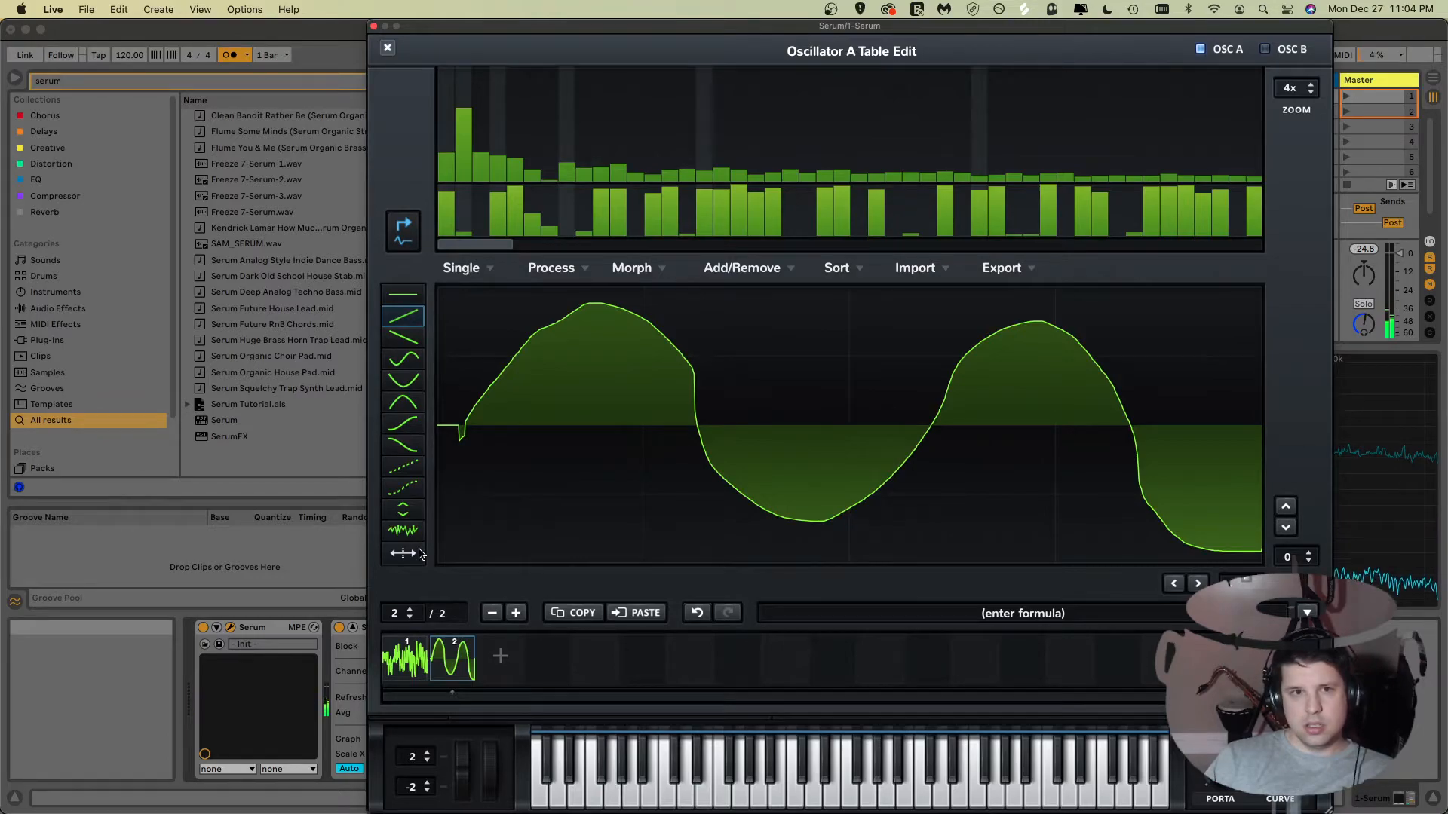
Step: Add noise over the drawn waveform with the noise tool
{"action": "left_click", "coordinate": [403, 530]}
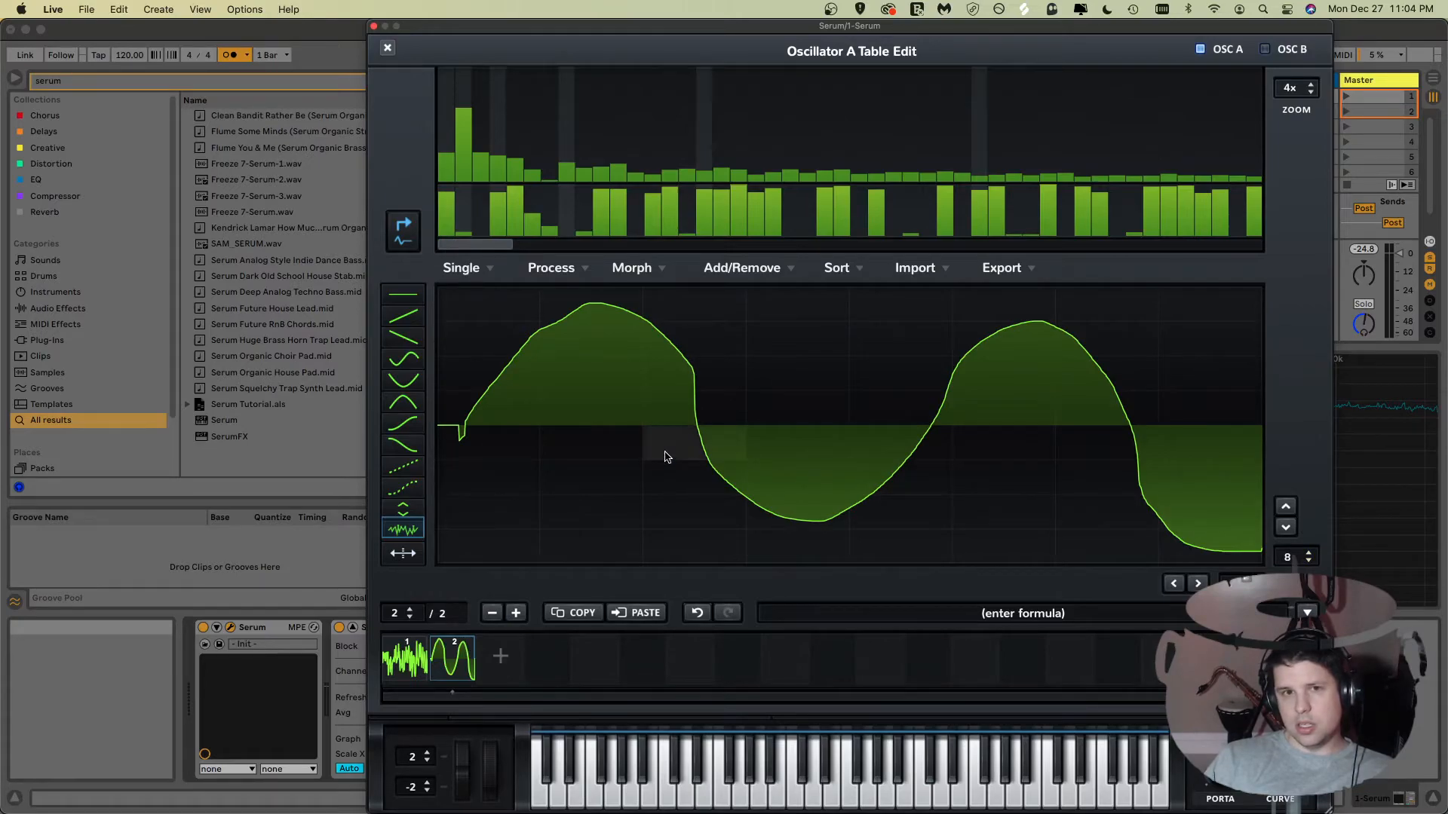
{"action": "mouse_move", "coordinate": [453, 426]}
{"action": "left_mouse_down"}
{"action": "mouse_move", "coordinate": [631, 443]}
{"action": "mouse_move", "coordinate": [837, 517]}
{"action": "mouse_move", "coordinate": [1209, 528]}
{"action": "left_mouse_up"}
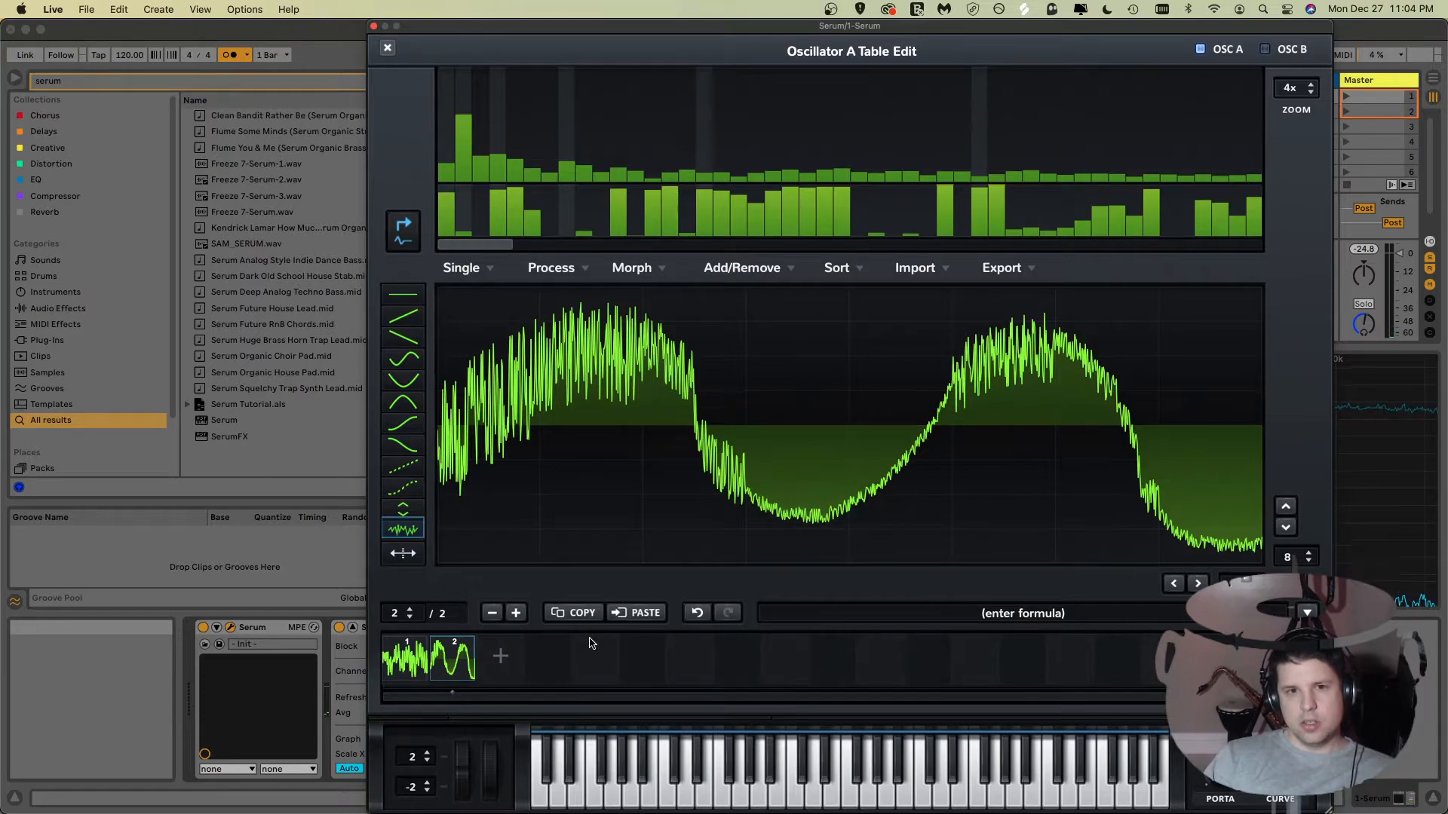
Step: Compare the first and second wavetable frames by switching between them
{"action": "left_click", "coordinate": [397, 663]}
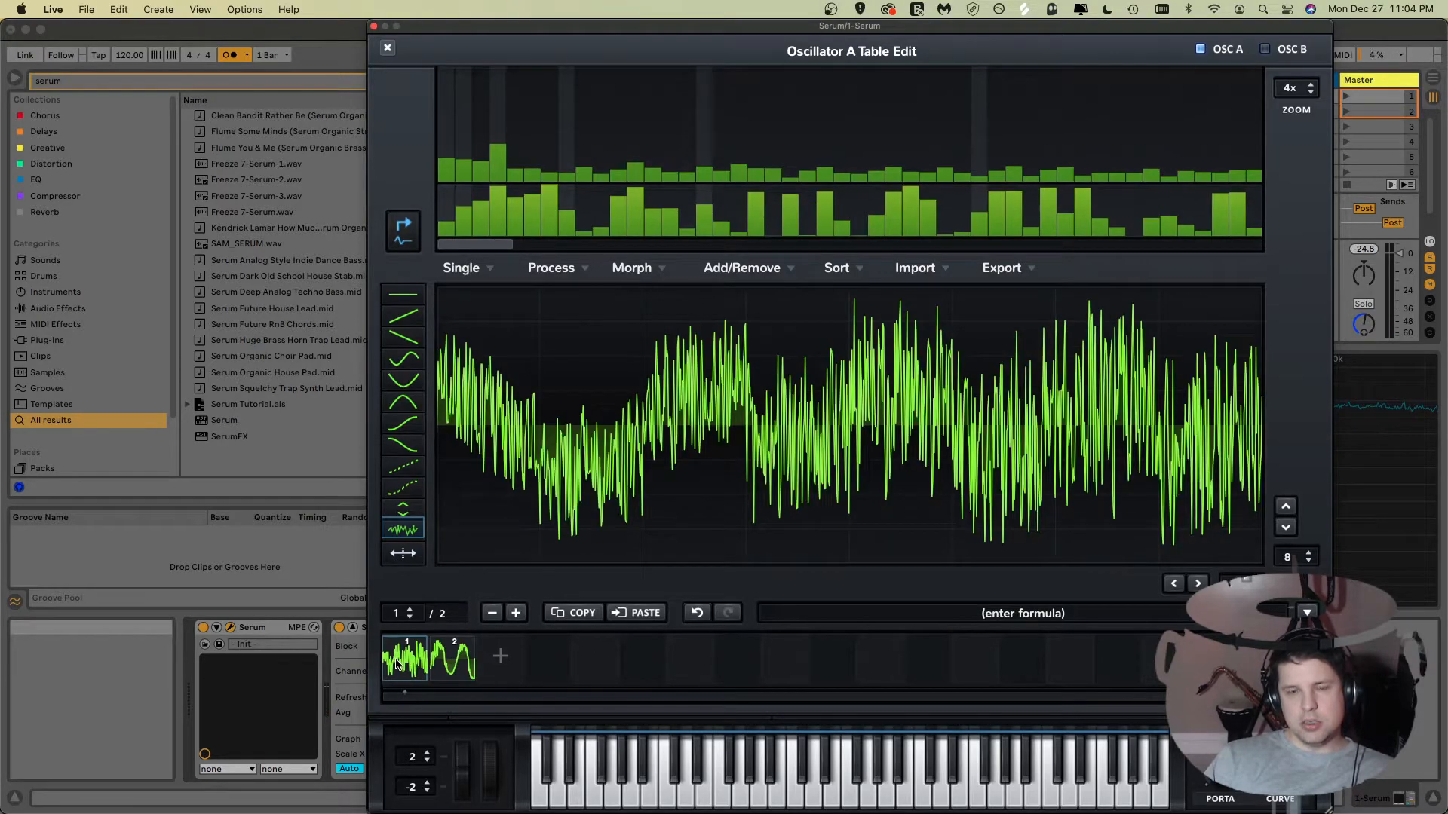
{"action": "left_click", "coordinate": [446, 663]}
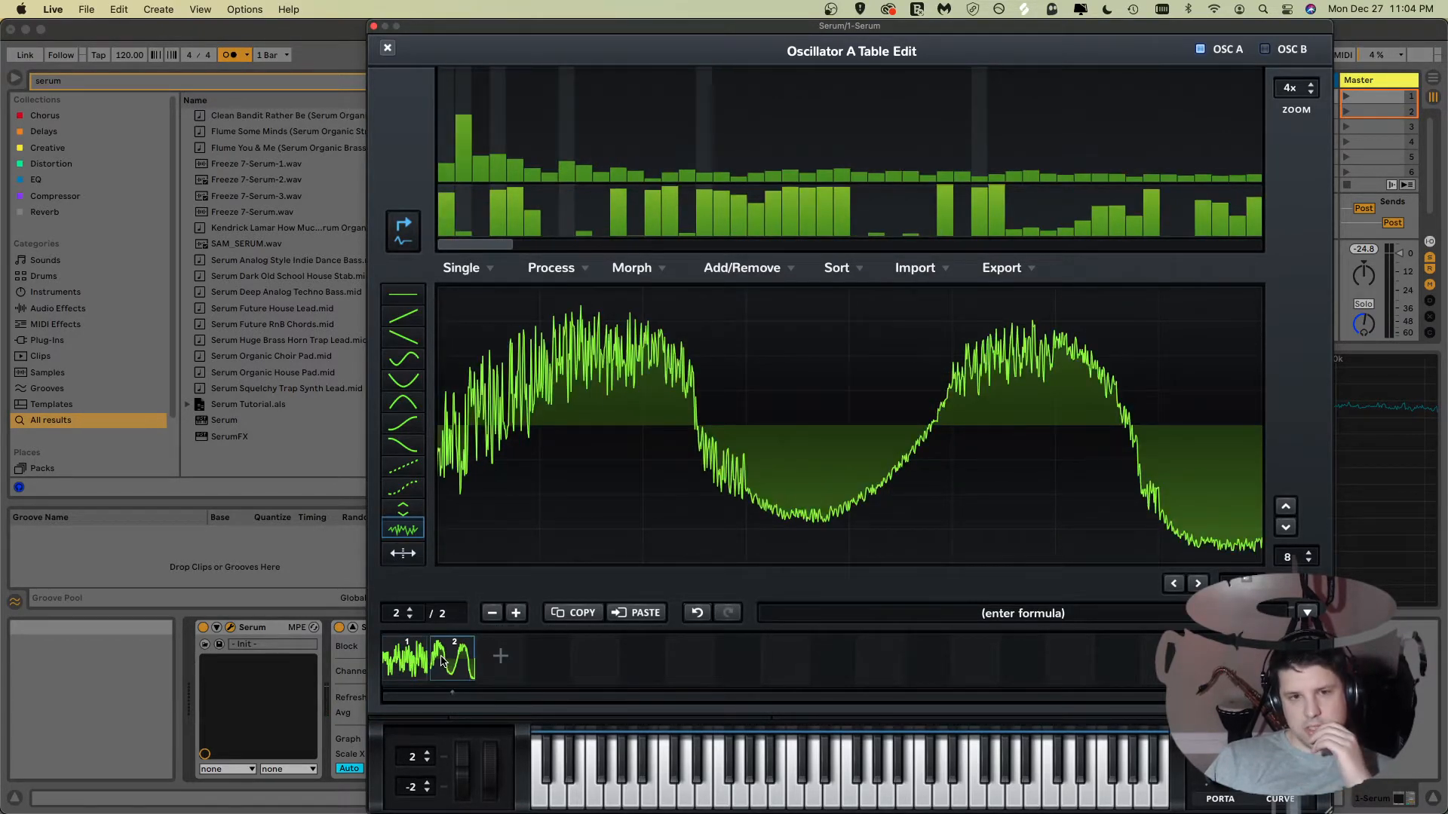
{"action": "left_click", "coordinate": [412, 668]}
{"action": "left_click", "coordinate": [445, 666]}
{"action": "left_click", "coordinate": [412, 669]}
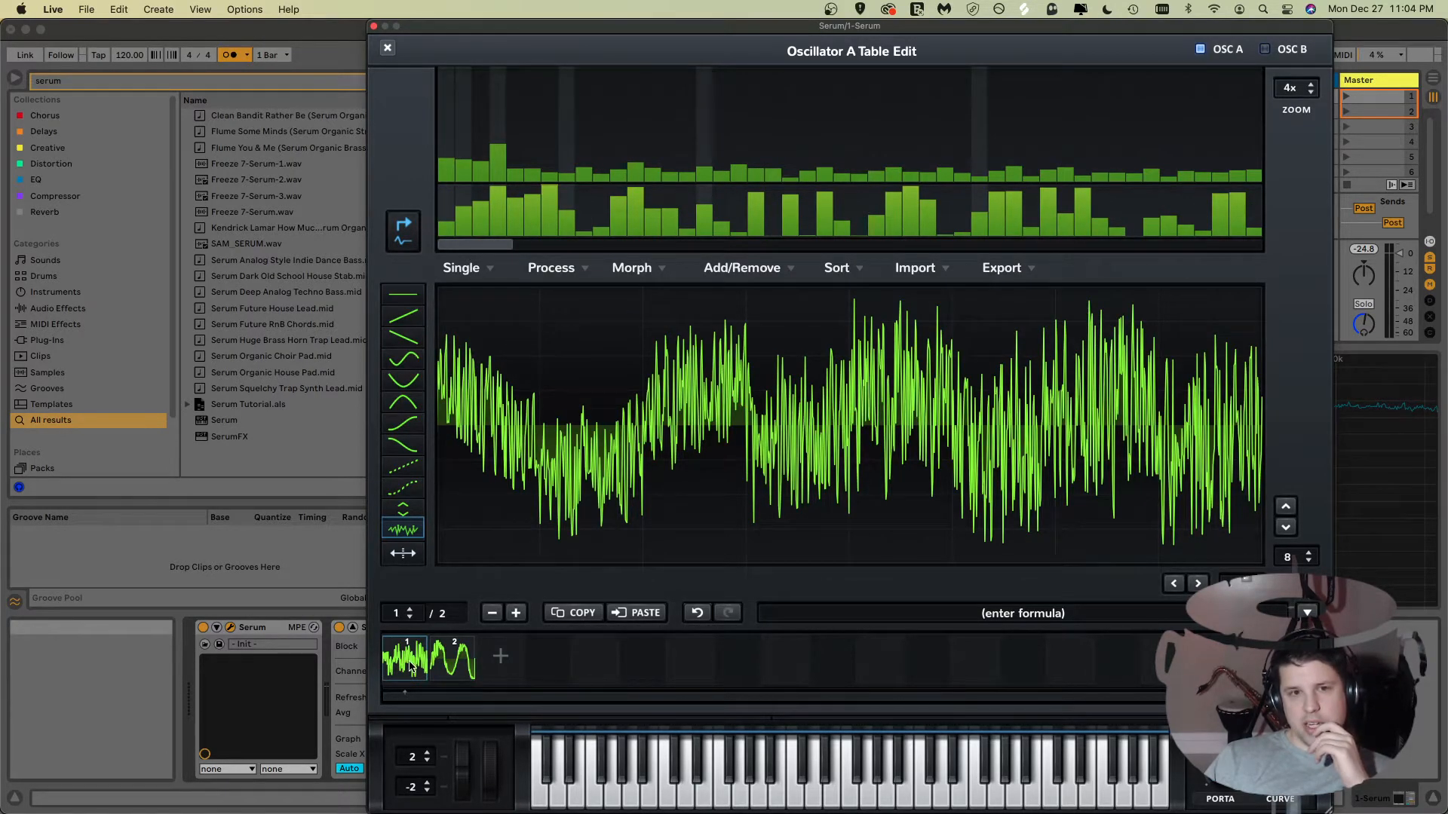
{"action": "left_click", "coordinate": [447, 667]}
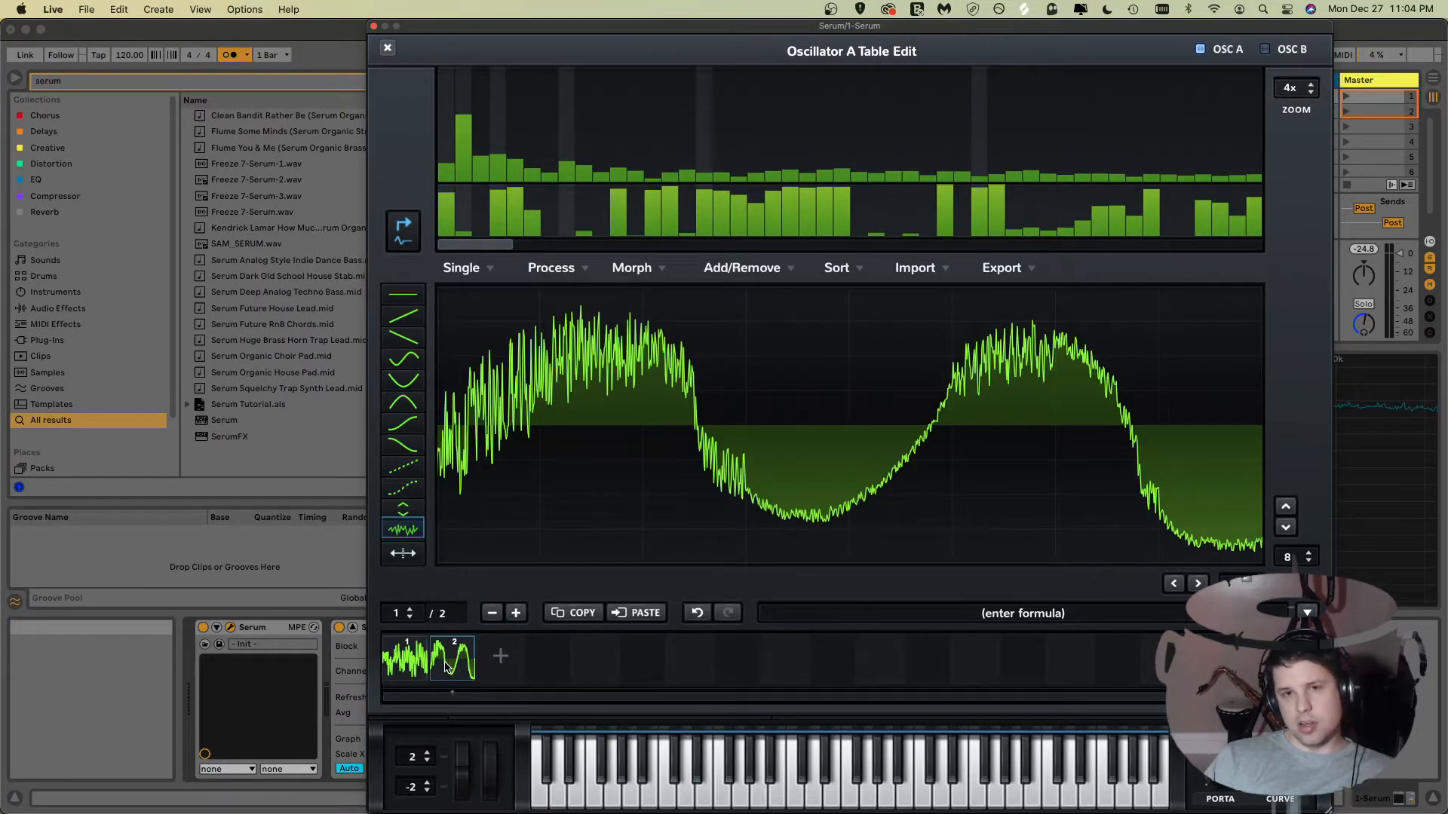
{"action": "left_click", "coordinate": [389, 661]}
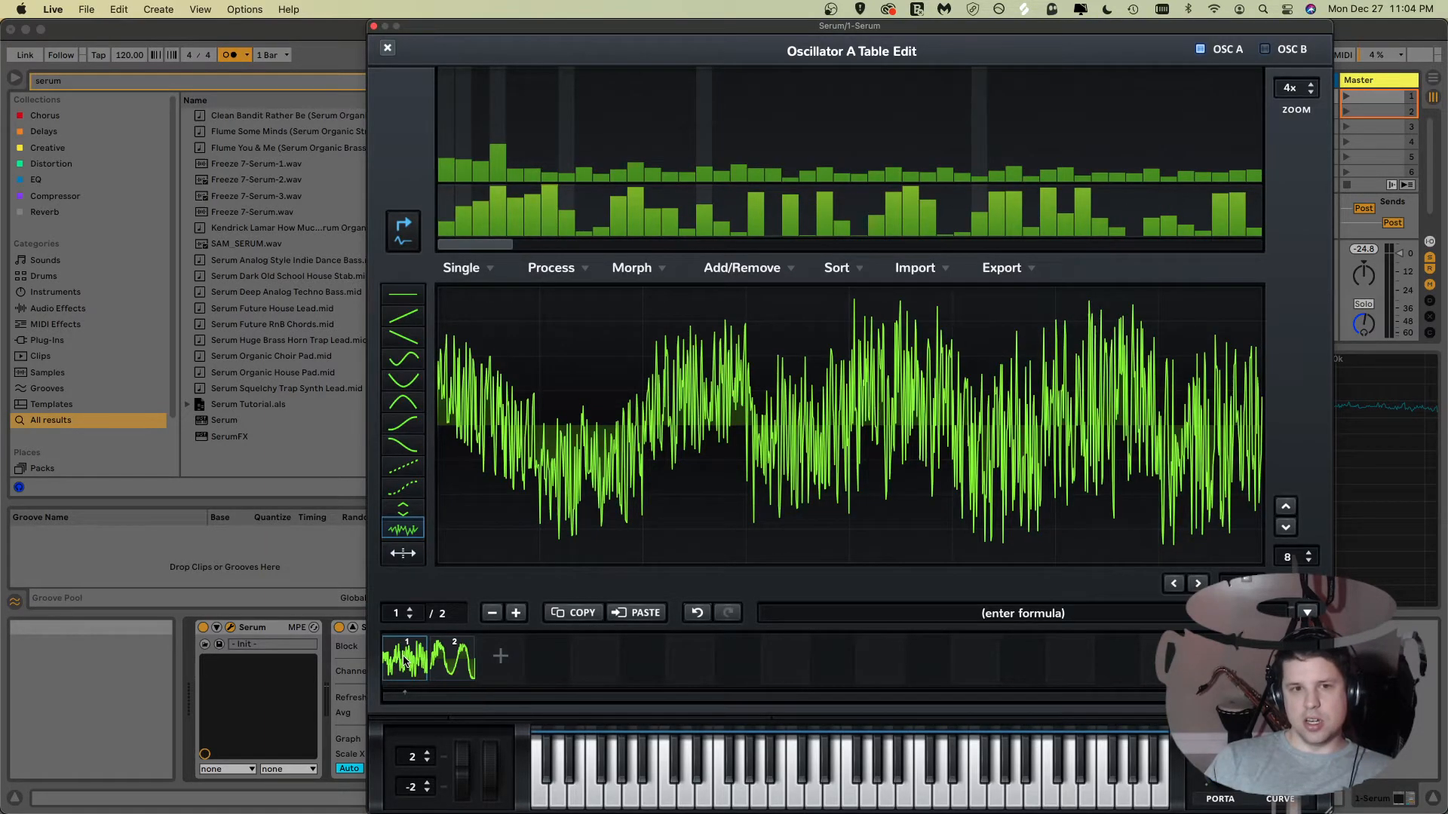
{"action": "left_click", "coordinate": [462, 661]}
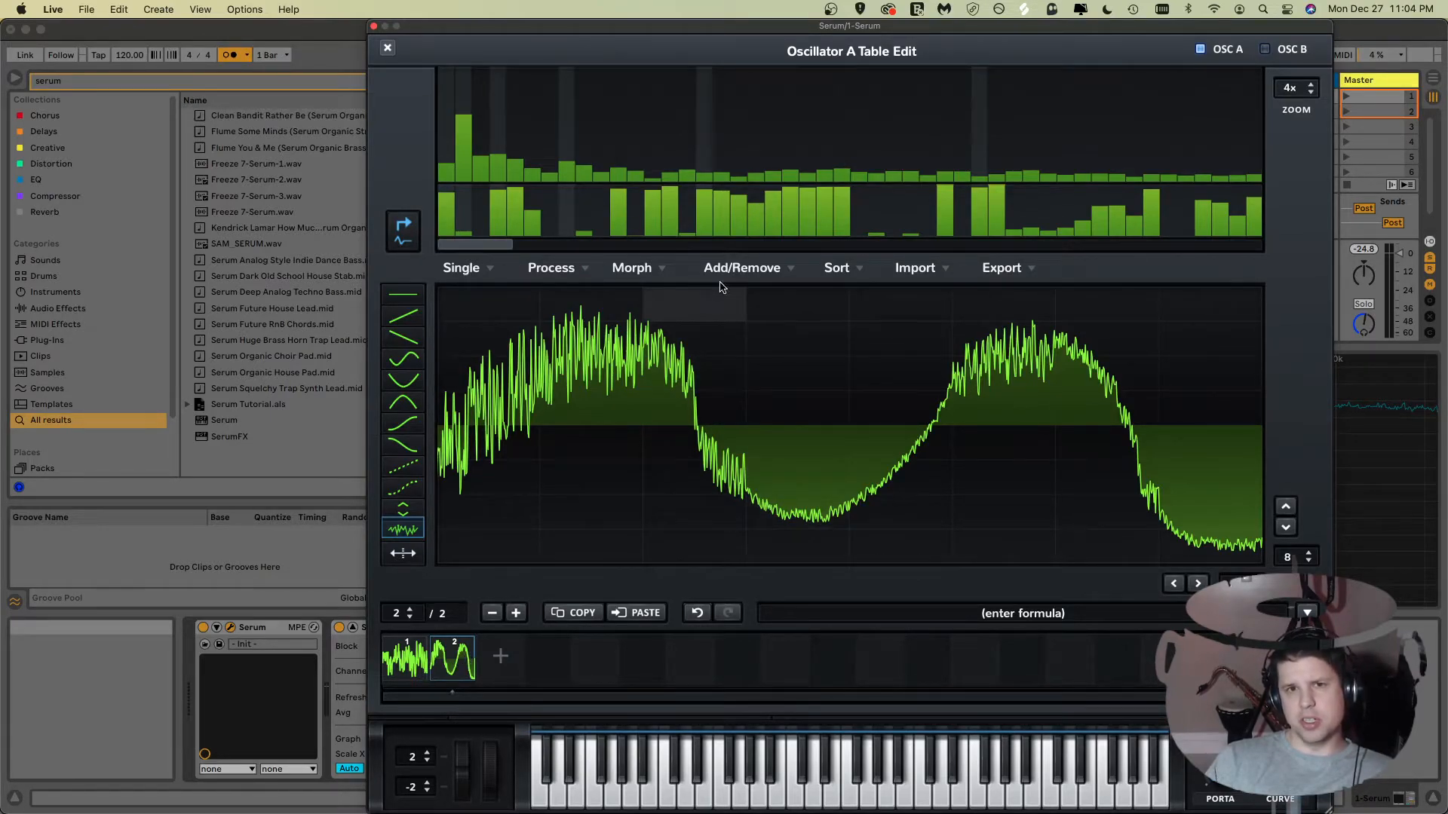
Step: Create a Morph - Crossfade between the two frames and close the table editor
{"action": "left_click", "coordinate": [633, 269]}
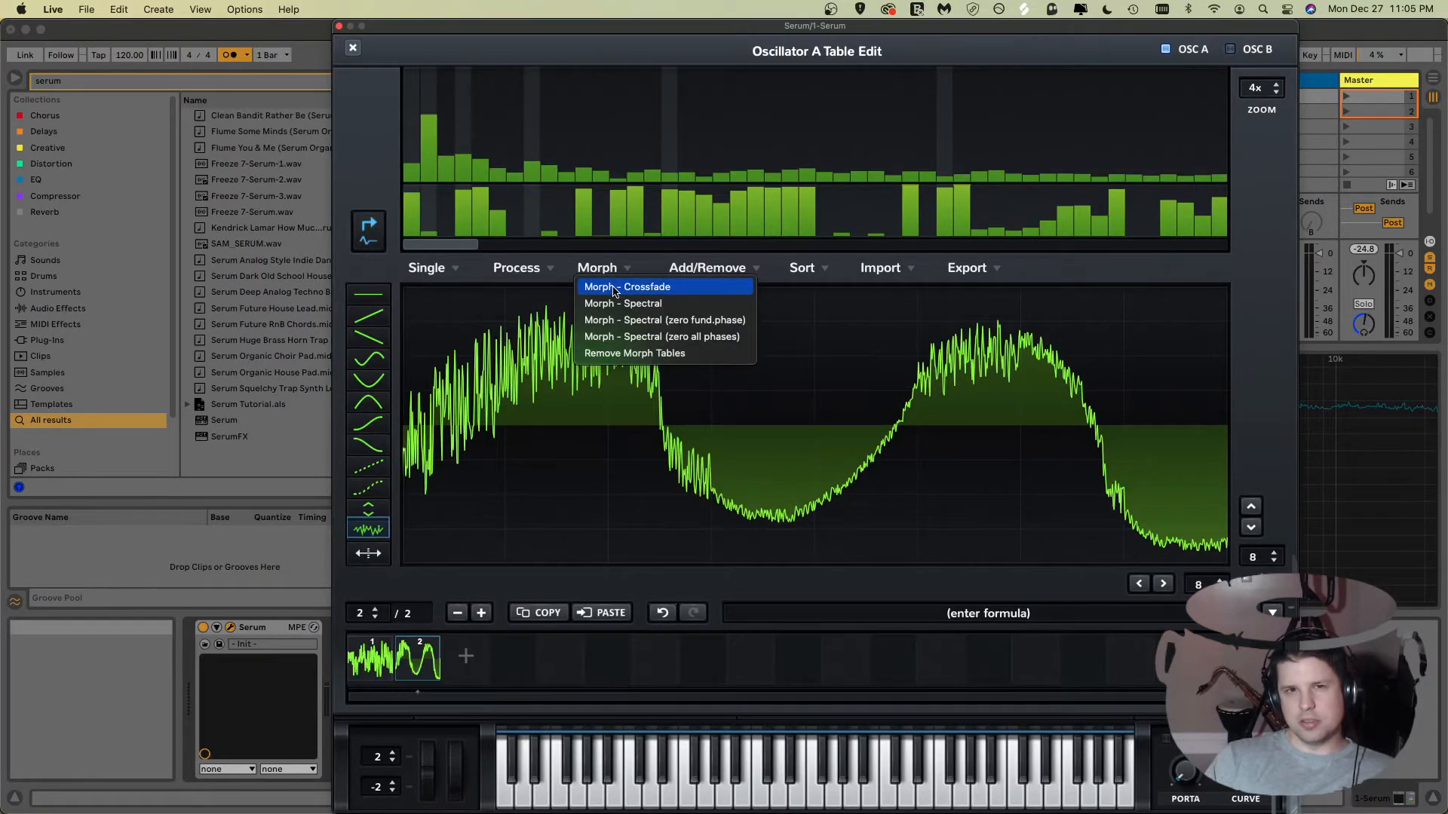
{"action": "left_click", "coordinate": [615, 287]}
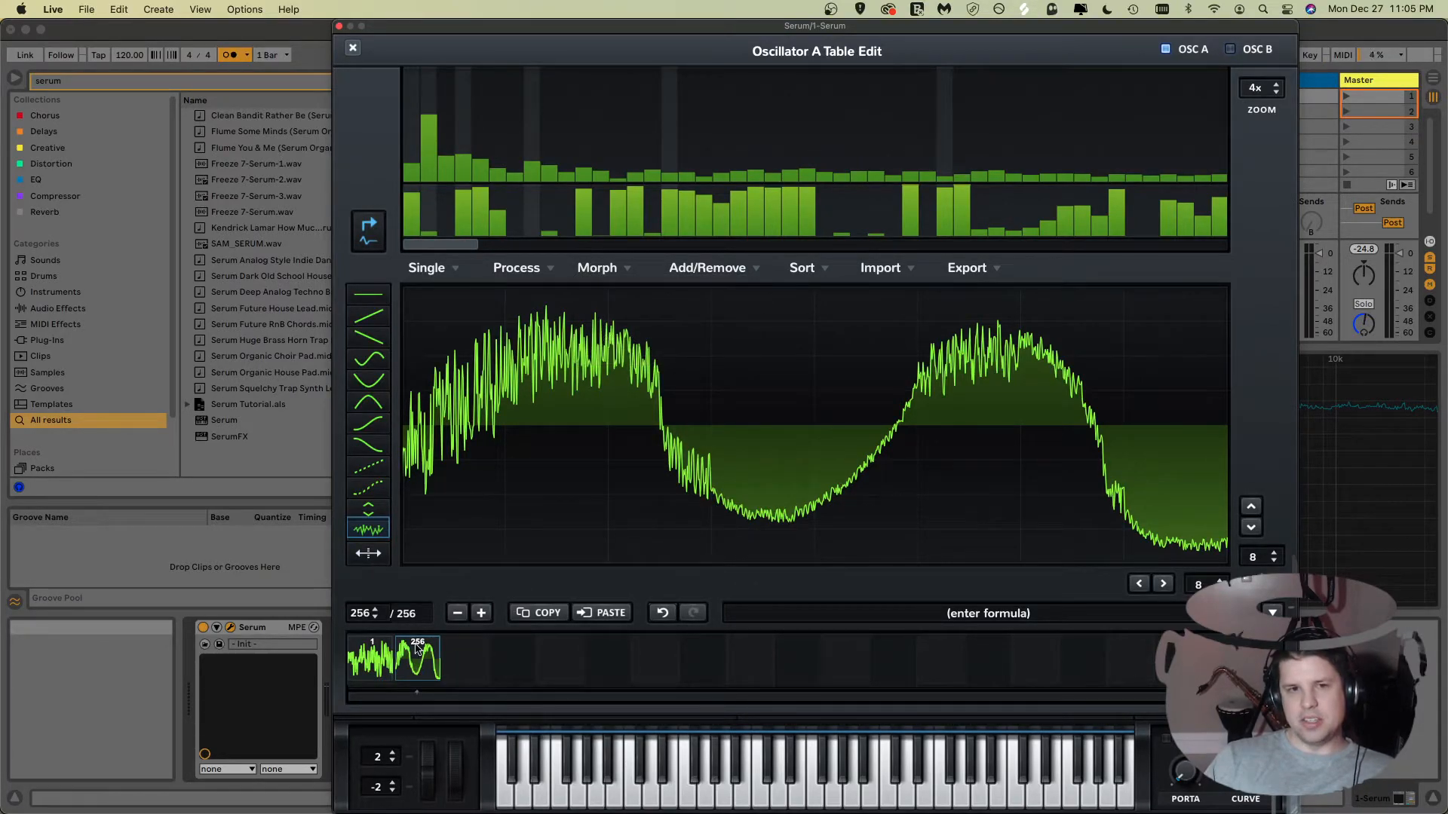
{"action": "left_click", "coordinate": [377, 653]}
{"action": "left_click", "coordinate": [405, 655]}
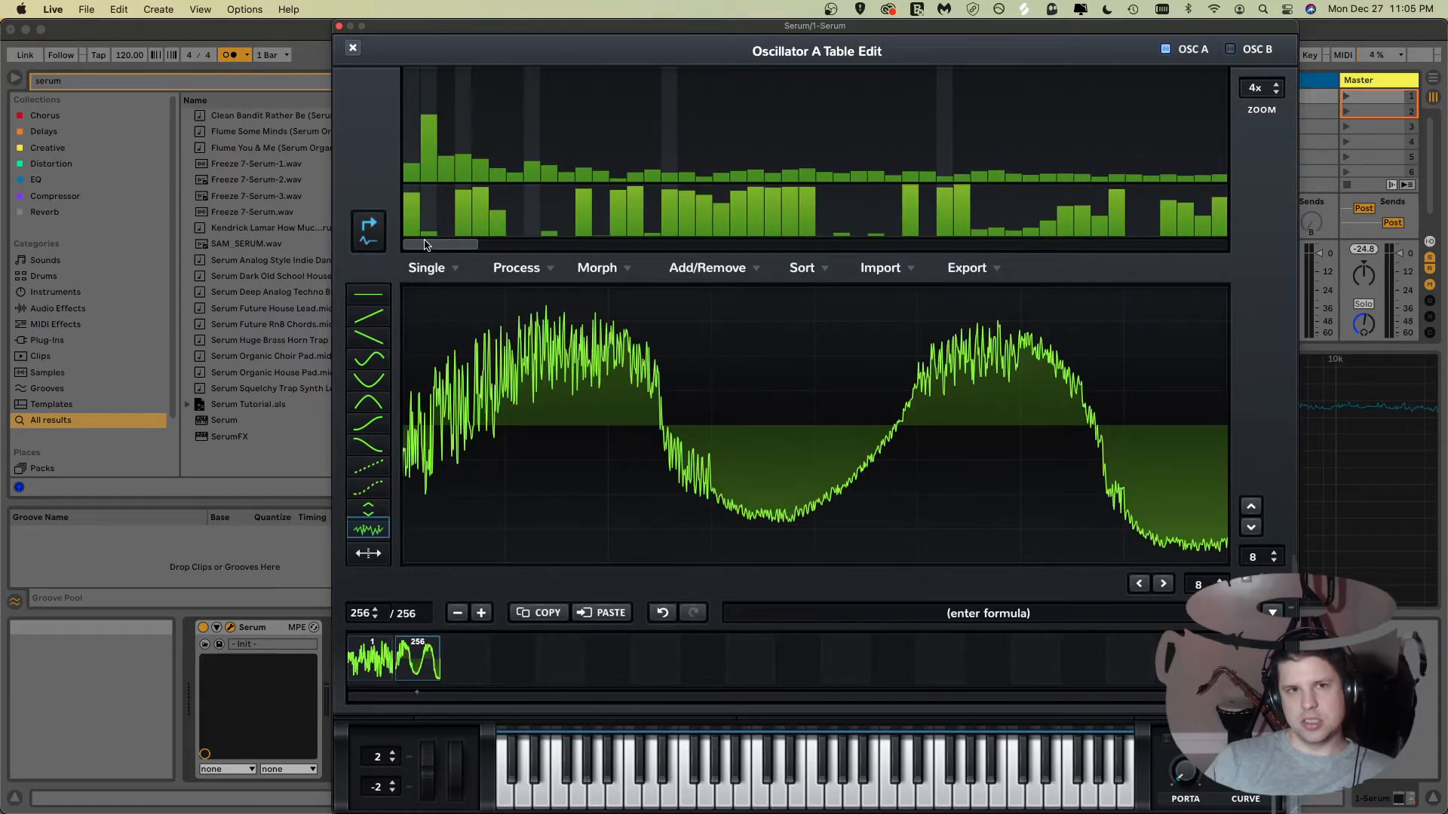
{"action": "left_click", "coordinate": [352, 48]}
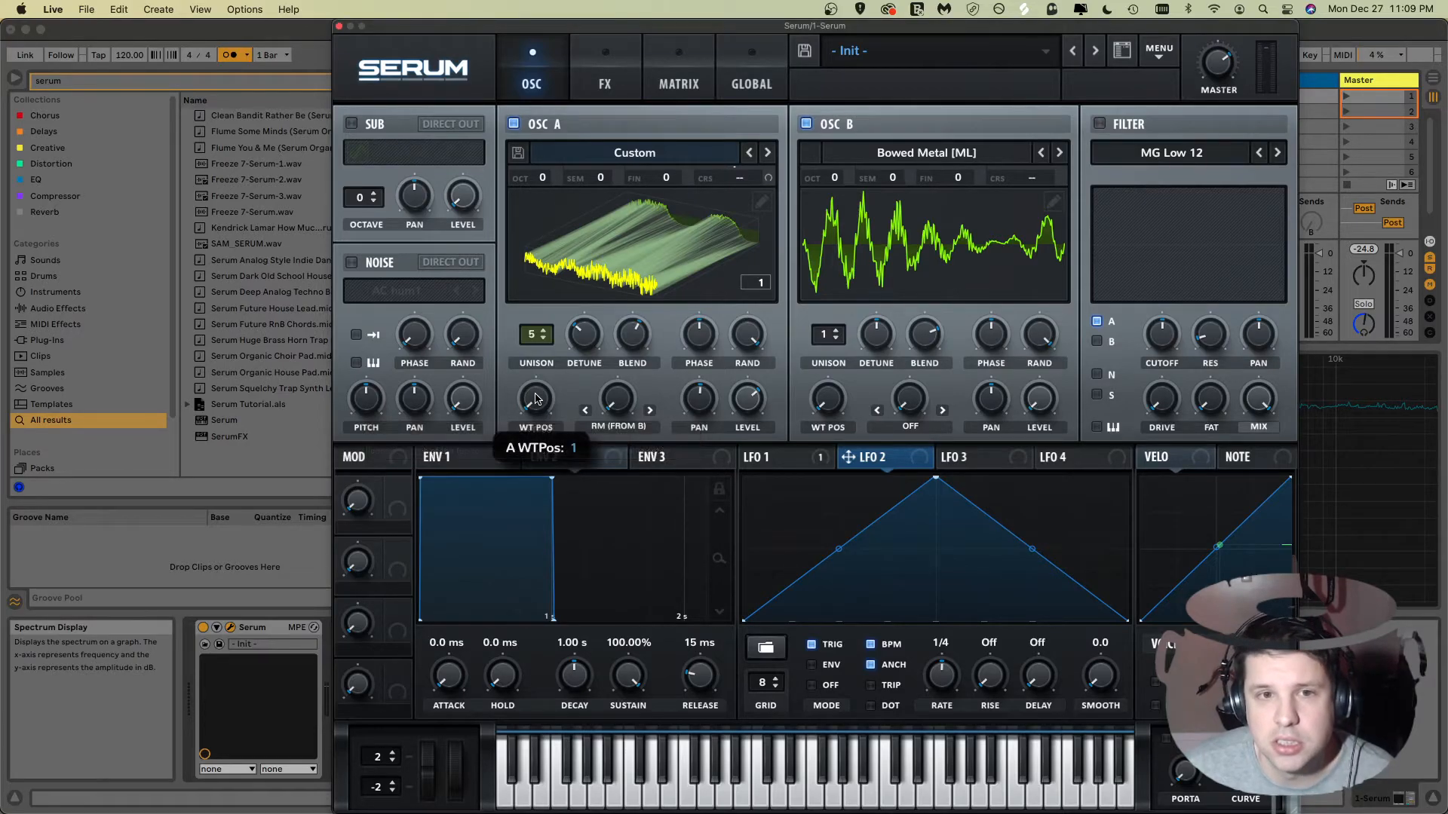
Step: Sweep Oscillator A's wavetable position through the morphed frames
{"action": "mouse_move", "coordinate": [537, 402]}
{"action": "left_mouse_down"}
{"action": "mouse_move", "coordinate": [537, 385]}
{"action": "mouse_move", "coordinate": [535, 413]}
{"action": "left_mouse_up"}
{"action": "left_click", "coordinate": [623, 247]}
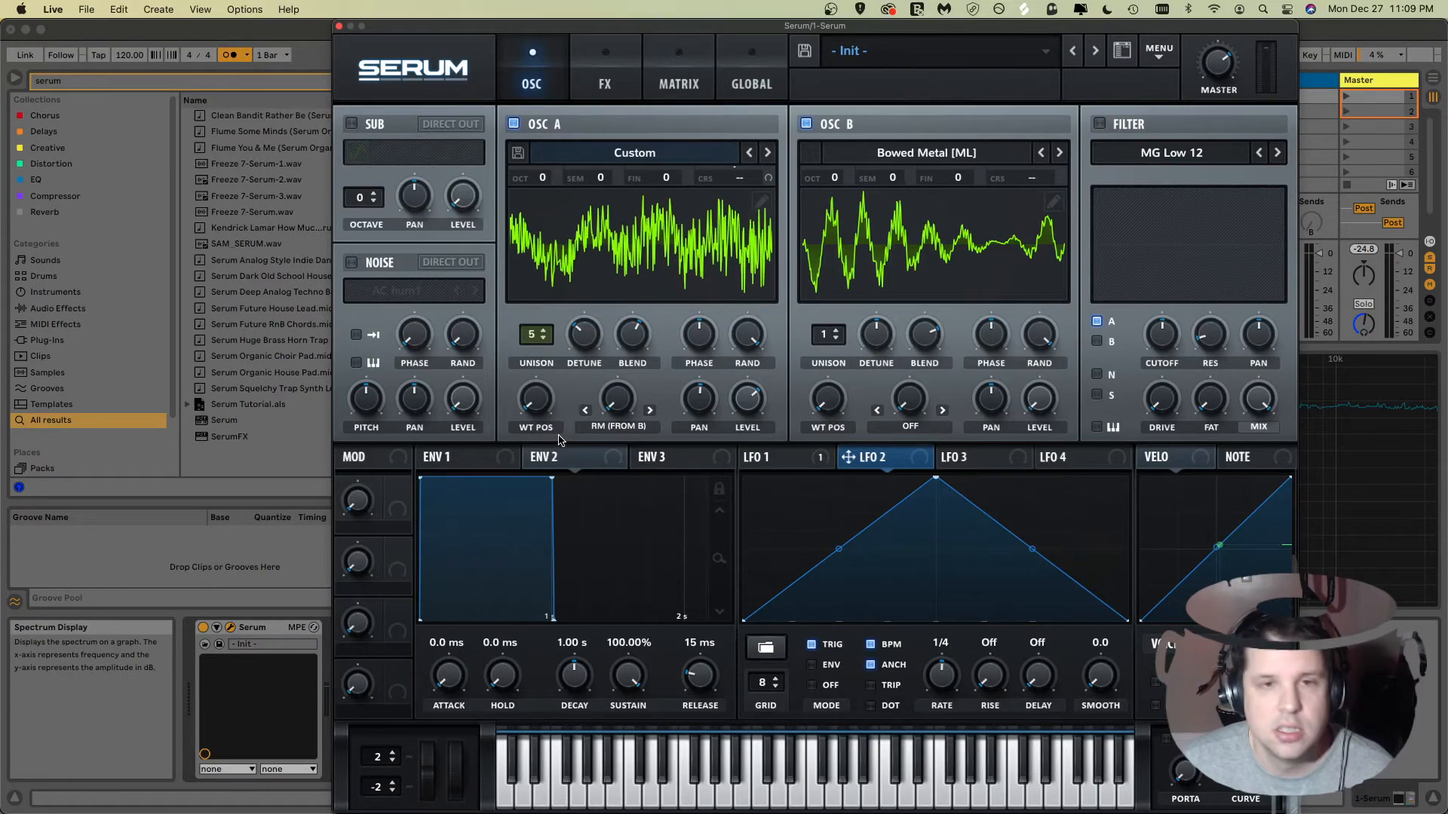
{"action": "left_click_drag", "start_coordinate": [544, 407], "coordinate": [524, 352]}
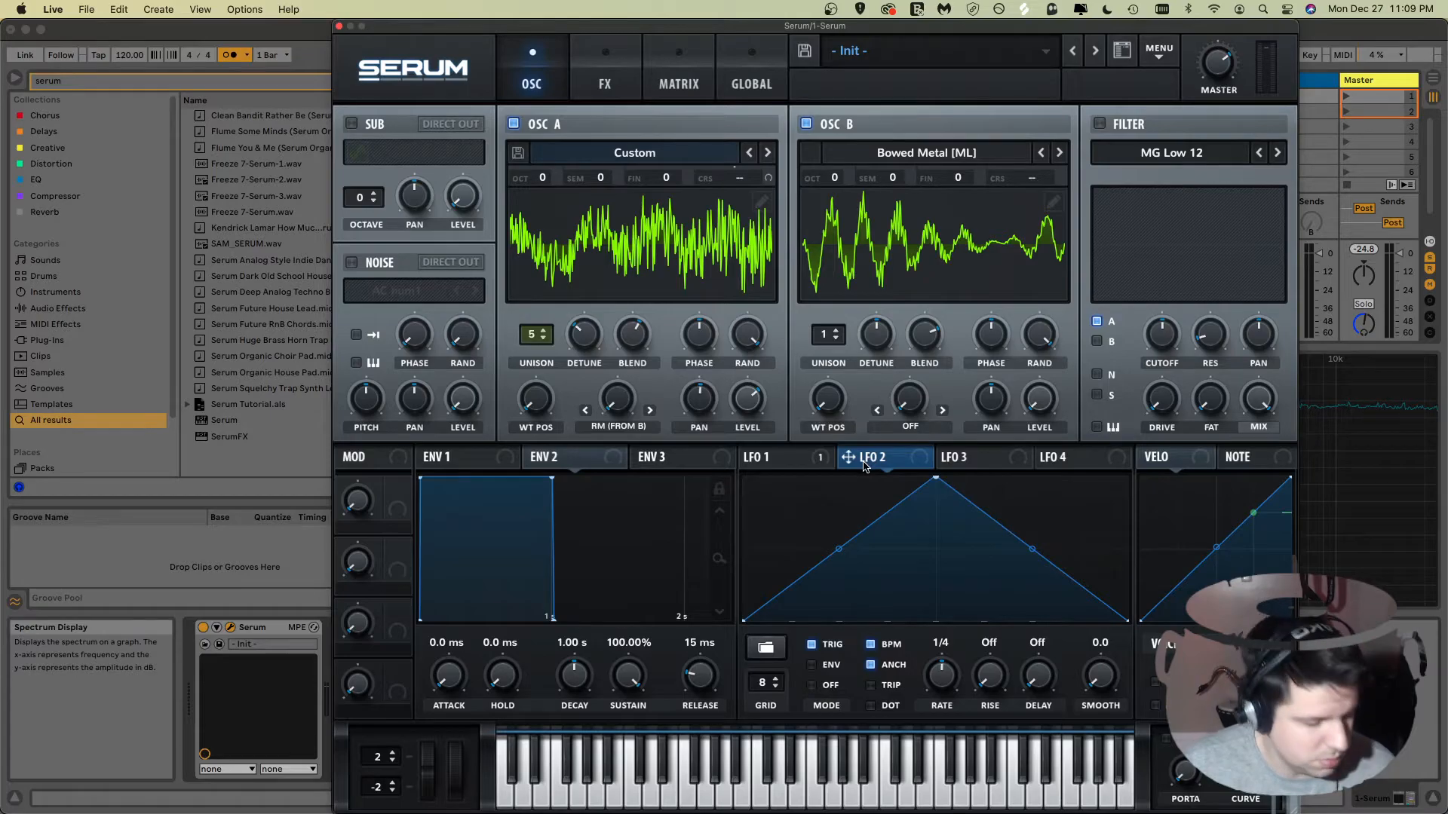
Step: Assign LFO 2 to modulate Oscillator A's wavetable position and start playback
{"action": "left_click_drag", "start_coordinate": [858, 461], "coordinate": [540, 402]}
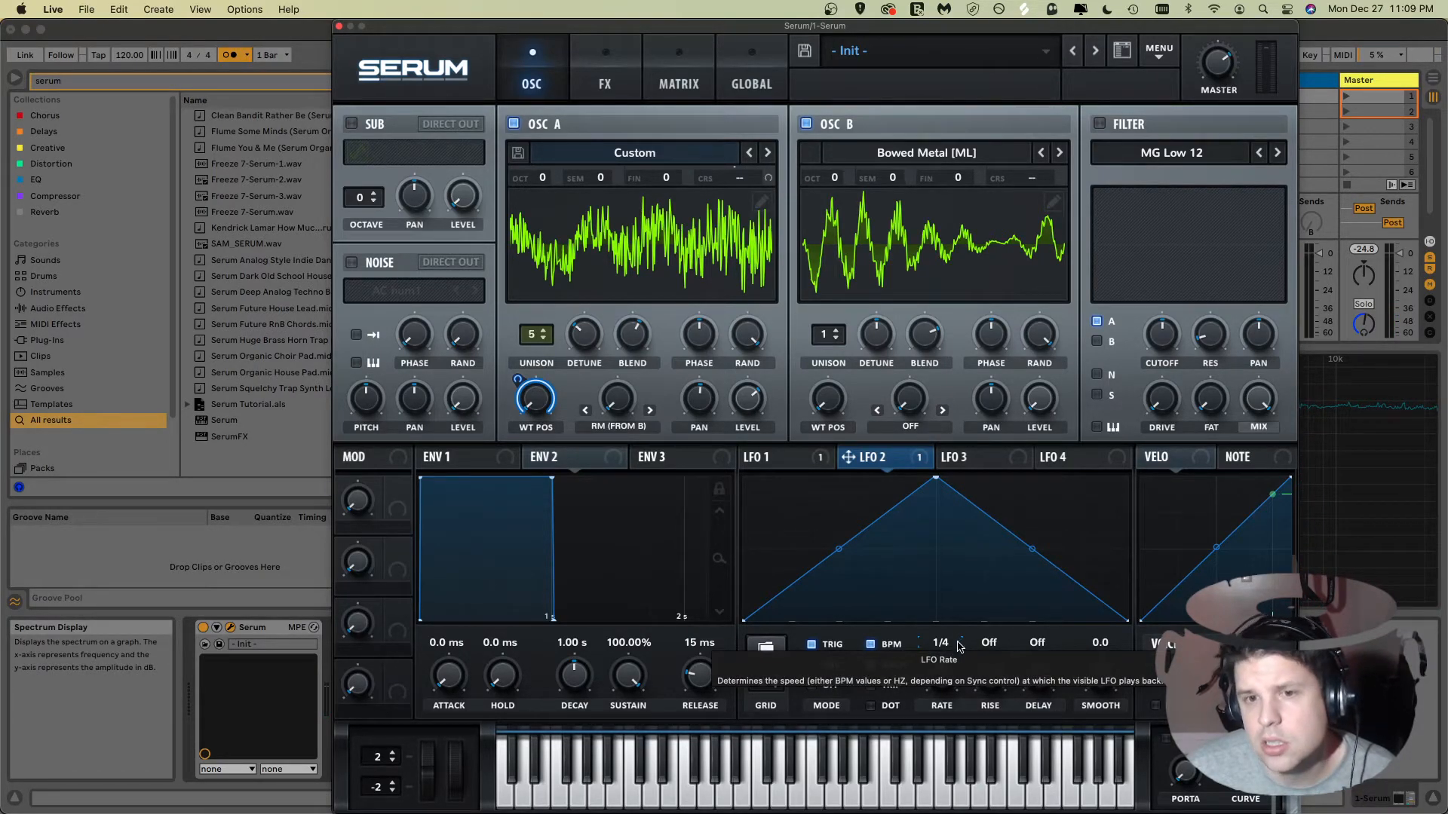
{"action": "left_click", "coordinate": [228, 57]}
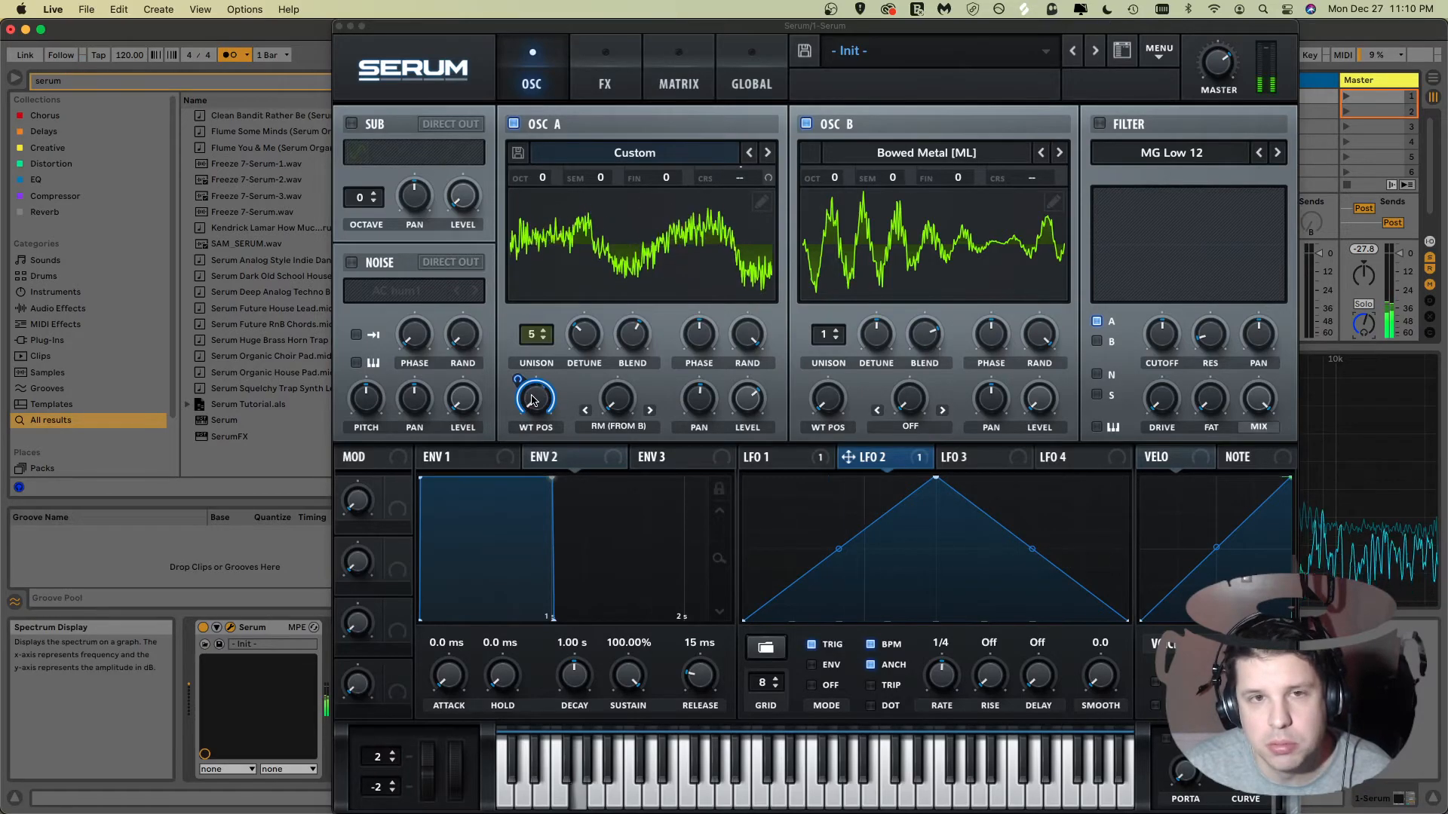
{"action": "mouse_move", "coordinate": [532, 401]}
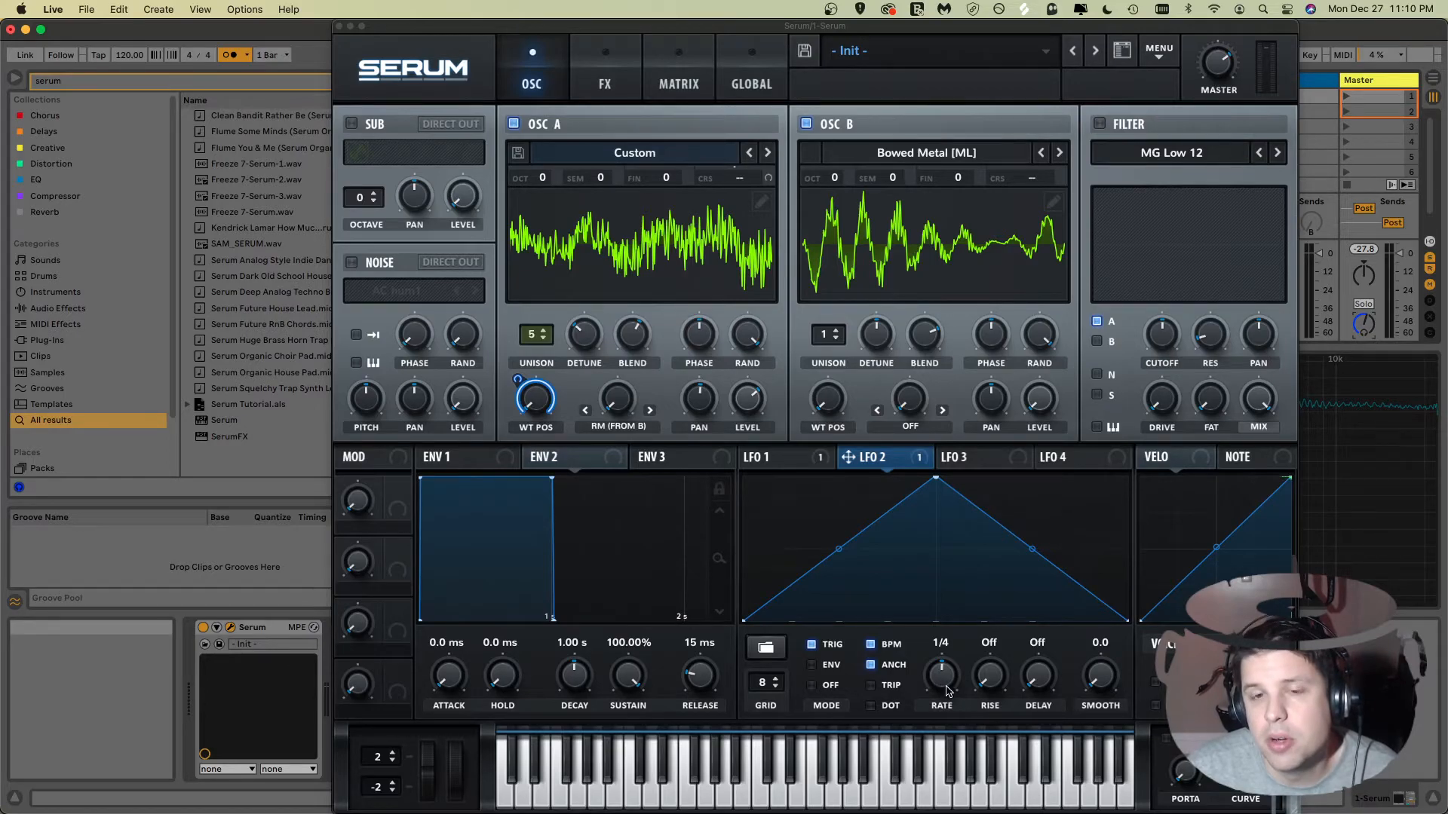
Step: Turn off LFO 2's BPM sync and set its rate to 0.004 Hz
{"action": "left_click", "coordinate": [871, 645]}
{"action": "mouse_move", "coordinate": [949, 690]}
{"action": "left_mouse_down"}
{"action": "mouse_move", "coordinate": [944, 709]}
{"action": "mouse_move", "coordinate": [937, 677]}
{"action": "left_mouse_up"}
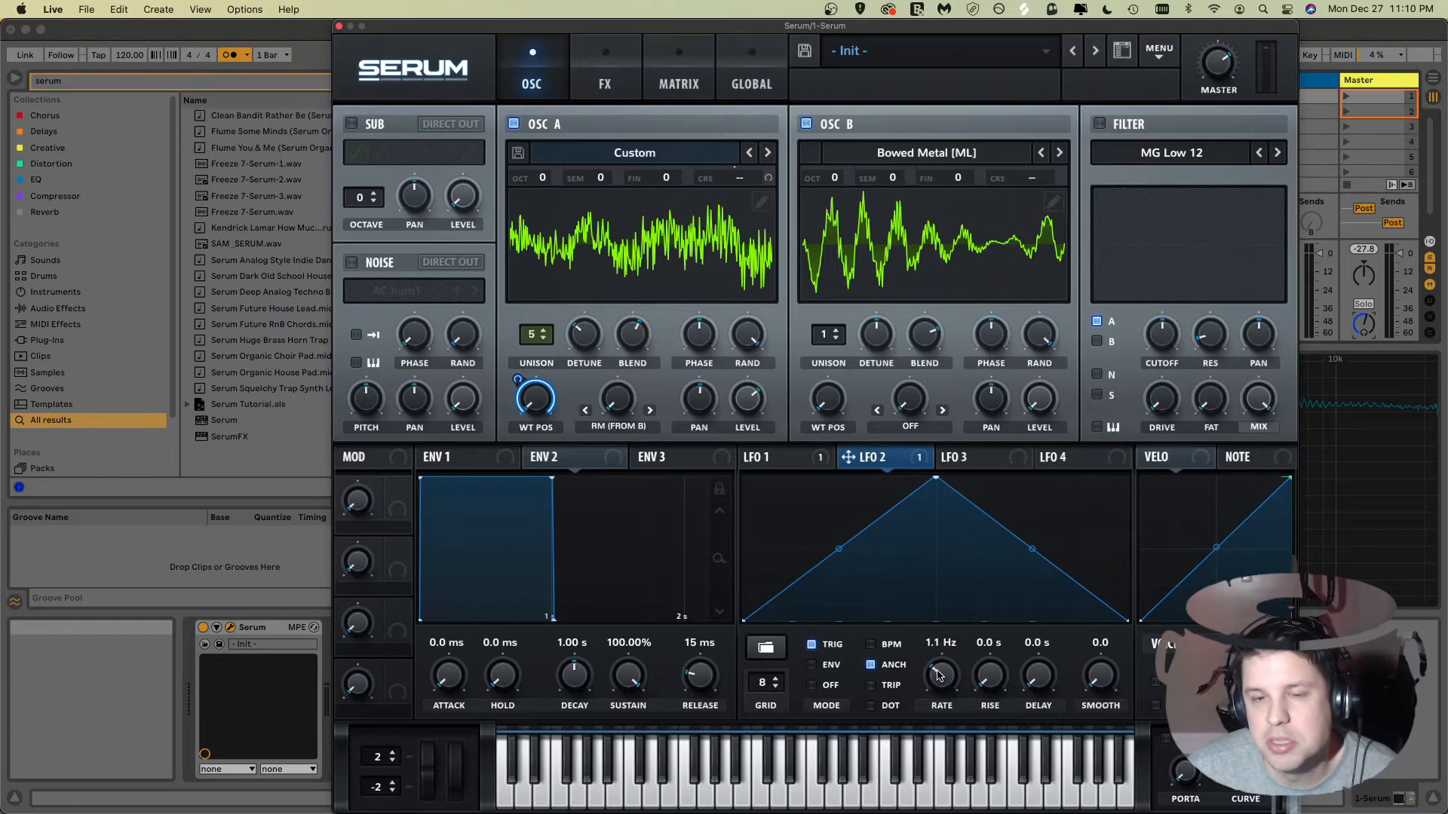
{"action": "left_click_drag", "start_coordinate": [939, 675], "coordinate": [941, 720]}
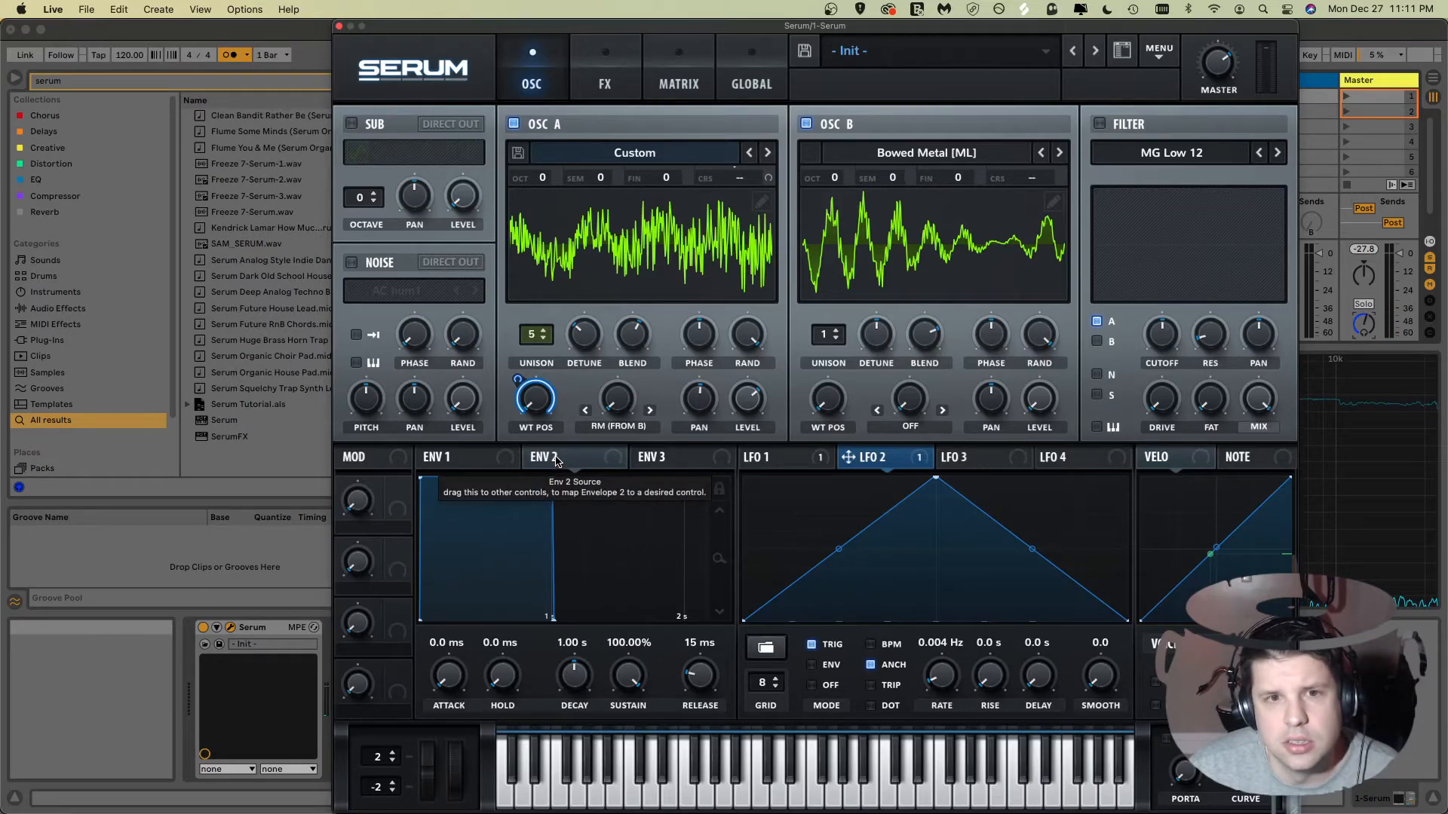
Step: Assign Envelope 2 to modulate LFO 2's rate and zoom out the envelope view
{"action": "left_click_drag", "start_coordinate": [562, 457], "coordinate": [947, 686]}
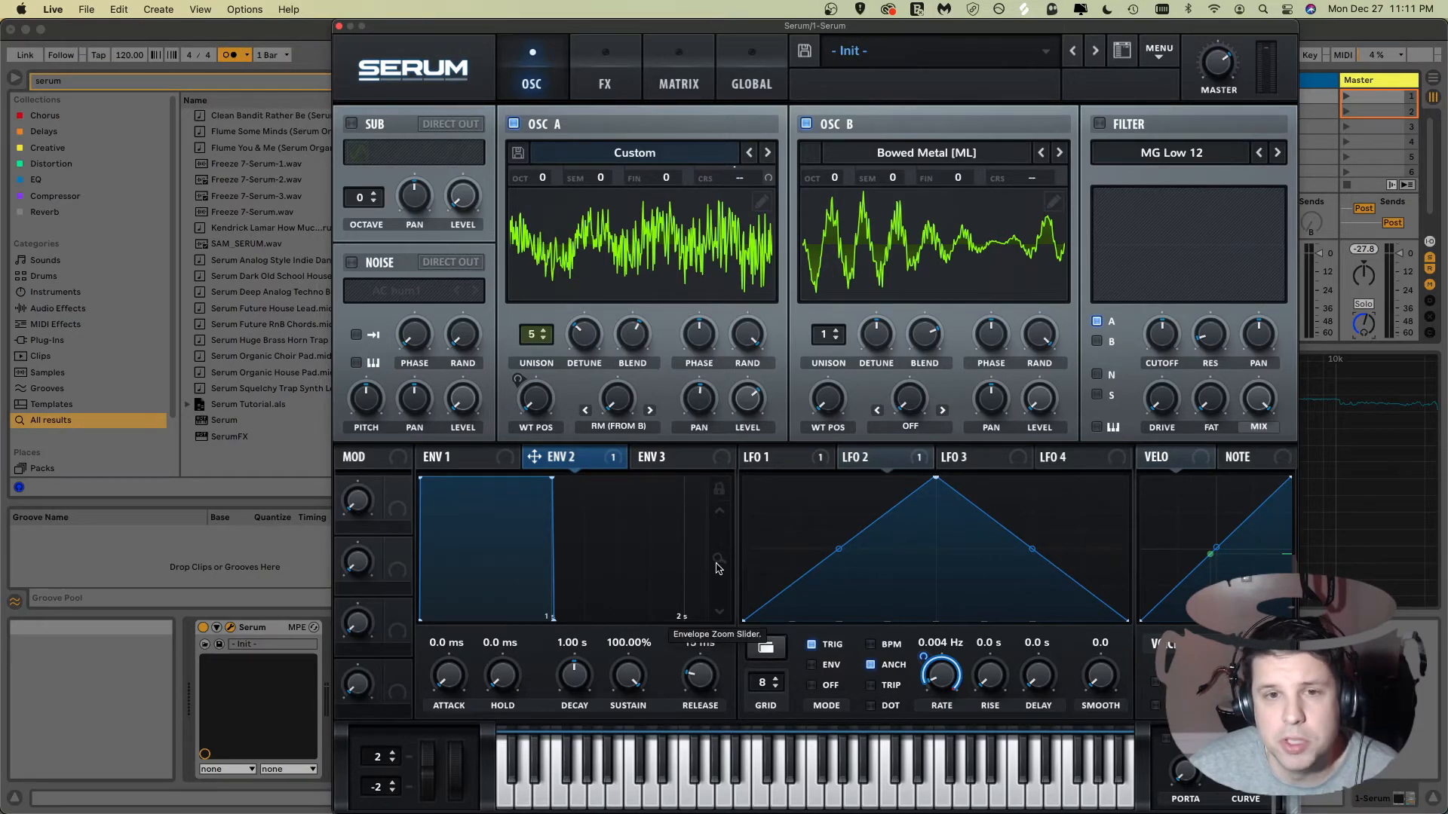
{"action": "left_click_drag", "start_coordinate": [716, 567], "coordinate": [716, 469]}
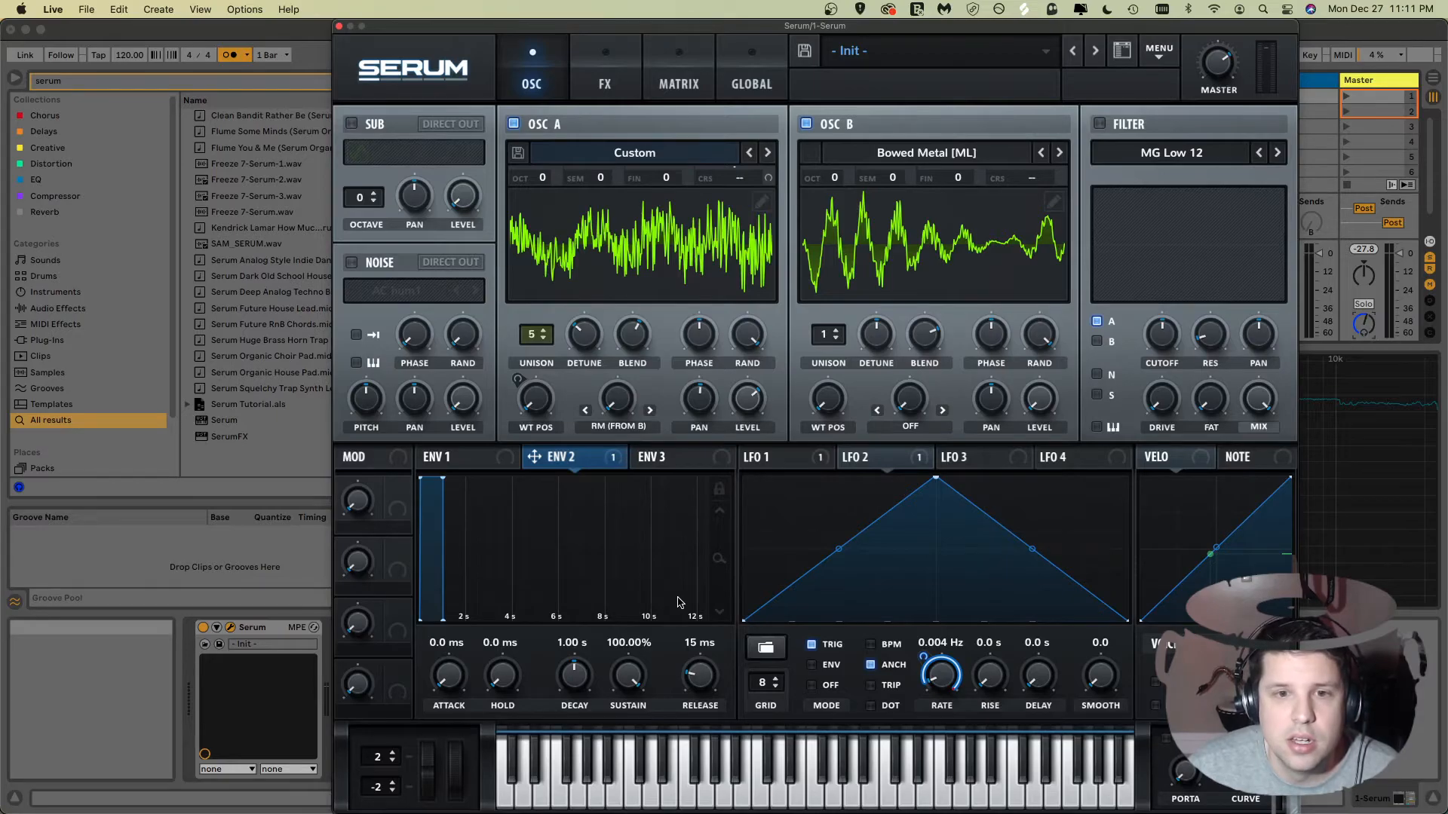
Step: Set Envelope 2's attack to 6.86 s, decay to 10.2 s and sustain to 49.53%
{"action": "left_click_drag", "start_coordinate": [456, 673], "coordinate": [445, 549]}
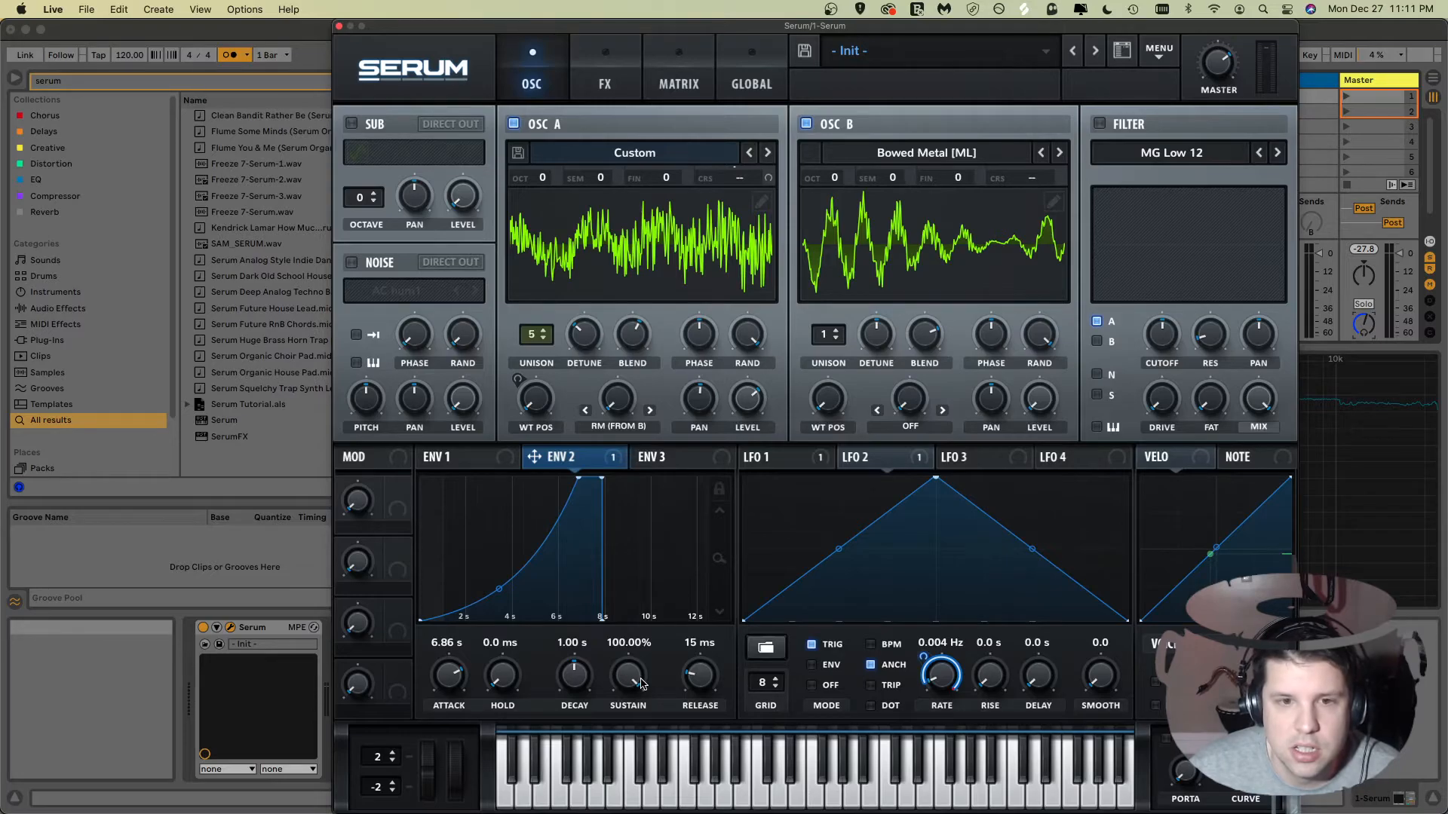
{"action": "left_click_drag", "start_coordinate": [581, 686], "coordinate": [624, 737]}
{"action": "left_click_drag", "start_coordinate": [632, 671], "coordinate": [571, 664]}
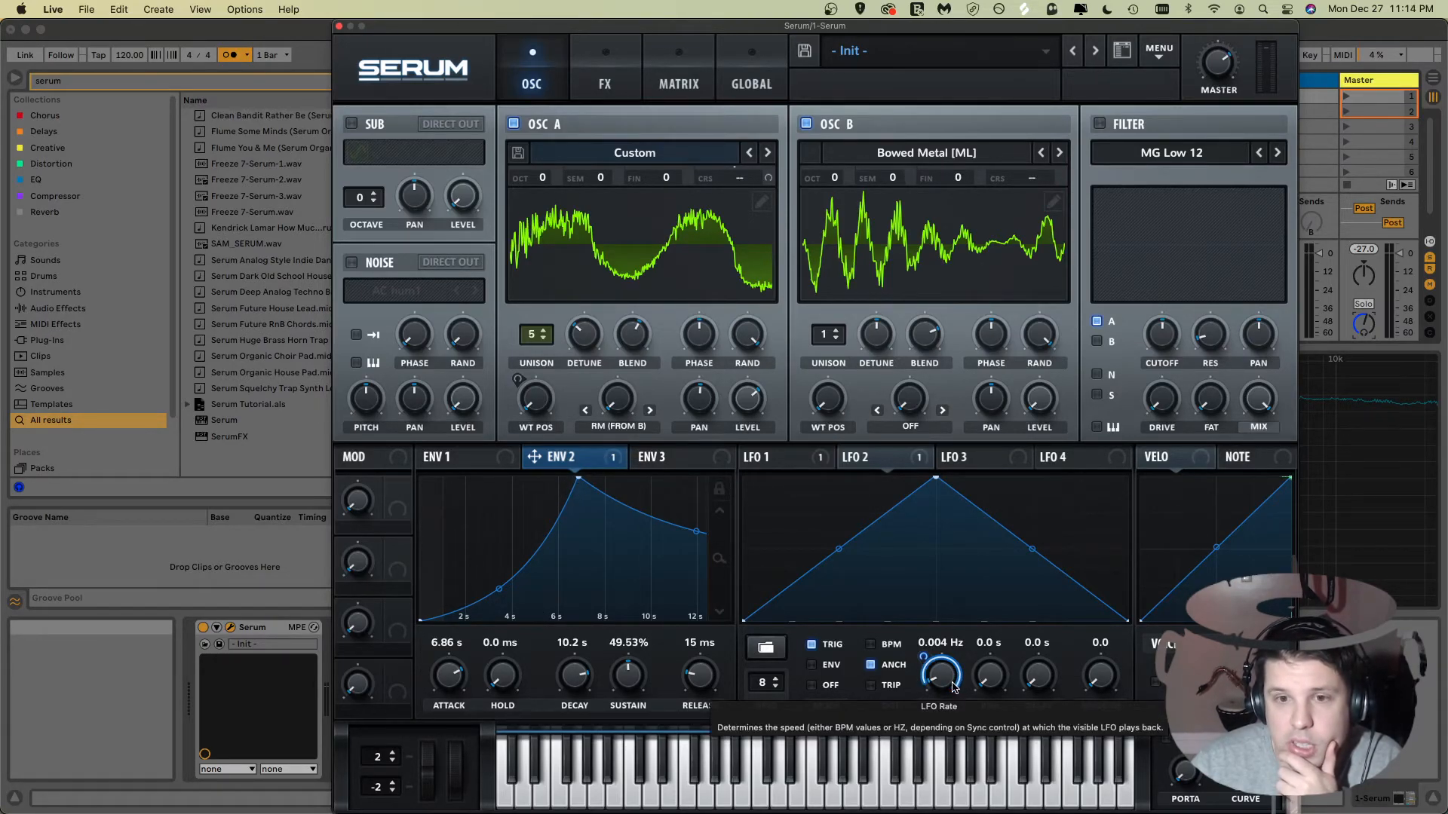
Step: Adjust the LFO 2 rate knob's modulation
{"action": "left_click_drag", "start_coordinate": [943, 681], "coordinate": [940, 715]}
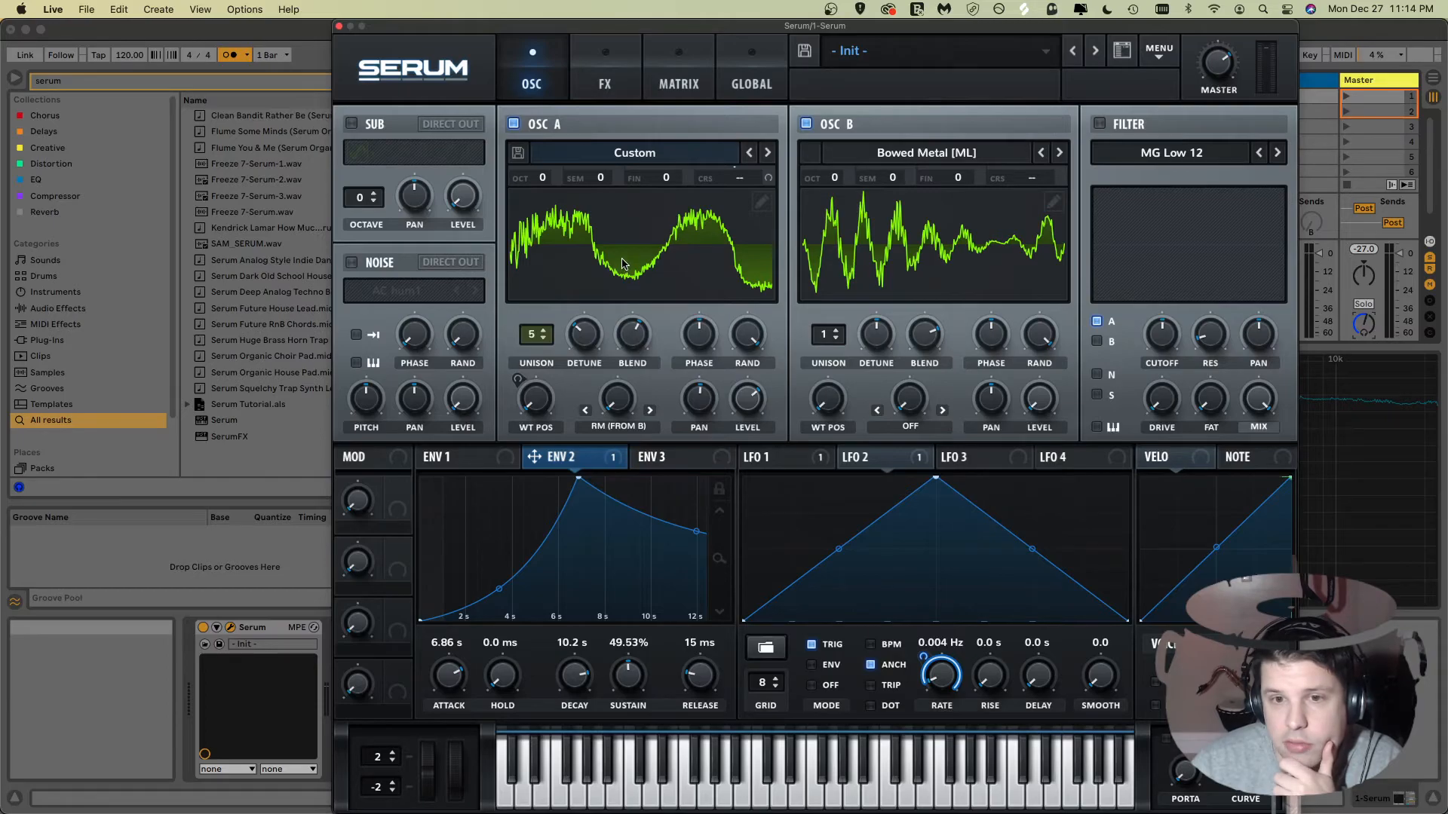
{"action": "mouse_move", "coordinate": [529, 407]}
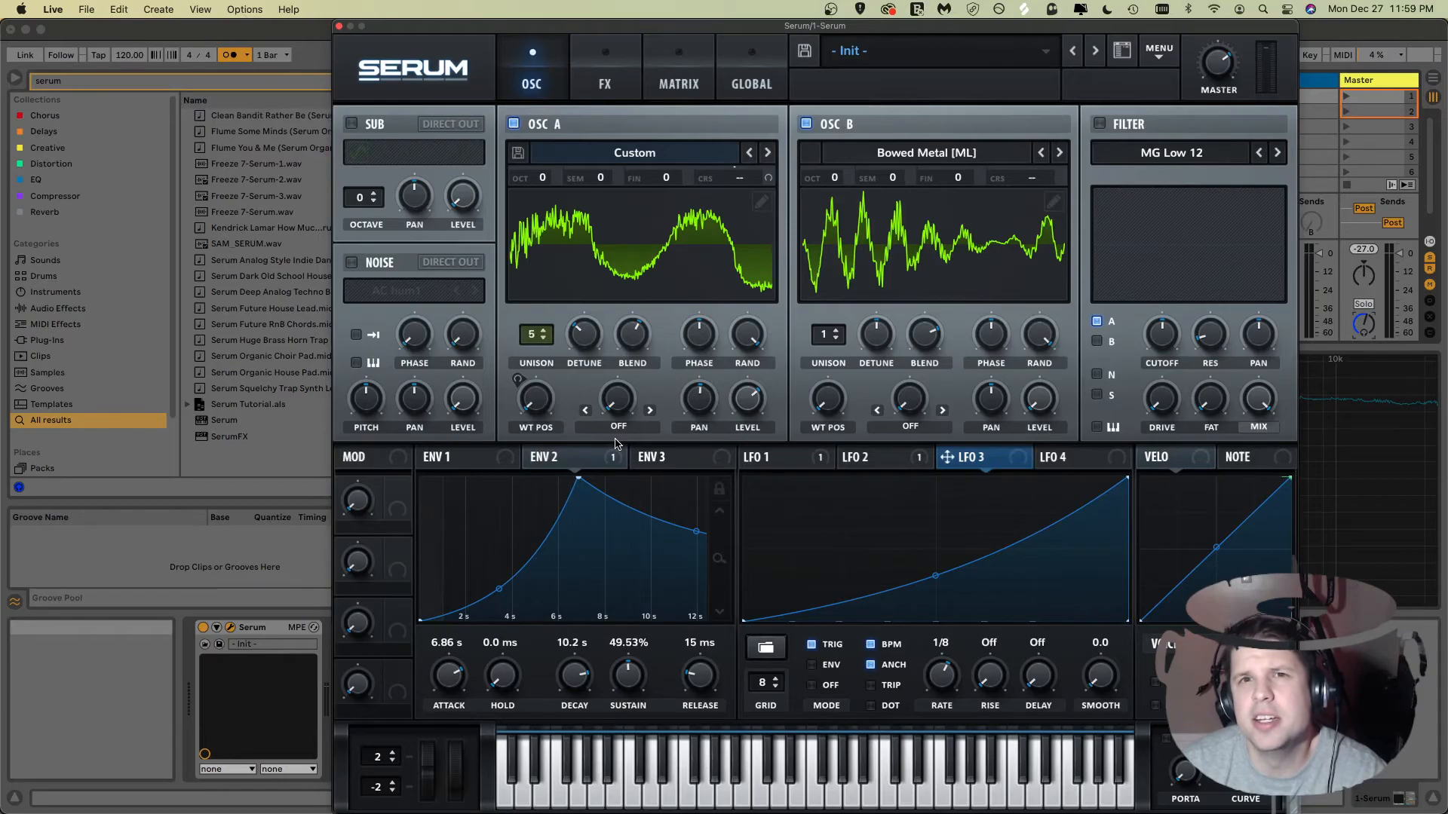
{"action": "mouse_move", "coordinate": [534, 400]}
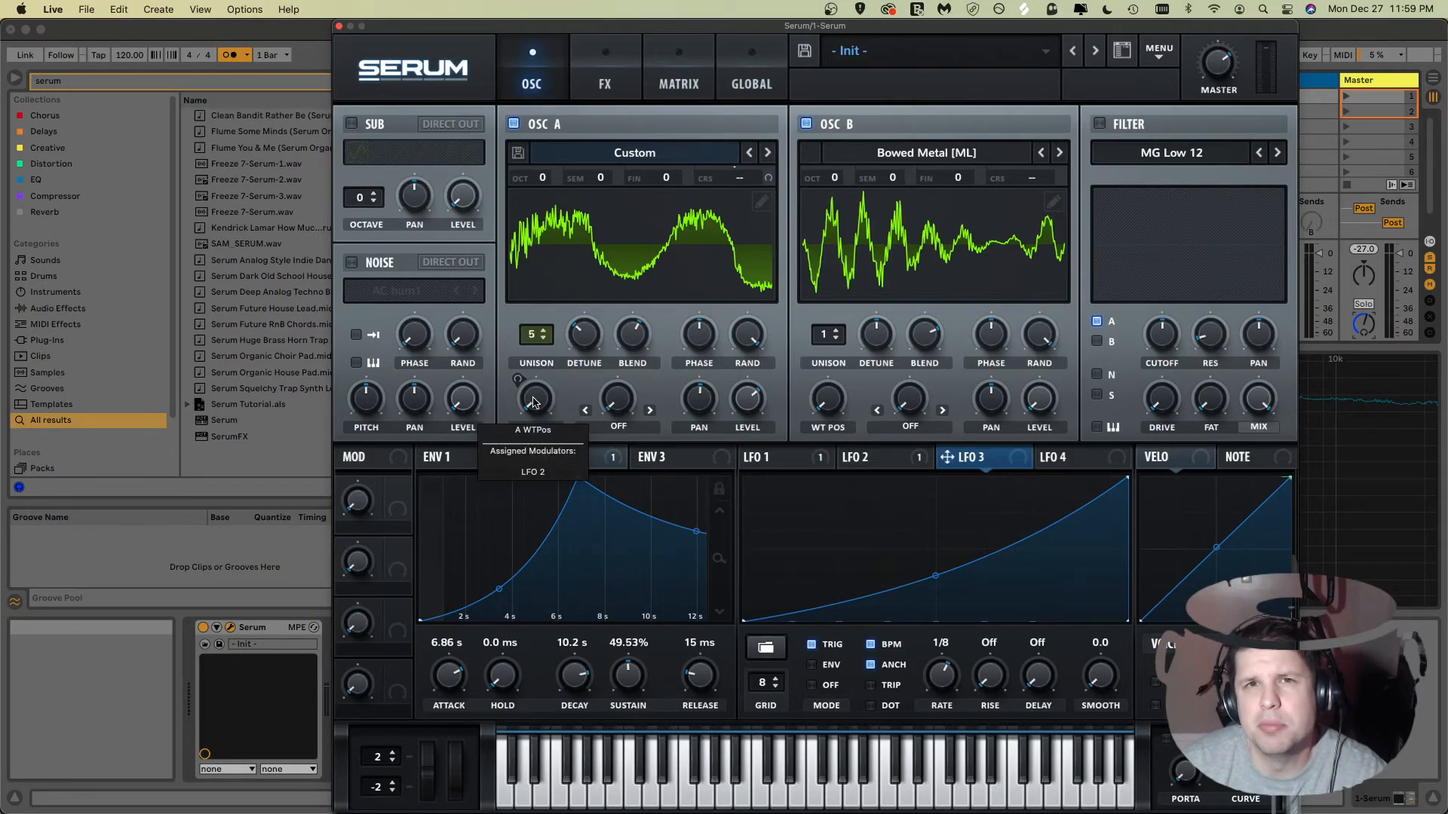
Step: Set Oscillator A's warp mode to FM (from B) and raise the warp amount
{"action": "left_click", "coordinate": [623, 429]}
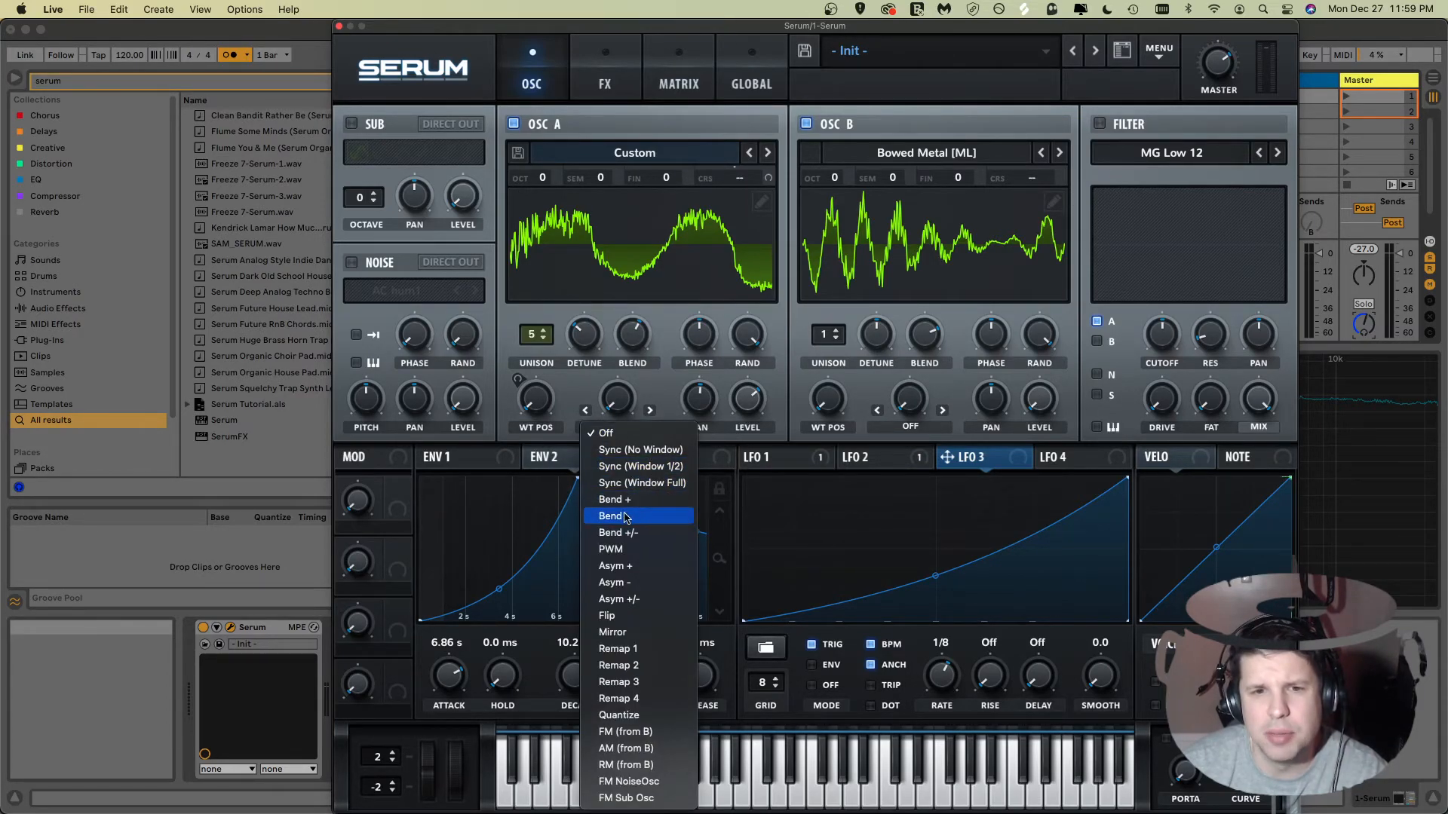
{"action": "left_click", "coordinate": [624, 733]}
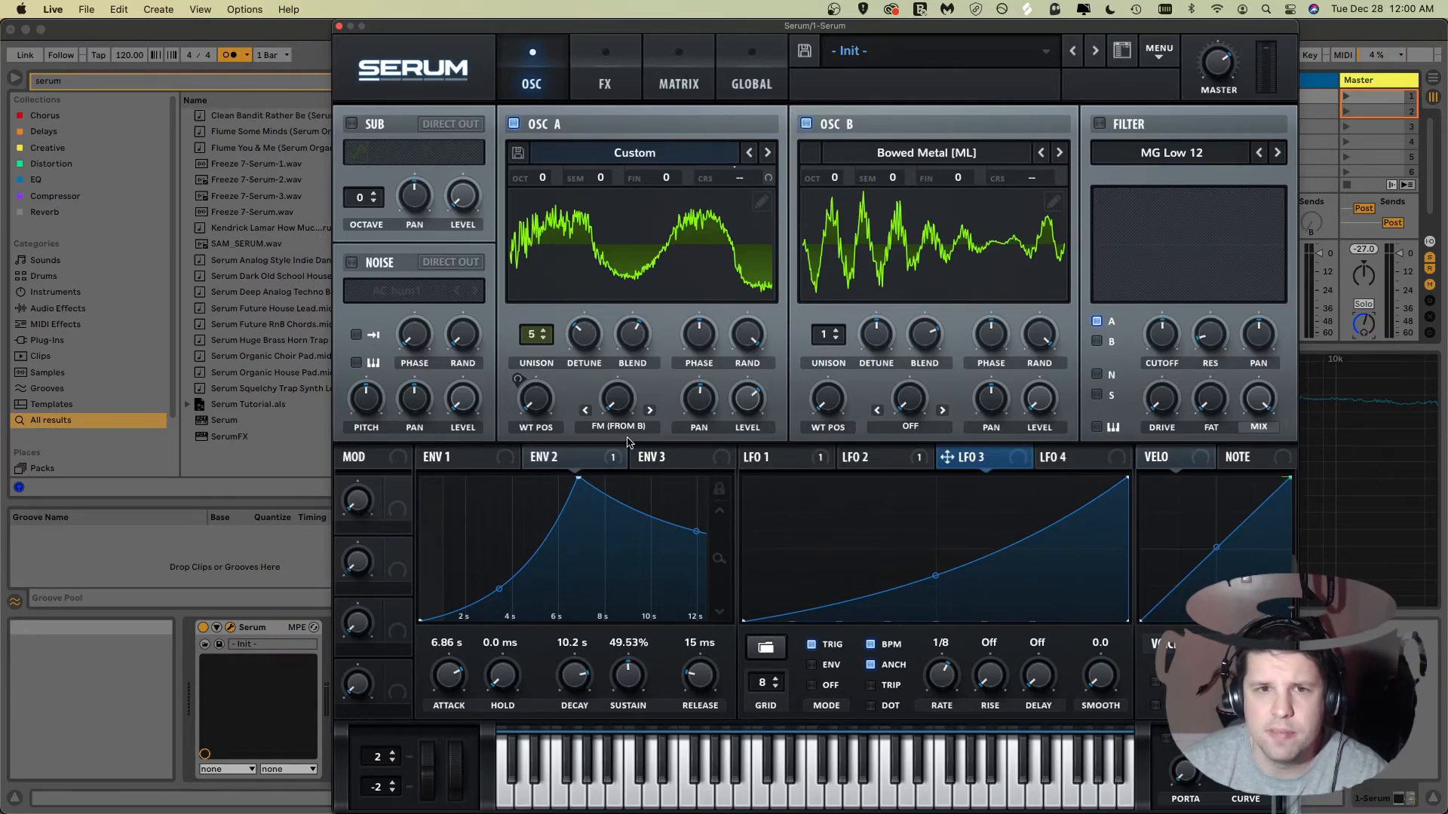
{"action": "mouse_move", "coordinate": [614, 408]}
{"action": "left_mouse_down"}
{"action": "mouse_move", "coordinate": [613, 386]}
{"action": "mouse_move", "coordinate": [612, 429]}
{"action": "left_mouse_up"}
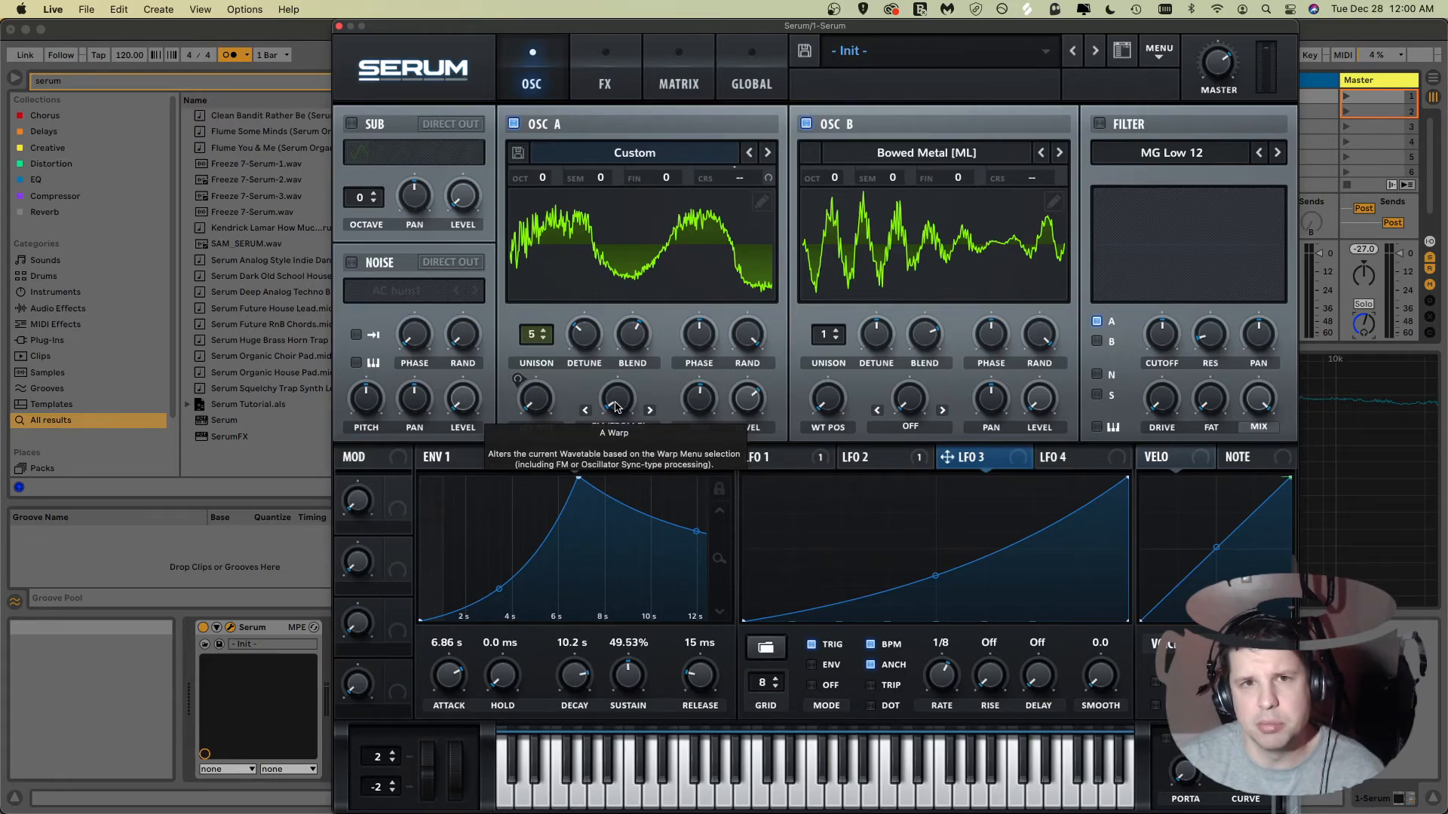
Step: Lower Oscillator A's warp amount
{"action": "left_click_drag", "start_coordinate": [615, 408], "coordinate": [612, 453]}
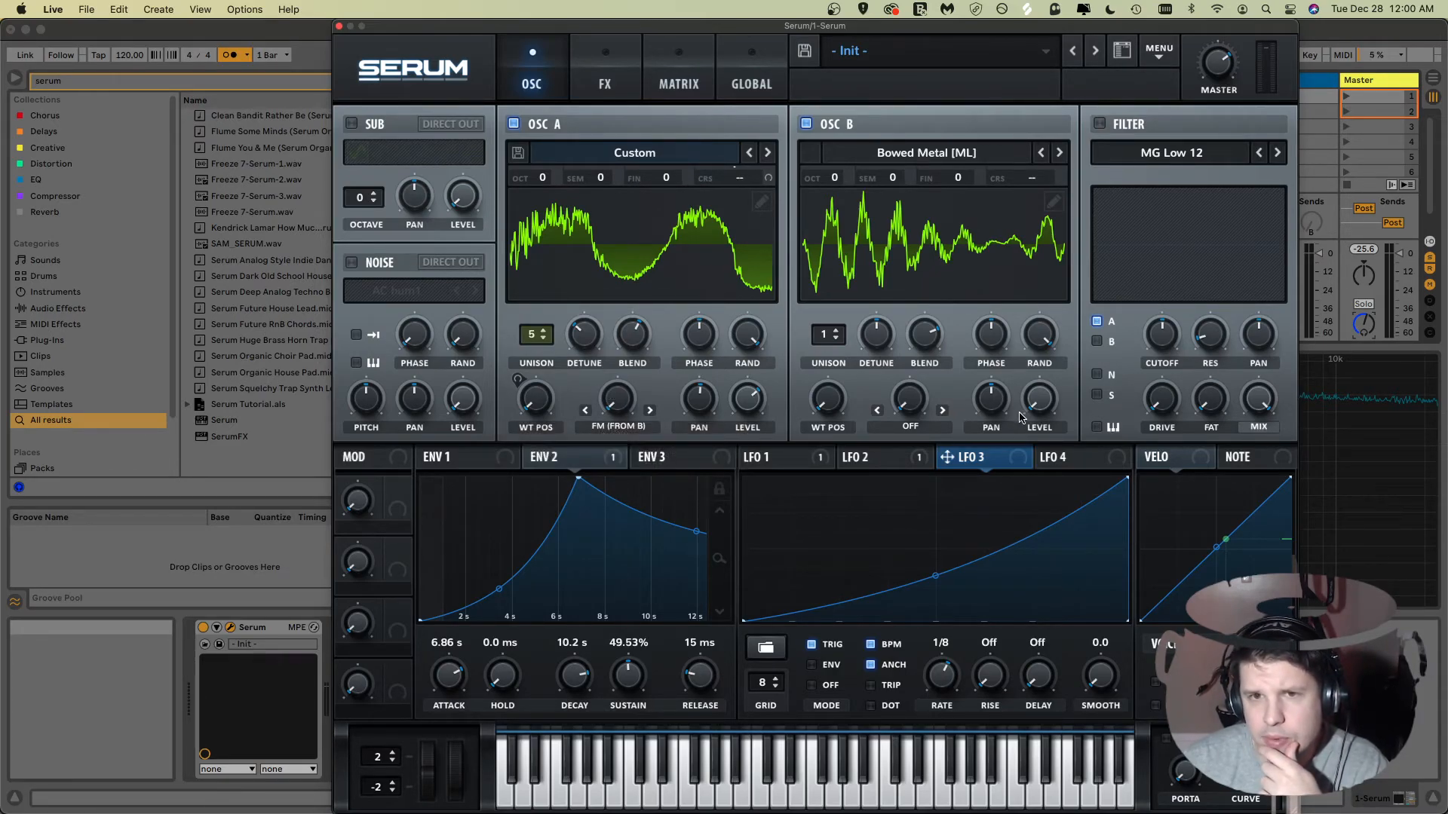
Step: Select LFO 3 and load the triangle preset shape into it
{"action": "left_click", "coordinate": [1049, 459]}
{"action": "left_click", "coordinate": [992, 457]}
{"action": "left_click", "coordinate": [1065, 462]}
{"action": "left_click", "coordinate": [1020, 459]}
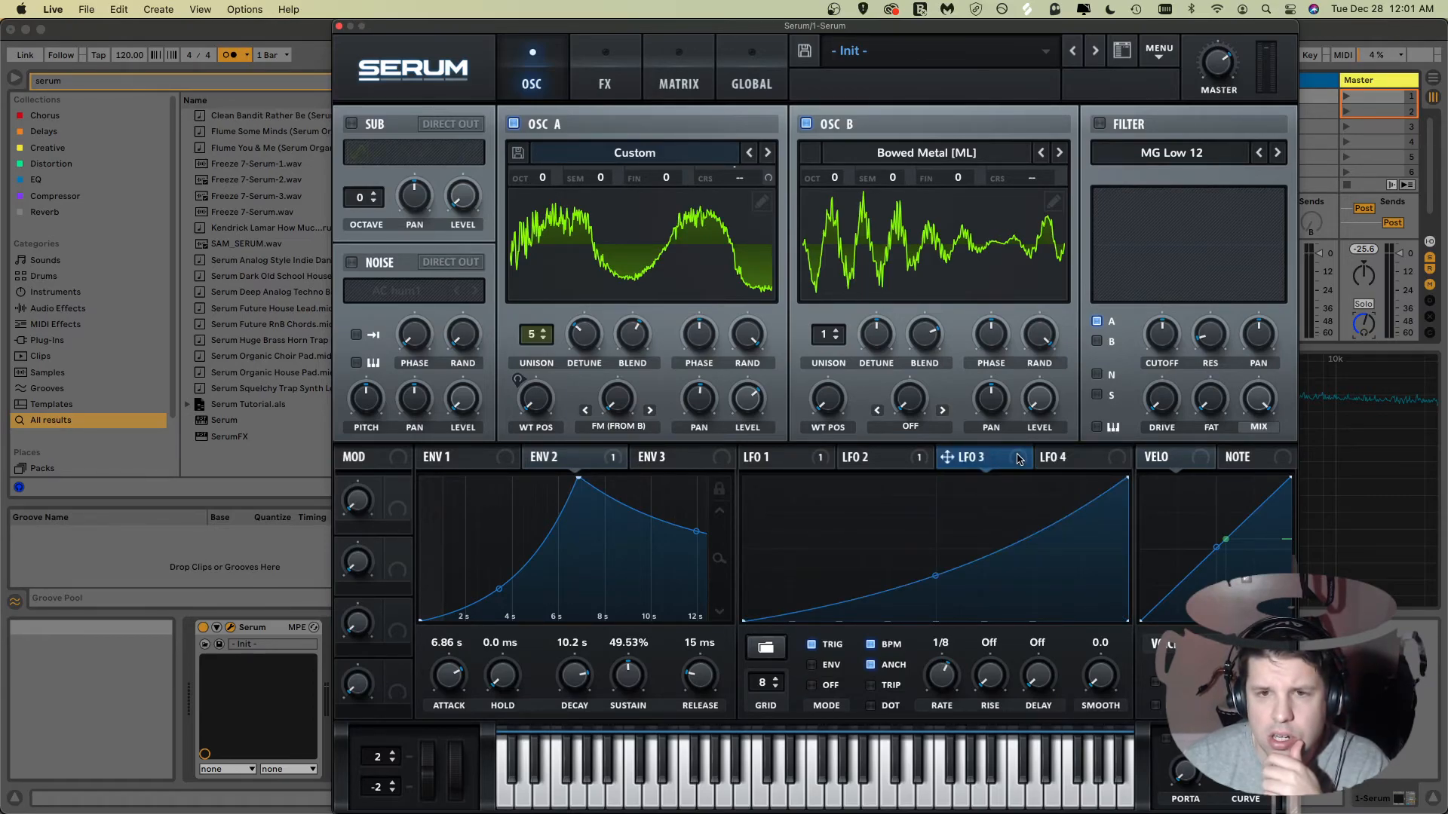
{"action": "left_click", "coordinate": [852, 461]}
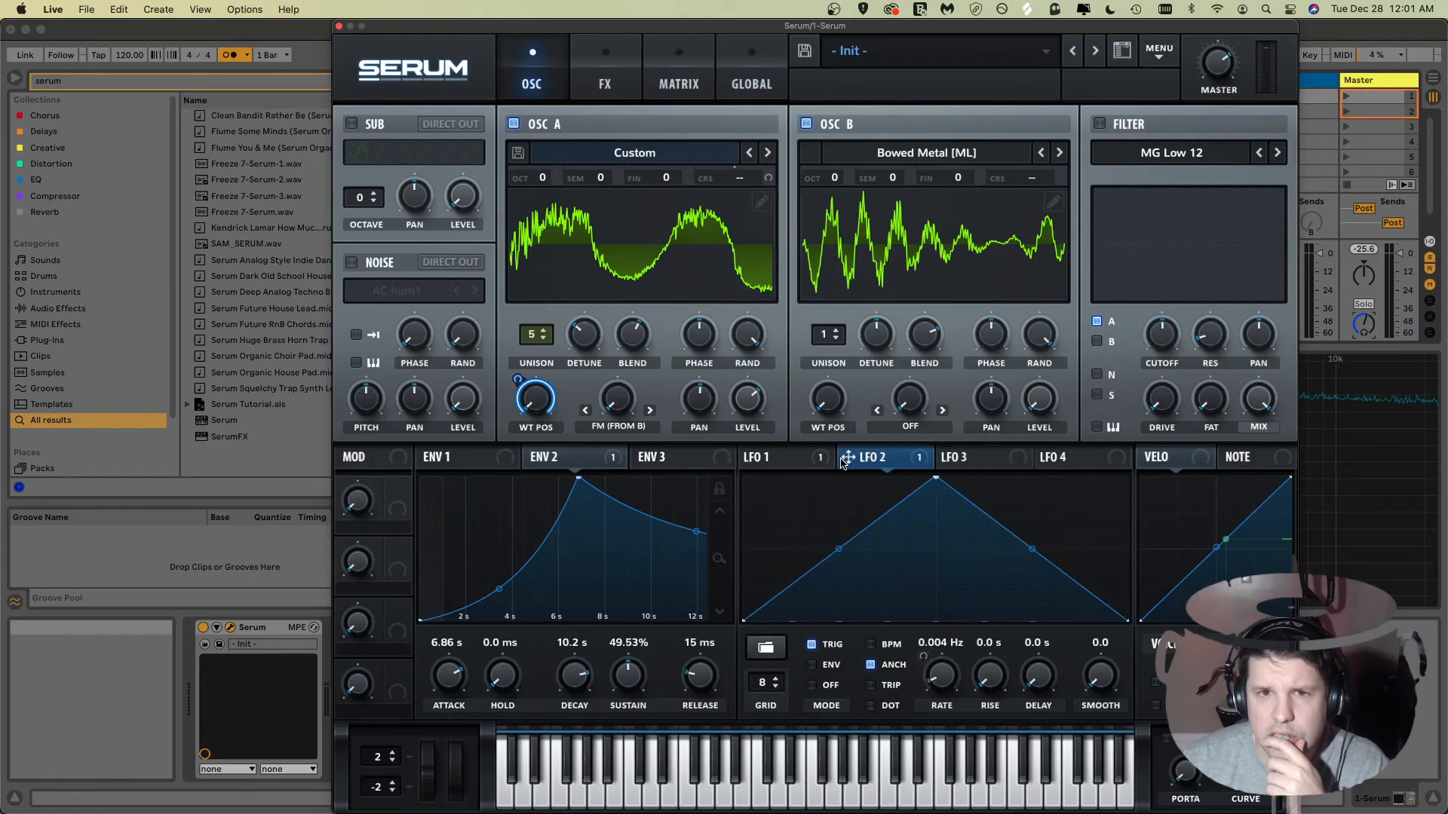
{"action": "left_click", "coordinate": [817, 461]}
{"action": "left_click", "coordinate": [942, 460]}
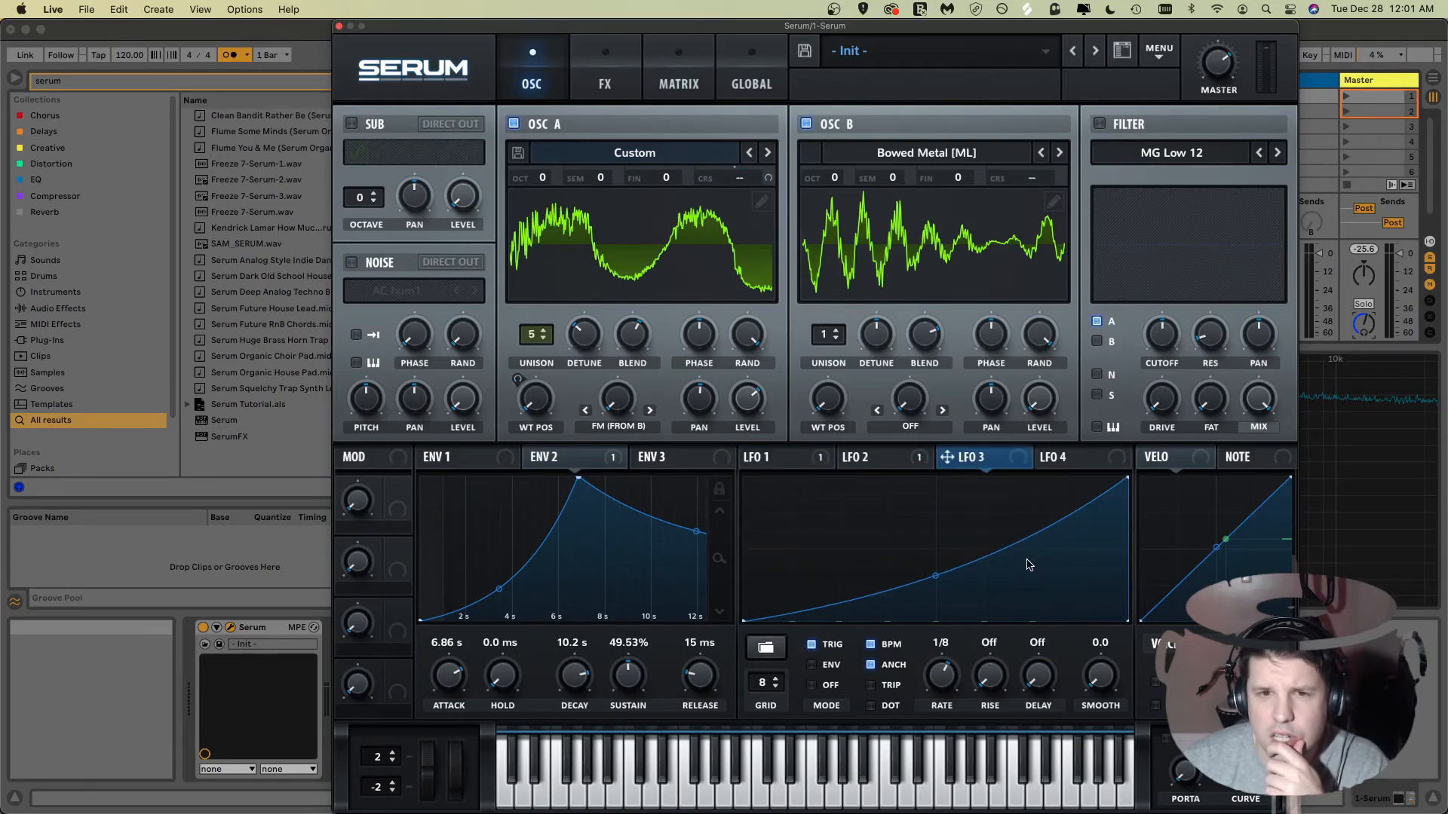
{"action": "left_click", "coordinate": [773, 649]}
{"action": "mouse_move", "coordinate": [789, 700]}
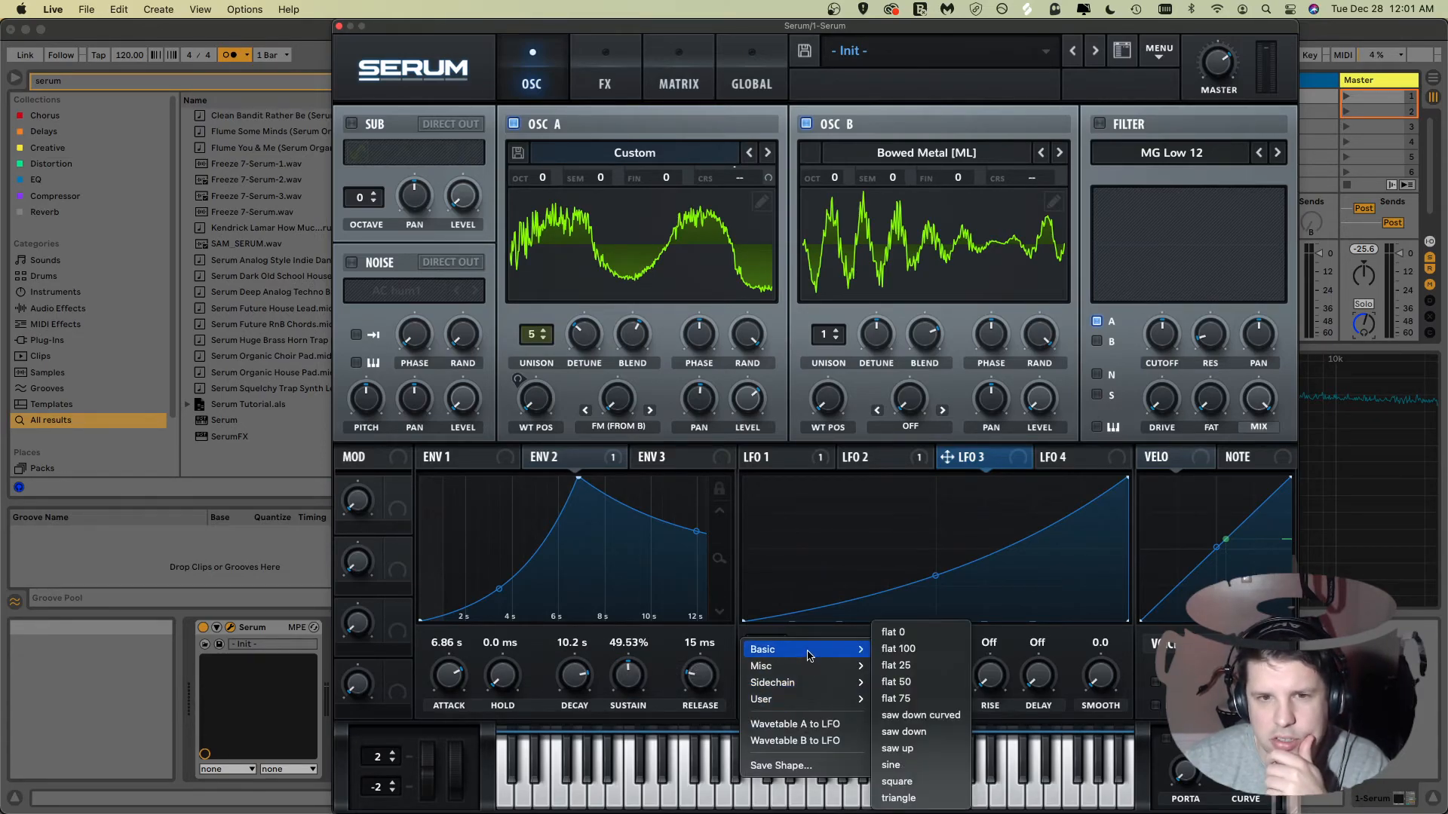
{"action": "left_click", "coordinate": [1021, 599]}
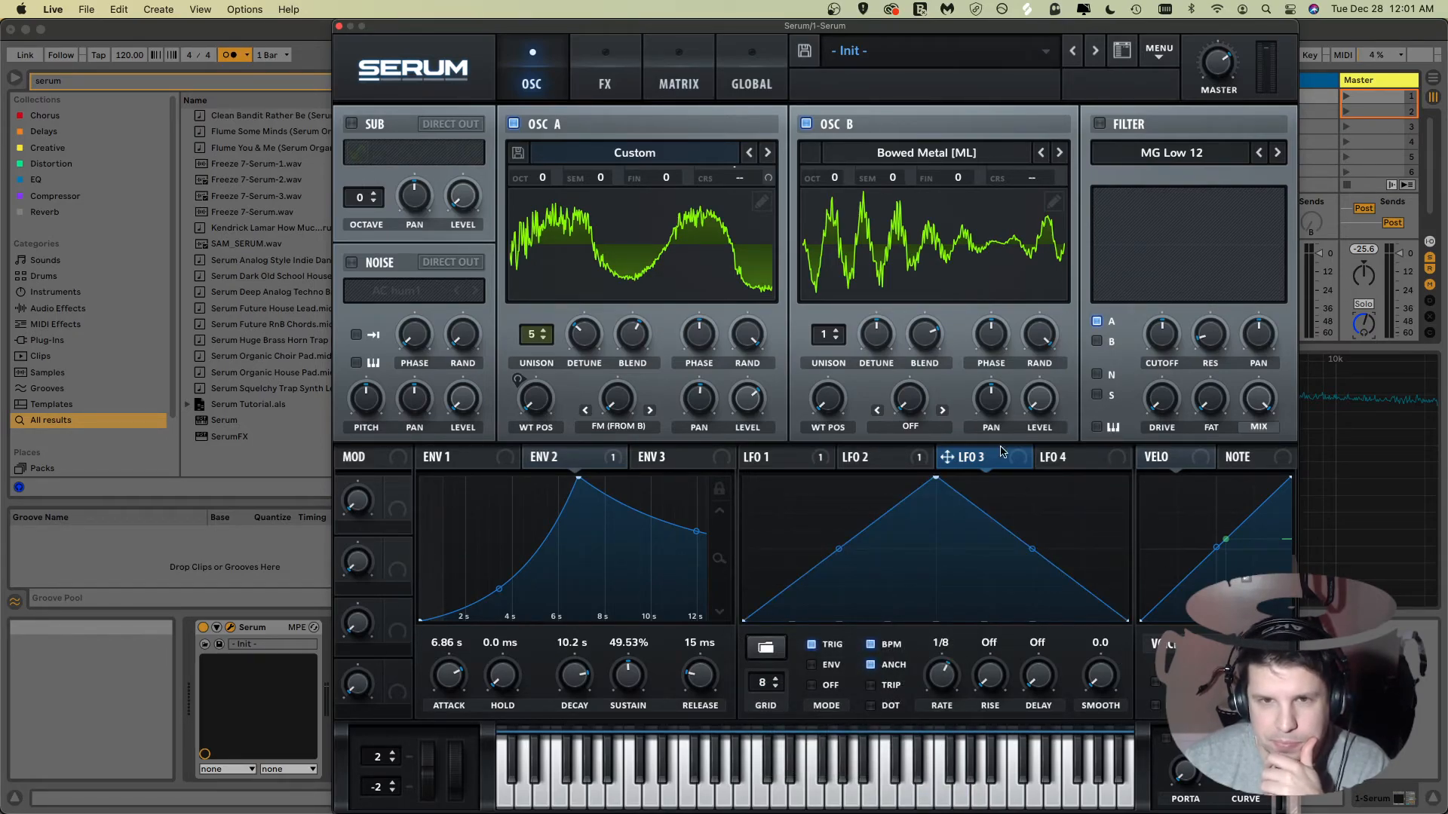
Step: Assign LFO 3 to modulate Oscillator A's warp amount and adjust the modulation depth
{"action": "left_click_drag", "start_coordinate": [975, 454], "coordinate": [614, 400]}
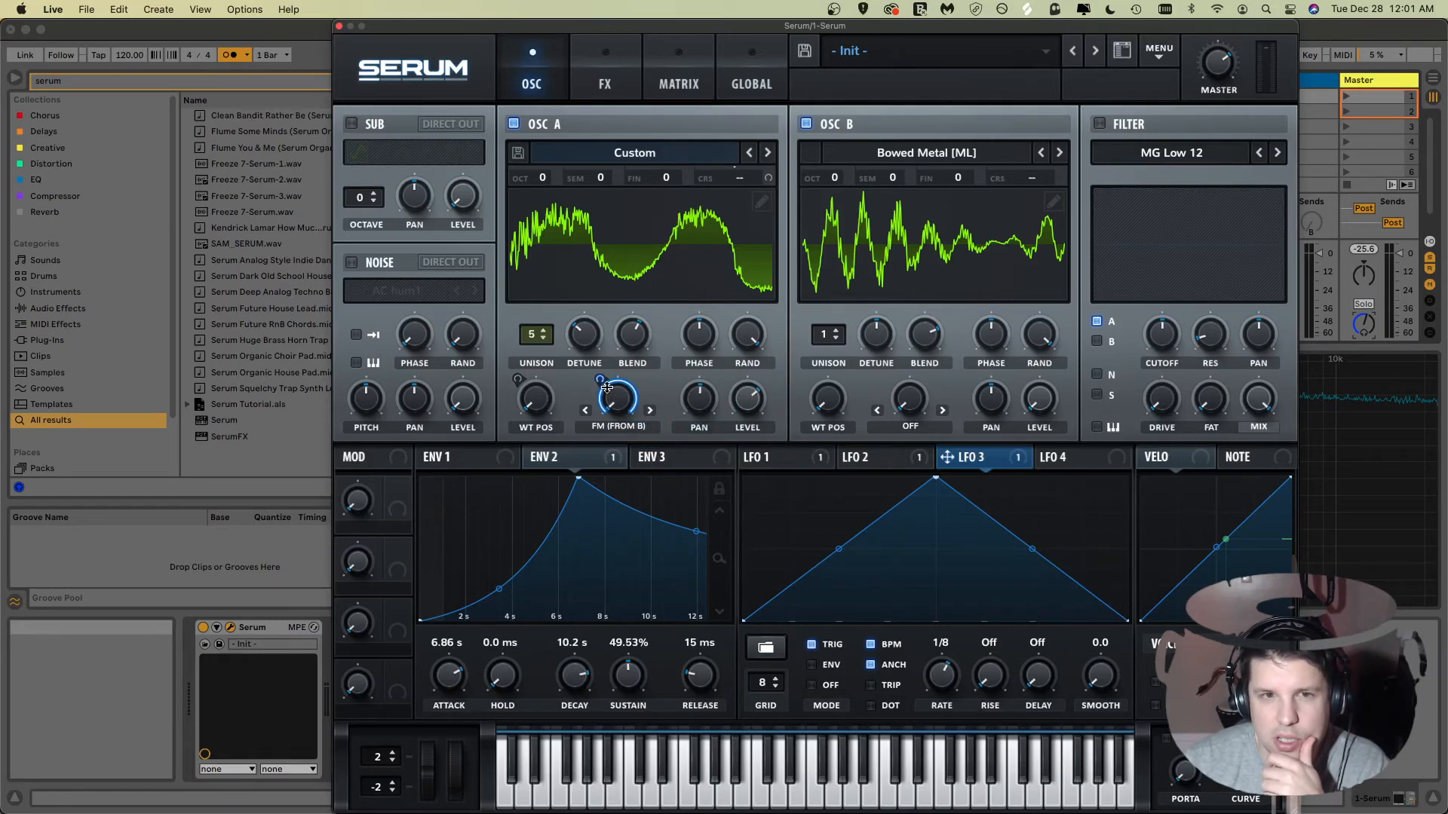
{"action": "mouse_move", "coordinate": [966, 459]}
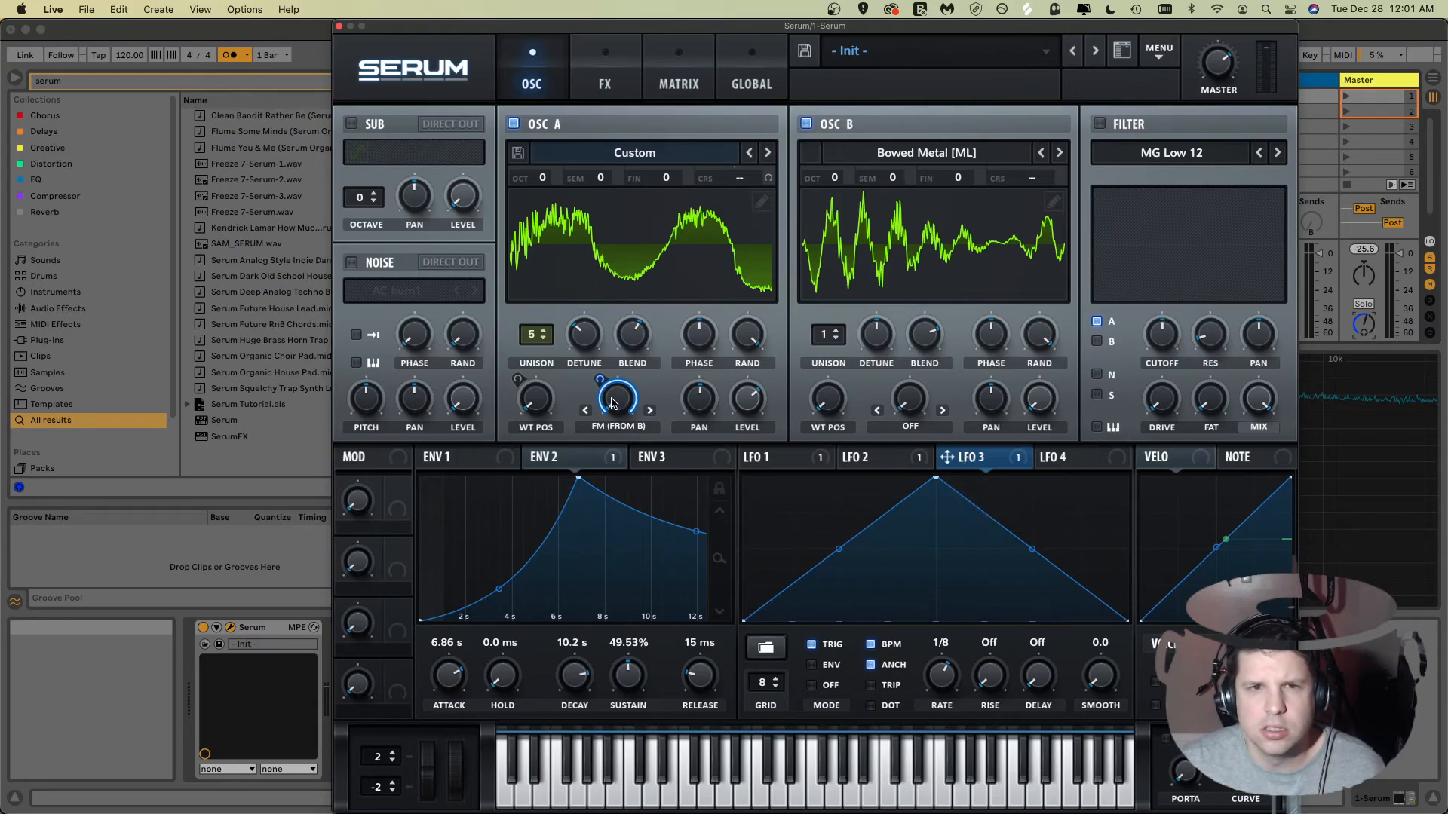
{"action": "mouse_move", "coordinate": [613, 403]}
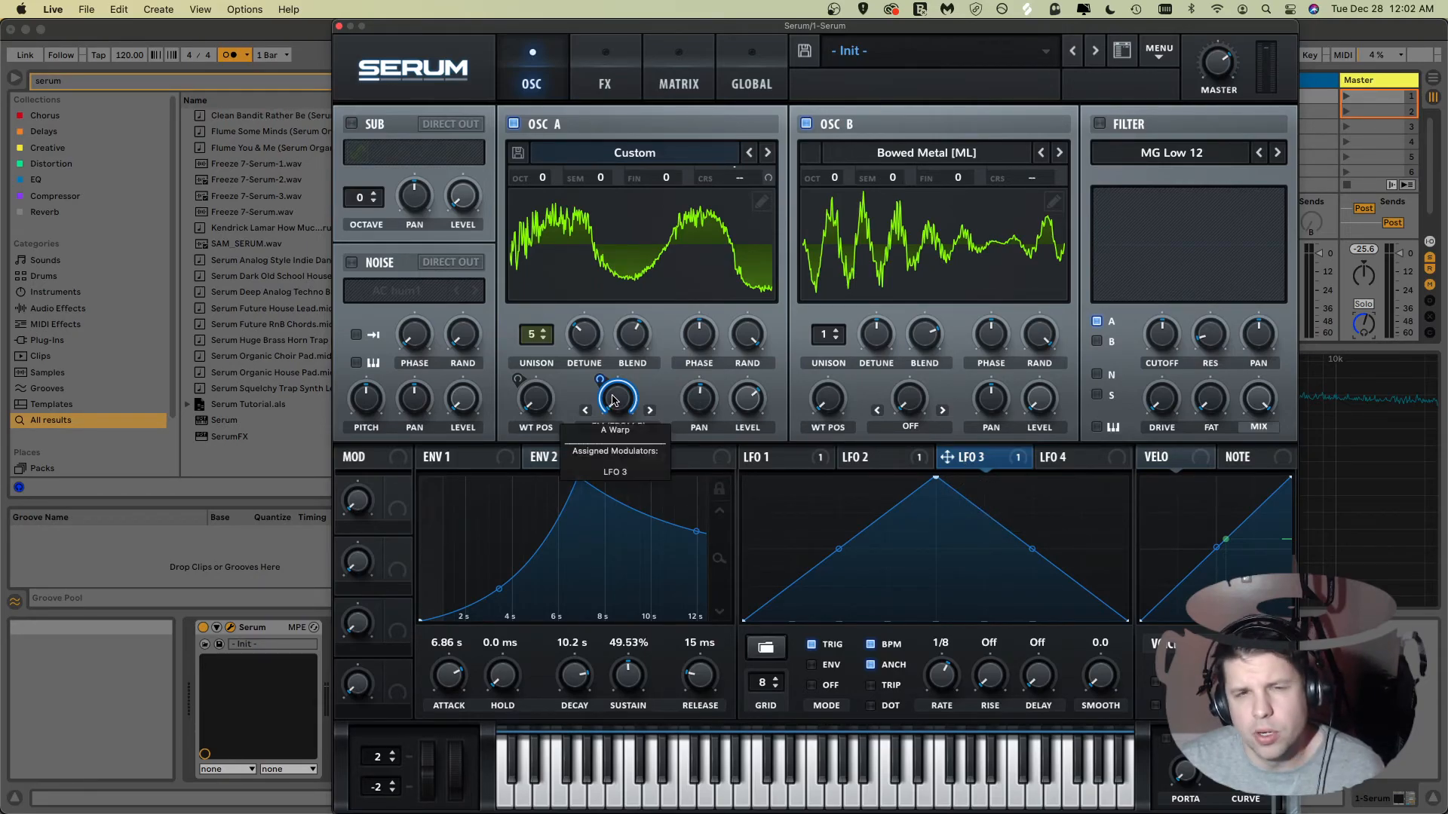
{"action": "mouse_move", "coordinate": [614, 398]}
{"action": "left_mouse_down"}
{"action": "mouse_move", "coordinate": [611, 445]}
{"action": "mouse_move", "coordinate": [616, 410]}
{"action": "left_mouse_up"}
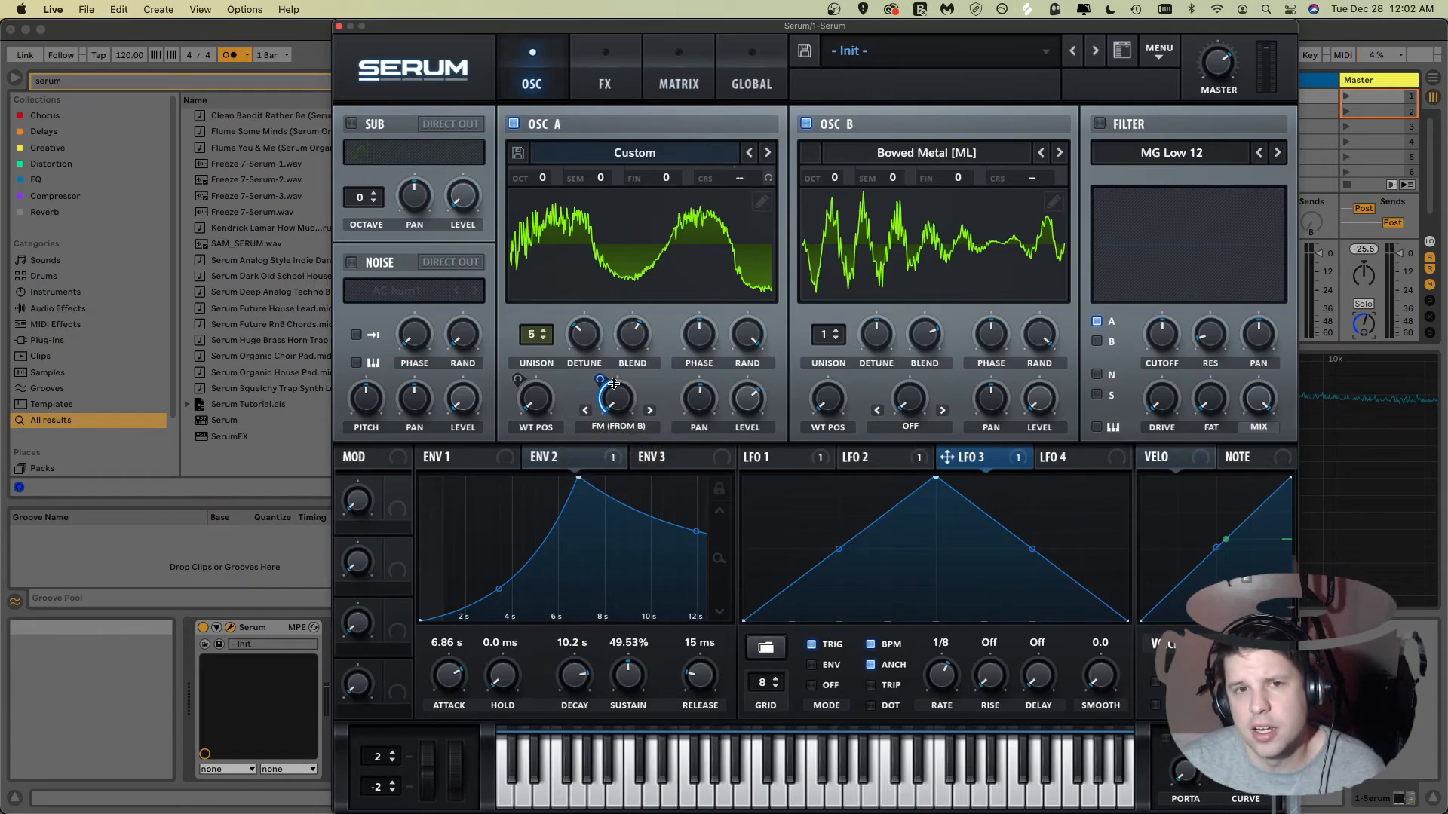
Step: Set LFO 3's rate to 2 bar
{"action": "left_click_drag", "start_coordinate": [941, 679], "coordinate": [935, 726]}
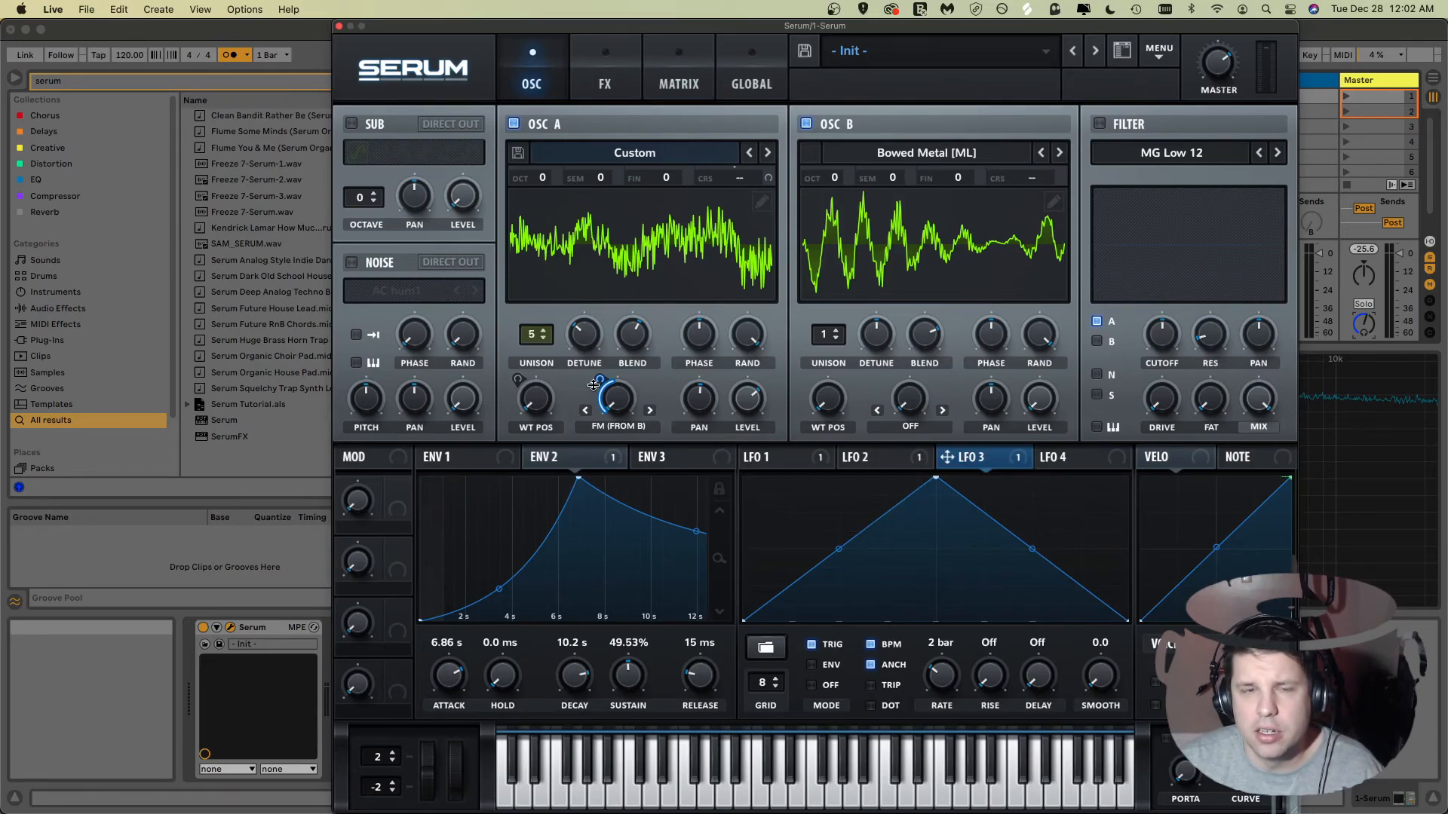
{"action": "mouse_move", "coordinate": [595, 396]}
{"action": "left_click_drag", "start_coordinate": [594, 397], "coordinate": [594, 397]}
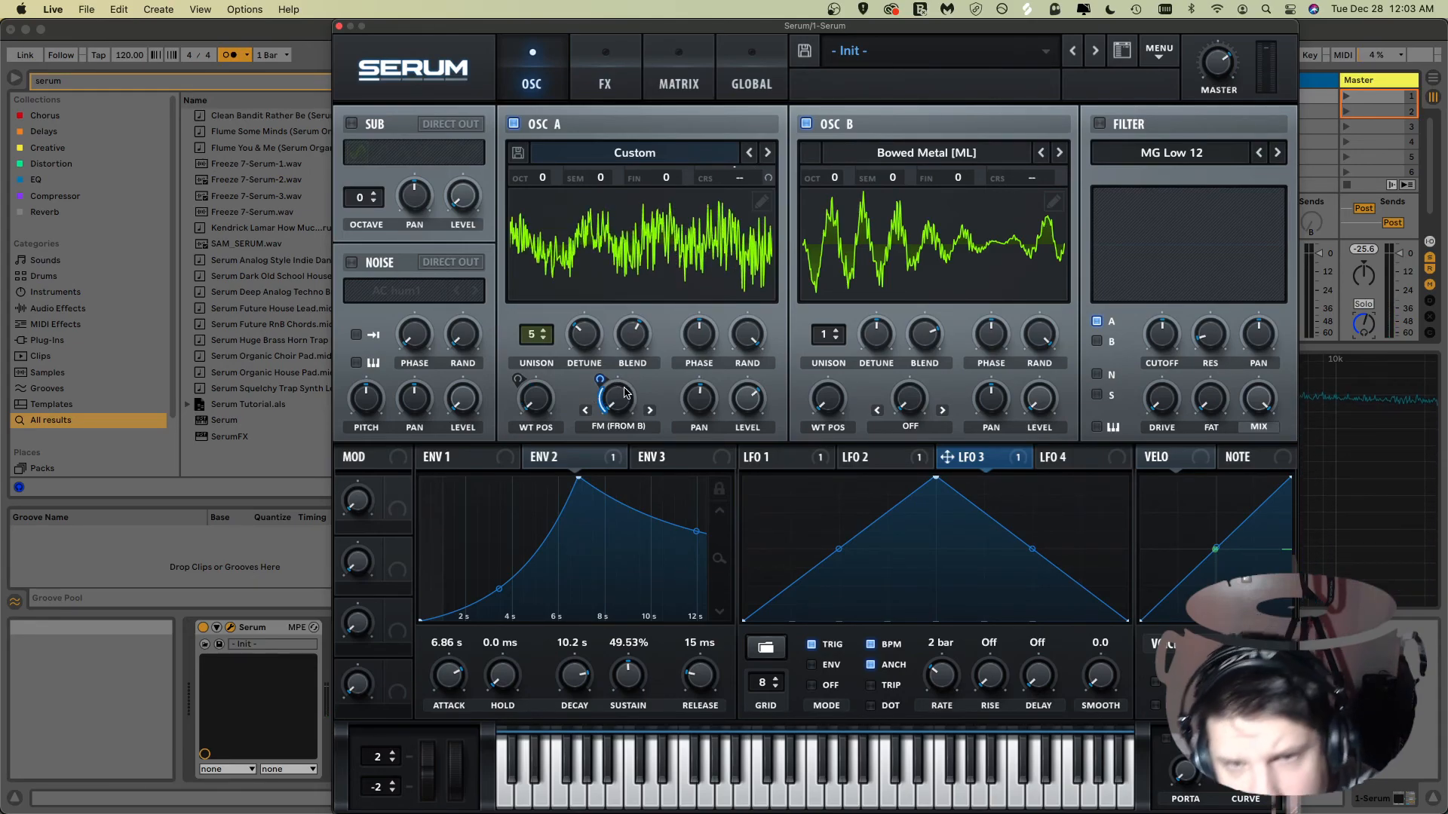
{"action": "left_click", "coordinate": [624, 427]}
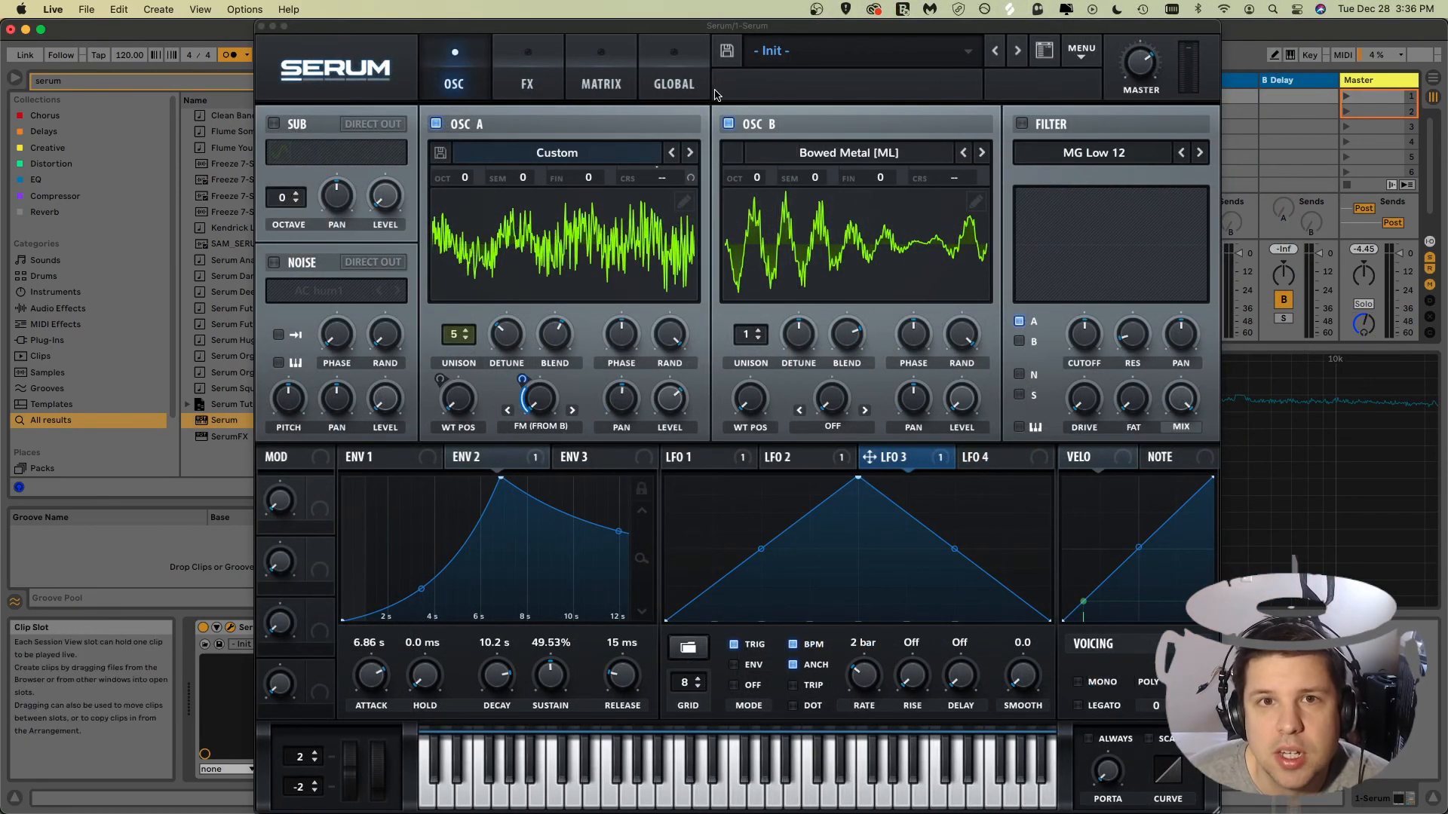
Step: Save the current patch as a preset named Wavetable Sweep
{"action": "left_click", "coordinate": [726, 53]}
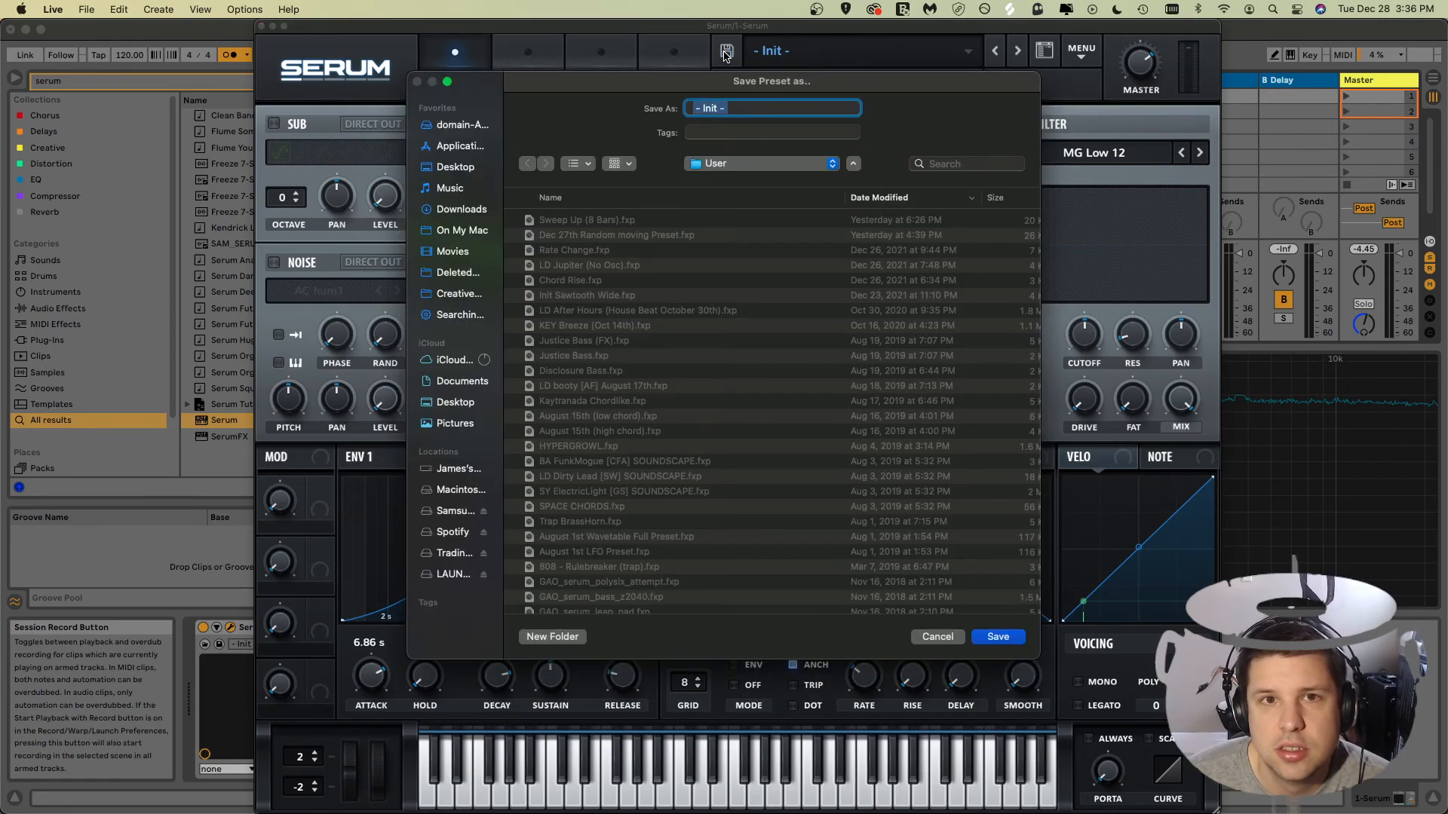
{"action": "left_click", "coordinate": [736, 111]}
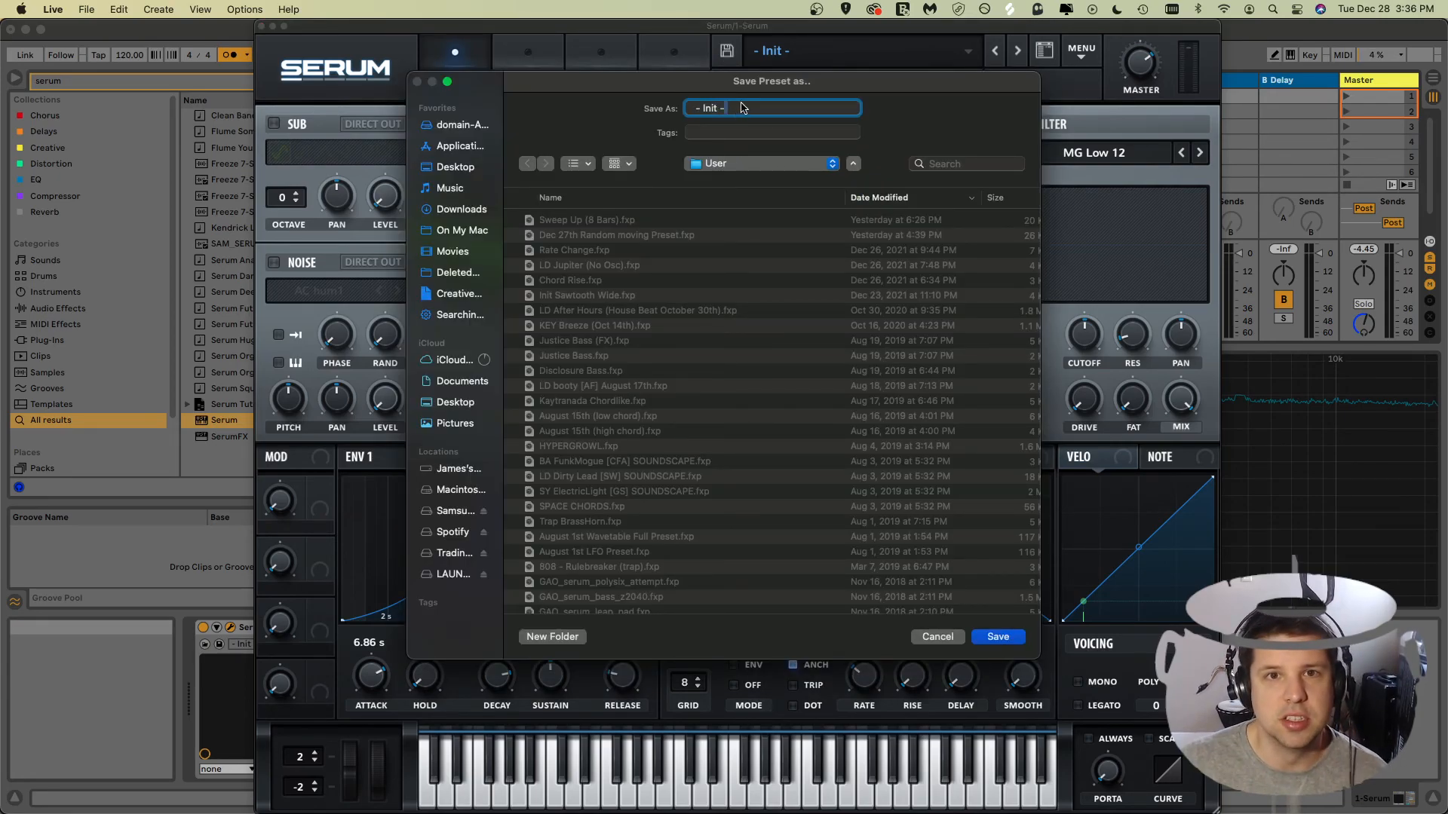
{"action": "triple_click", "coordinate": [738, 109]}
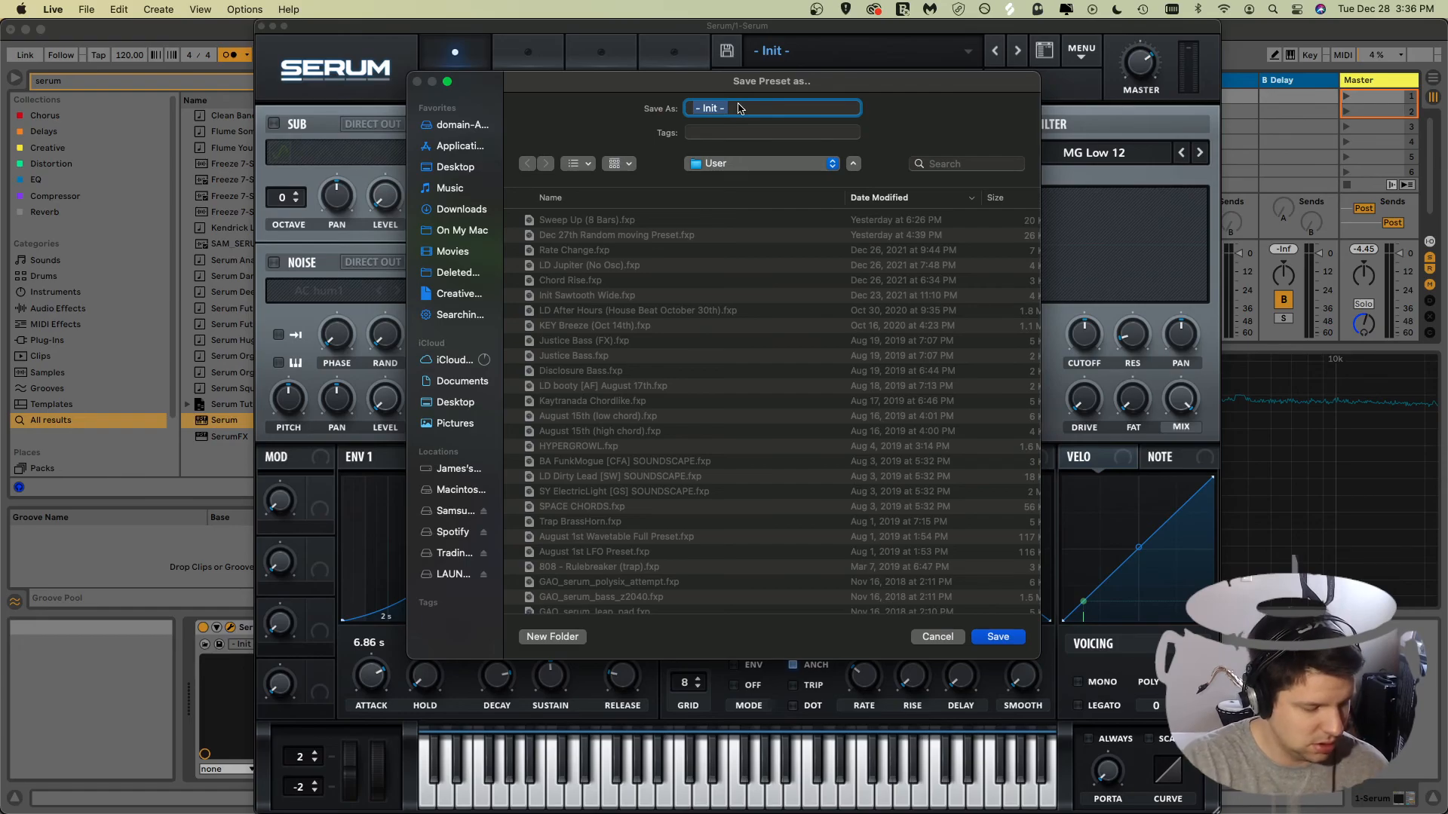
{"action": "type", "text": "Wavetable Sweep"}
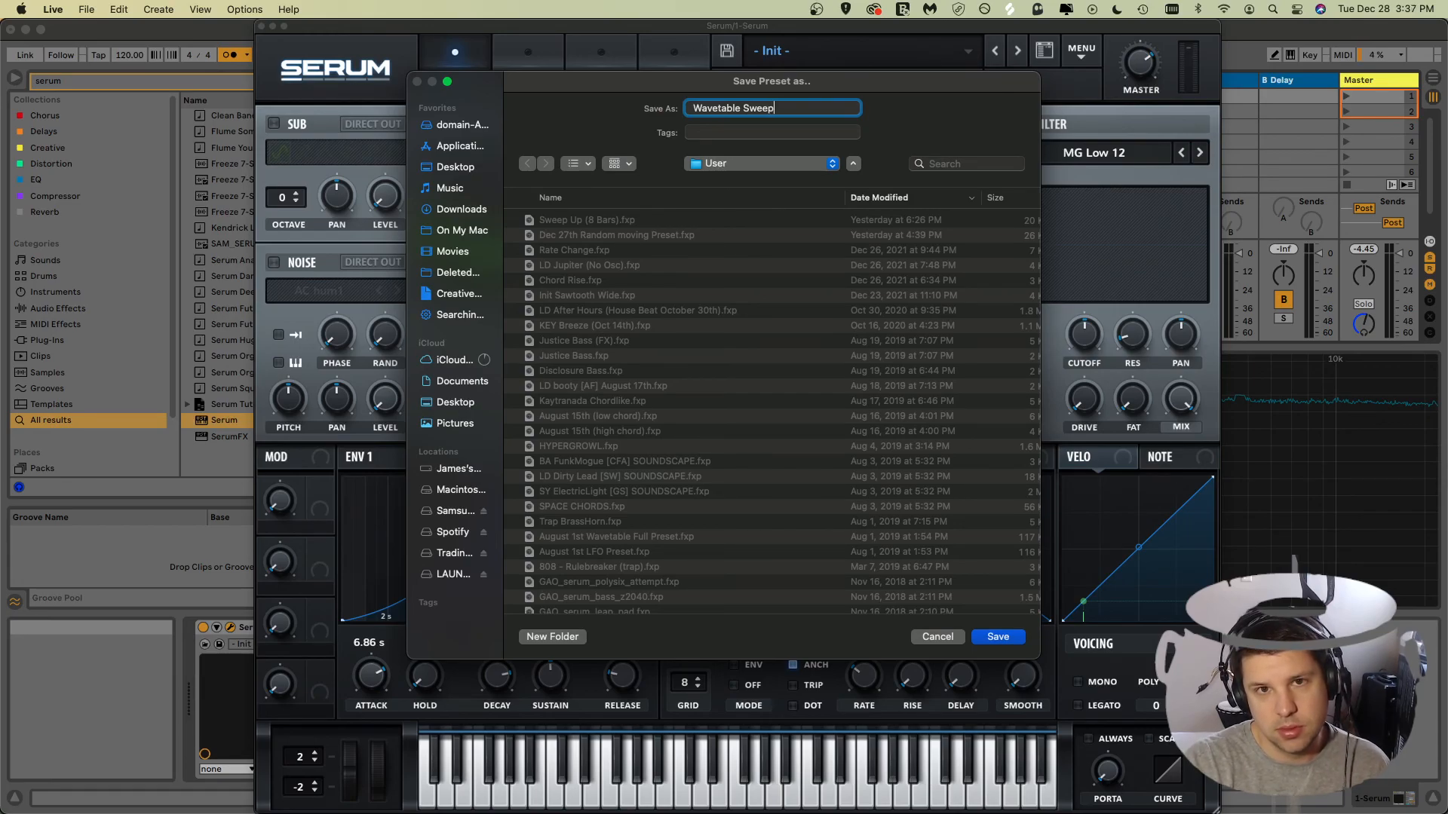
{"action": "key", "text": "Return"}
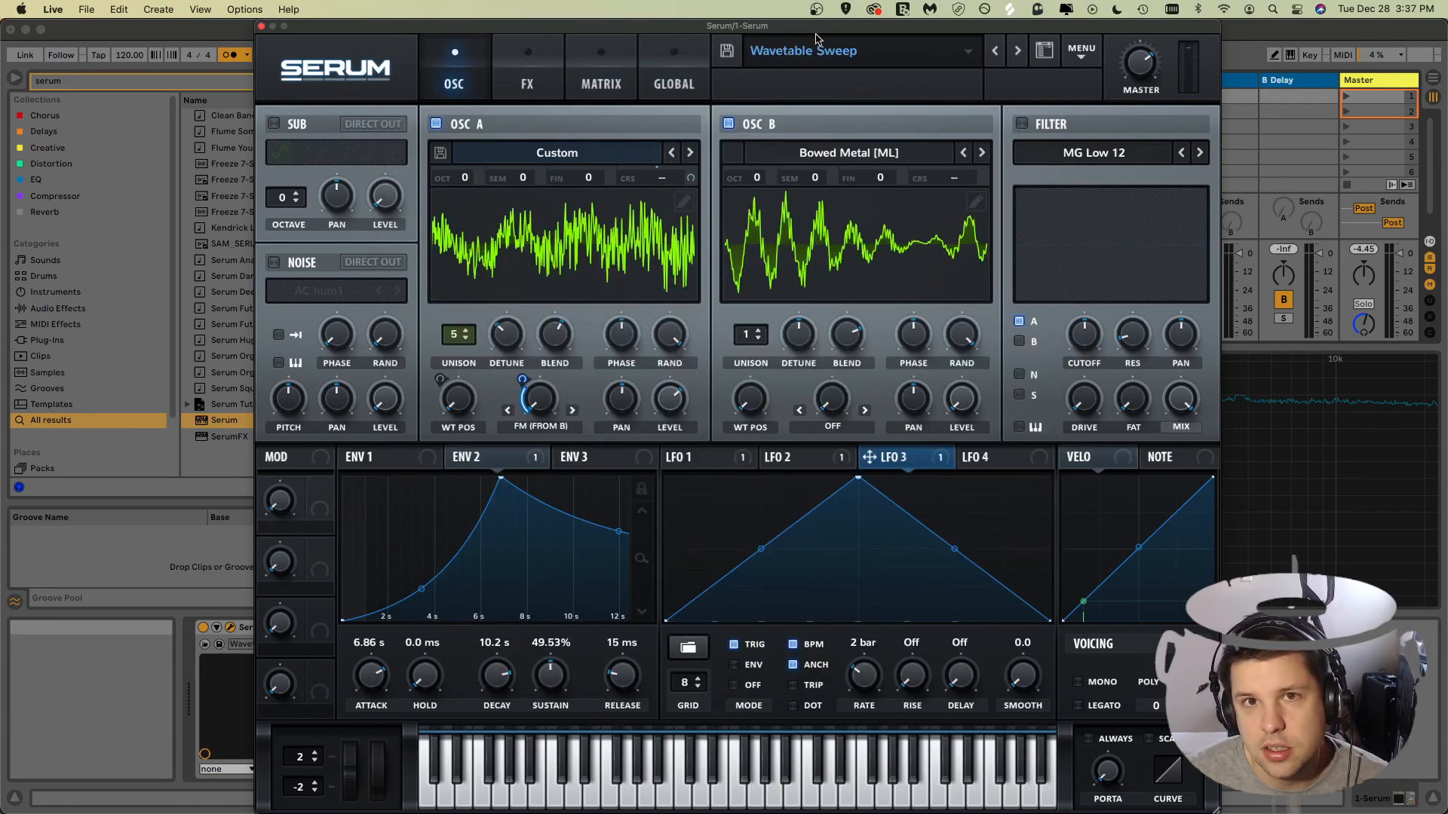
Step: Enter the creator's name in the preset's author field
{"action": "left_click", "coordinate": [795, 50]}
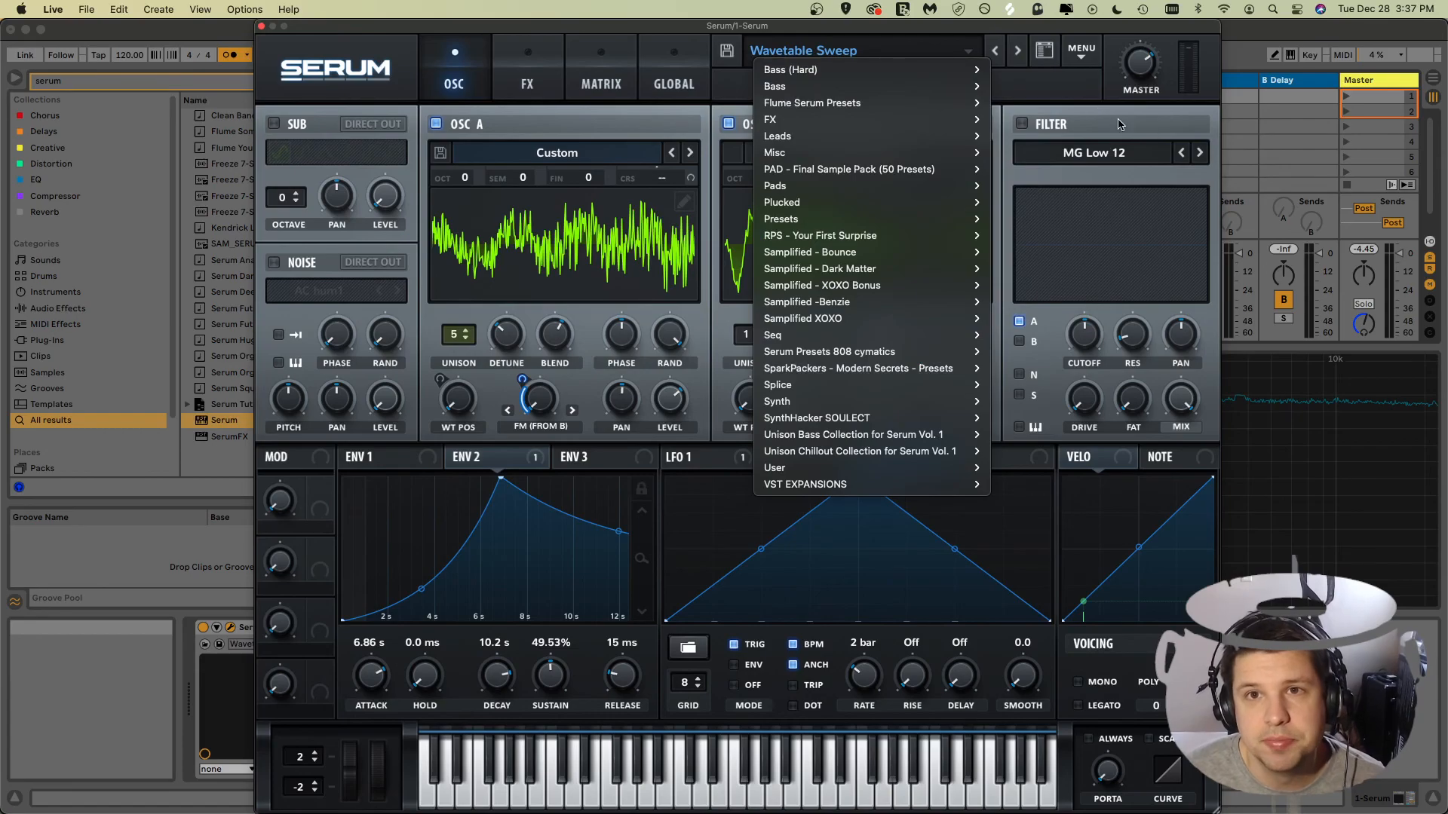
{"action": "left_click", "coordinate": [1068, 107]}
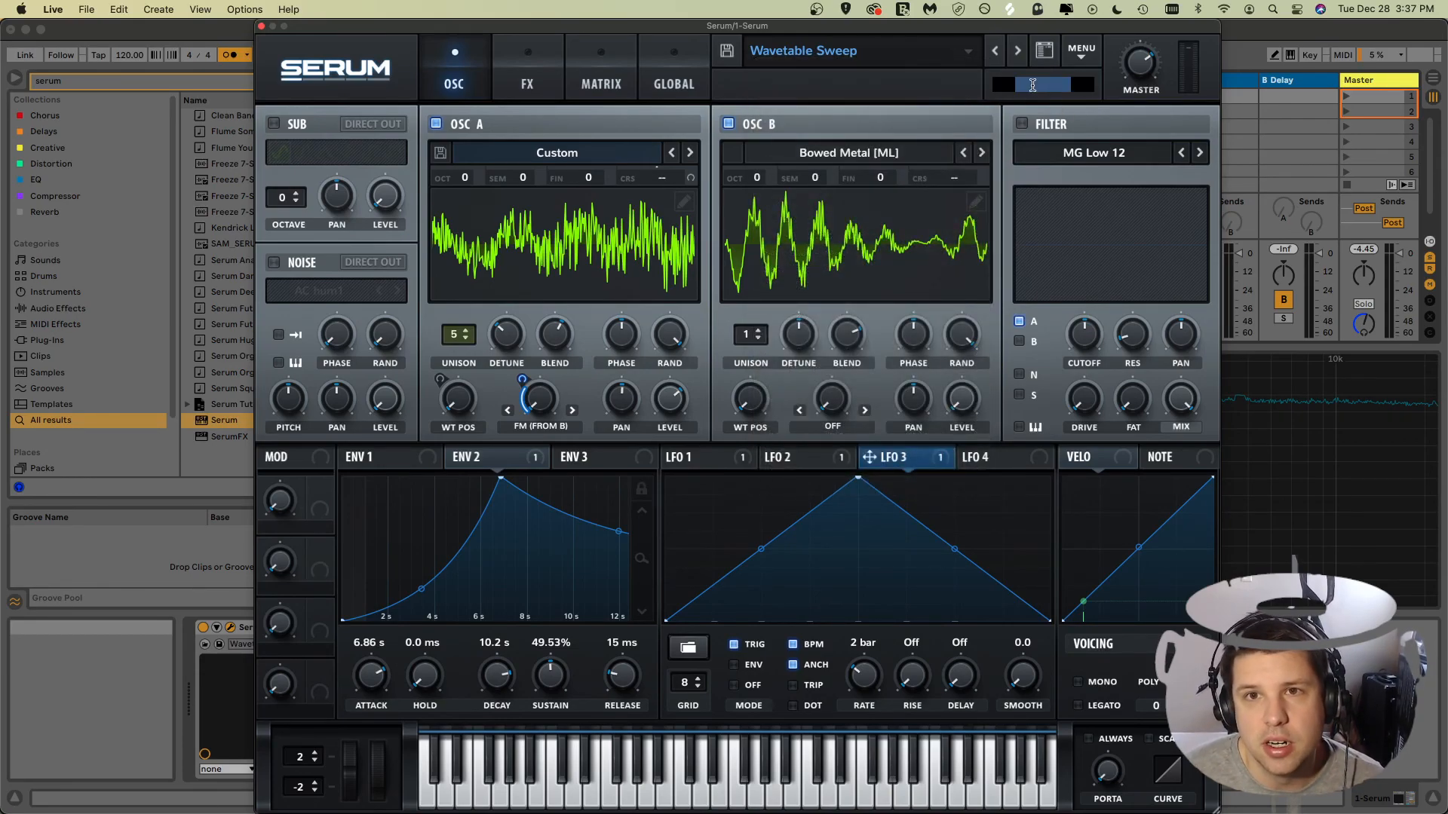
{"action": "left_click", "coordinate": [1032, 85]}
{"action": "type", "text": "R"}
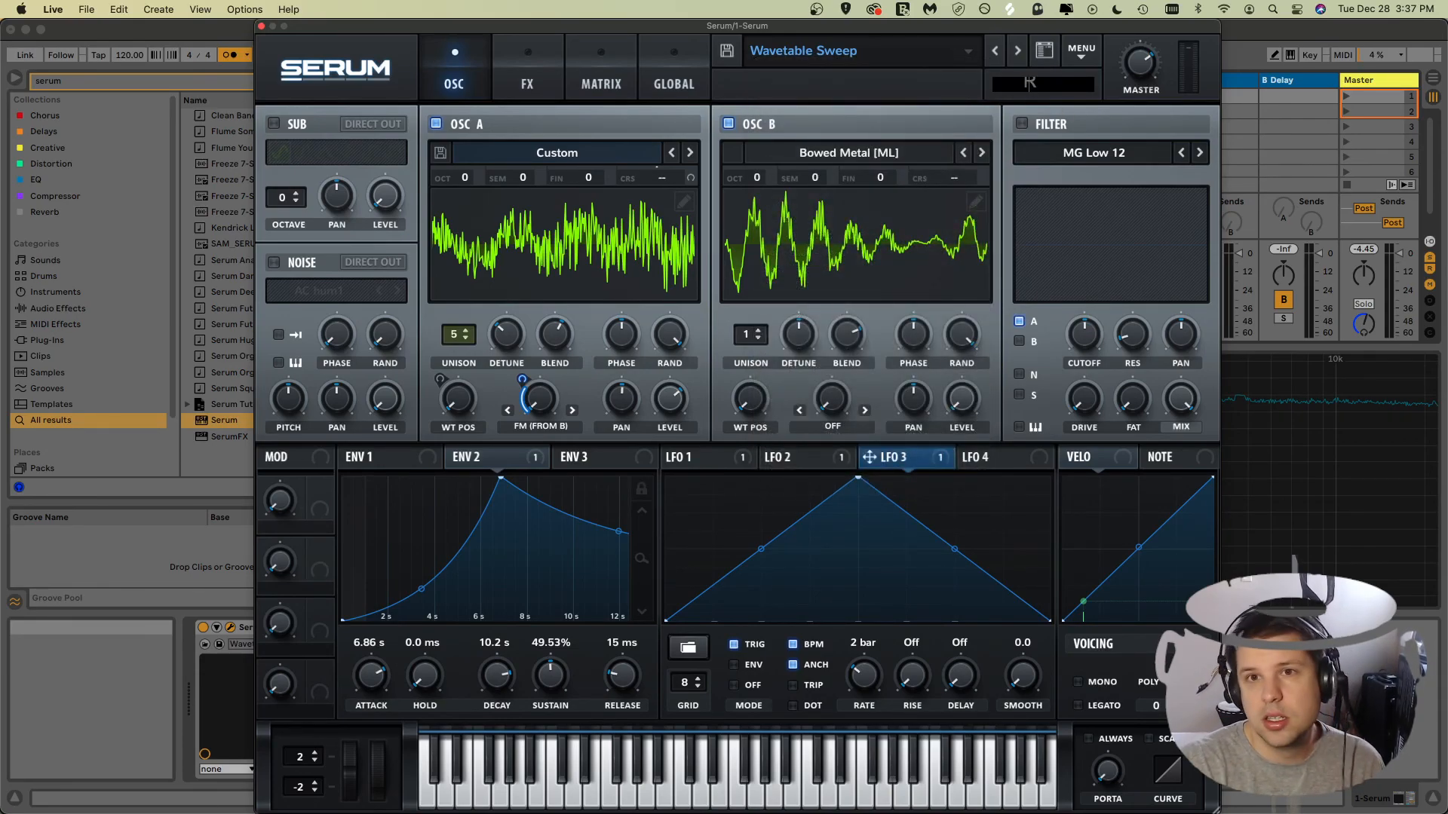
{"action": "type", "text": "itchcraft"}
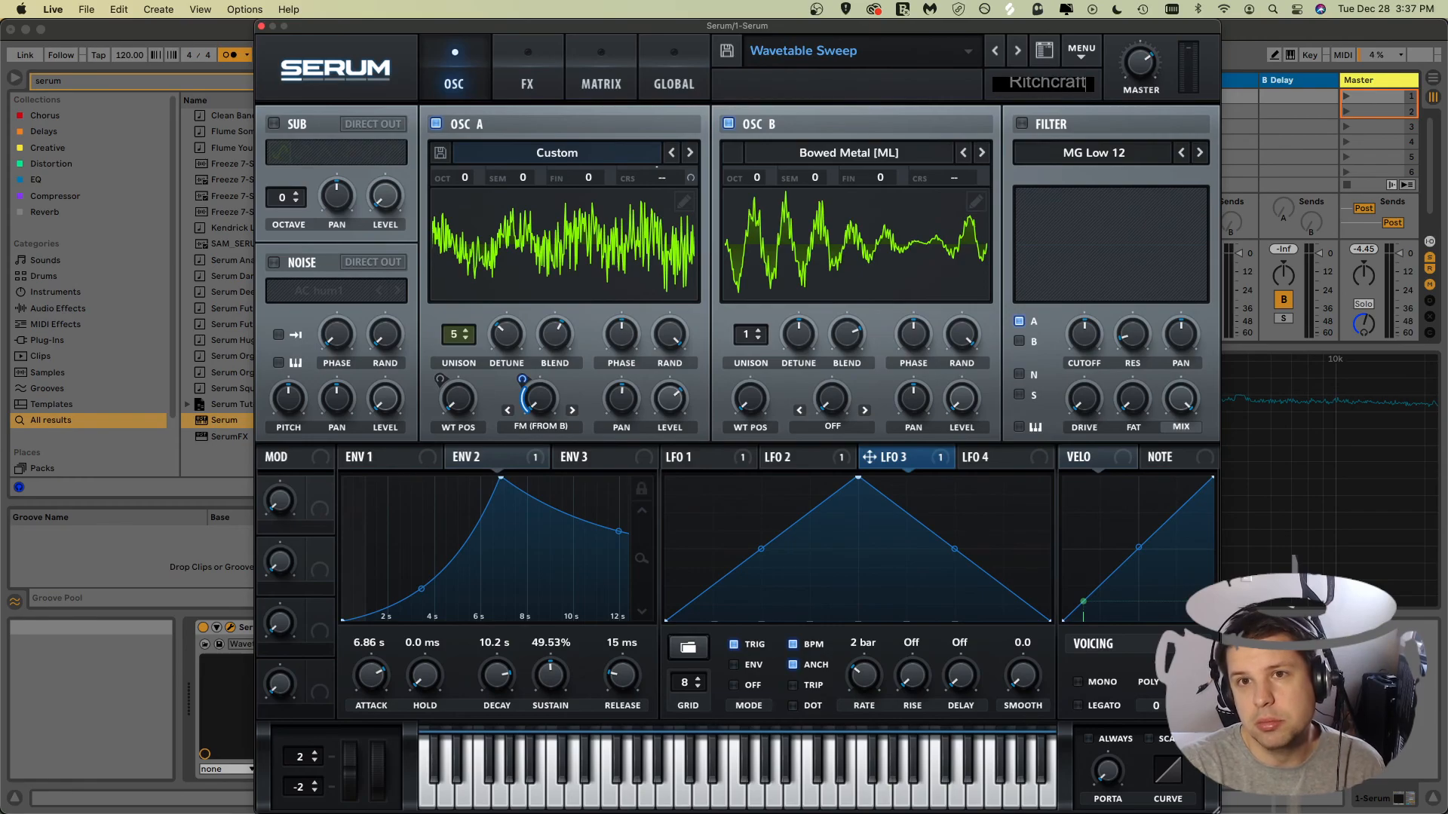
{"action": "key", "text": "Return"}
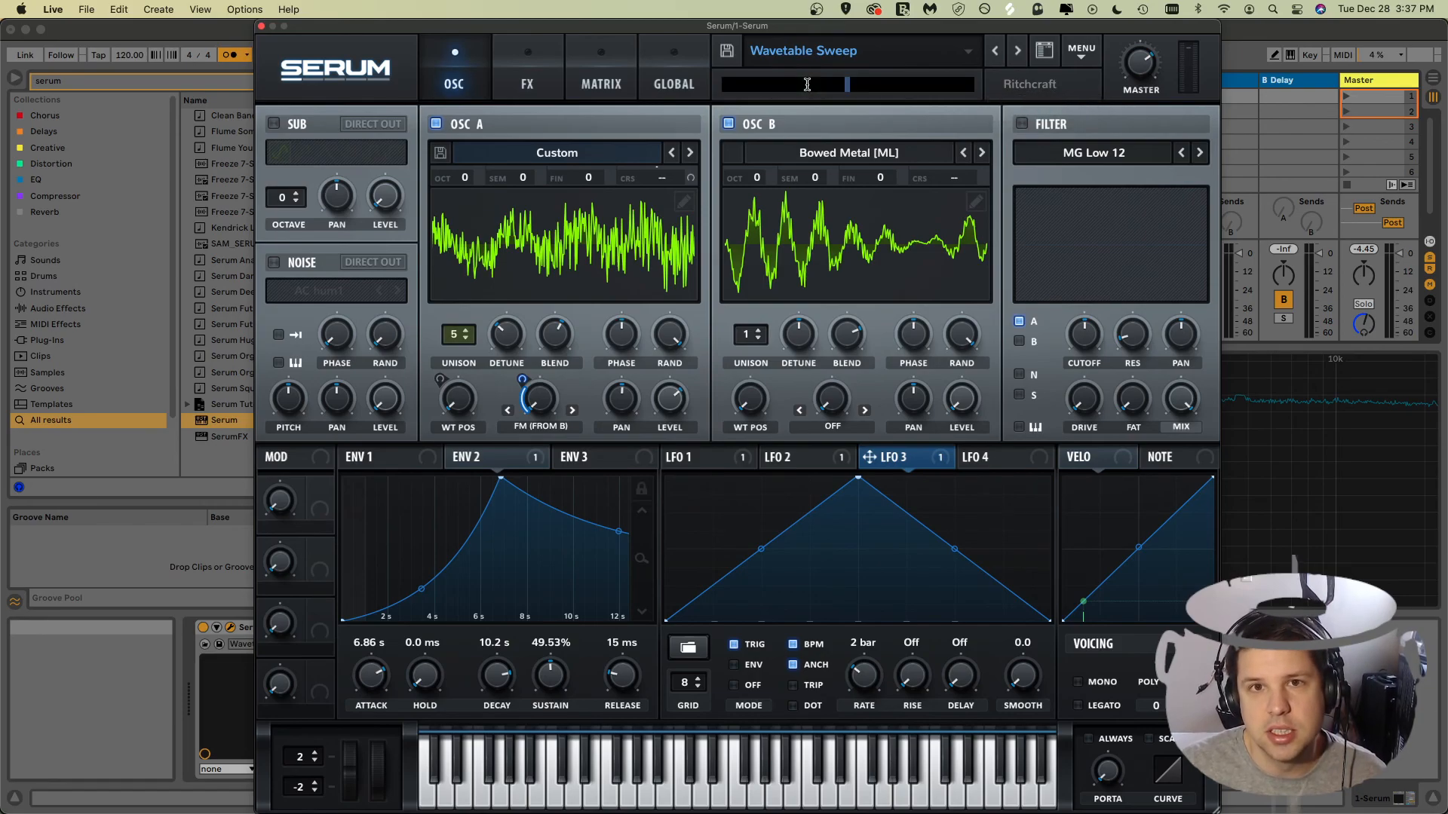
Step: Set the preset's description to Sweep
{"action": "double_click", "coordinate": [834, 98]}
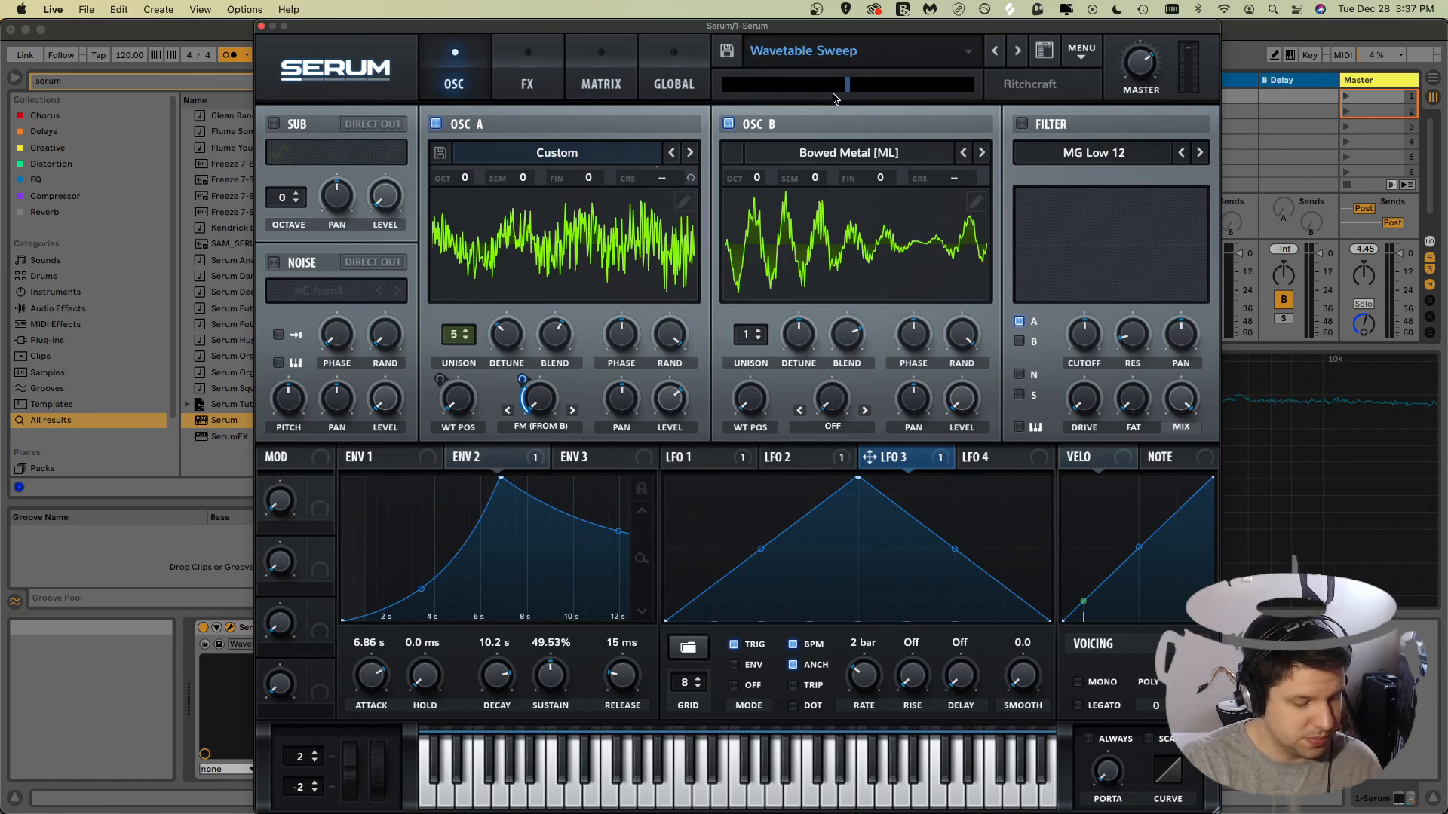
{"action": "type", "text": "Sweep"}
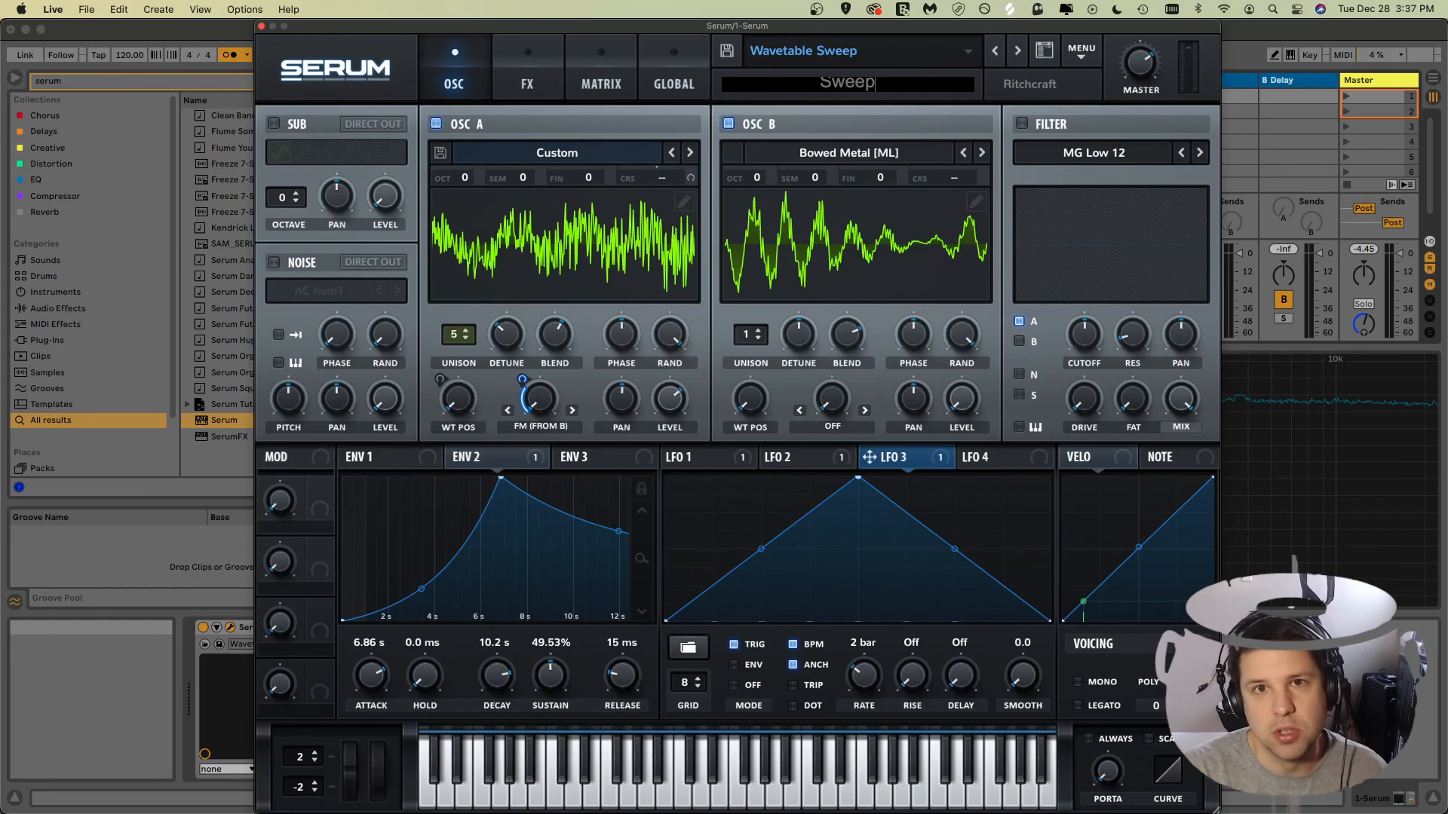
{"action": "key", "text": "Return"}
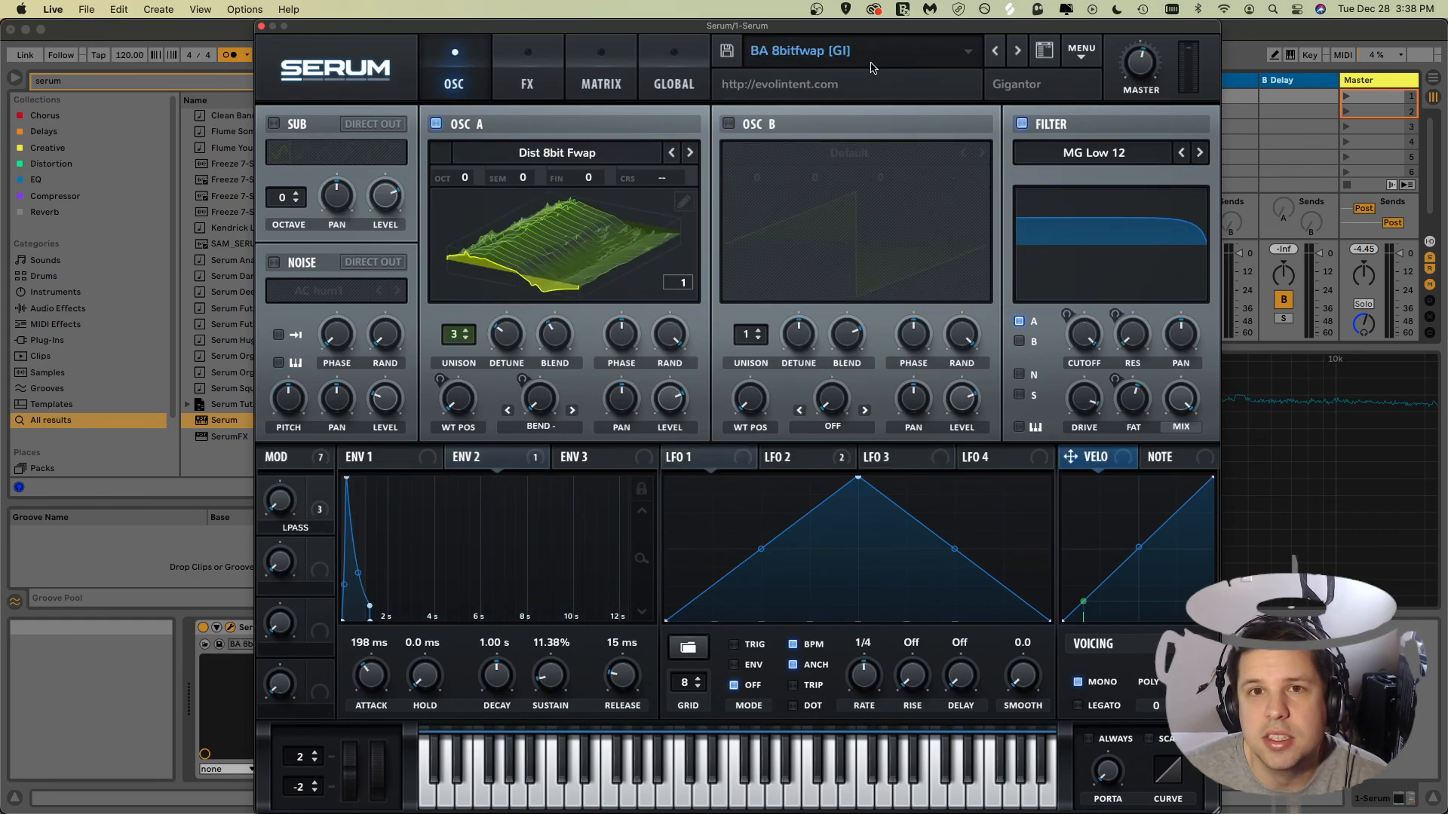
Step: Load the Wavetable Sweep preset from the User presets folder
{"action": "left_click", "coordinate": [815, 53]}
{"action": "mouse_move", "coordinate": [877, 469]}
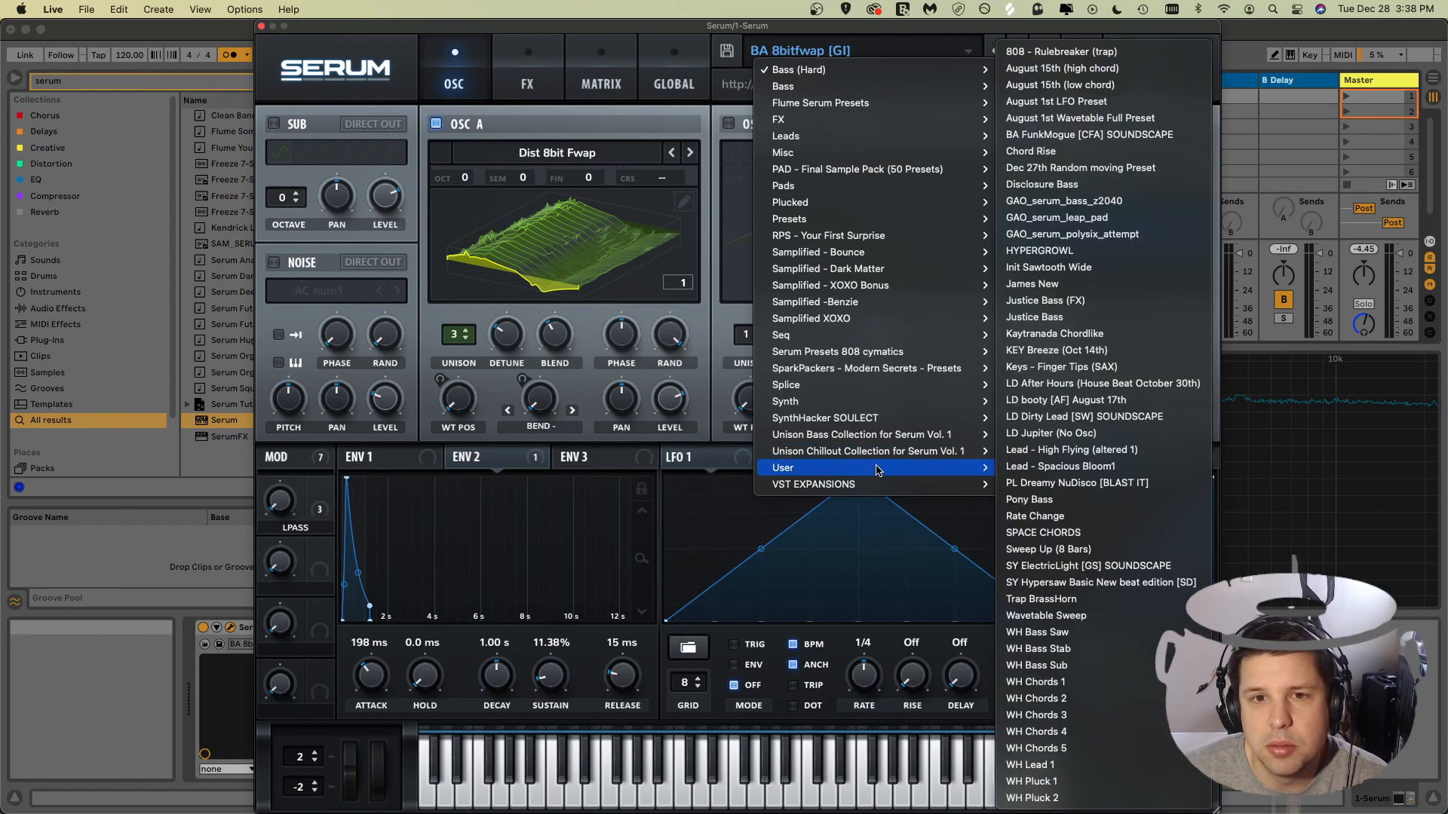
{"action": "left_click", "coordinate": [1042, 616]}
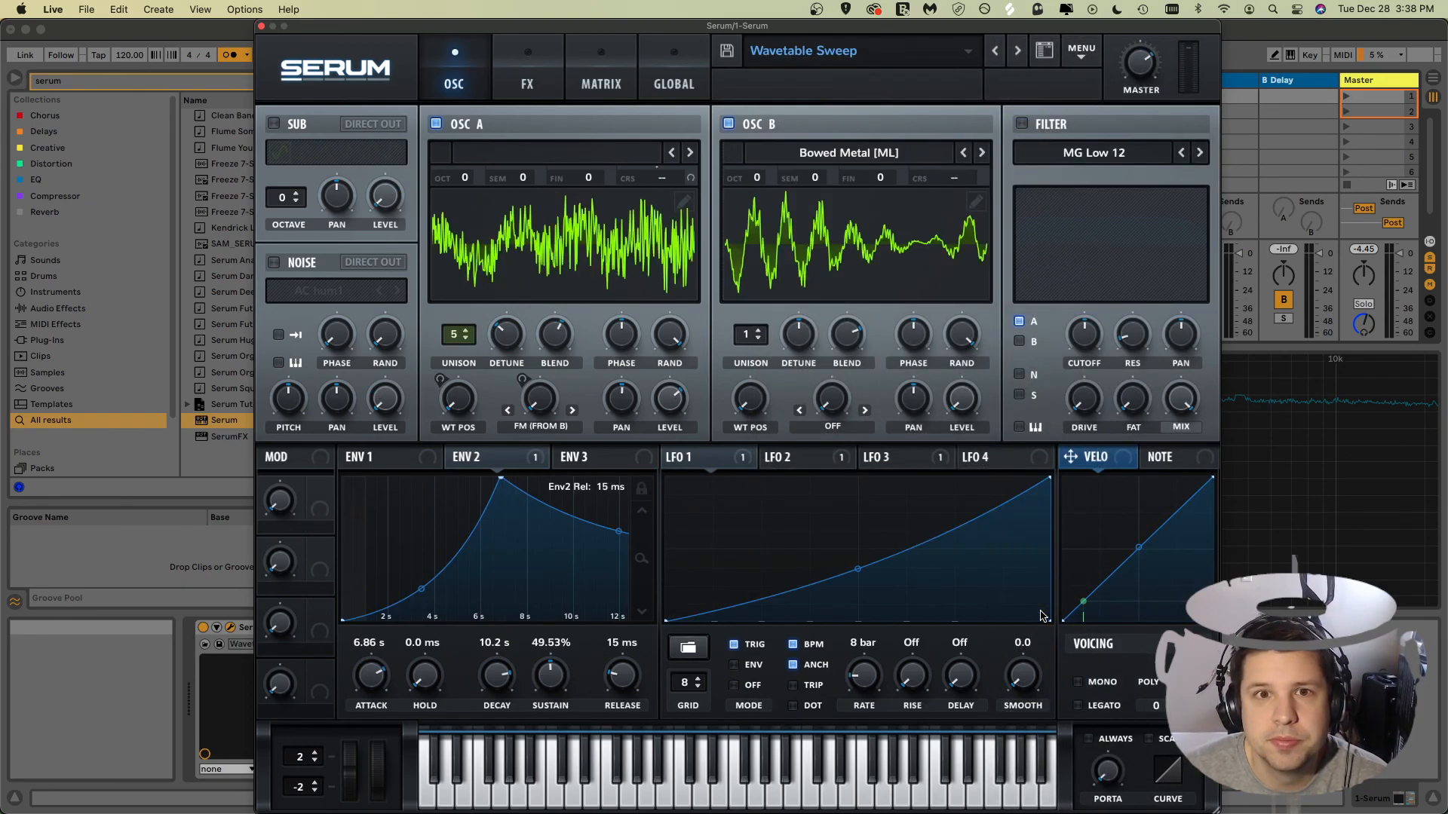